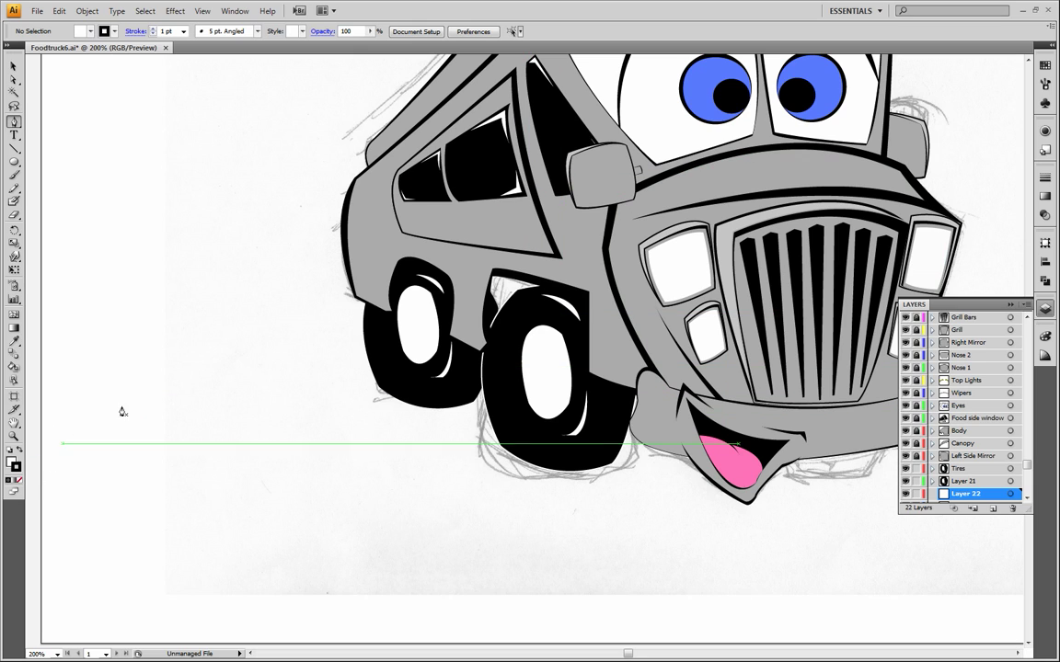
Step: Draw a closed four-point Pen shape behind the front tire, covering the gap in the wheel well
left_click(18, 467)
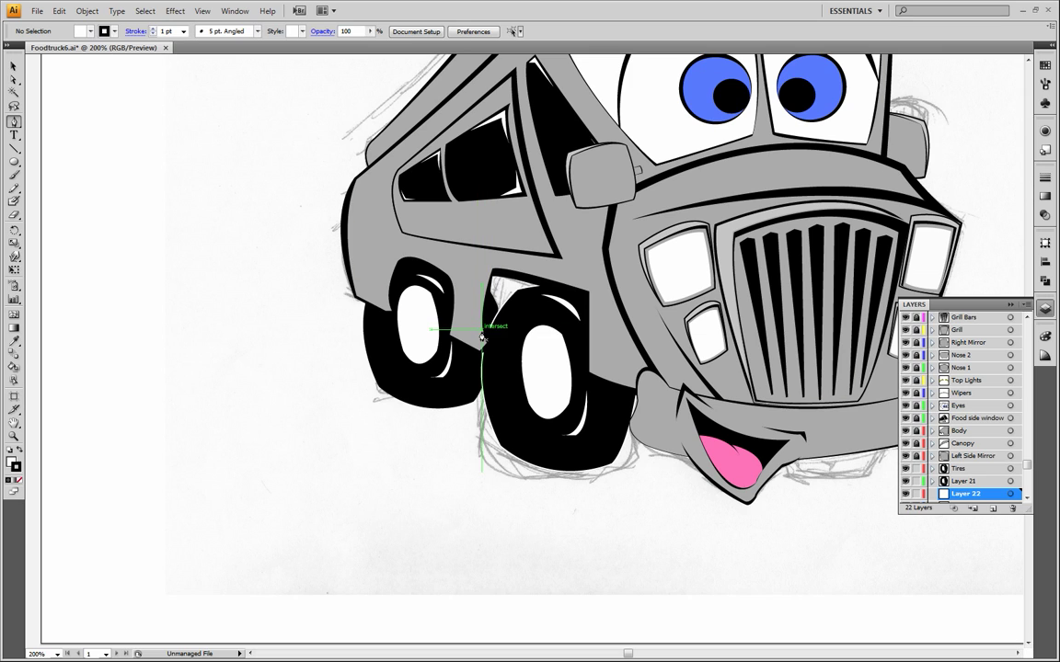
left_click(477, 327)
left_click(485, 261)
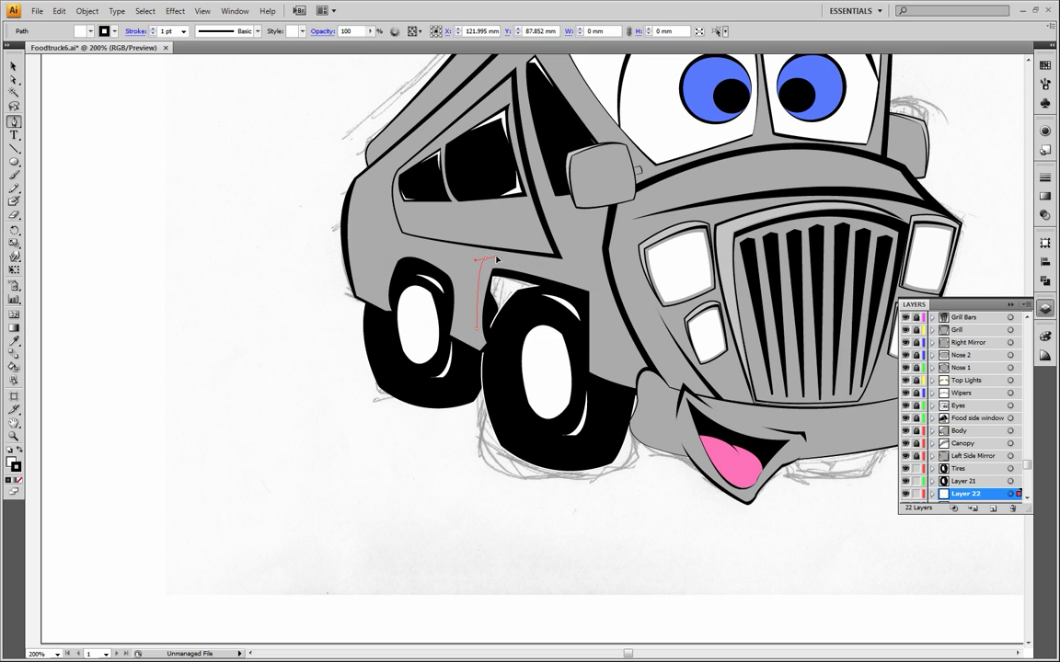
left_click(485, 262)
left_click(555, 275)
mouse_move(497, 346)
left_mouse_down()
mouse_move(503, 361)
mouse_move(495, 350)
mouse_move(476, 368)
left_mouse_up()
left_click(494, 346)
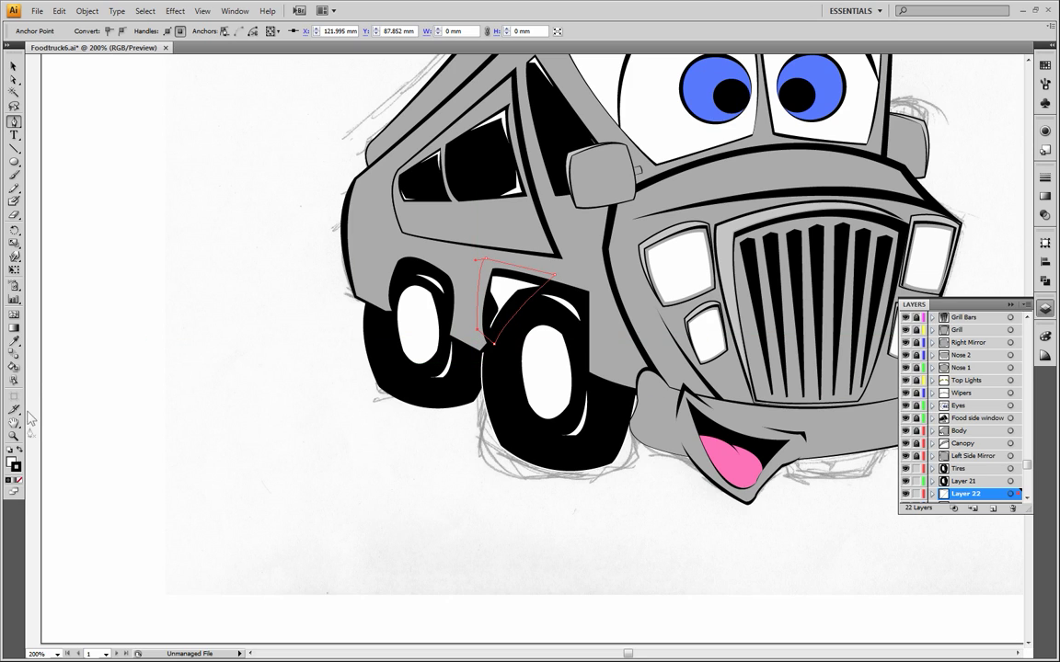
Step: Swap the wheel-well shape's fill and stroke, recolor its fill with a dark gray swatch, and deselect it
left_click(18, 450)
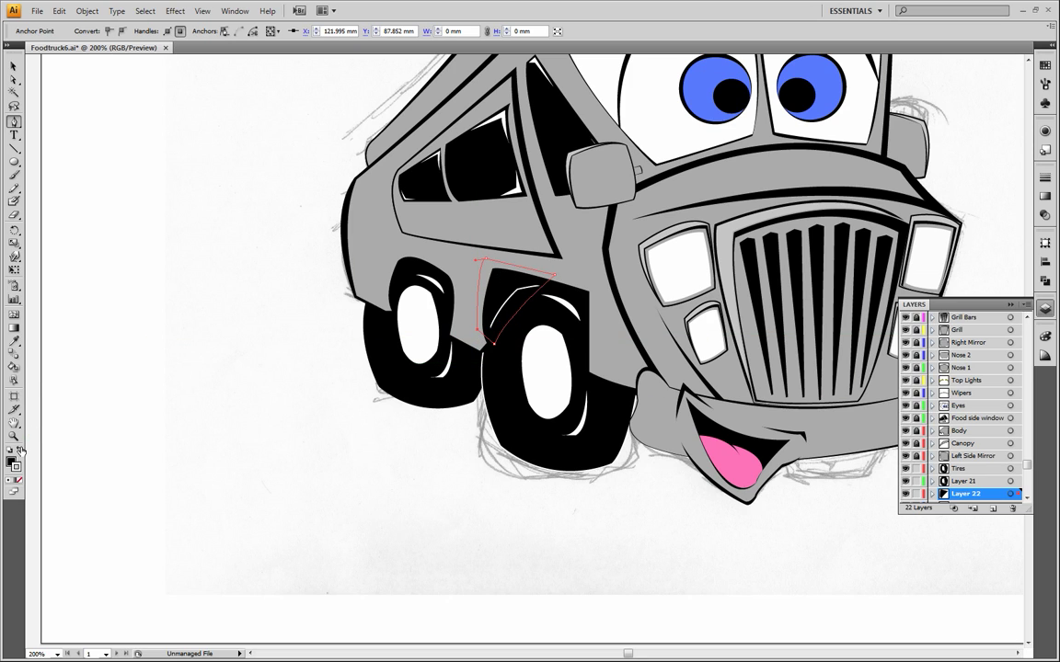
left_click(14, 466)
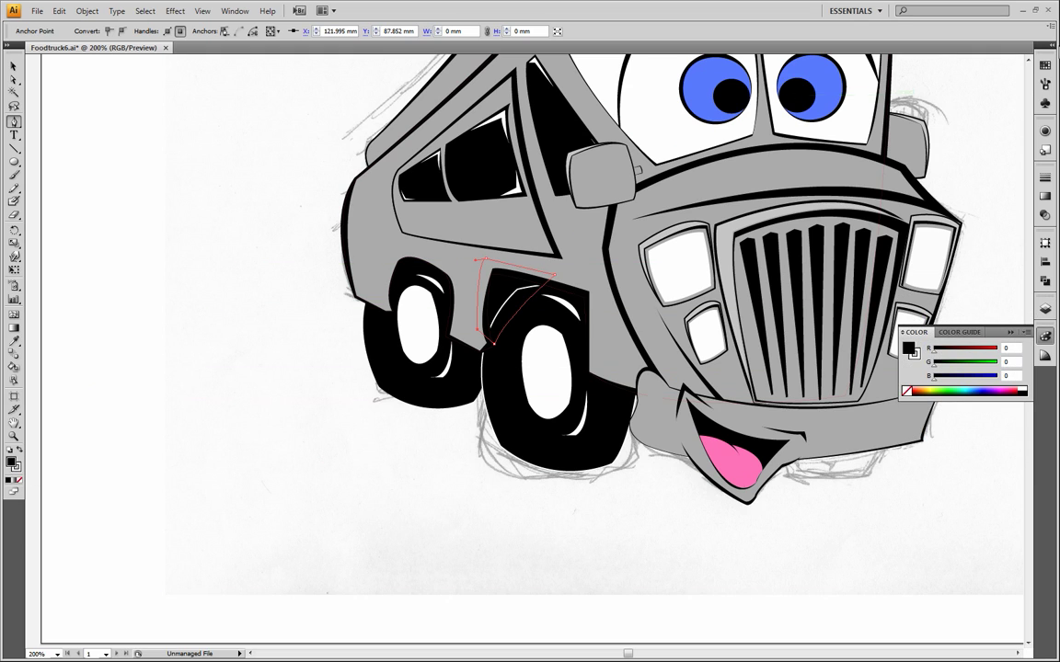
left_click(1045, 66)
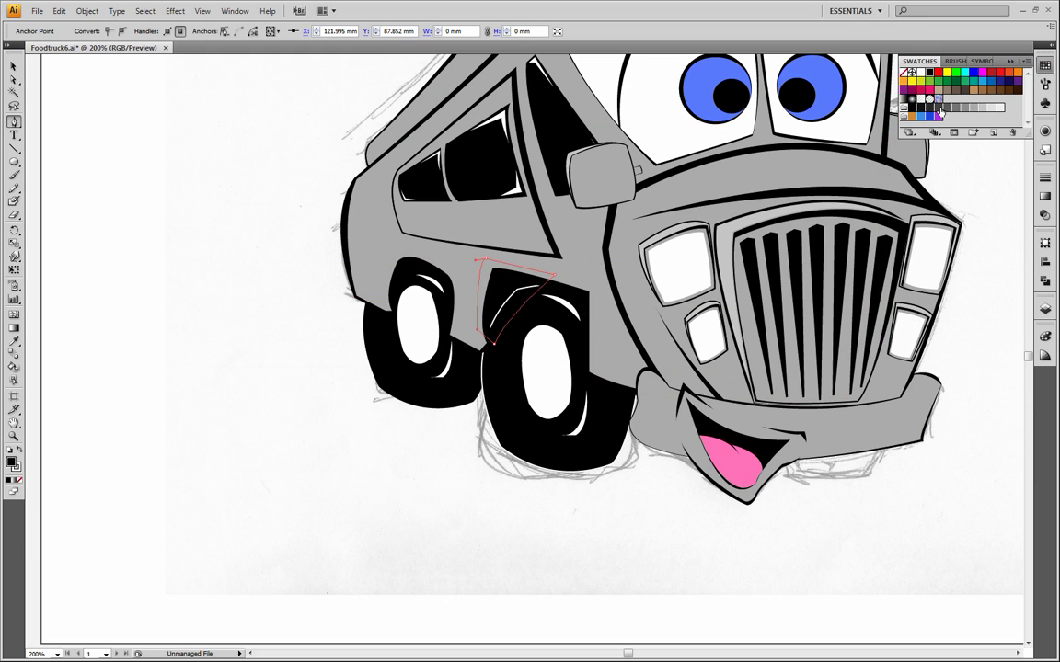
left_click(940, 109)
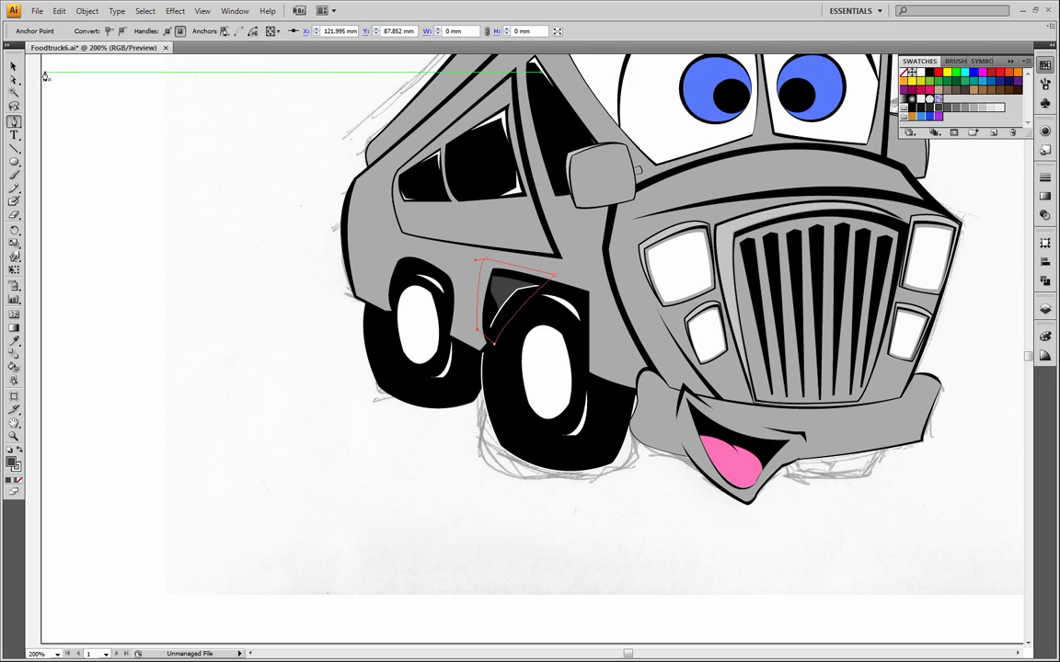
left_click(13, 66)
left_click(145, 142)
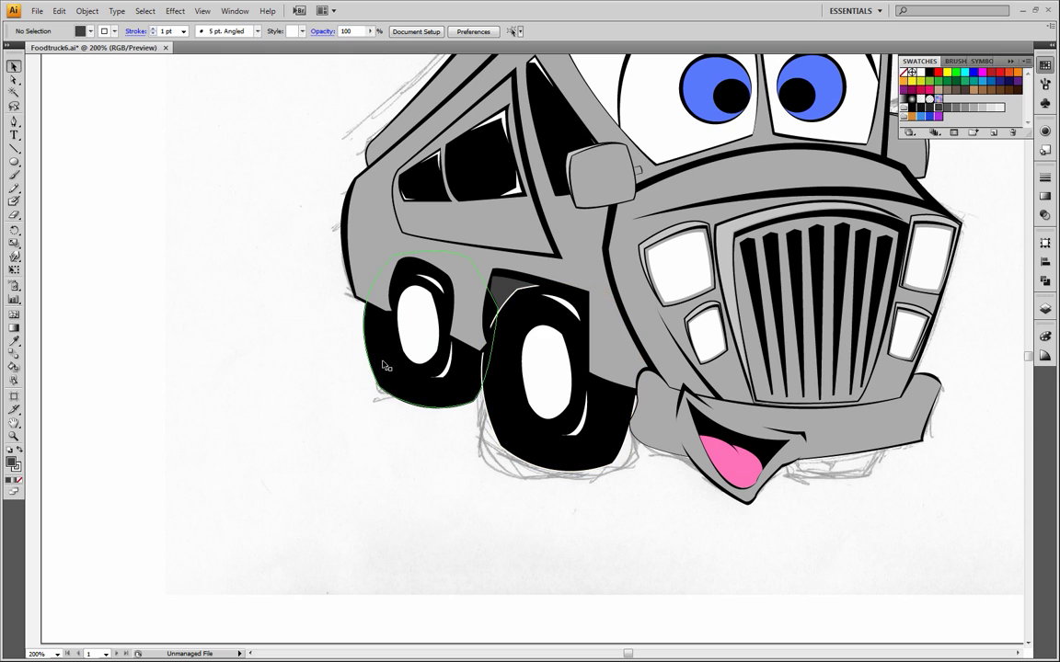
Step: Move Layer 22, which holds the wheel-well shape, directly above Layer 21 in the stacking order
key("z")
left_click(488, 375, "alt")
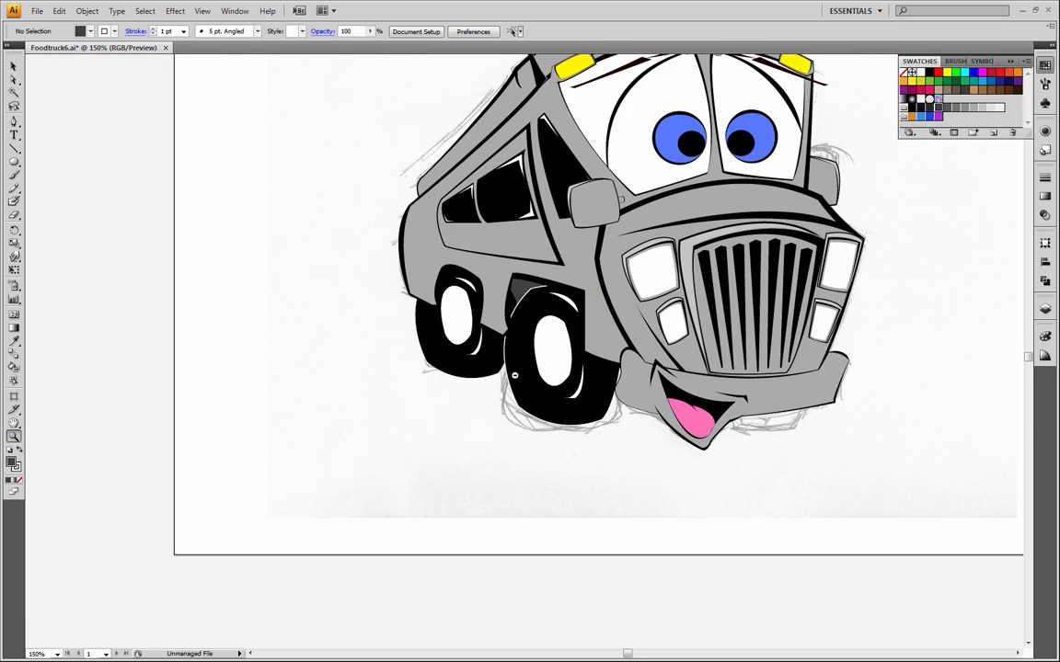
left_click(516, 375, "alt")
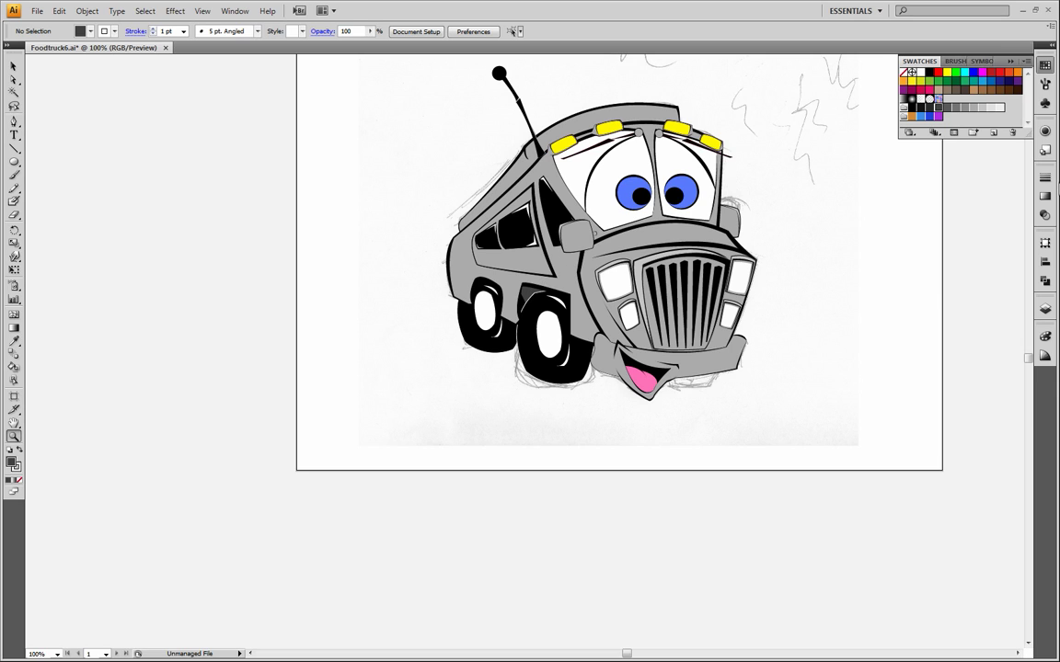
left_click(1045, 309)
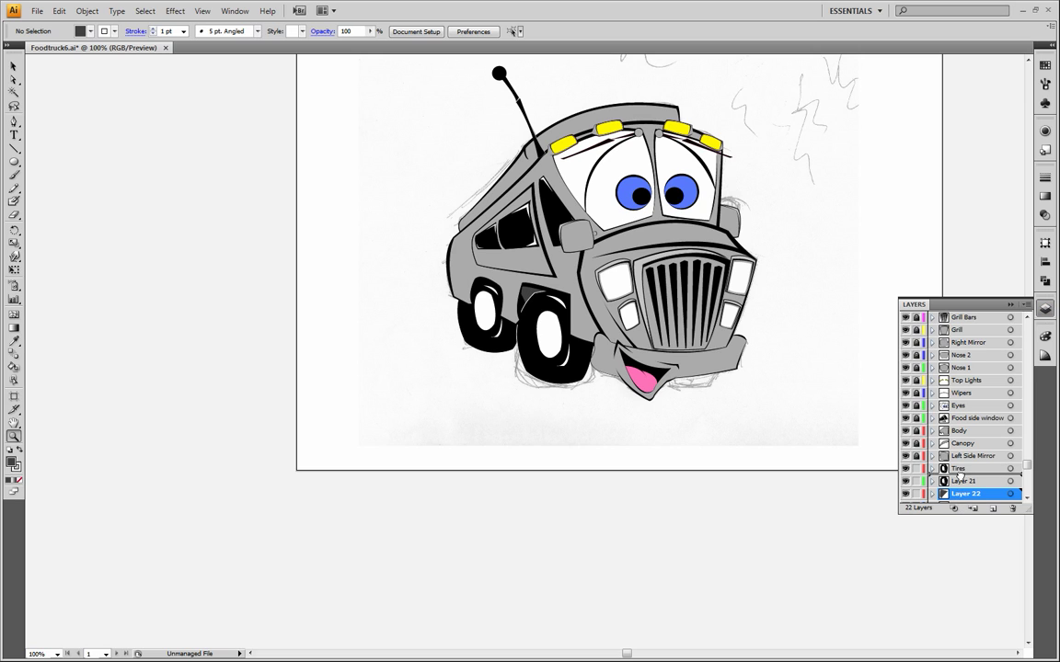
left_click_drag(964, 494, 962, 481)
Step: Lock Layer 22 and Layer 21 so that only the Tires layer is editable among the wheel layers
left_click(695, 442)
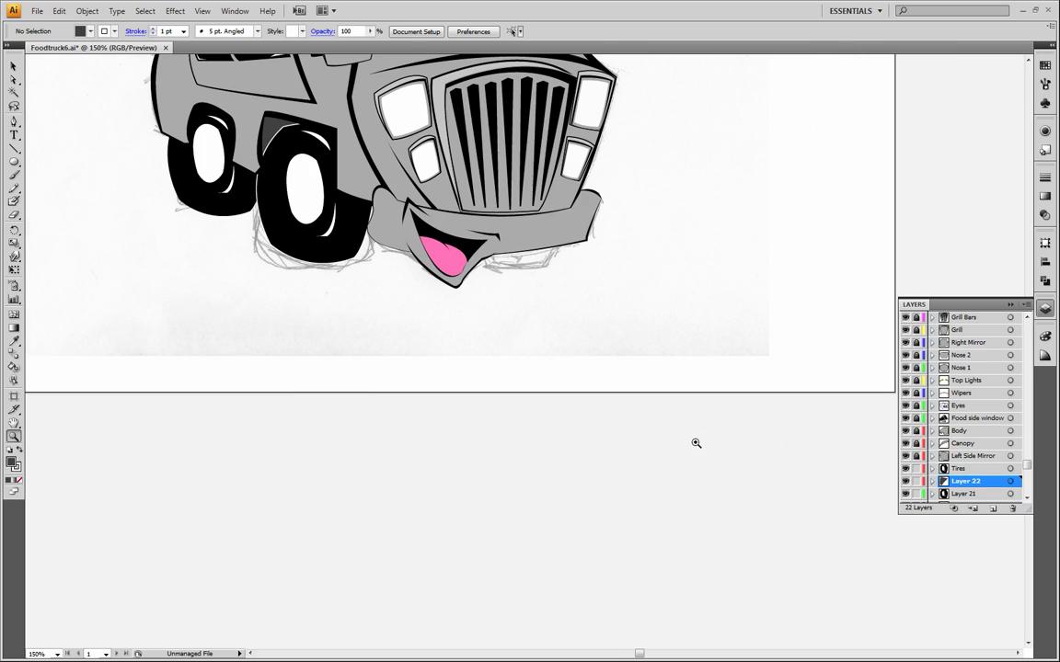
left_click_drag(365, 257, 473, 489)
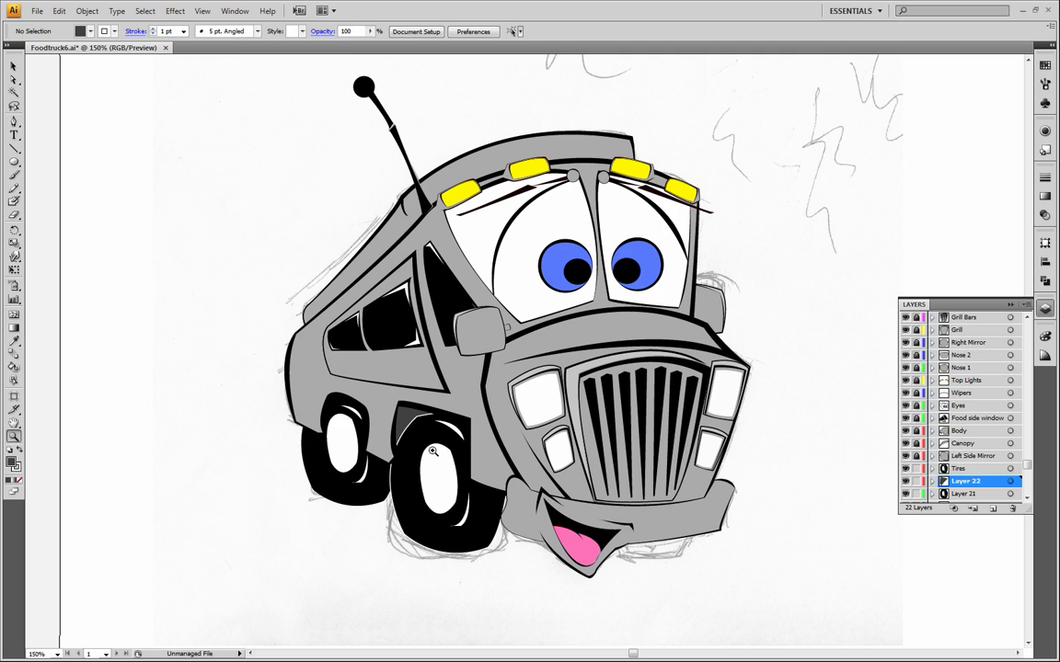
left_click(14, 65)
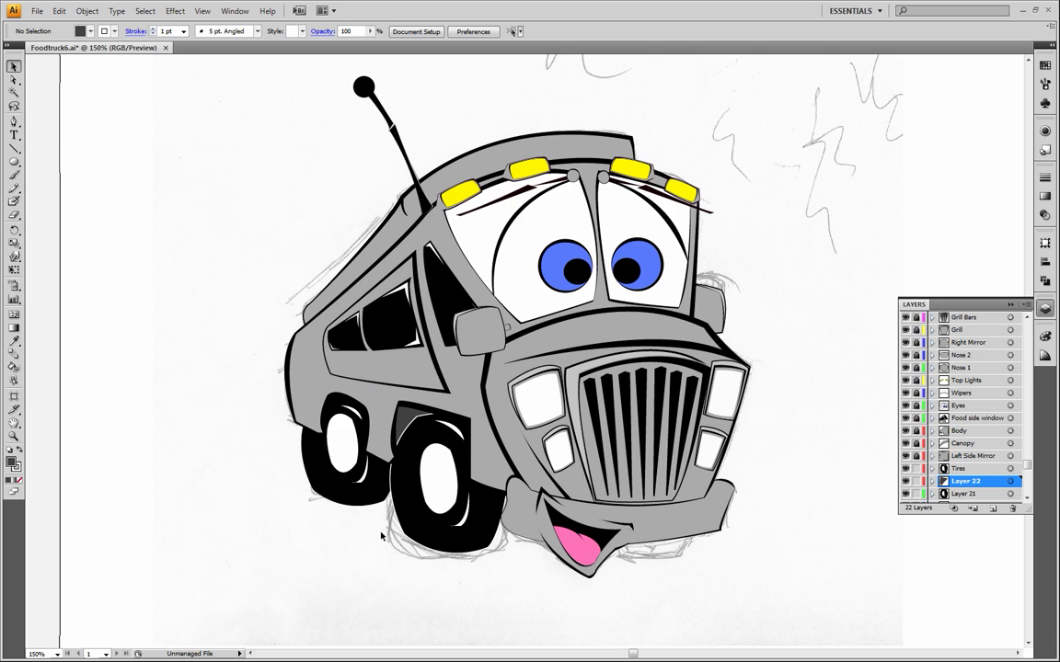
left_click_drag(918, 497, 918, 471)
left_click(441, 538)
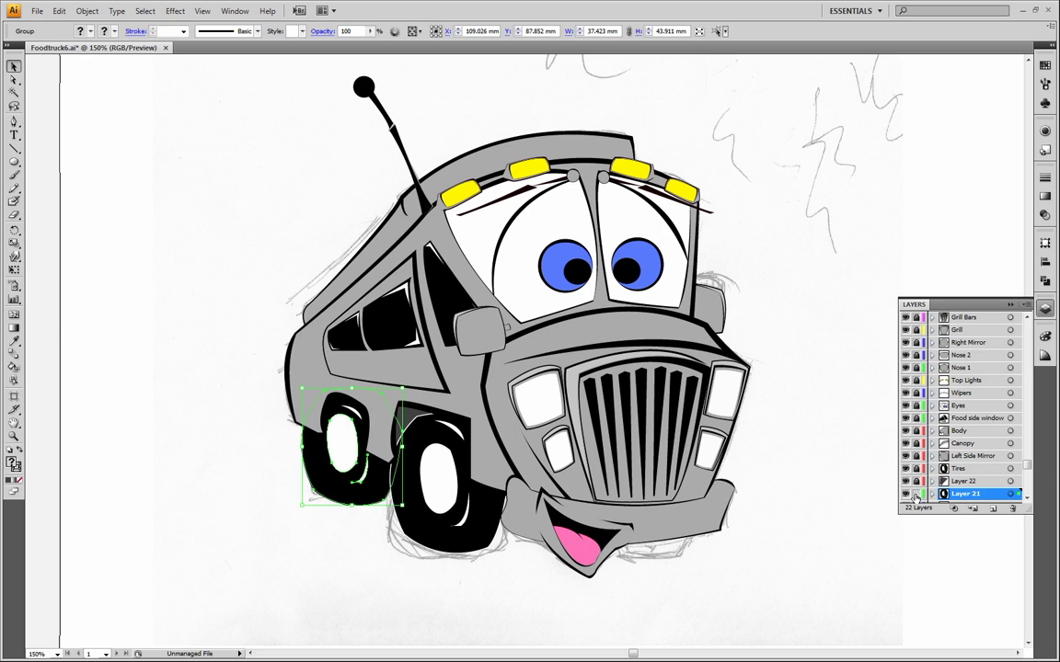
left_click_drag(917, 495, 919, 471)
Step: Try to place a copy of the complete front tire beneath the bumper beside the mouth
left_click_drag(482, 558, 348, 369)
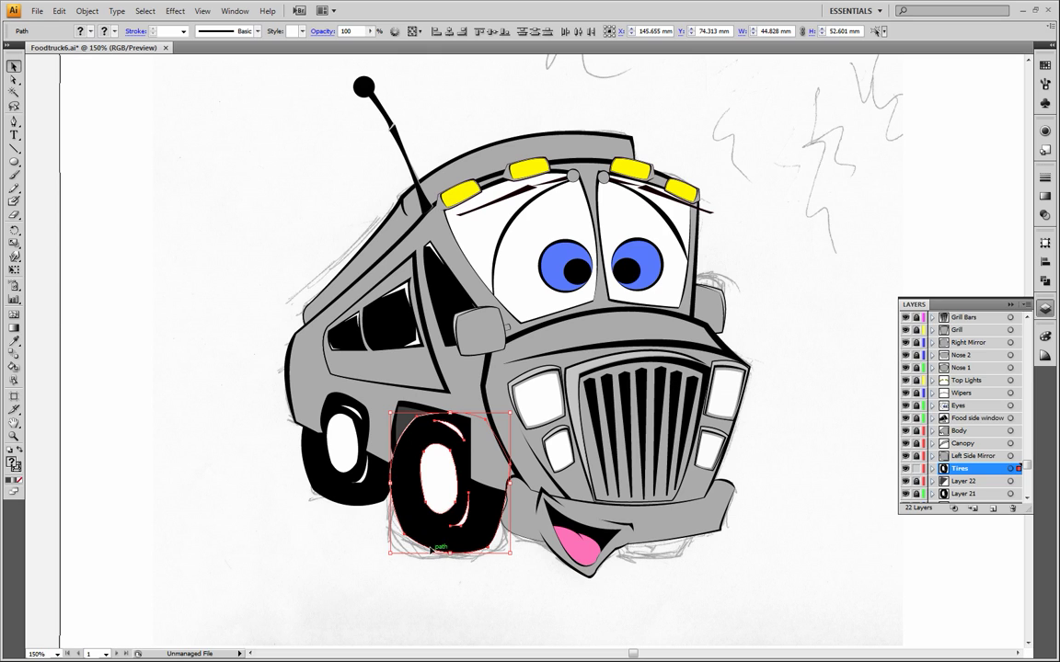
left_click_drag(423, 534, 614, 543)
left_click(717, 598)
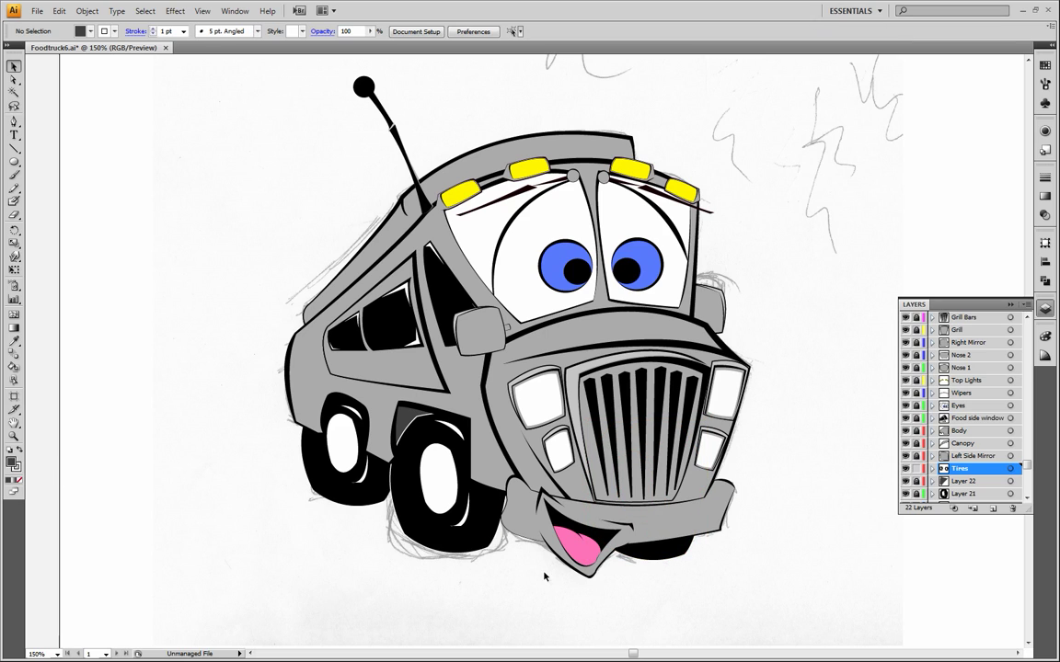
key("ctrl+z")
Step: Duplicate the front tire across the truck and nudge the copy so its lower part shows beneath the far end of the bumper
mouse_move(480, 523)
left_mouse_down()
mouse_move(682, 532)
mouse_move(692, 593)
mouse_move(692, 534)
left_mouse_up()
left_click(754, 646)
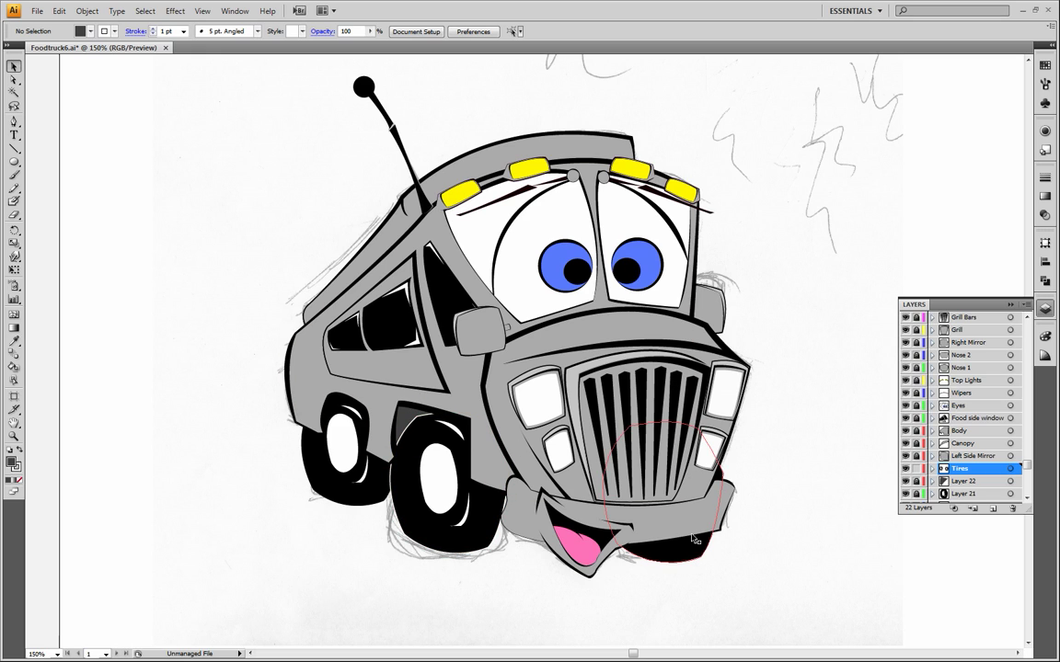
mouse_move(694, 553)
left_mouse_down()
mouse_move(493, 530)
mouse_move(682, 541)
mouse_move(692, 531)
mouse_move(690, 558)
left_mouse_up()
left_click(817, 553)
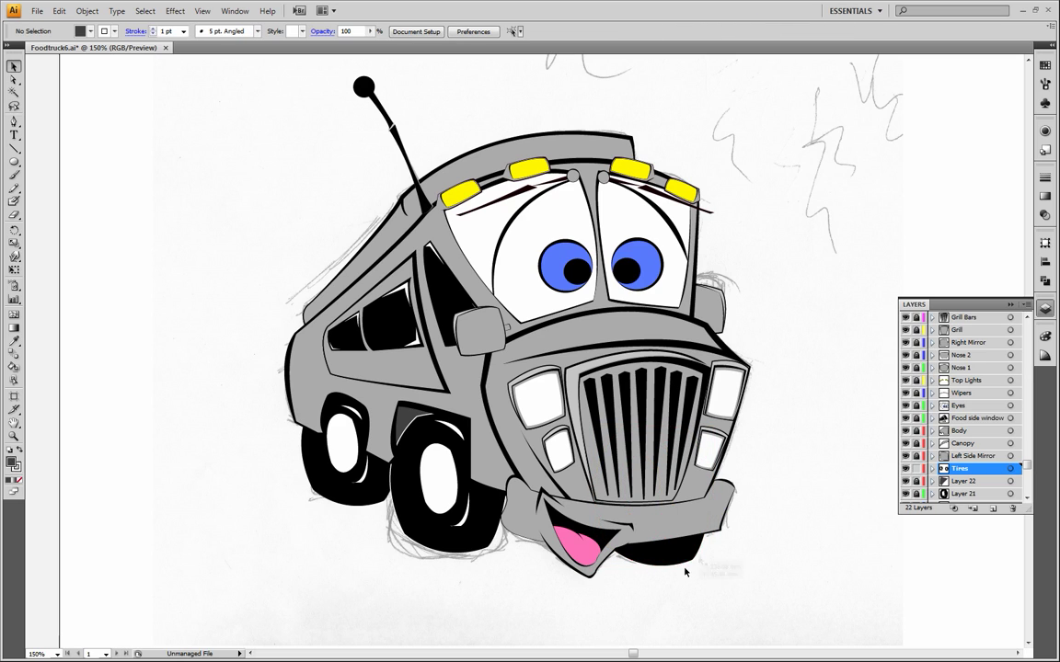
Step: With the fill set to None, draw the outer edge of a bent highlight near the lower rim of the tire beneath the bumper
left_click(14, 120)
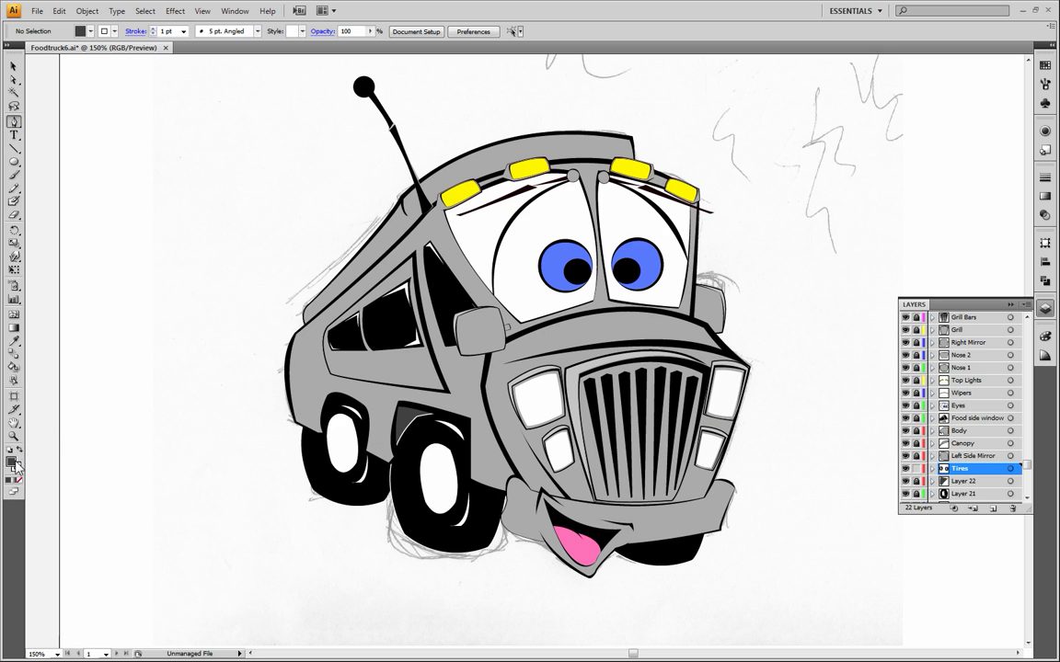
left_click(15, 466)
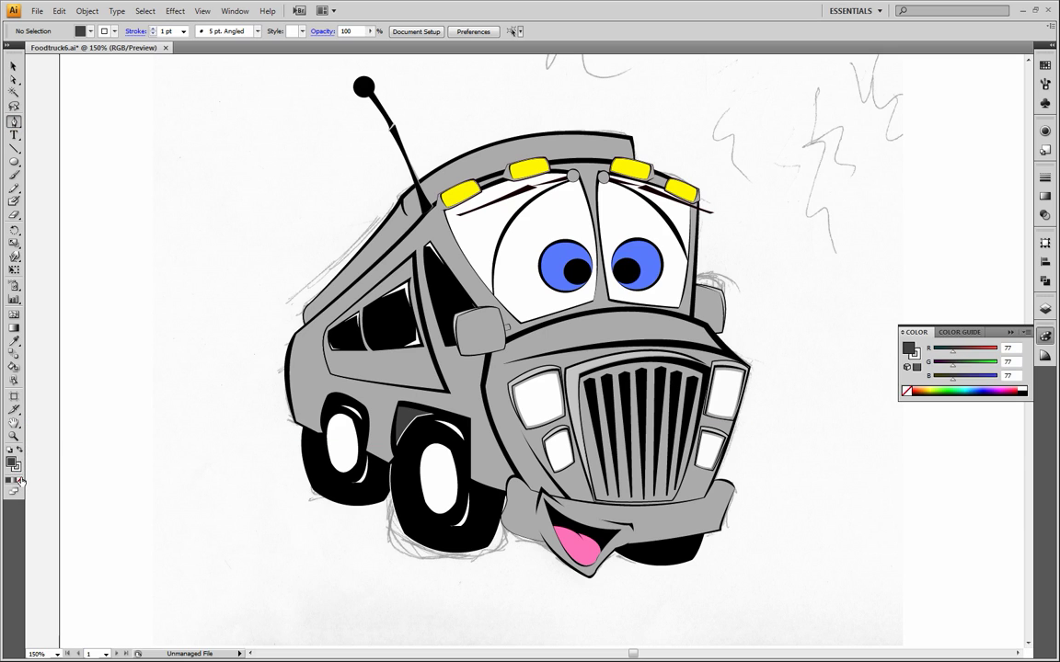
key("slash")
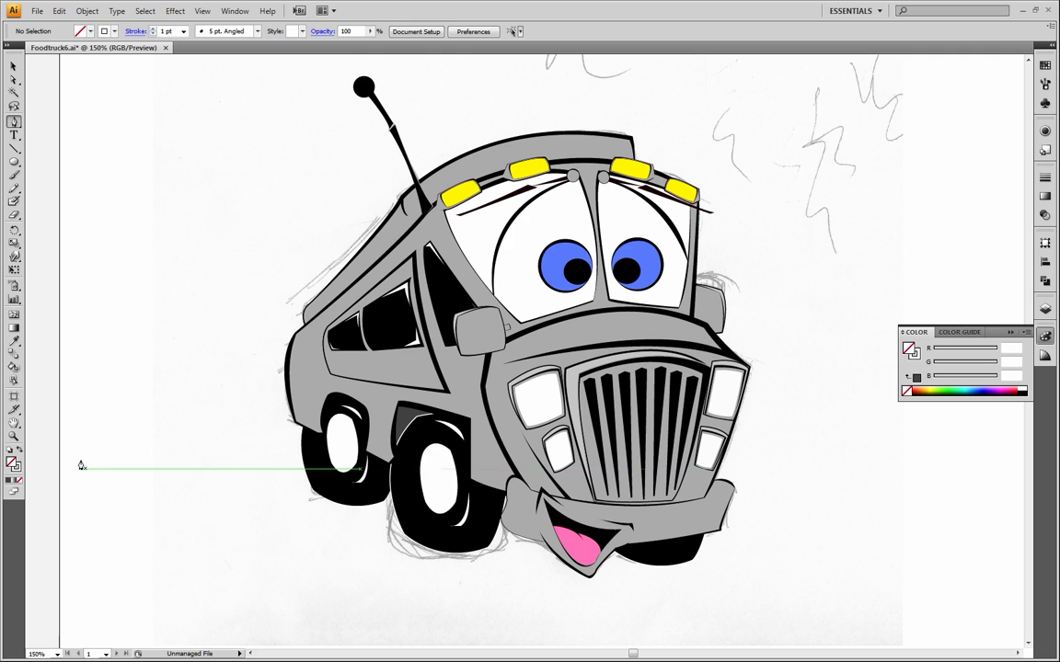
left_click(15, 436)
left_click_drag(560, 466, 783, 643)
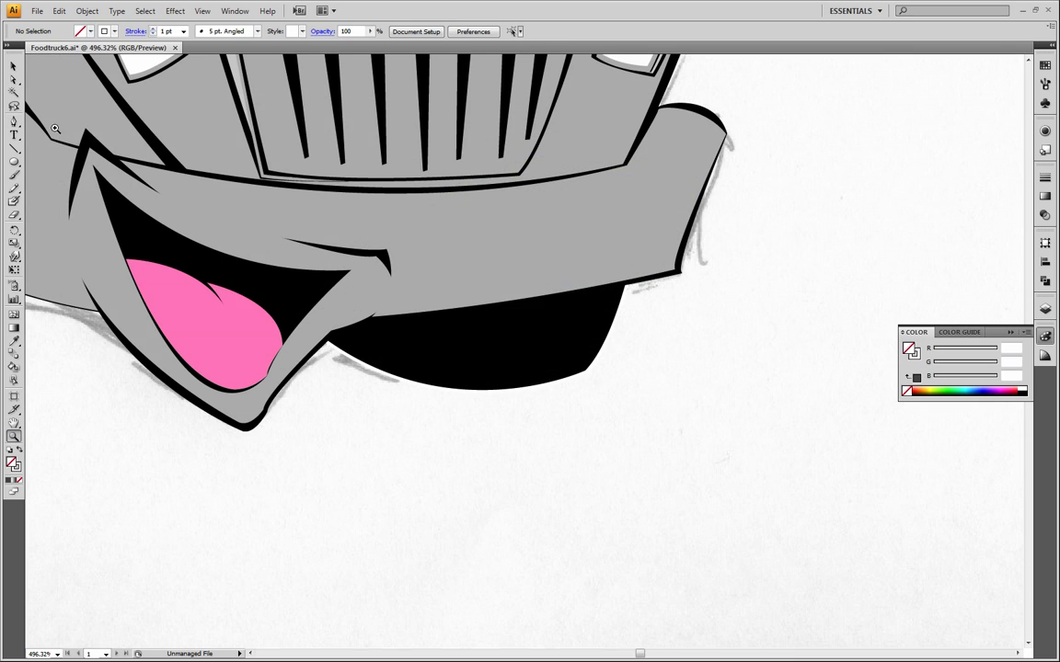
left_click(13, 122)
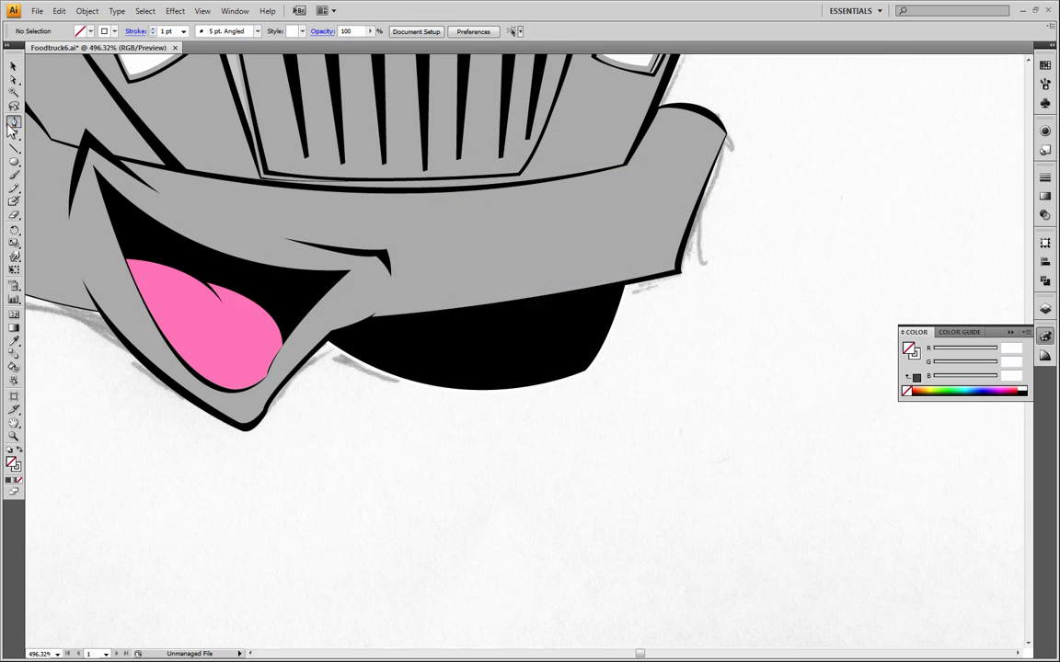
left_click(605, 298)
mouse_move(582, 365)
left_mouse_down()
mouse_move(568, 369)
mouse_move(587, 372)
left_mouse_up()
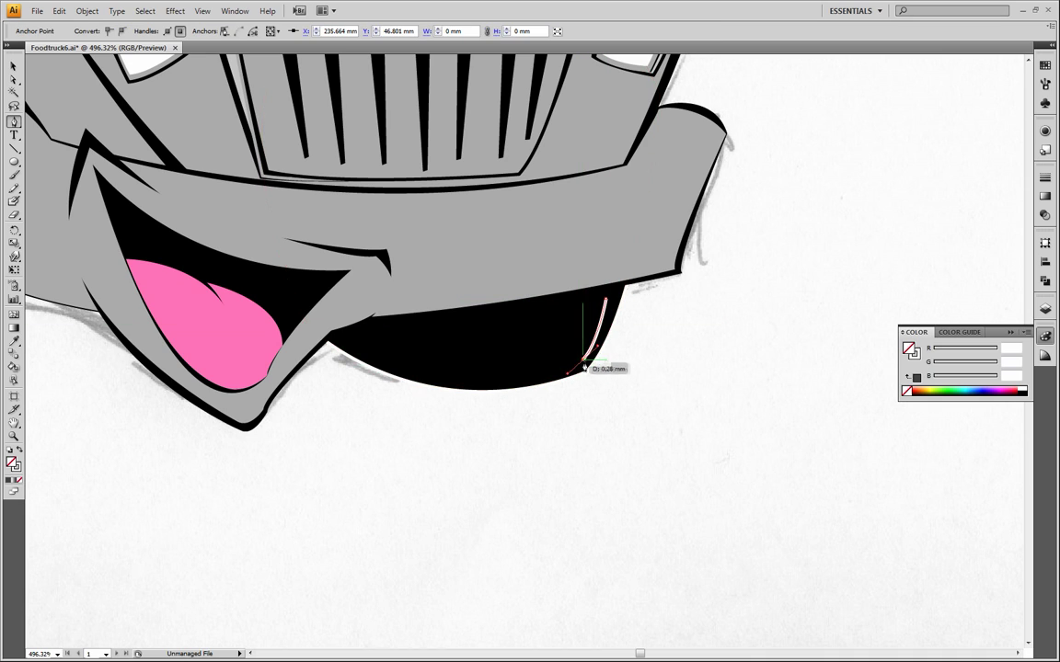
left_click(534, 371)
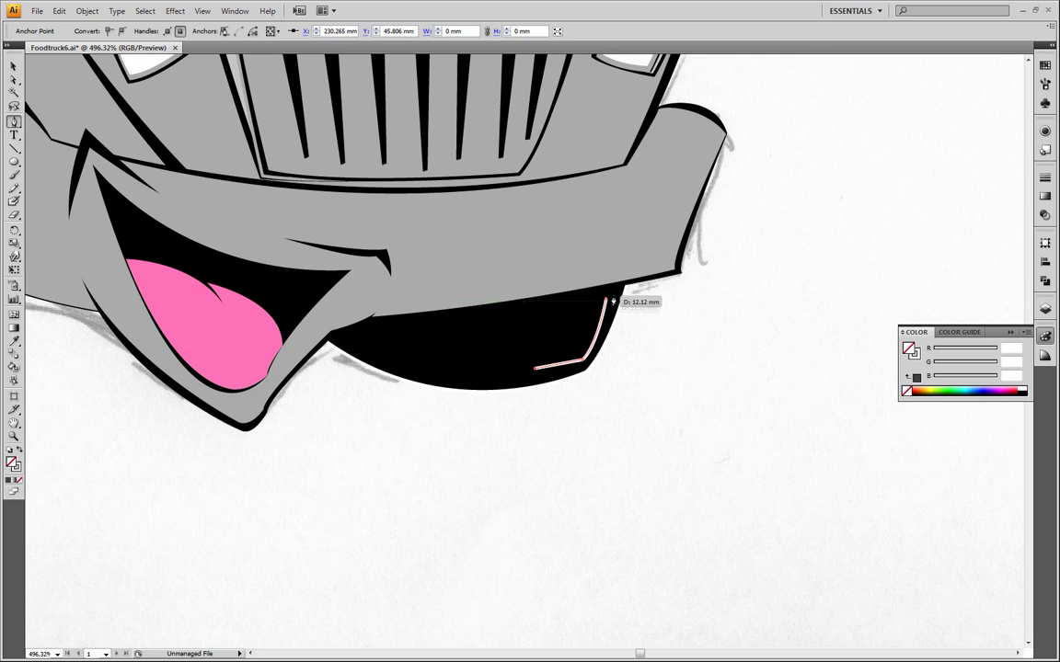
Step: Close the tire highlight with an angled inner edge and give it a white fill with no stroke
left_click_drag(605, 299, 612, 237)
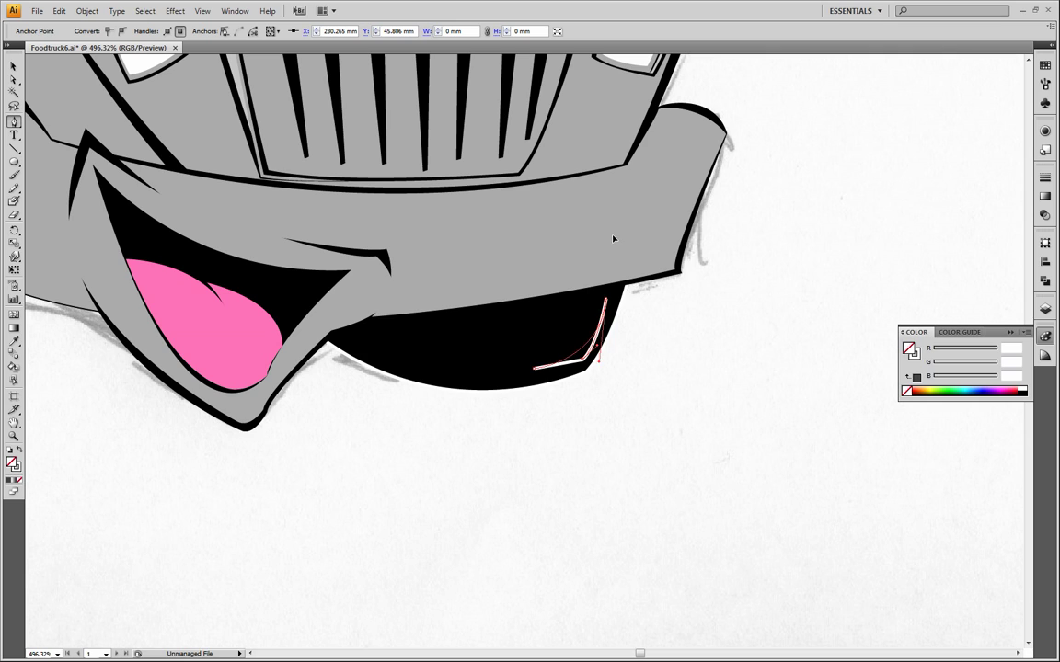
key("ctrl+z")
left_click(581, 349)
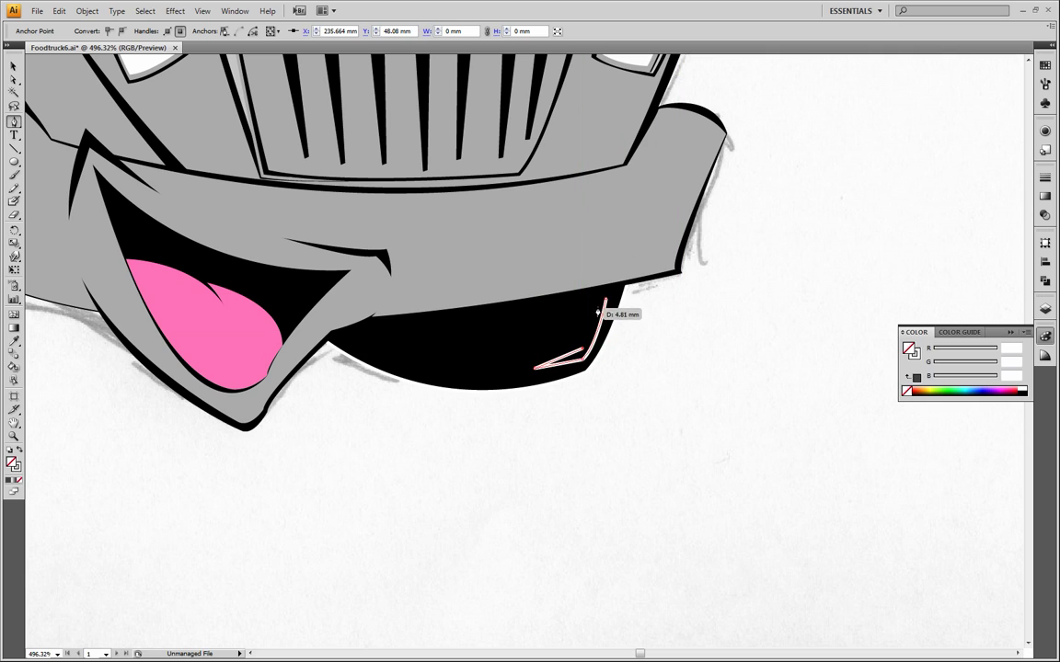
left_click(605, 298)
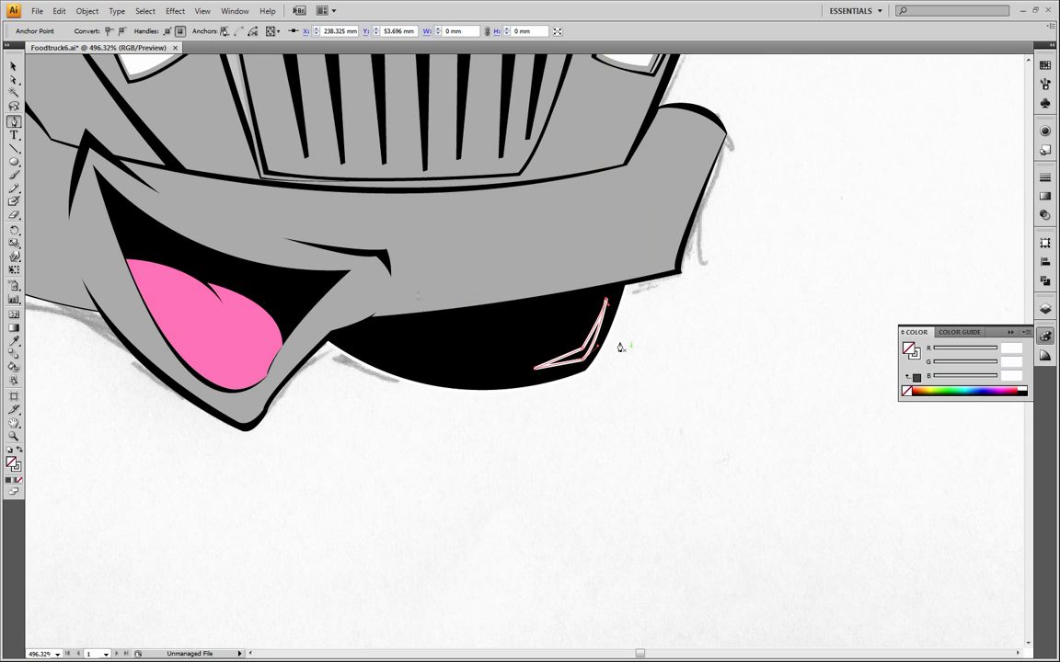
left_click(19, 453)
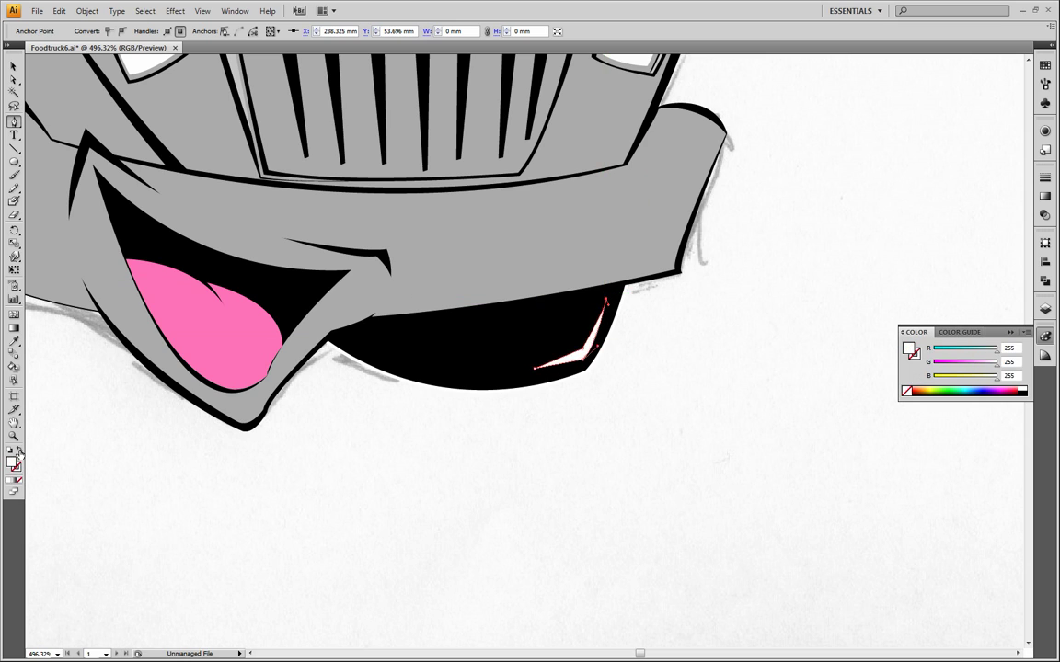
Step: Deselect the tire highlight and review the whole truck at 100% zoom
key("v")
left_click(14, 436)
left_click(495, 360, "alt")
left_click(495, 359, "alt")
left_click(495, 360, "alt")
left_click(495, 360, "alt")
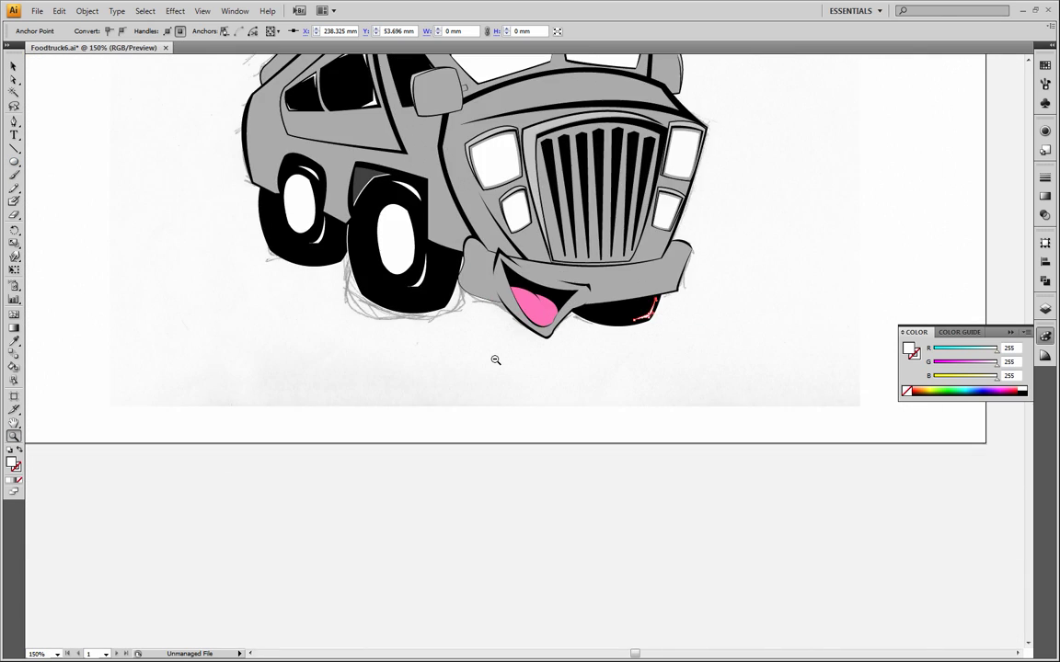
left_click(495, 360, "alt")
left_click_drag(482, 218, 497, 356)
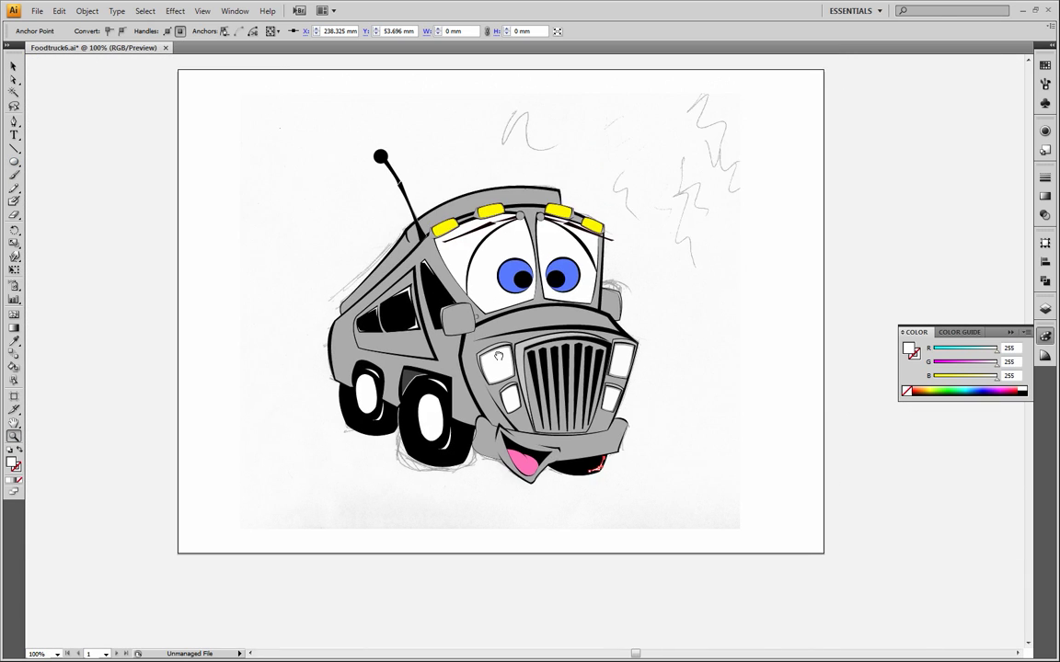
left_click(14, 67)
left_click(126, 136)
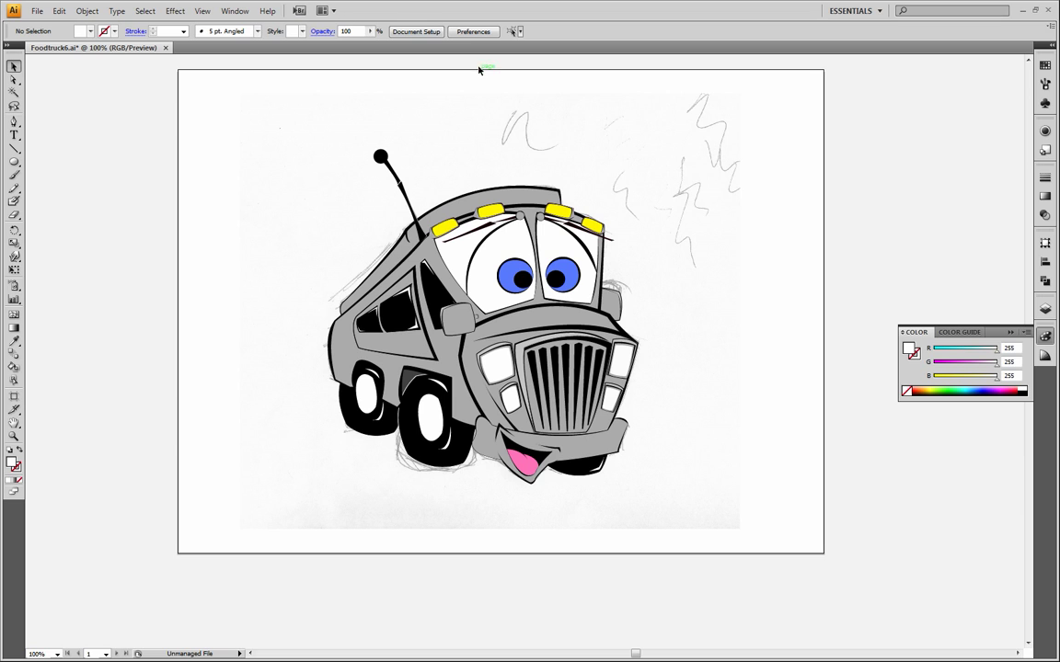
Step: Unlock the truck's artwork layers and activate the Direct Selection tool
left_click(14, 436)
left_click(512, 412)
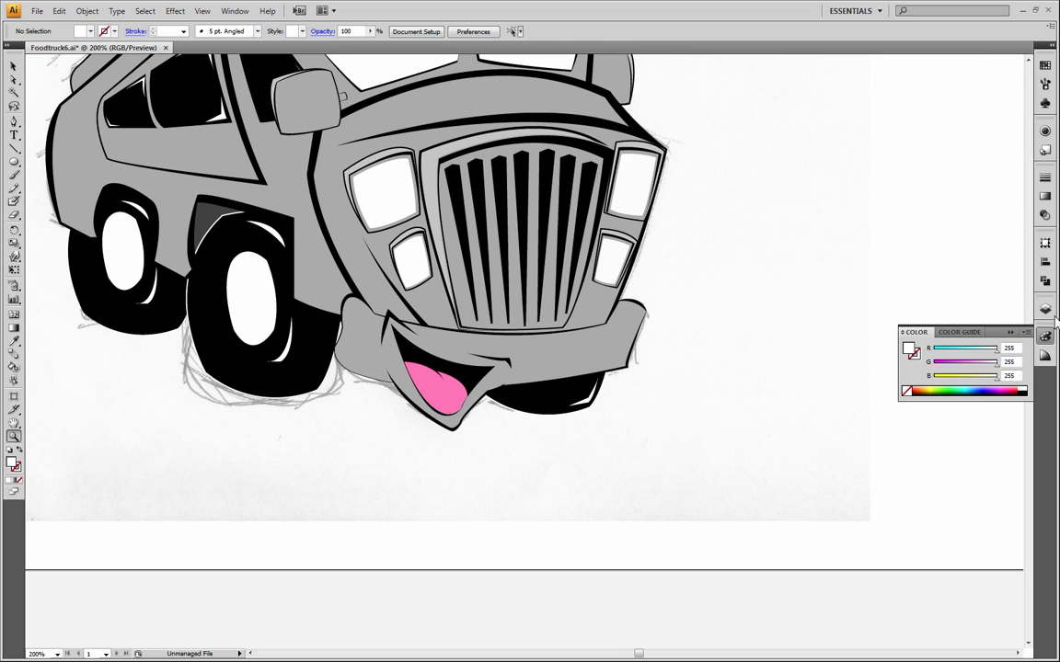
left_click(1045, 309)
left_click_drag(894, 479, 910, 491)
left_click(15, 82)
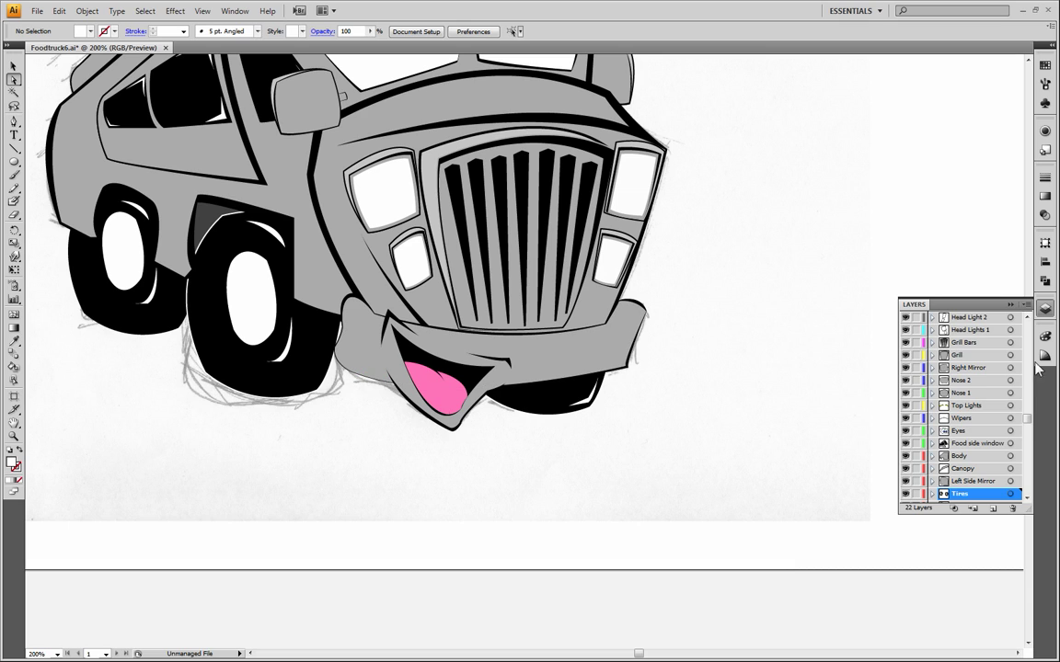
Step: Reshape the grey bumper fill at its lower end beside the front tire to thicken the black outline there
scroll(929, 368, "up", 3)
left_click_drag(916, 331, 916, 356)
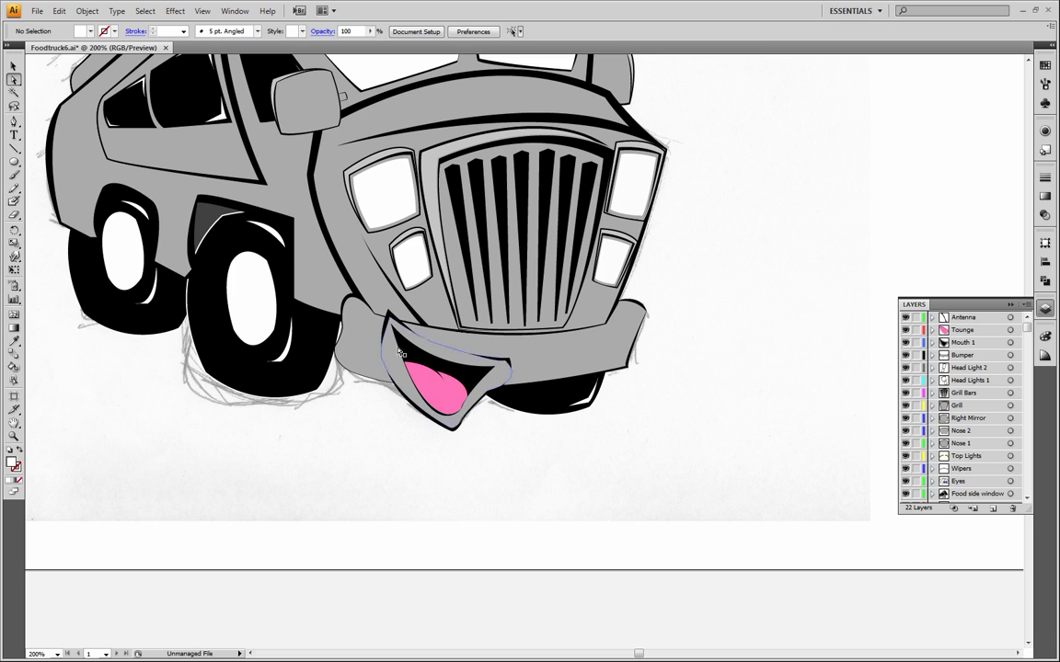
left_click(363, 361)
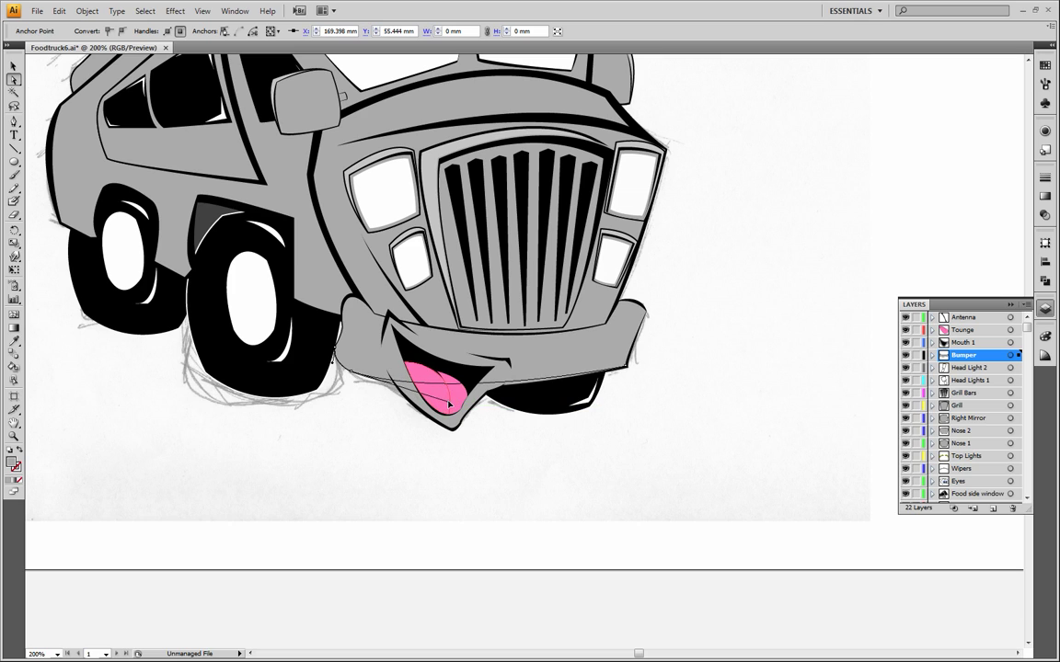
left_click(383, 442)
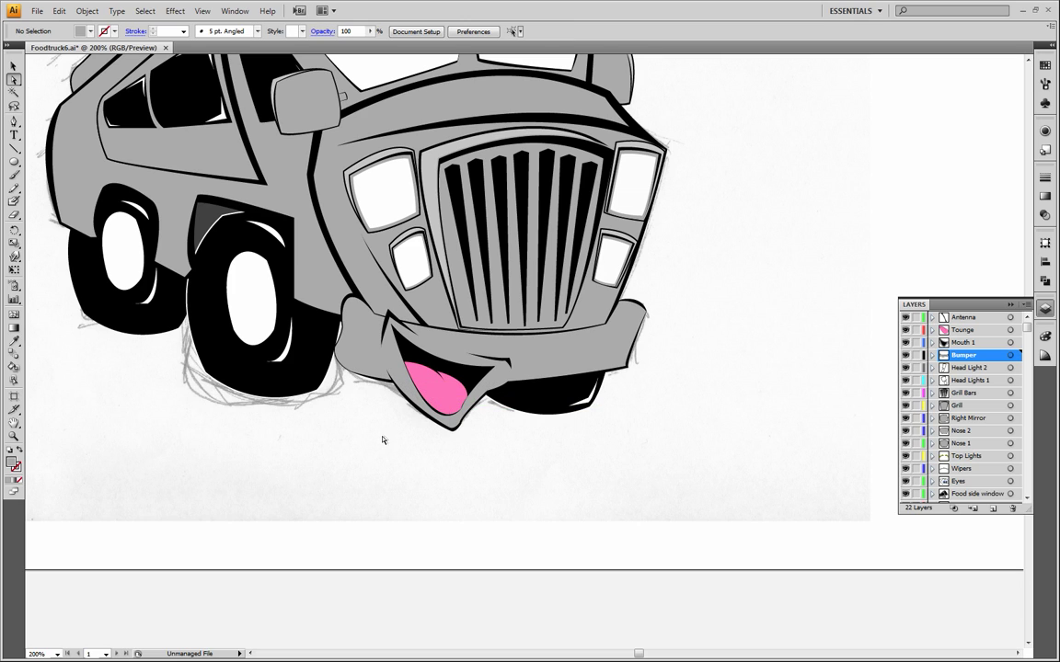
left_click(338, 363)
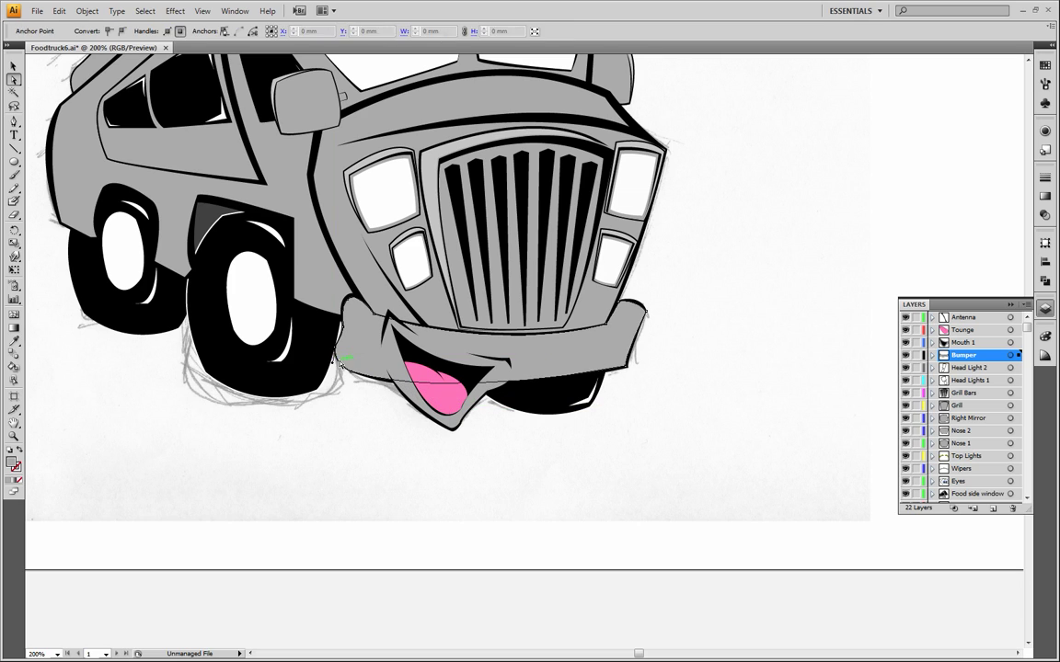
left_click(344, 354)
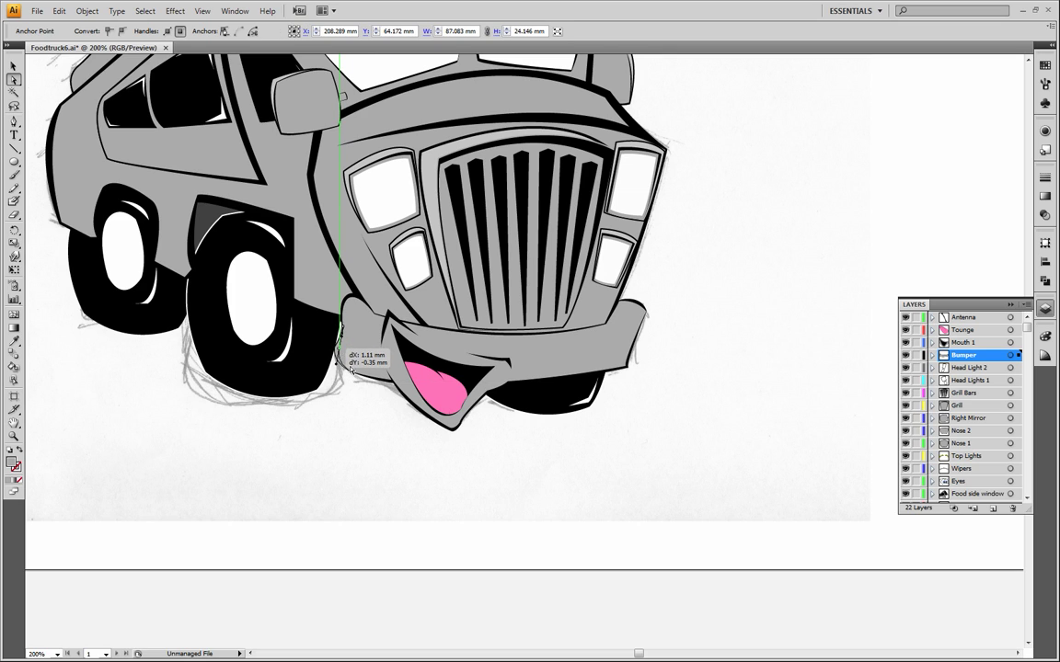
left_click_drag(353, 370, 352, 369)
left_click(365, 428)
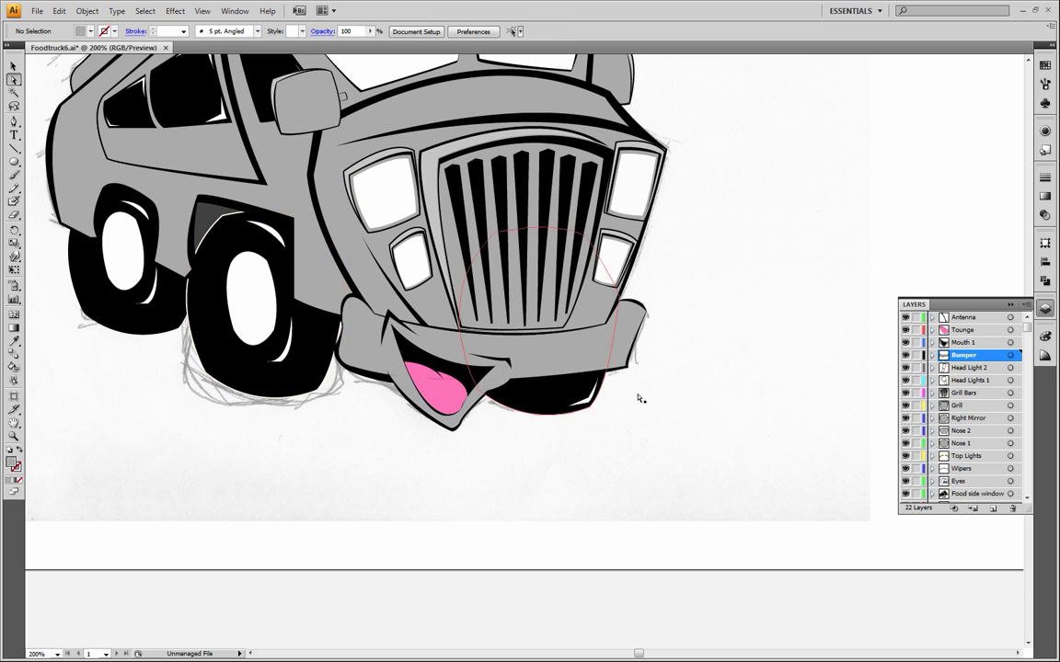
Step: Review the truck's upper body, then the whole drawing at 150% zoom
scroll(660, 393, "up", 5)
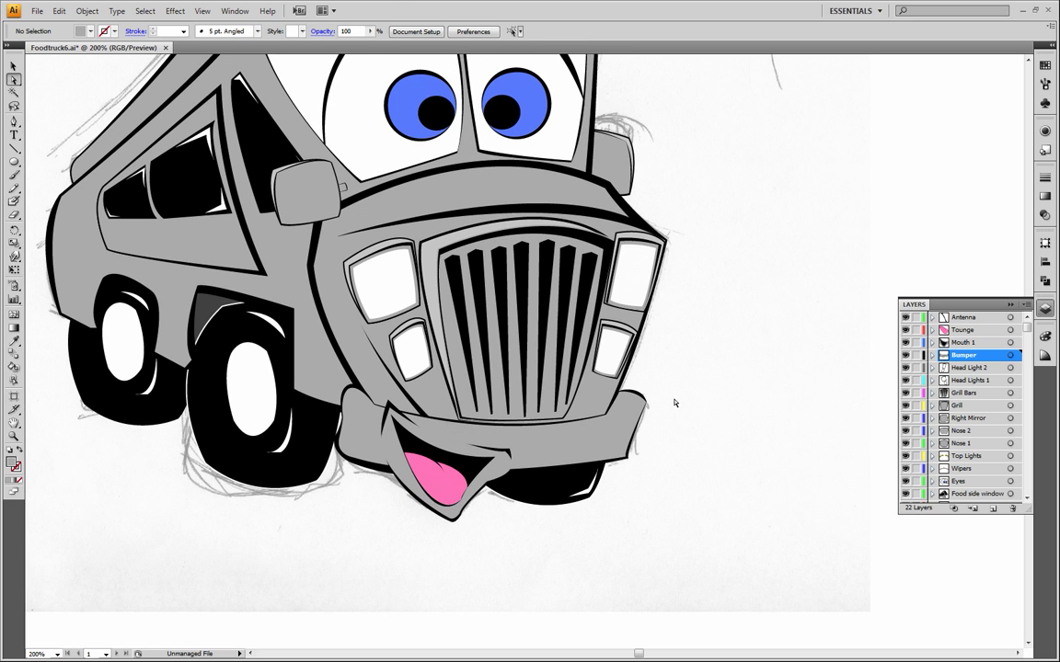
scroll(686, 414, "up", 2)
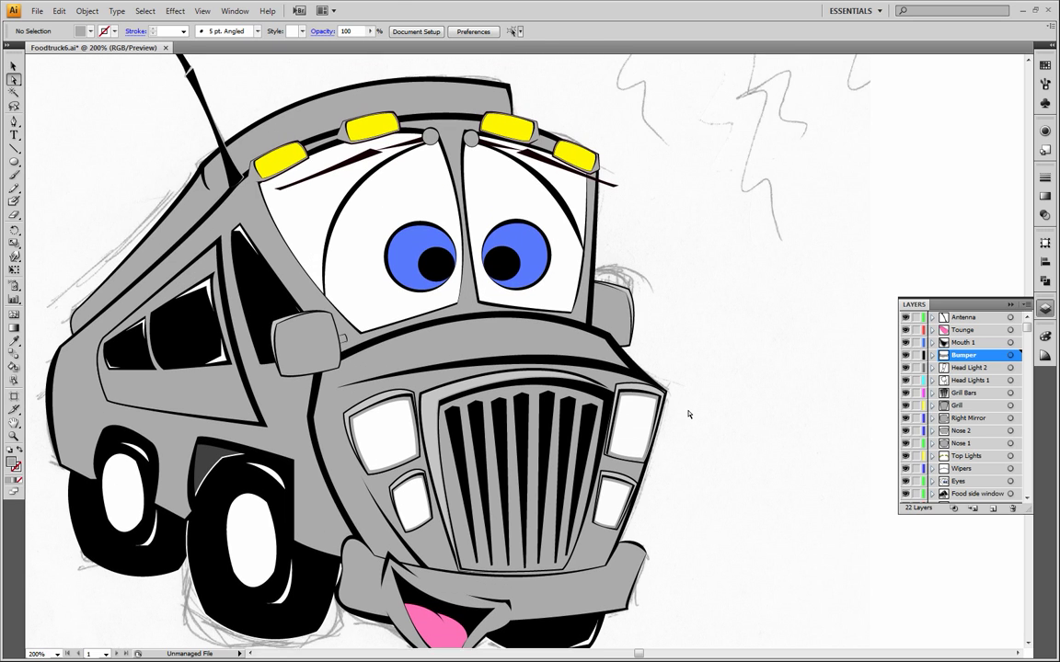
scroll(689, 414, "up", 2)
scroll(688, 415, "down", 3)
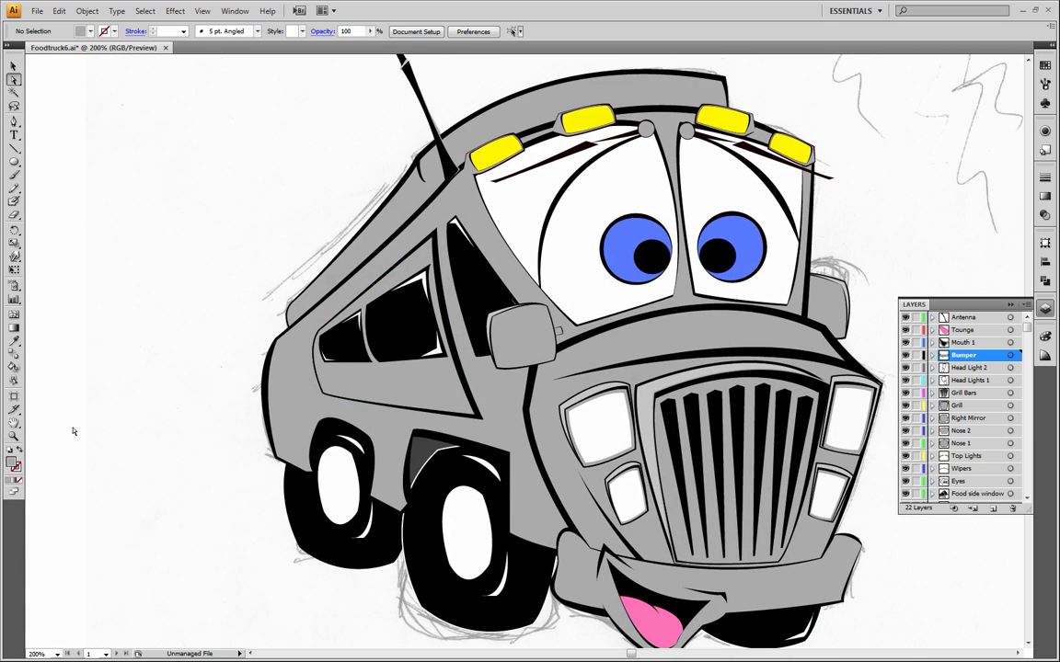
left_click(13, 436)
left_click(478, 381, "alt")
left_click_drag(749, 388, 704, 415)
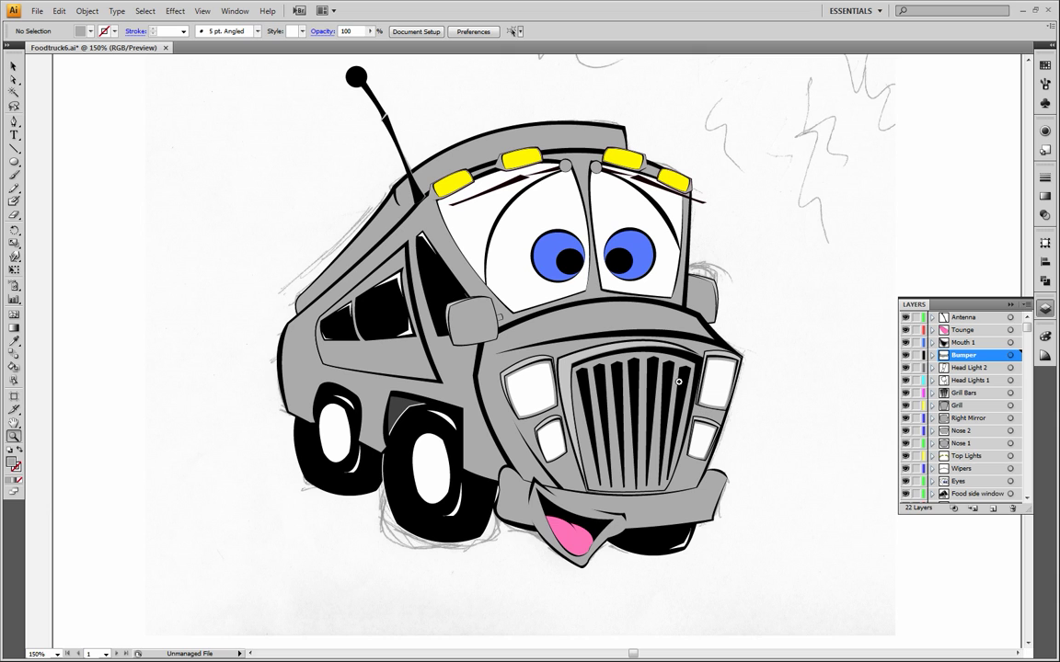
left_click_drag(678, 388, 652, 416)
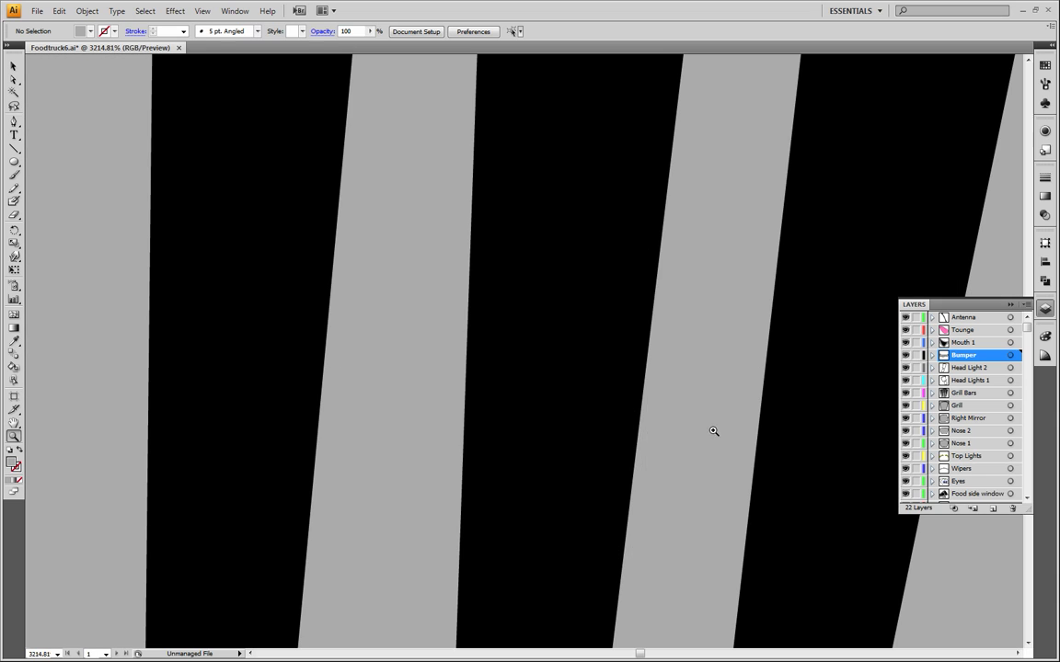
left_click(502, 392, "alt")
left_click(501, 392, "alt")
left_click(502, 393, "alt")
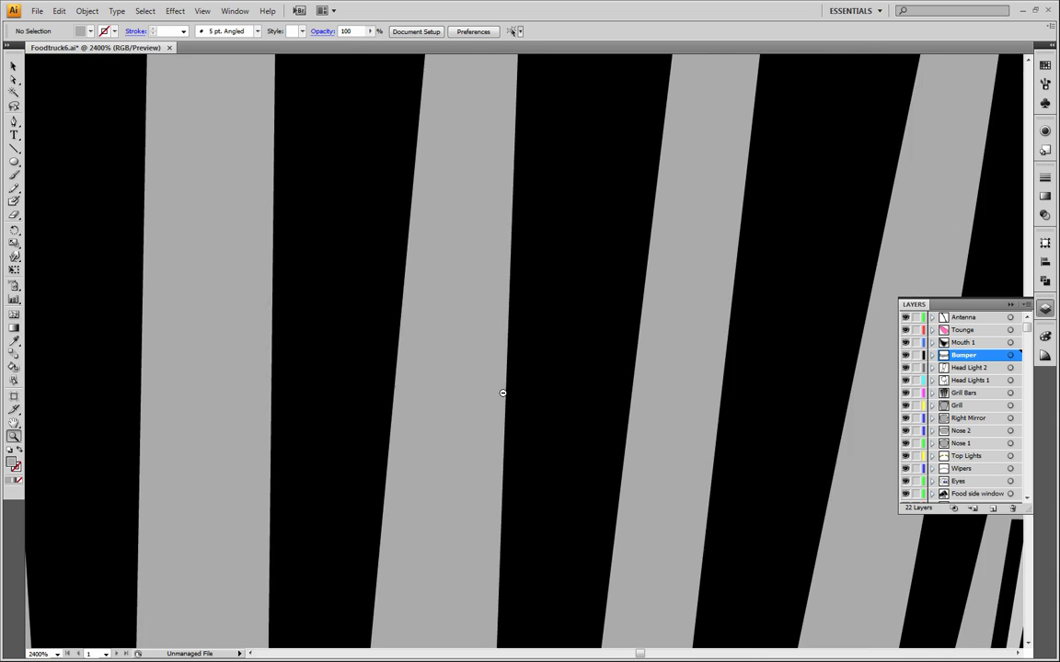
left_click(503, 393, "alt")
left_click(503, 394, "alt")
left_click(503, 394, "alt")
left_click(503, 394, "alt")
left_click(504, 395, "alt")
left_click(504, 395, "alt")
left_click(505, 394, "alt")
left_click(506, 386, "alt")
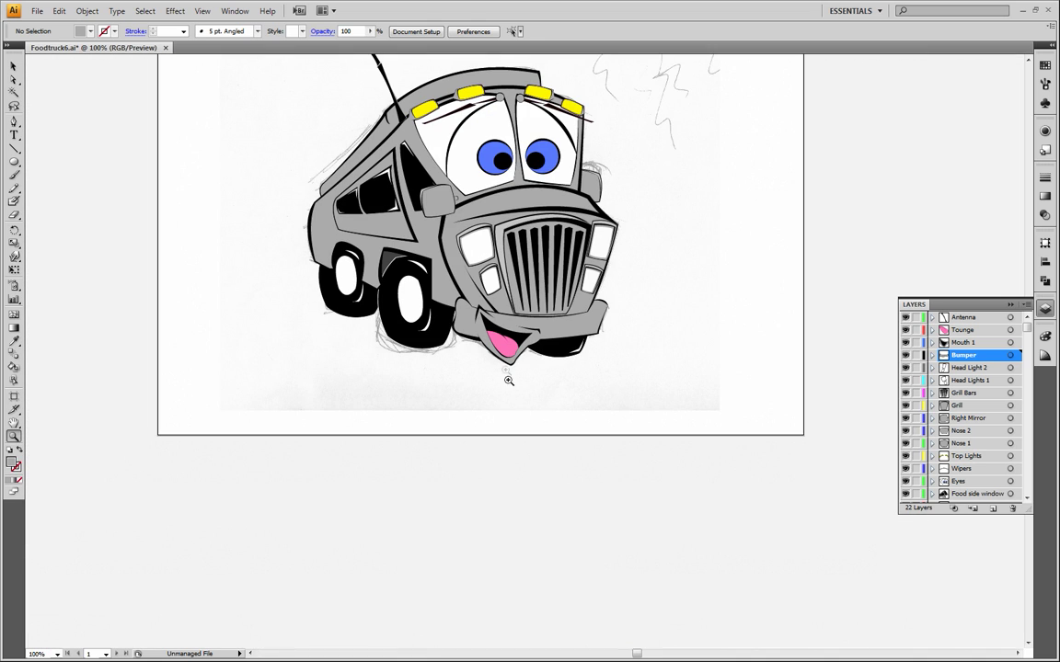
Step: Examine the whole truck on the artboard at 100% zoom, then more closely at 150%
left_click_drag(542, 225, 560, 379)
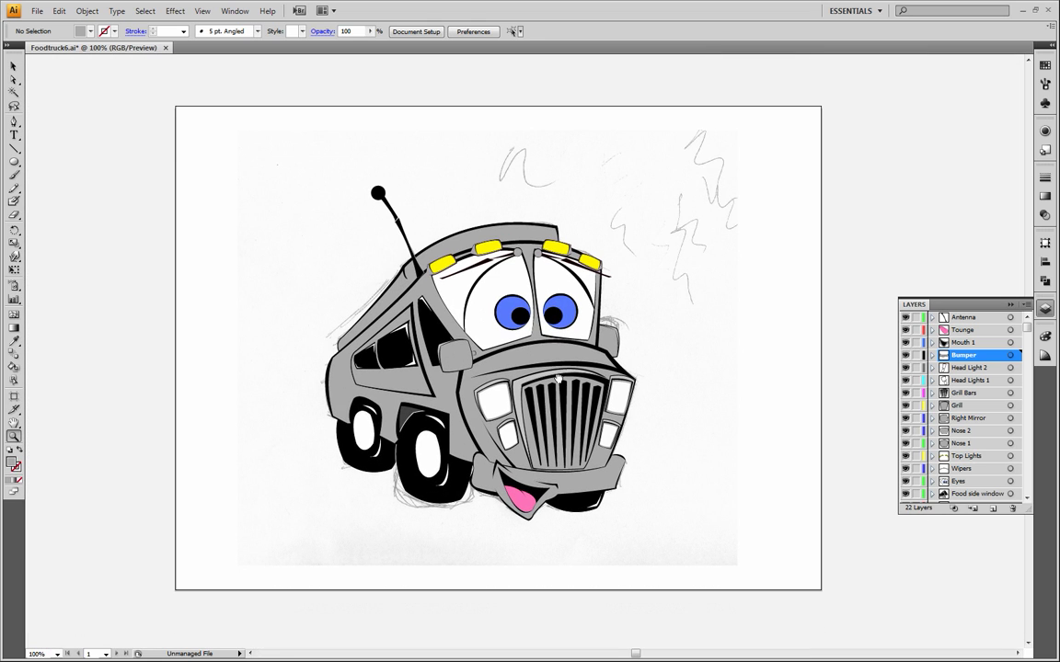
left_click(500, 402)
left_click(502, 400)
left_click_drag(612, 306, 563, 441)
left_click(563, 440, "alt")
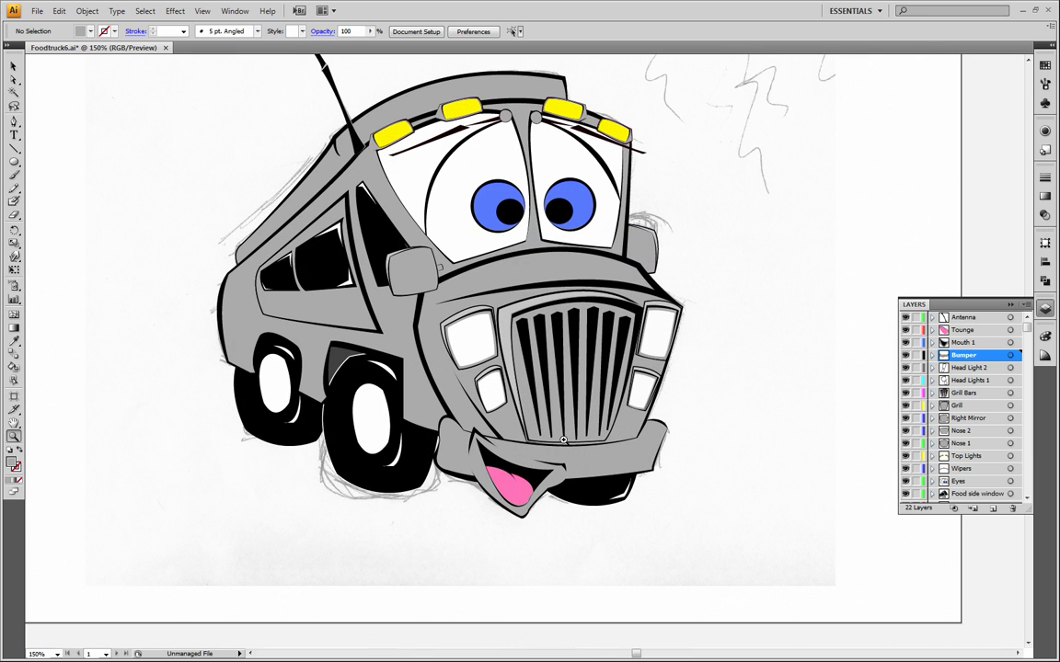
left_click_drag(560, 363, 582, 447)
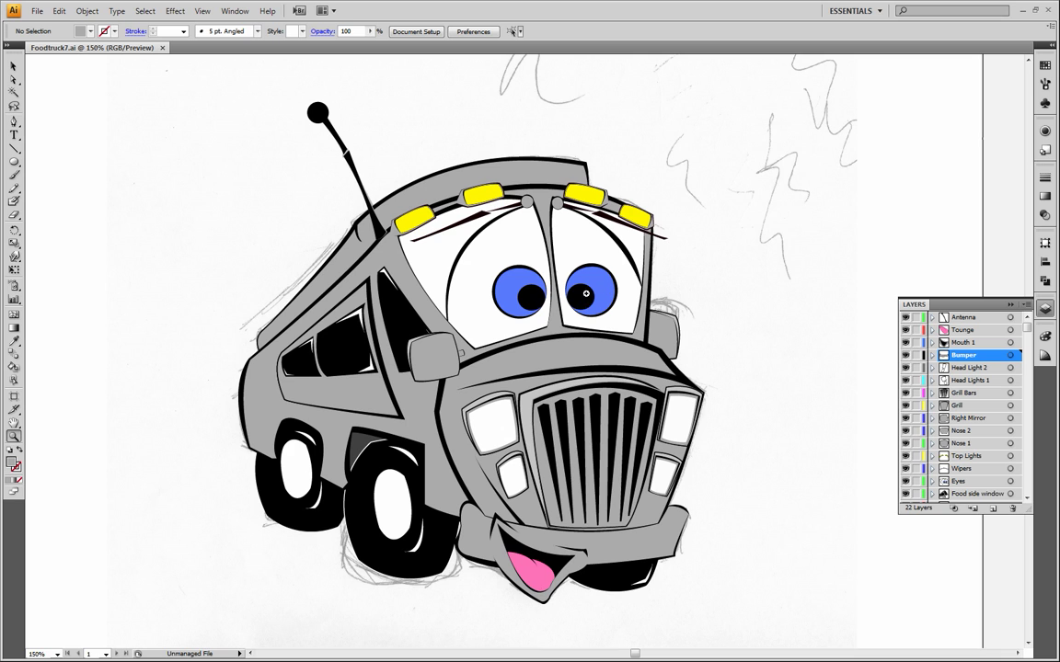
Step: On the Eyes layer, draw a white ellipse about 3.5 by 3.4 mm on the left pupil's lower inner edge, without a stroke
left_click(518, 263)
left_click(469, 311)
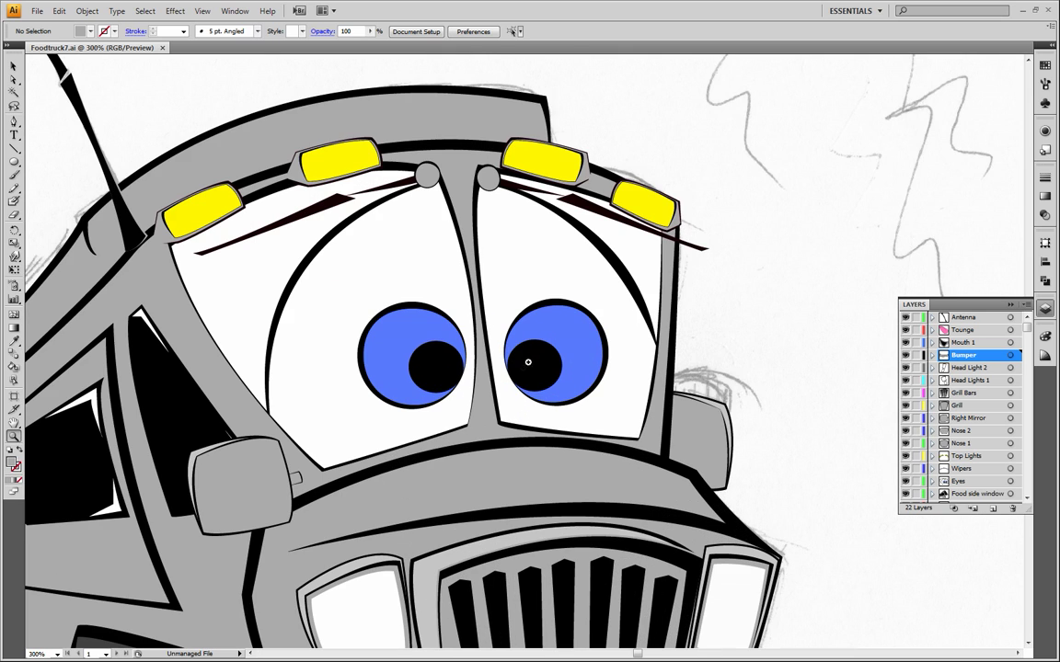
left_click(474, 327)
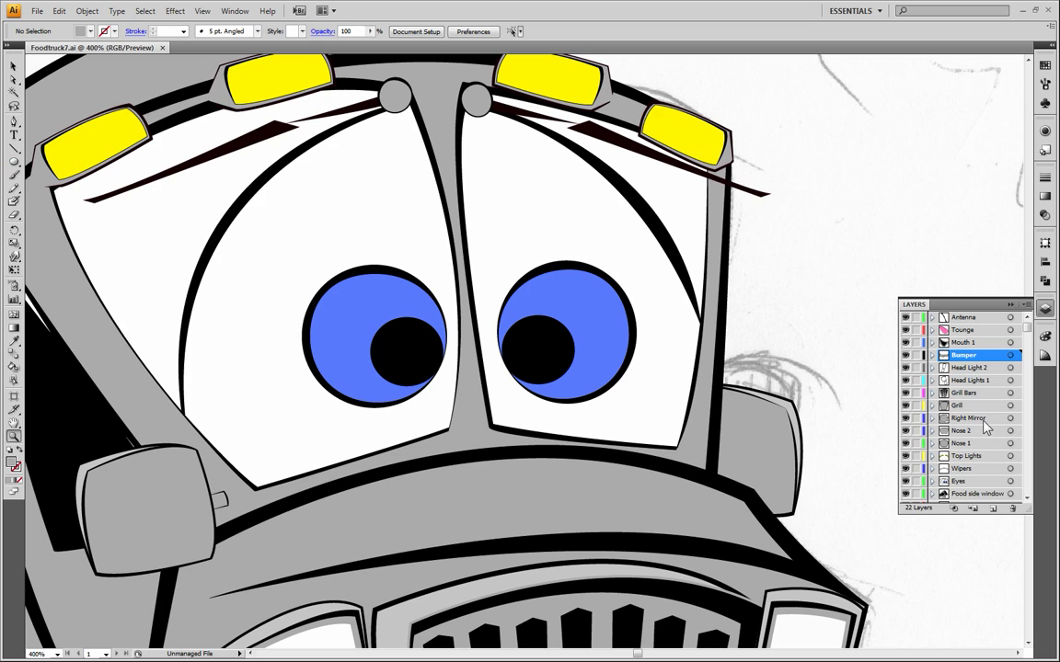
left_click(989, 481)
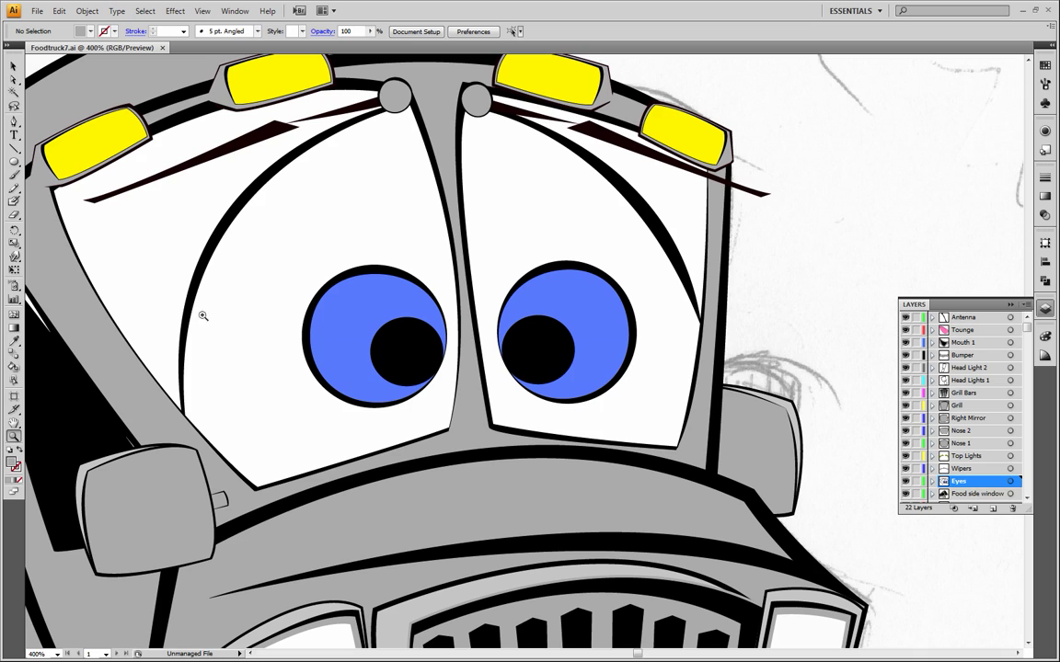
left_click(14, 162)
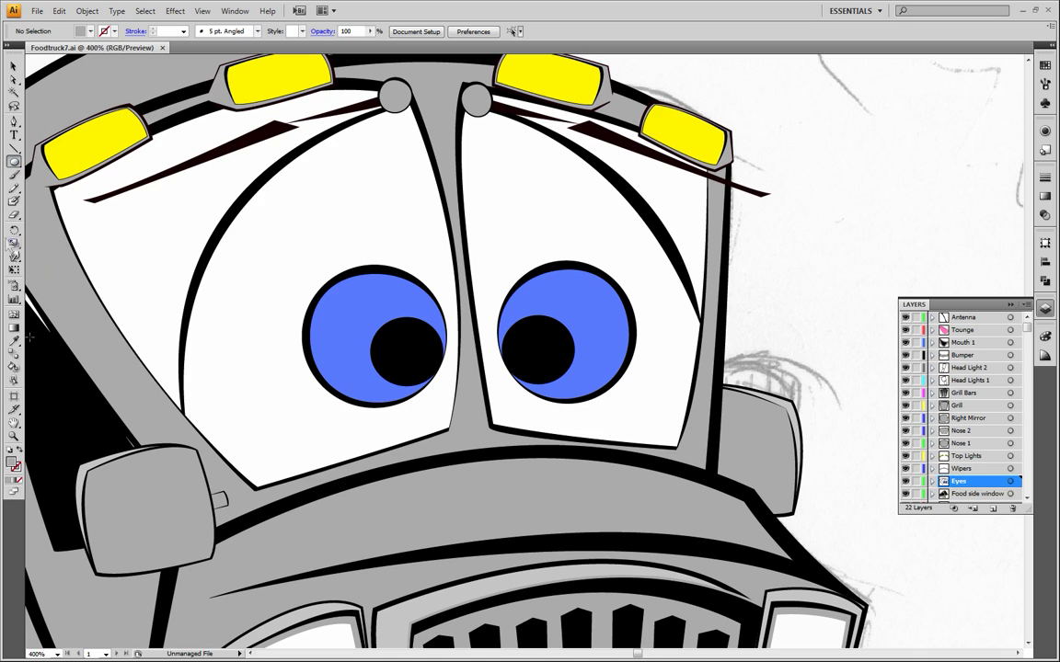
left_click(13, 462)
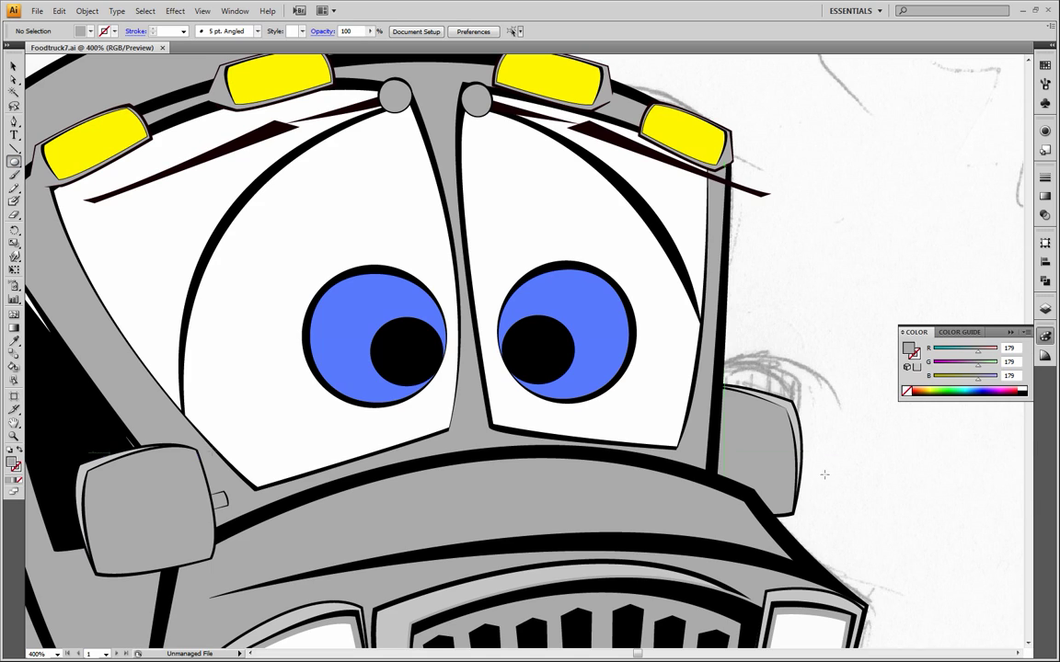
left_click(1025, 386)
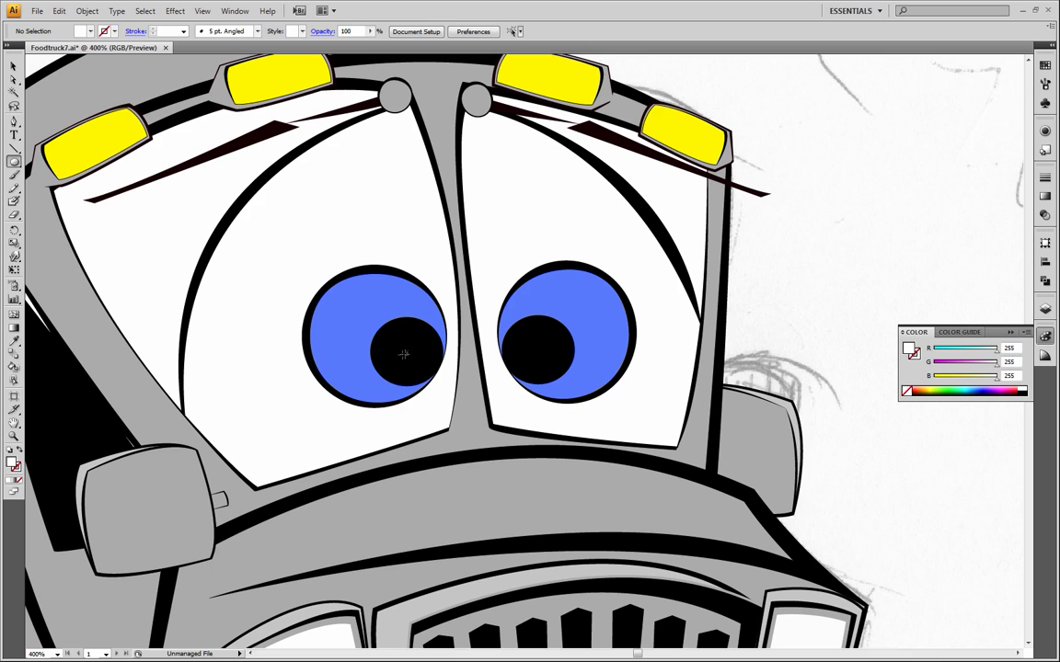
left_click_drag(415, 353, 441, 377)
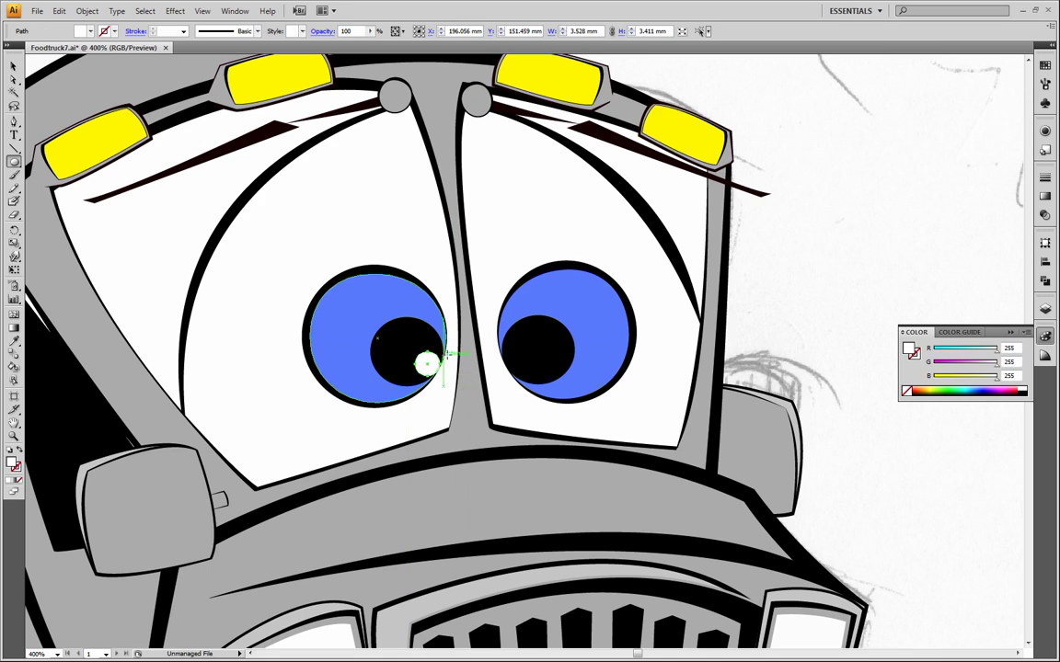
left_click(14, 66)
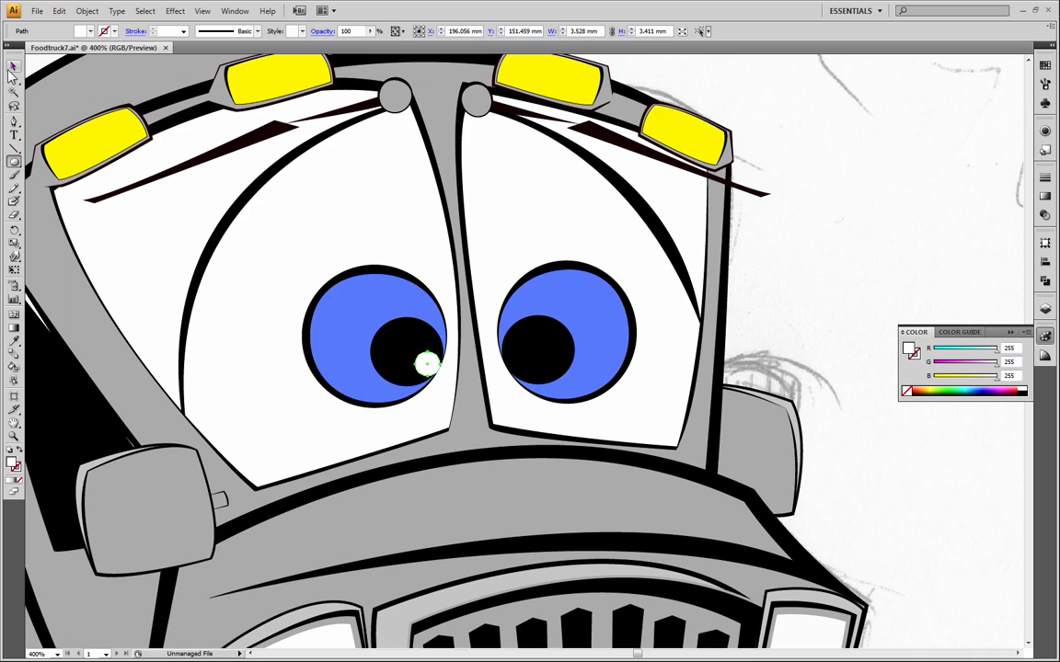
left_click(753, 266)
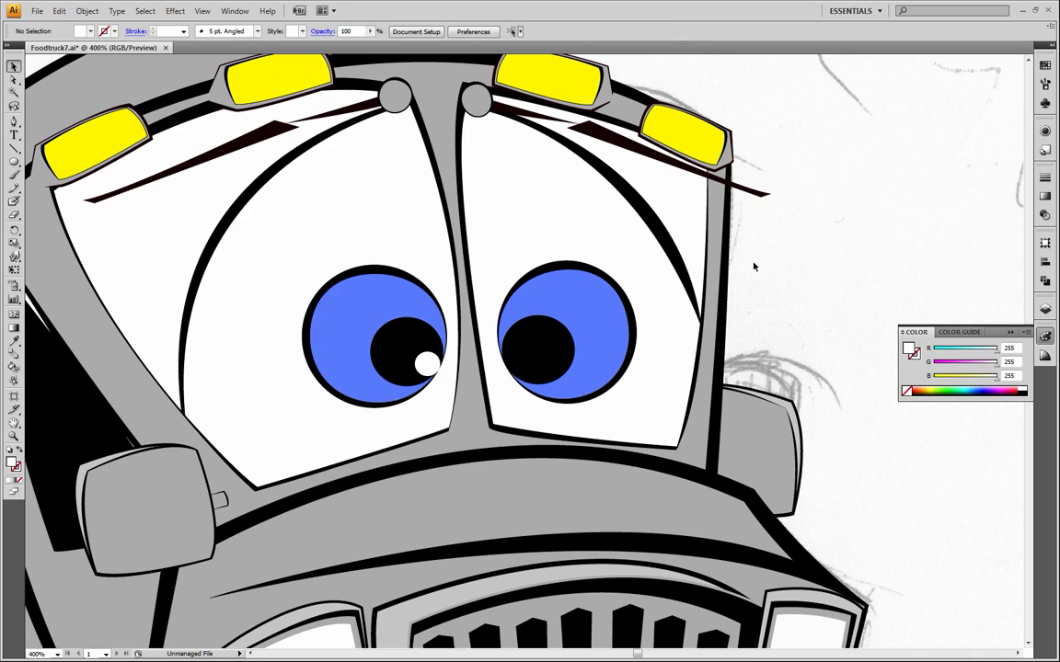
Step: Nudge the white highlight slightly upward within the left pupil
left_click(433, 370)
key("Left")
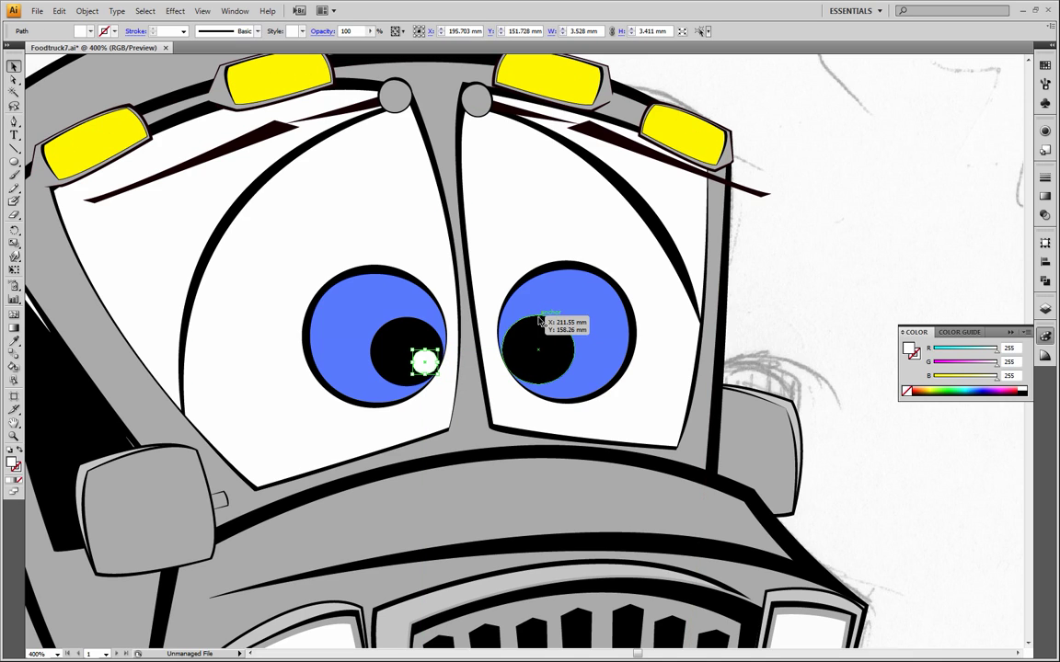
left_click(737, 301)
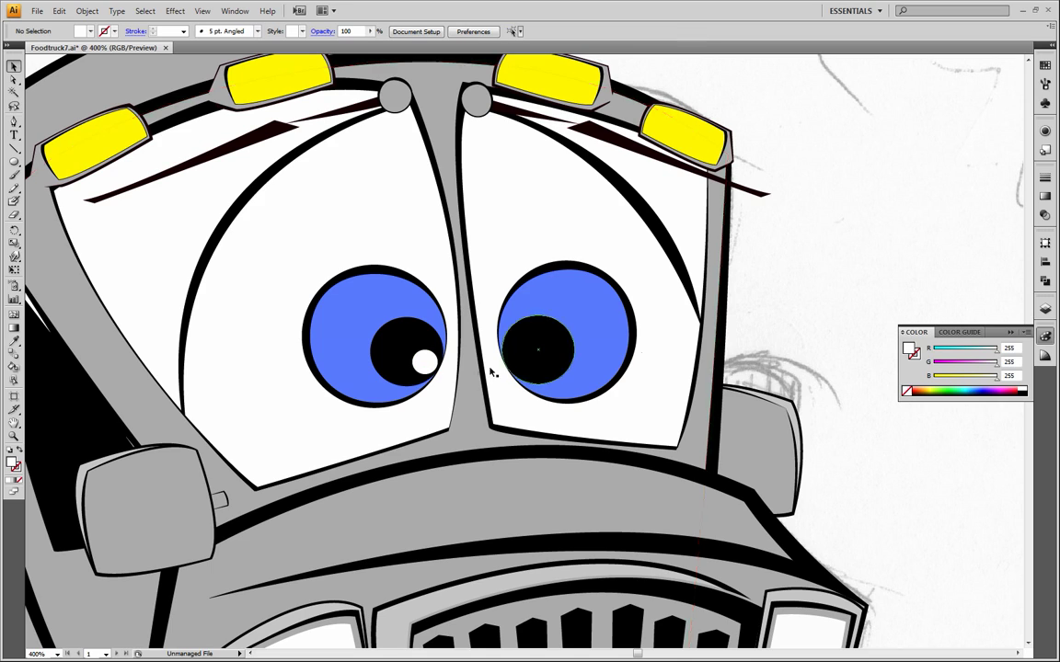
left_click(426, 361)
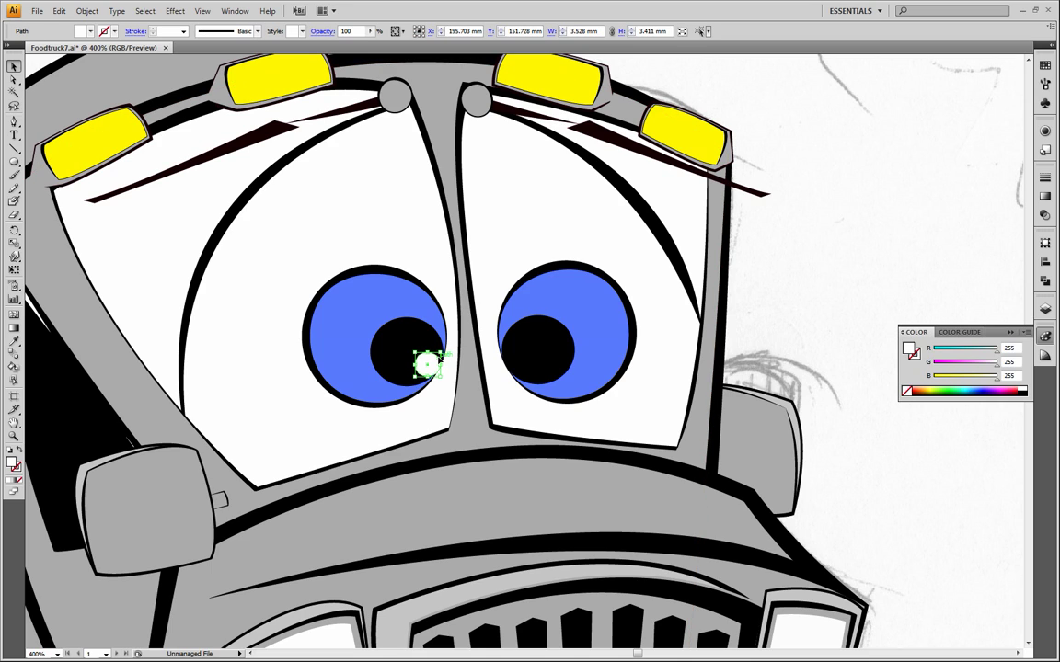
key("Right")
key("Up")
Step: Copy the white highlight onto the right pupil's lower inner edge and review the whole truck at 150% zoom
left_click_drag(424, 366, 518, 364)
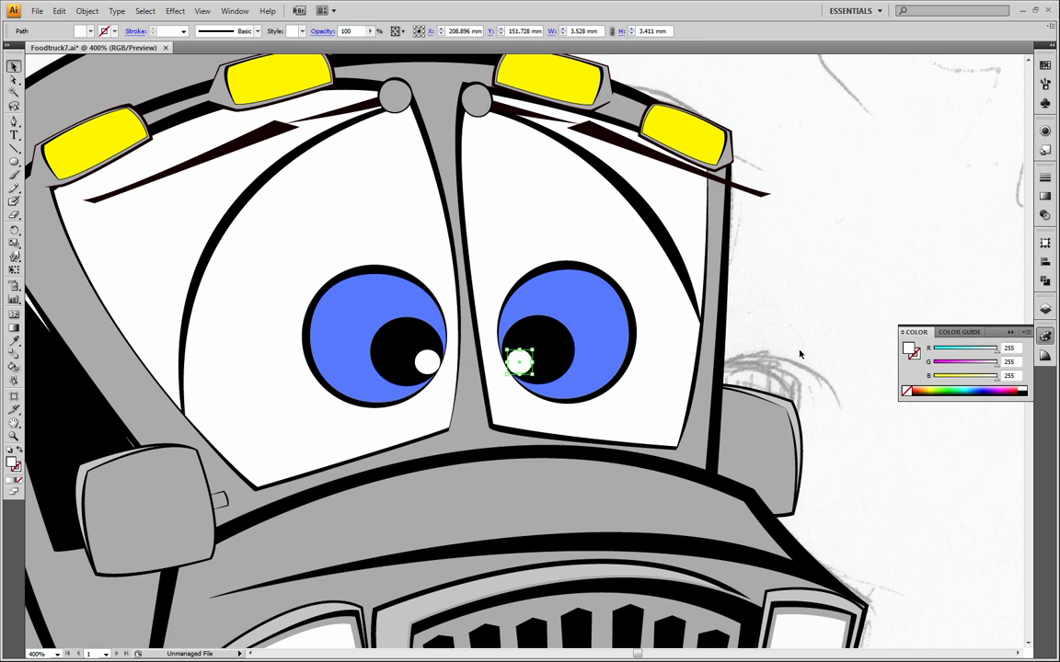
left_click(752, 385)
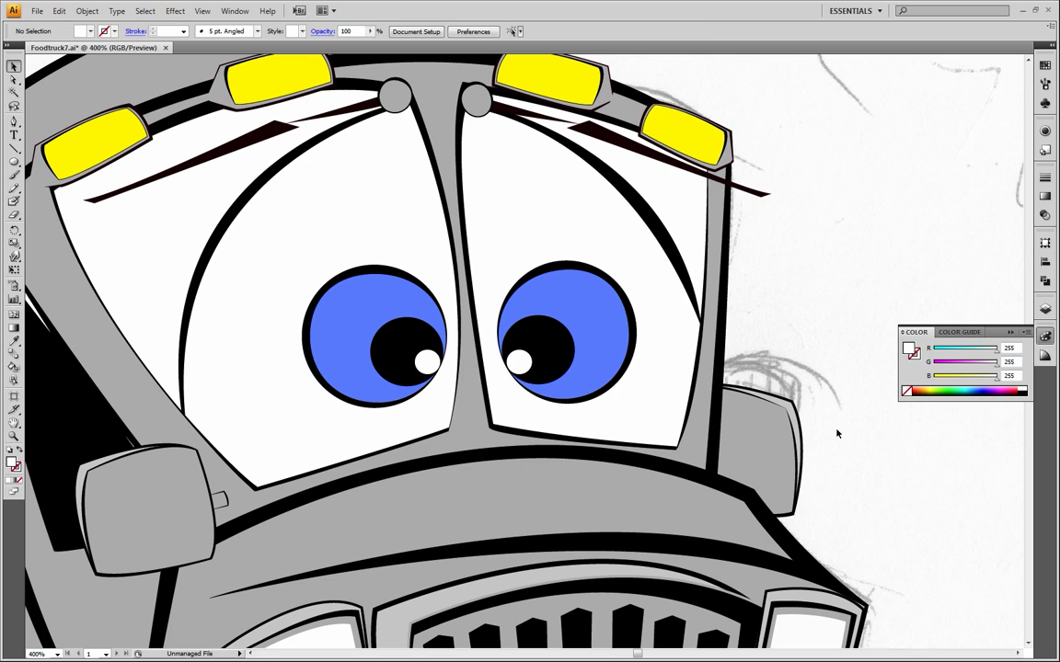
left_click(14, 436)
left_click(242, 384, "alt")
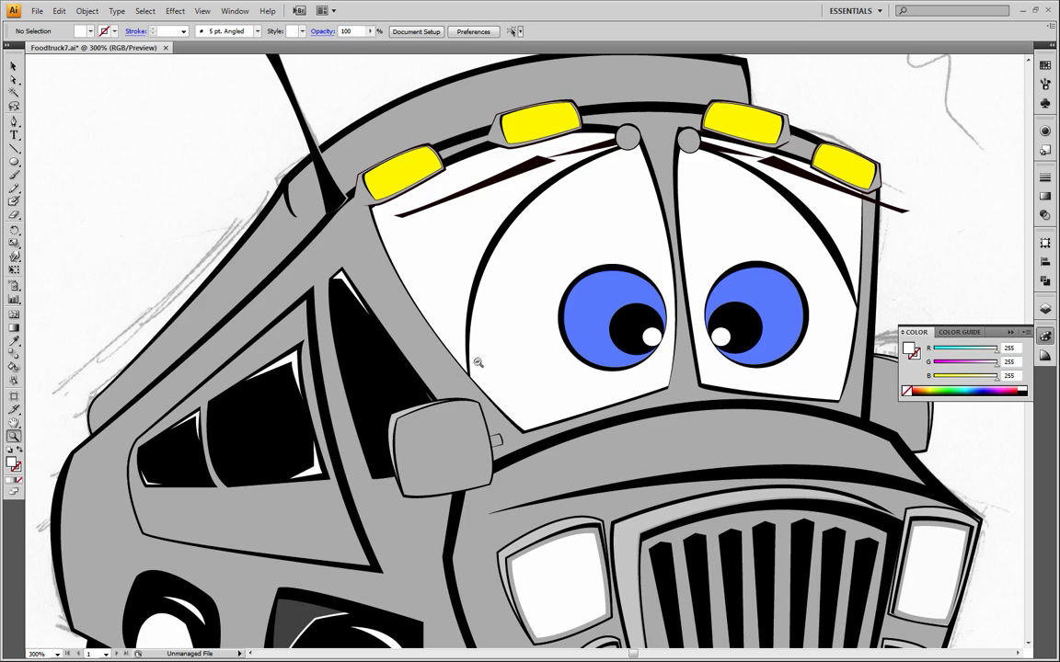
left_click(478, 364, "alt")
left_click(504, 364, "alt")
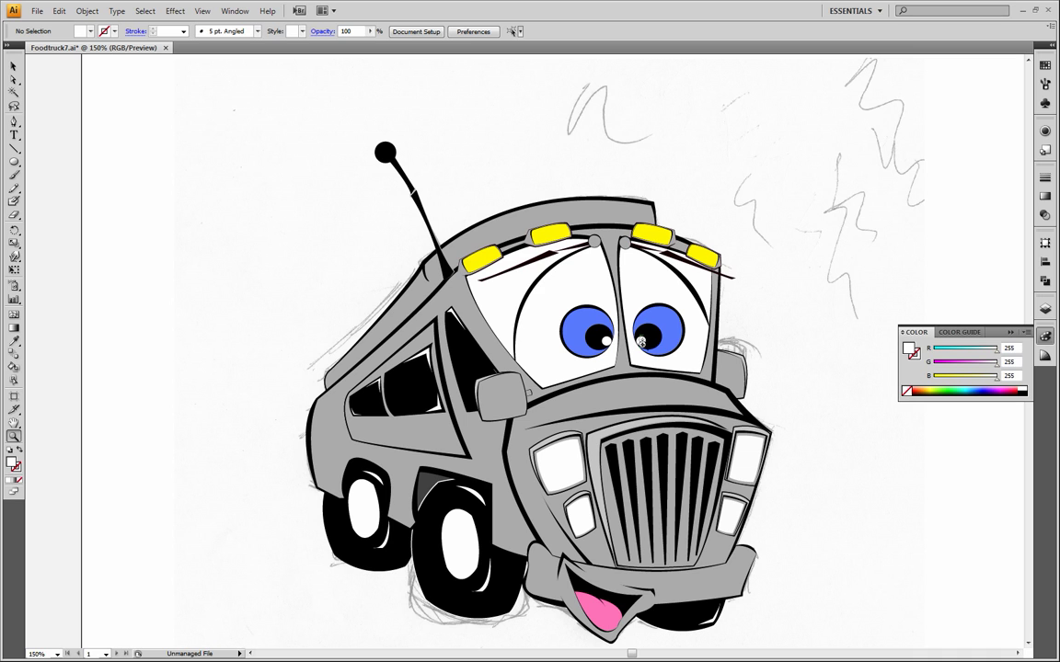
Step: Nudge the right pupil's white highlight slightly up and toward the pupil's inner edge, then deselect it
left_click(641, 341)
left_click(515, 340)
left_click(501, 345)
left_click(14, 66)
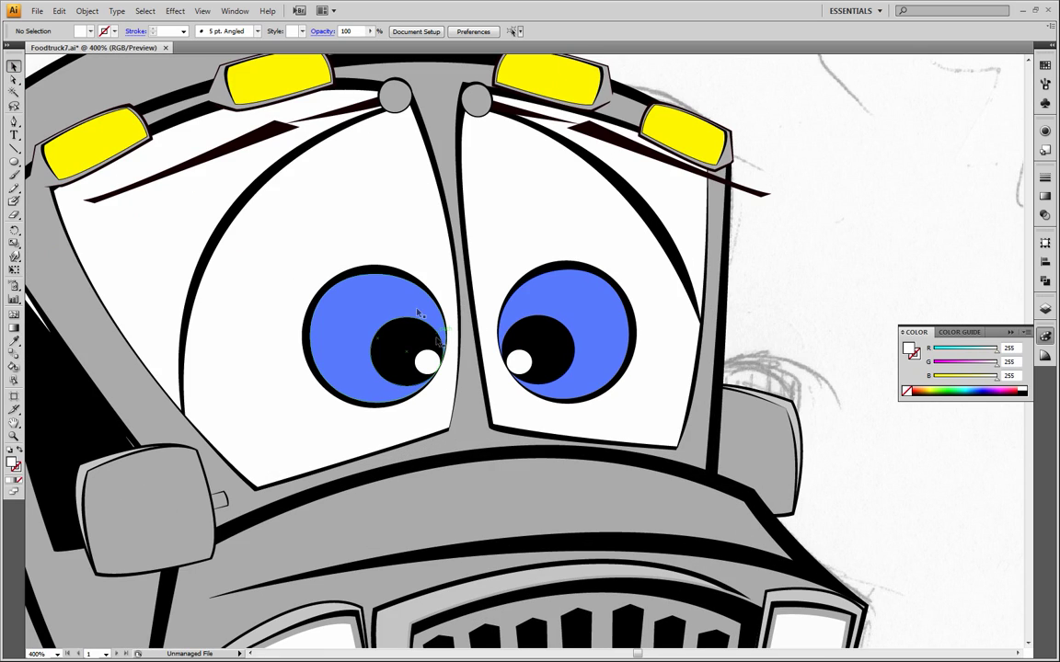
left_click(518, 361)
key("Up")
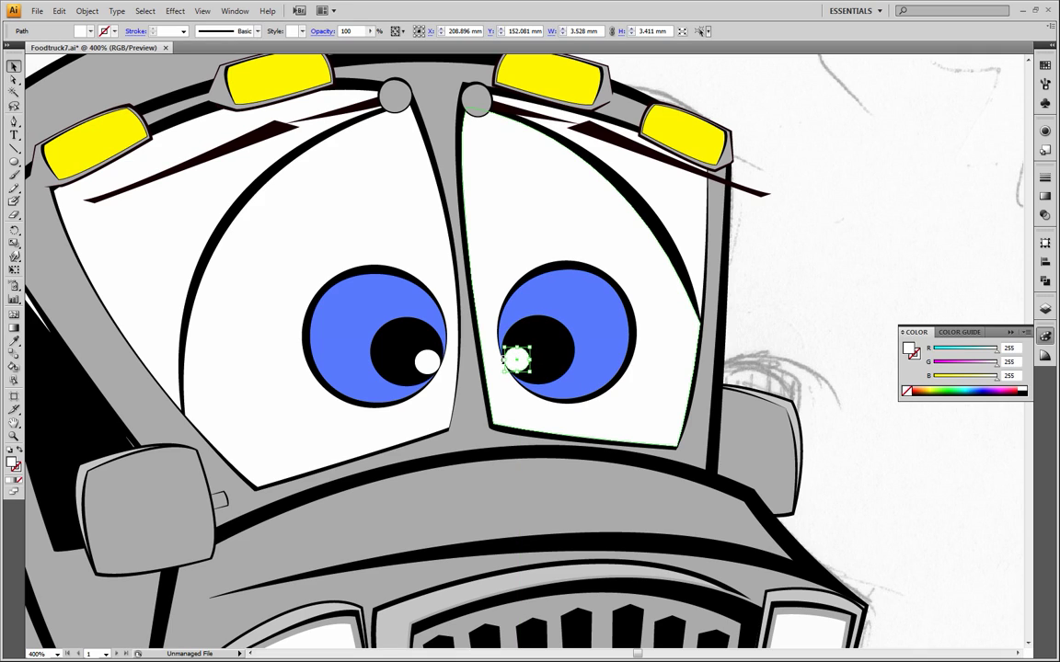
left_click(771, 311)
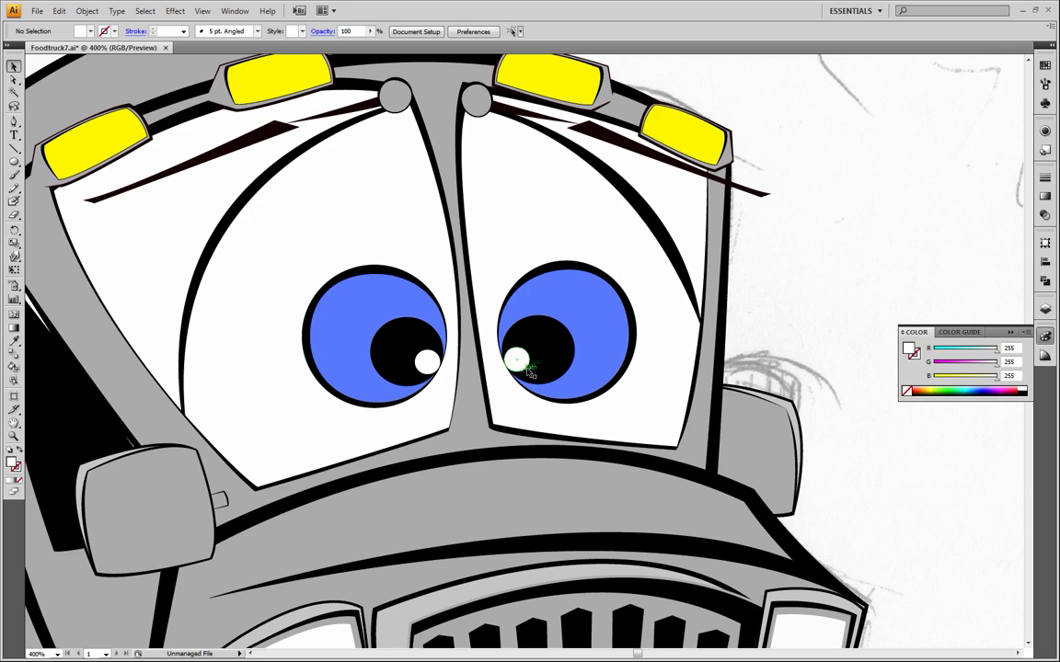
Step: Reselect the right pupil's white highlight, nudge it slightly upward within the pupil, and deselect it
left_click(515, 360)
key("Right")
key("Down")
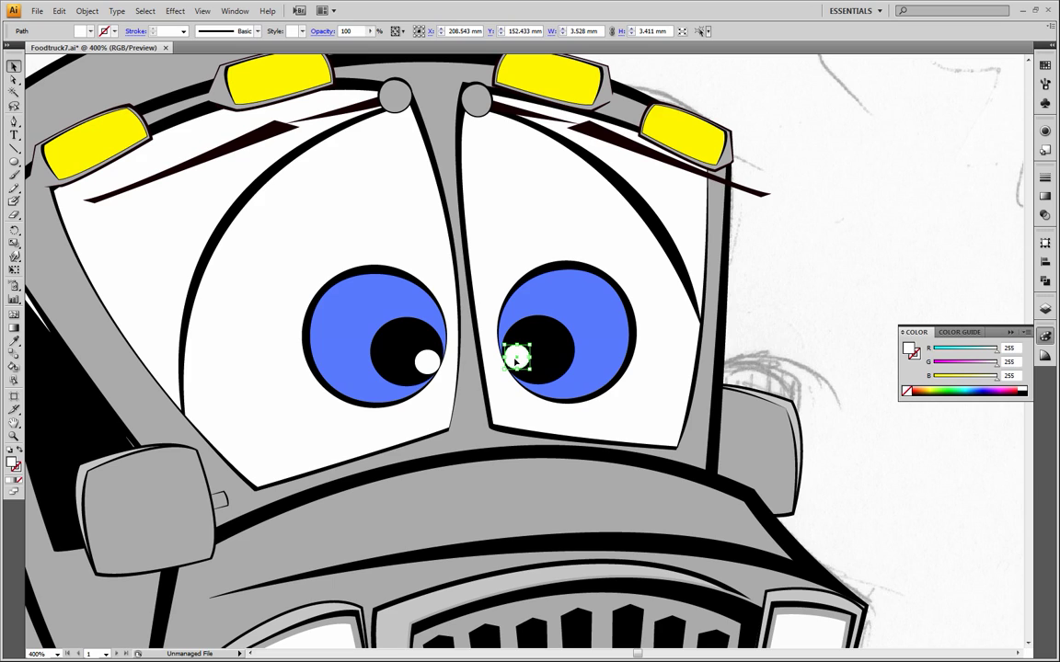
left_click(771, 359)
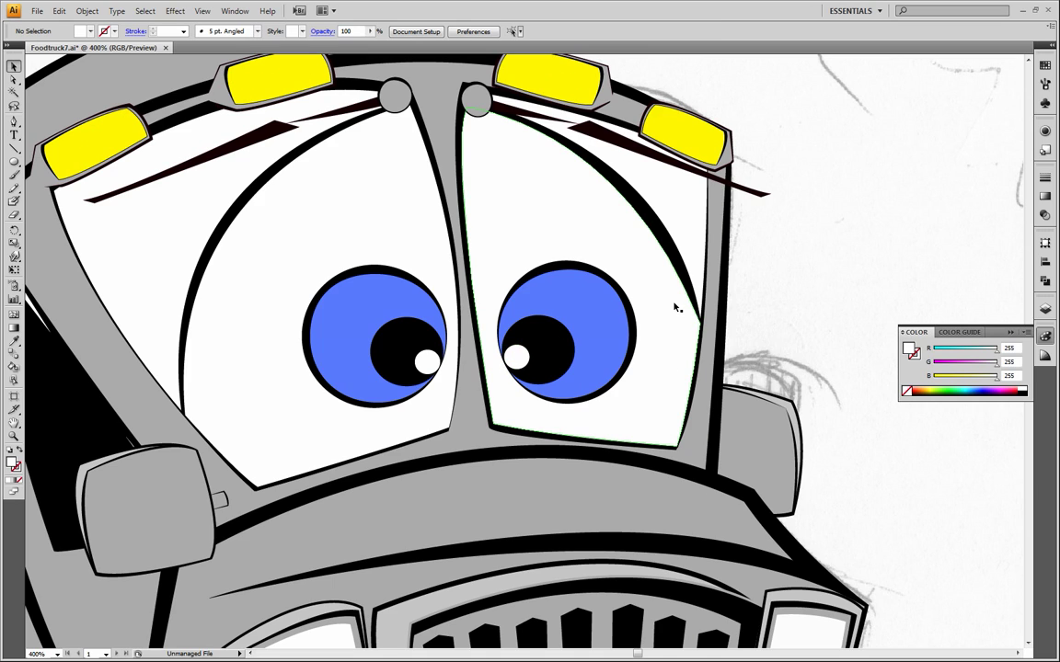
Step: Examine the truck's face and roof at 200% and 300% zoom with both pupil highlights in place
left_click(13, 423)
left_click(13, 436)
left_click(250, 371, "alt")
left_click(610, 343, "alt")
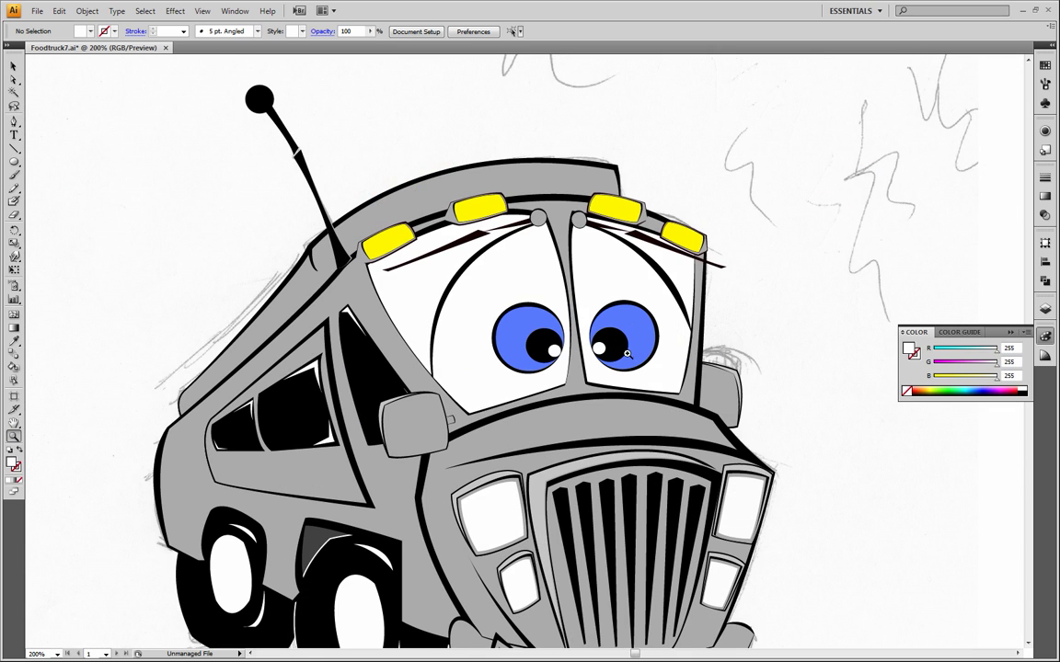
left_click(626, 353, "alt")
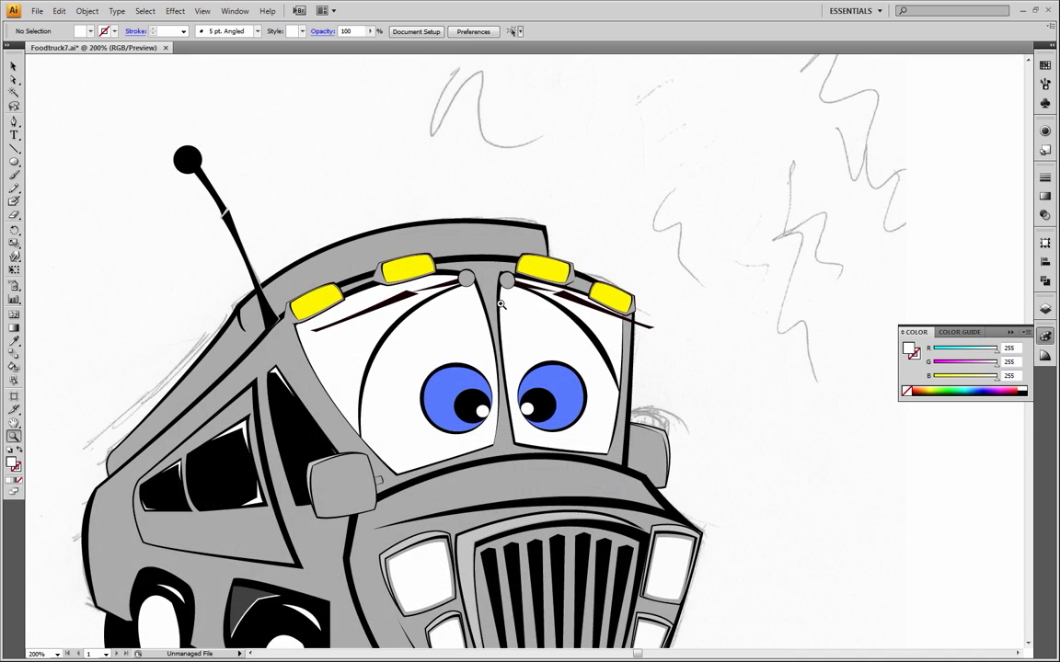
left_click(450, 274)
left_click(503, 322)
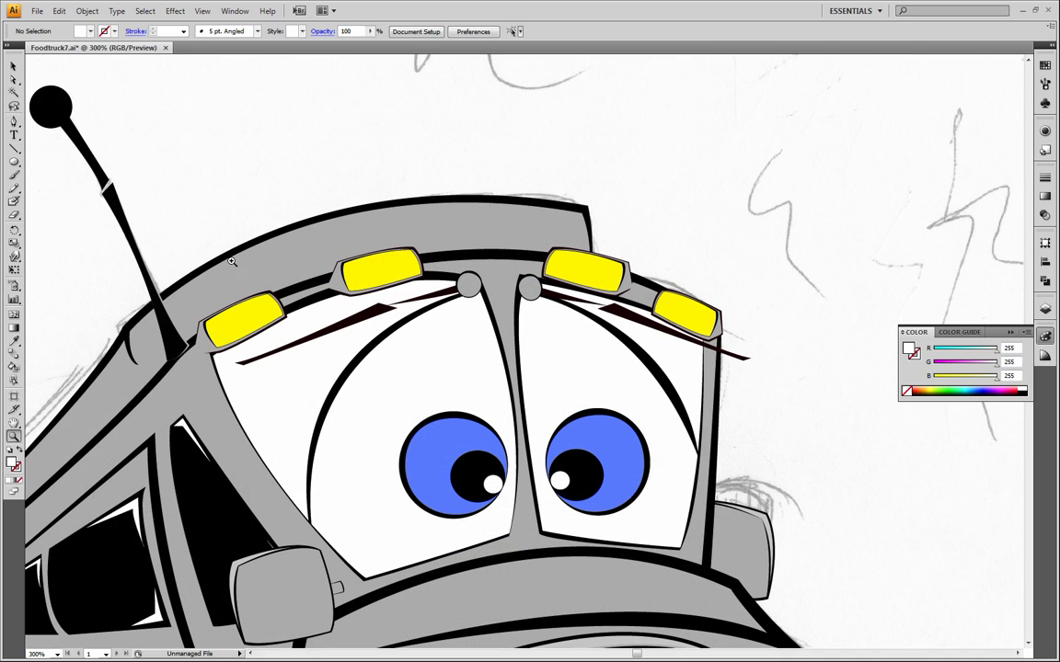
Step: On the Canopy layer, draw a thin angled highlight with the Pen tool inside the roof's upper front corner, filled white without a stroke
key("shift+x")
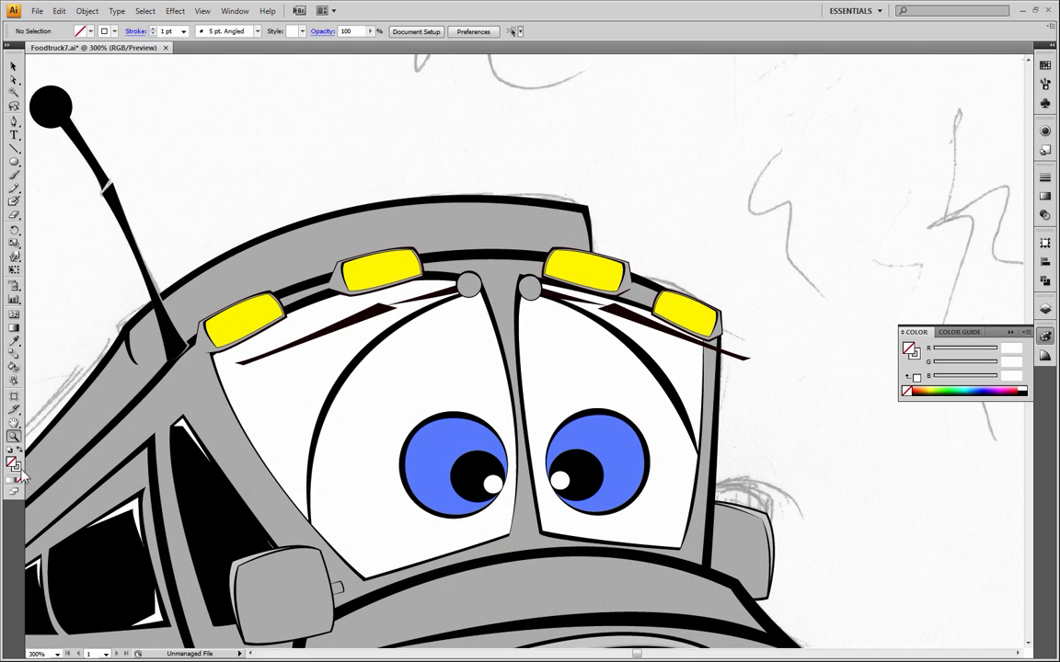
left_click(14, 120)
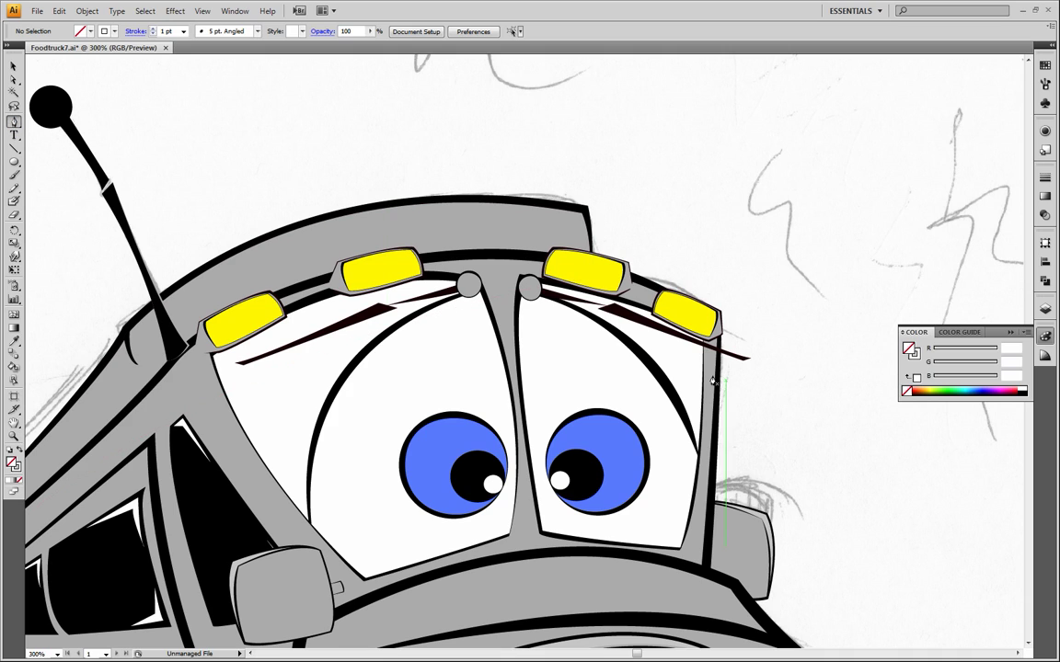
left_click(1046, 310)
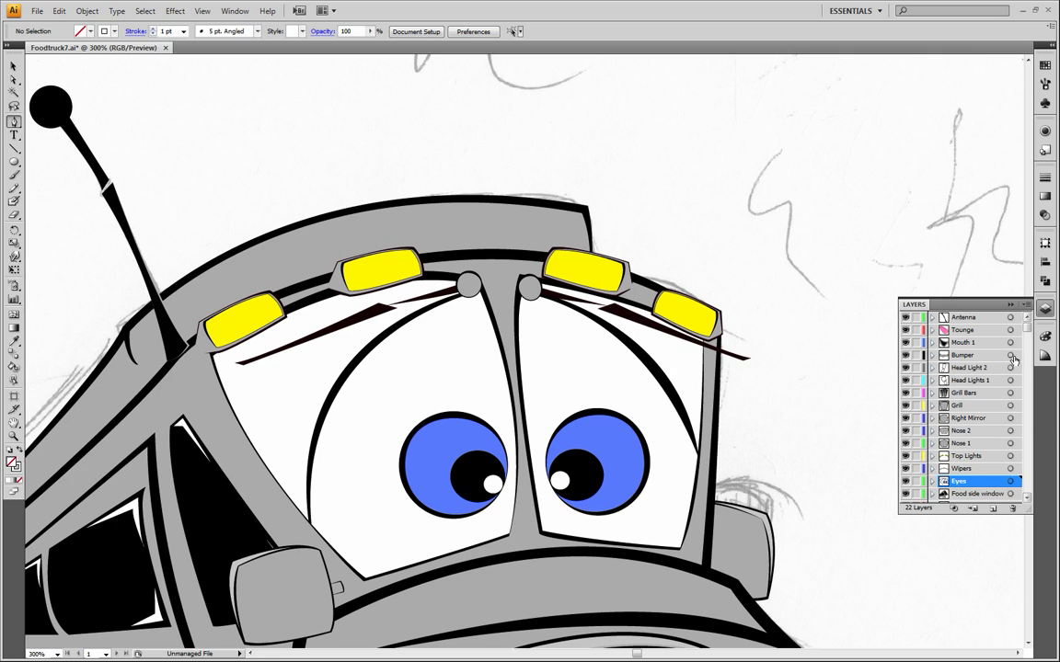
left_click_drag(1027, 322, 1049, 452)
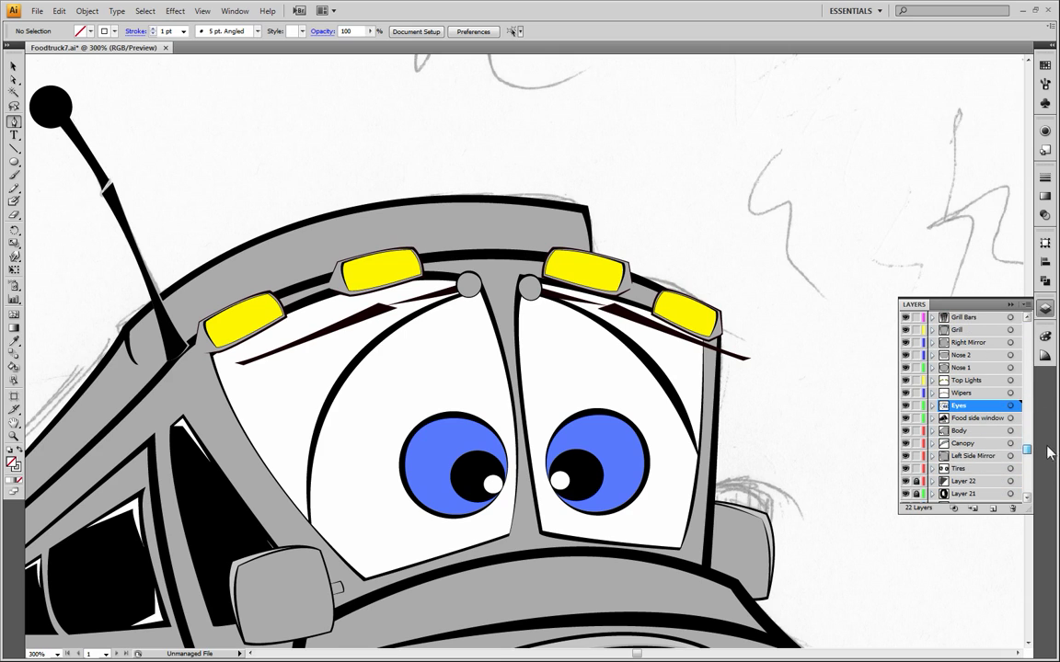
left_click(962, 443)
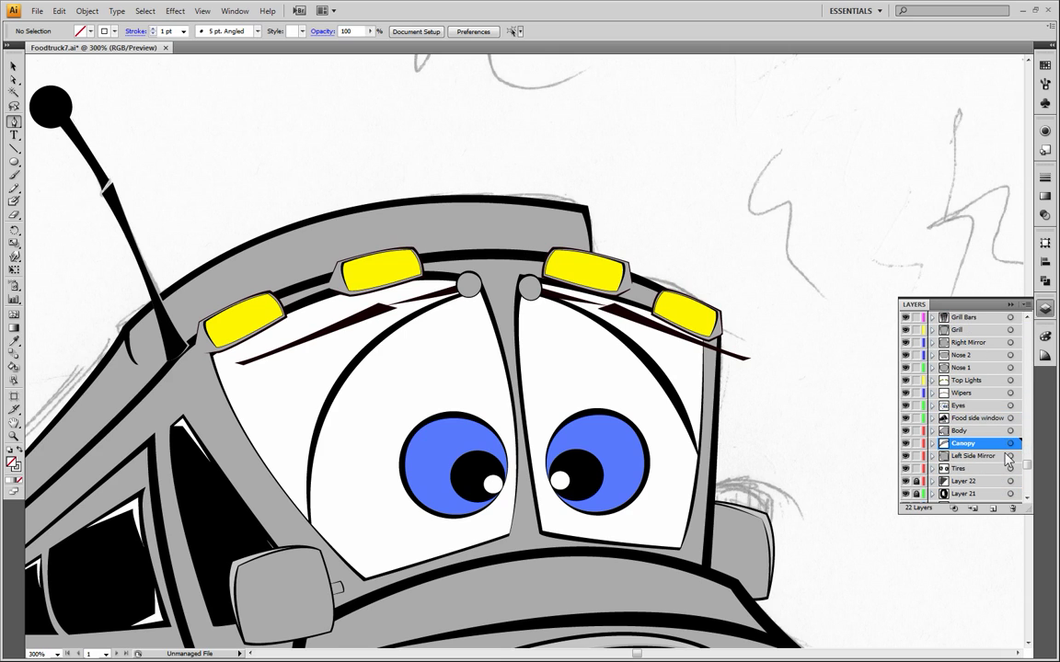
left_click(544, 214)
left_click(581, 217)
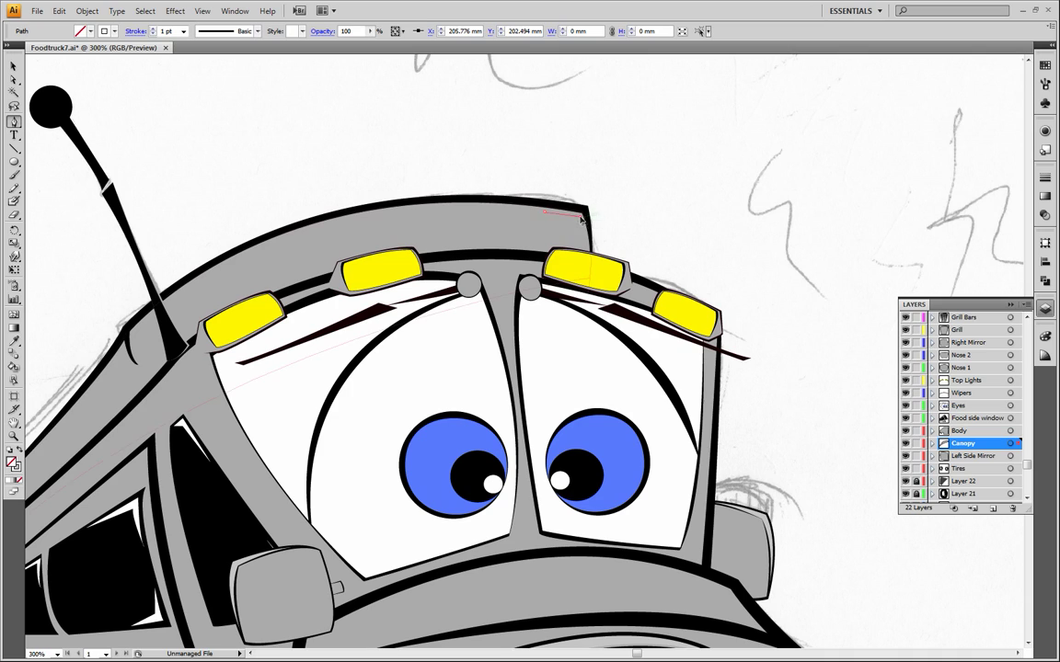
mouse_move(580, 217)
left_mouse_down()
mouse_move(586, 232)
mouse_move(577, 227)
left_mouse_up()
left_click(577, 222)
left_click(545, 217)
left_click(21, 451)
left_click(14, 66)
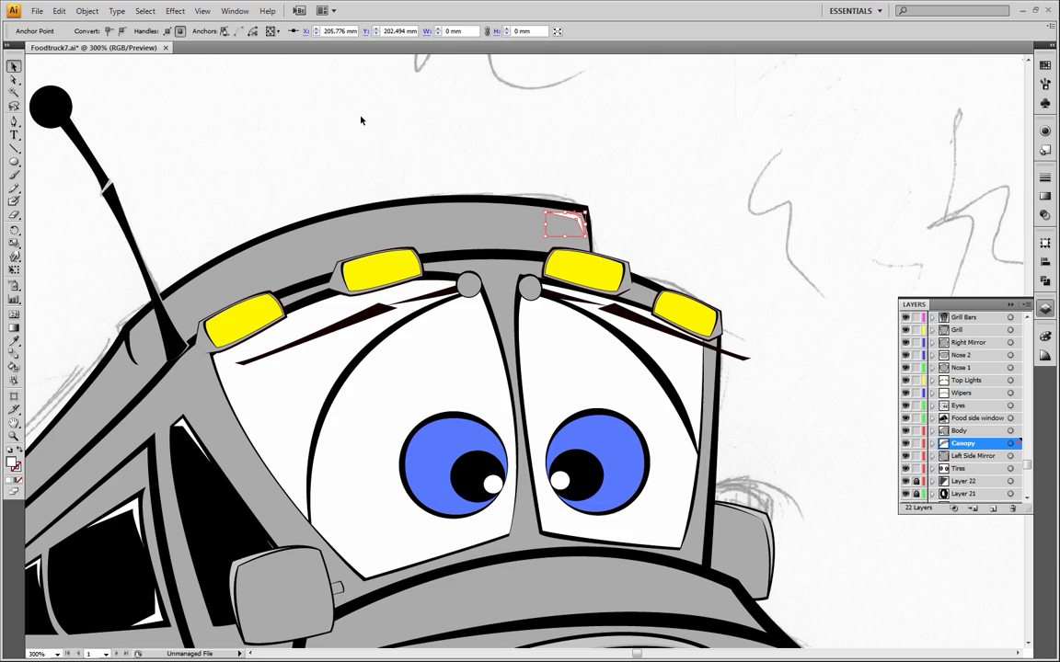
left_click(324, 103)
Step: On the Nose 2 layer, draw a slim curved highlight with the Pen tool along the hood's right-hand corner, filled white without a stroke
left_click(14, 423)
left_click_drag(528, 407, 548, 236)
left_click_drag(687, 387, 569, 344)
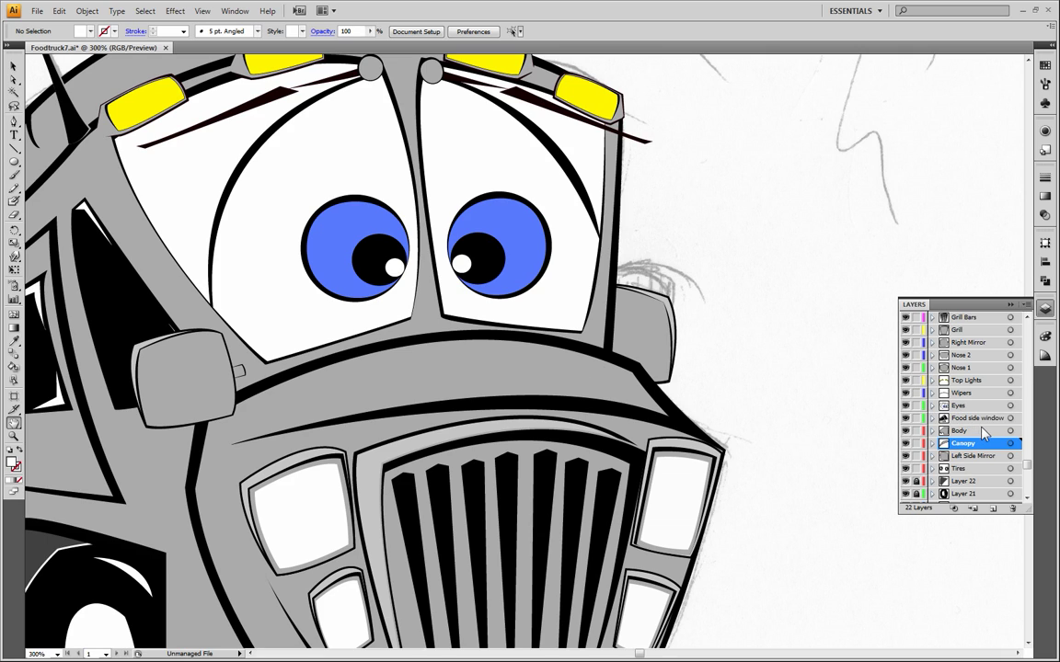
left_click(964, 355)
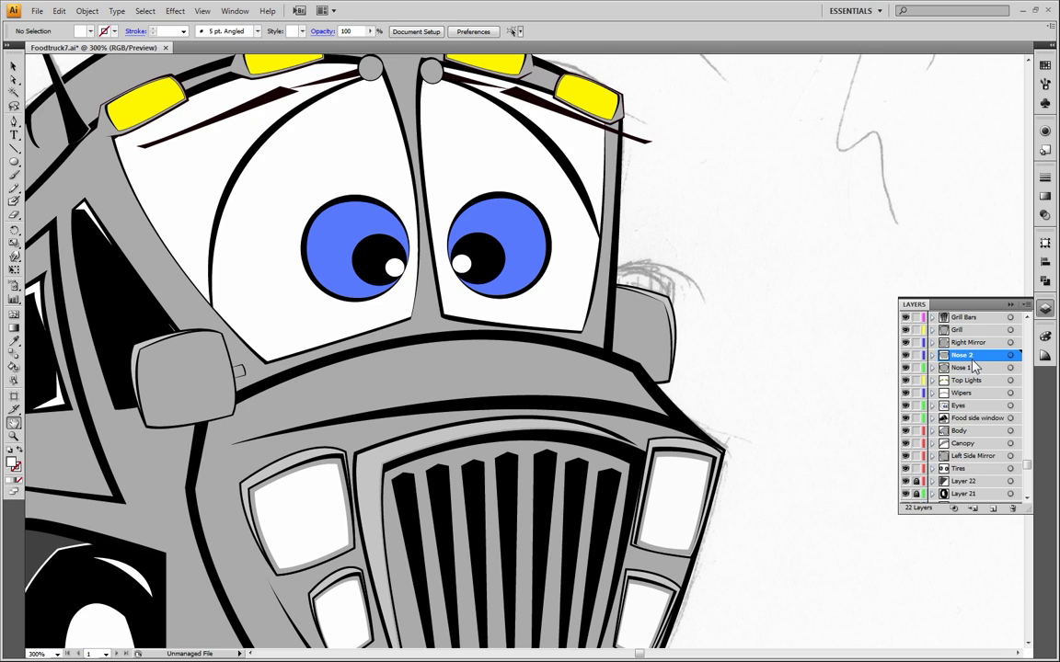
left_click(14, 120)
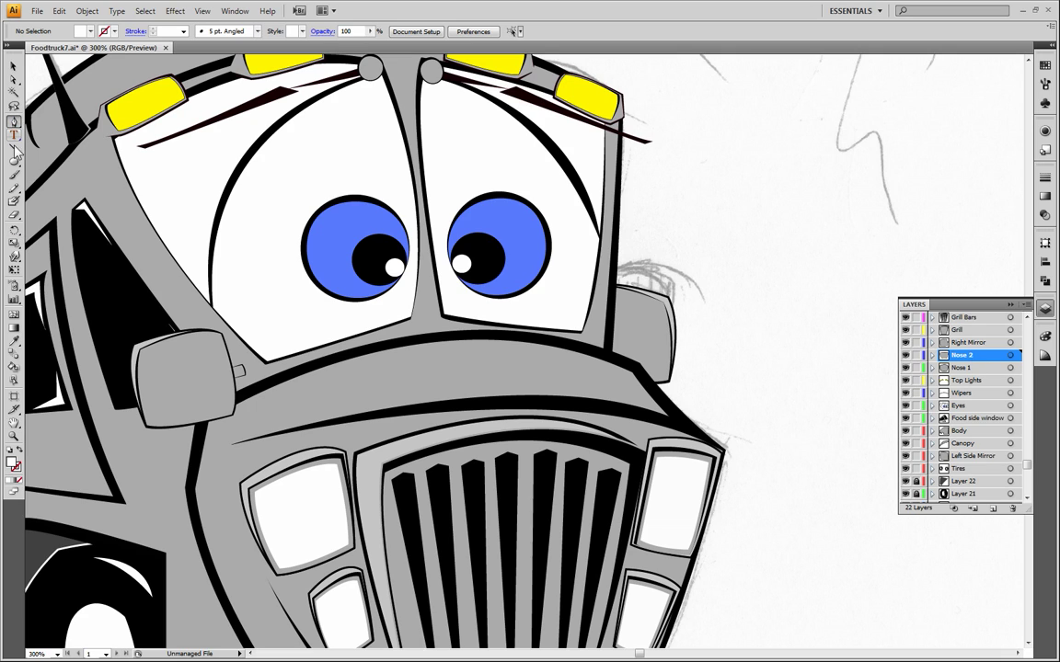
left_click(19, 450)
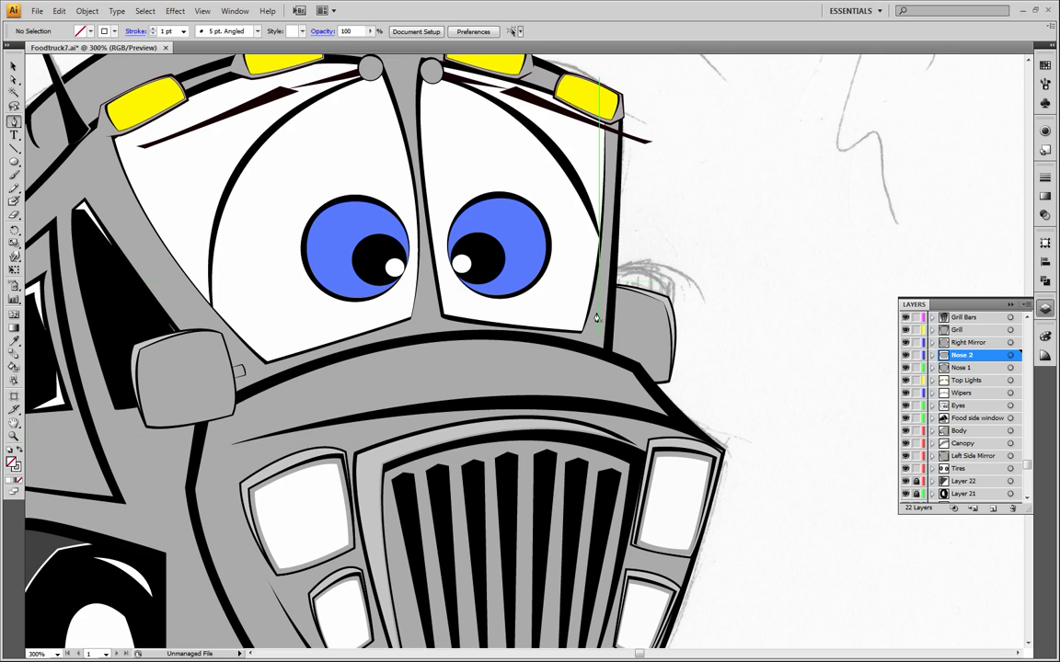
left_click_drag(597, 365, 625, 382)
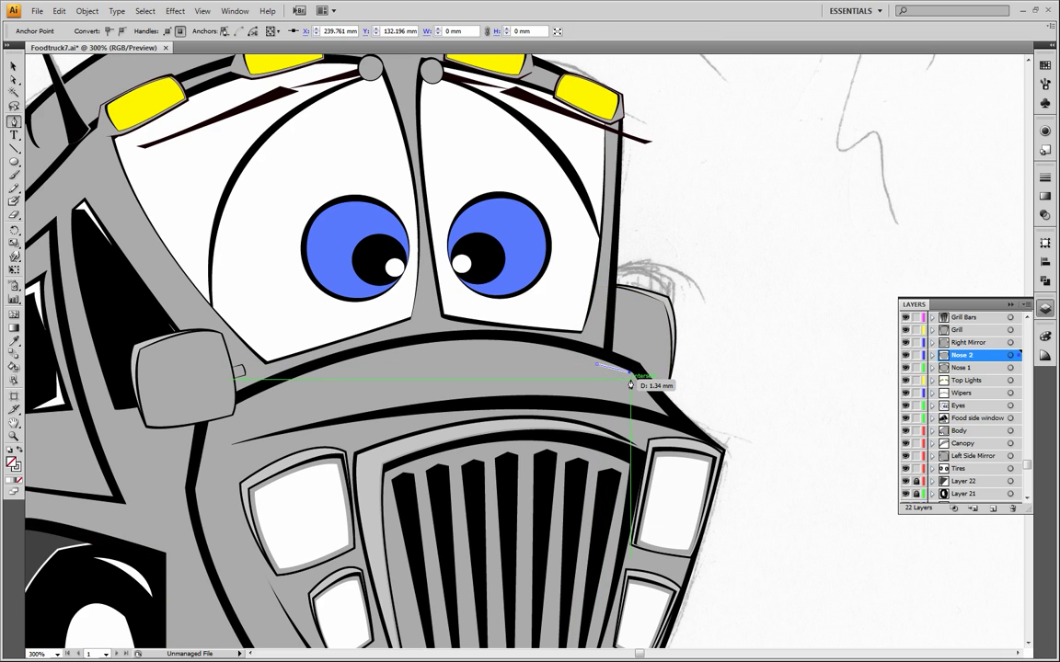
left_click(633, 378)
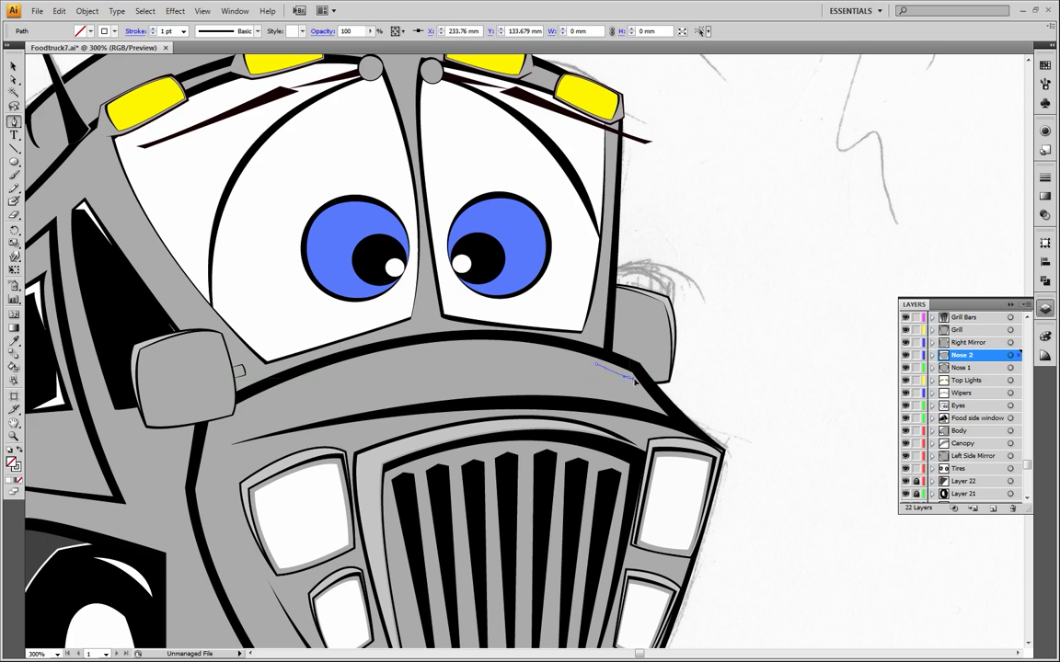
left_click_drag(637, 387, 638, 386)
left_click(630, 378)
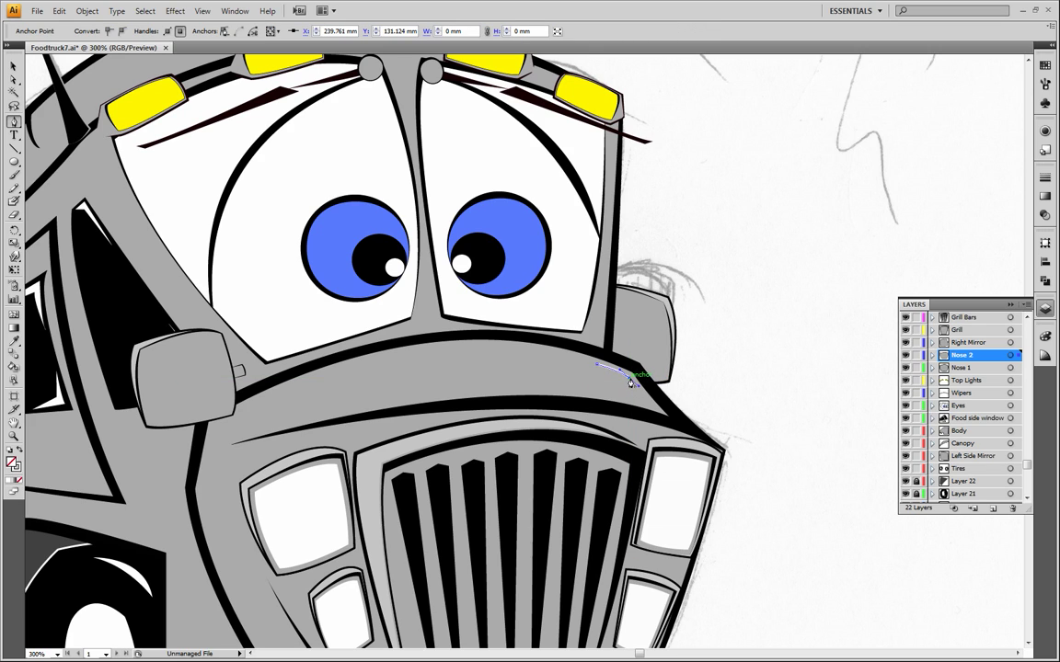
left_click(645, 396)
left_click(626, 380)
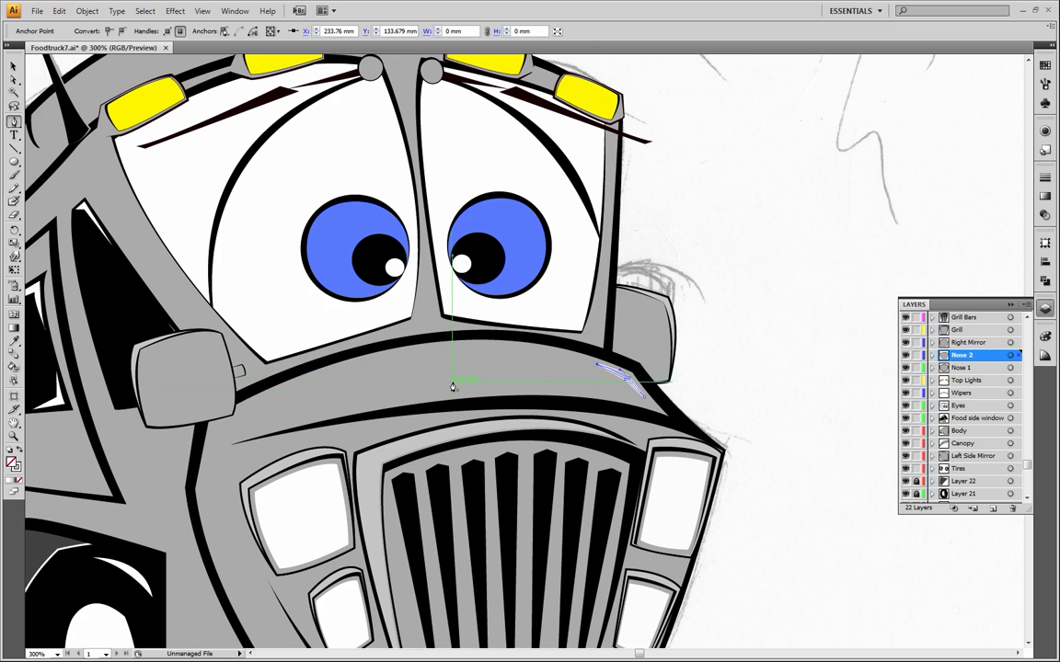
left_click(19, 451)
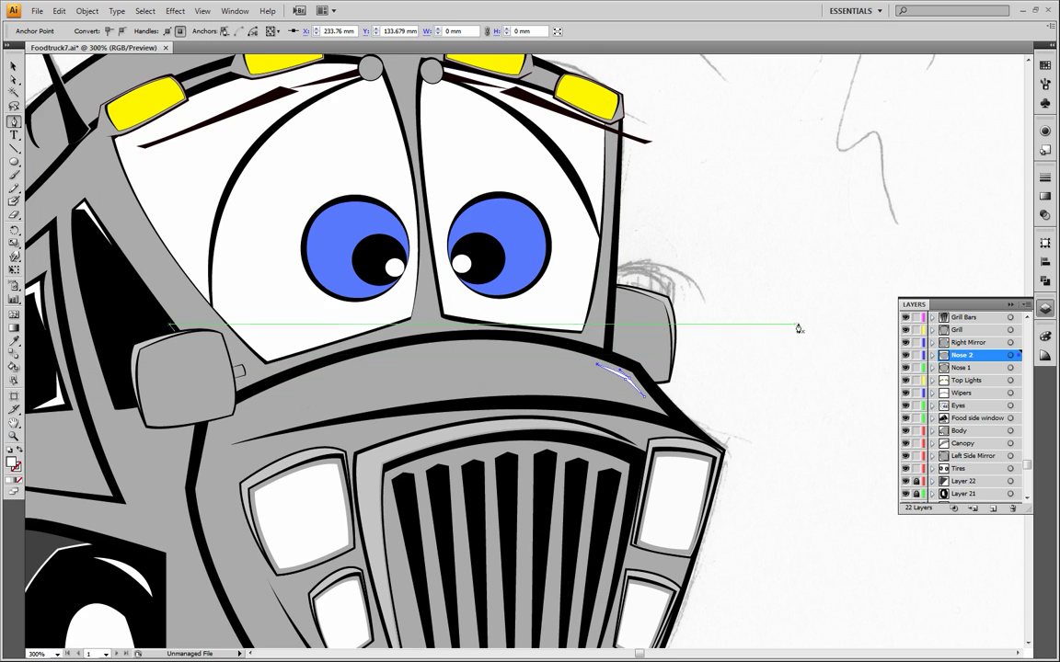
left_click(13, 66)
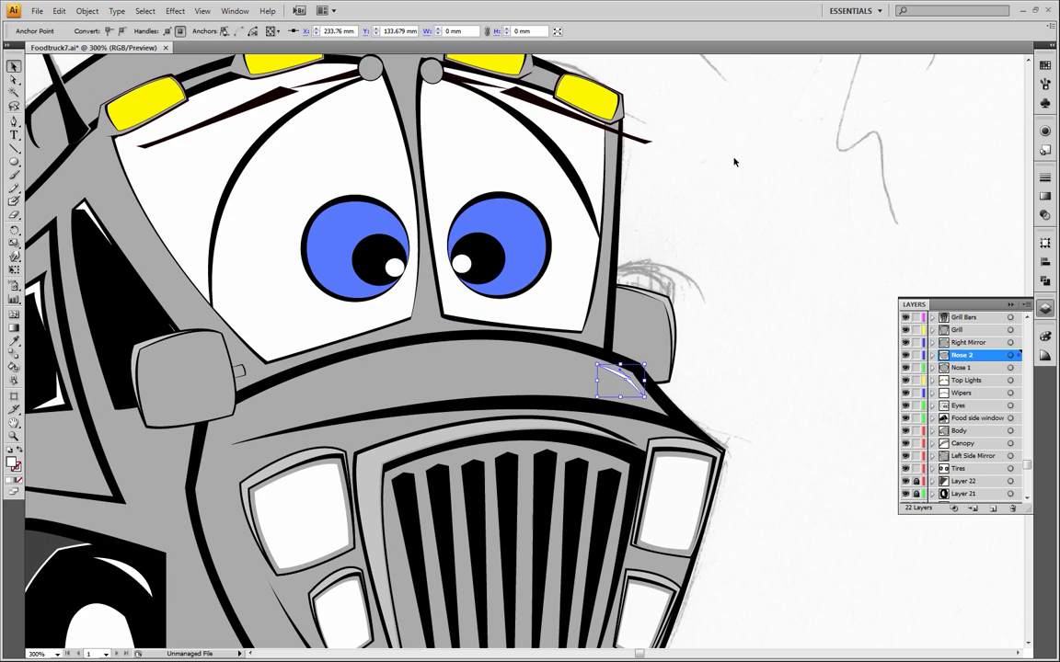
left_click(663, 147)
Step: On the Canopy layer, draw a small curved white highlight without a stroke inside the roof's bend beside the antenna base
left_click(14, 424)
left_click_drag(296, 347, 616, 506)
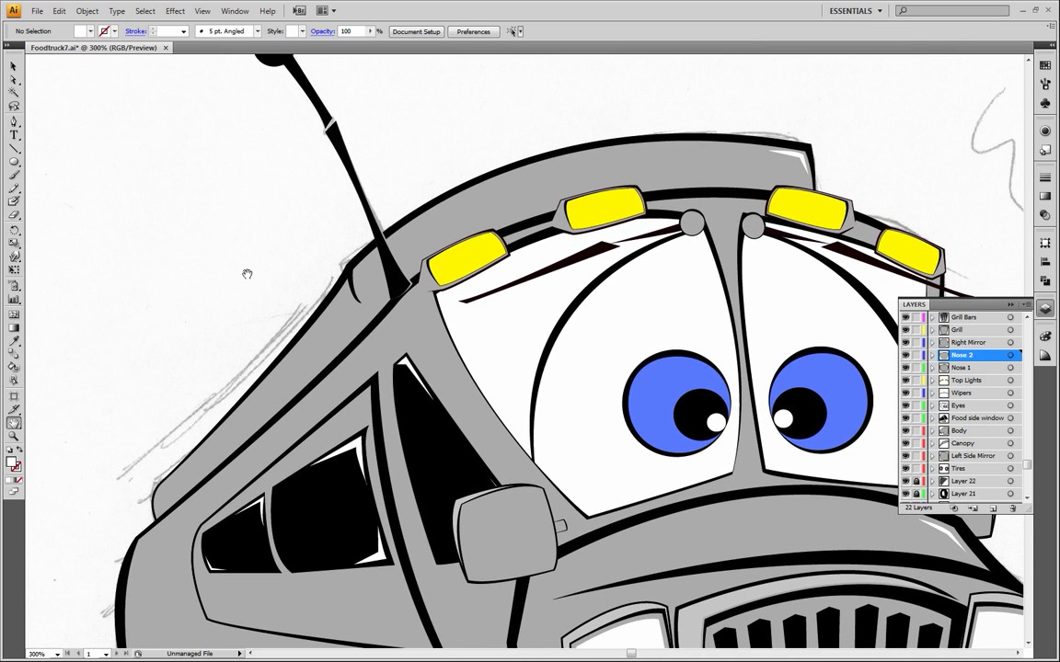
left_click(14, 121)
left_click(20, 450)
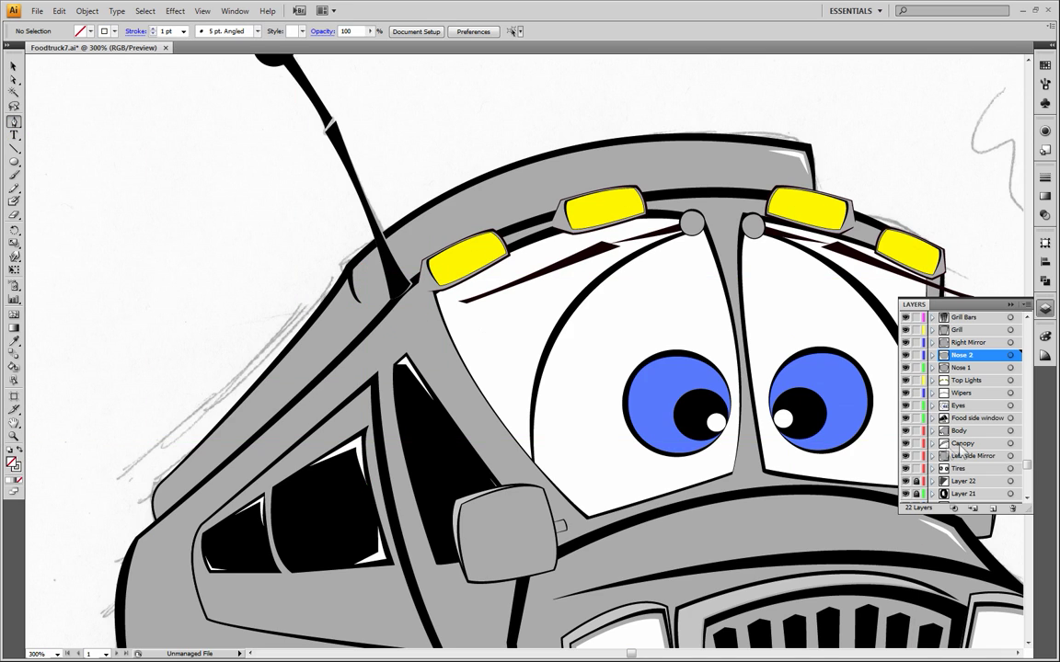
left_click(958, 443)
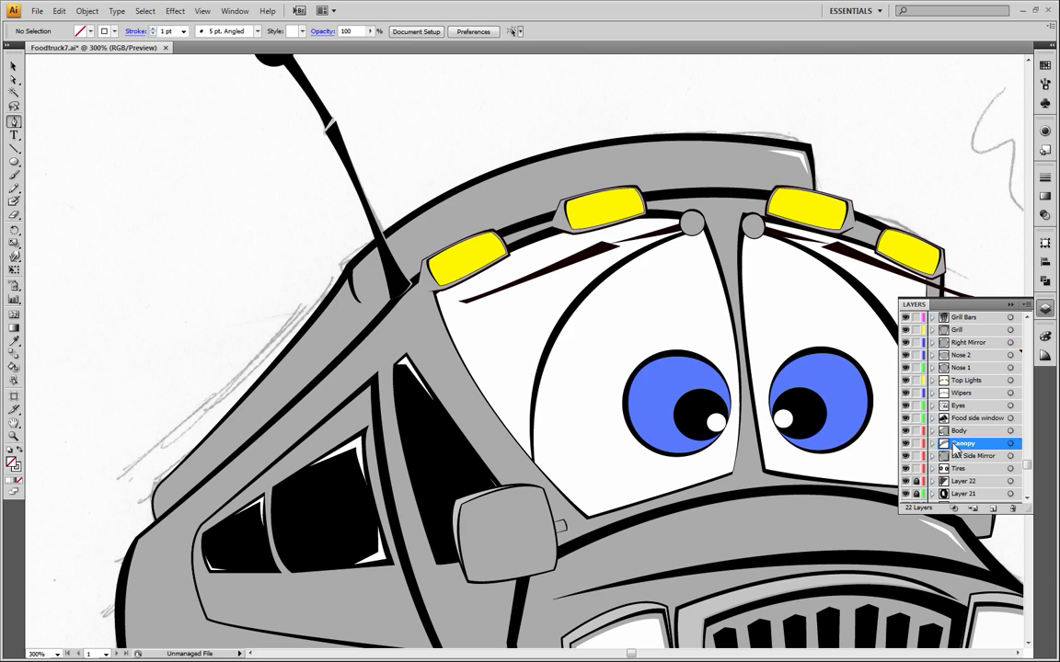
left_click(367, 261)
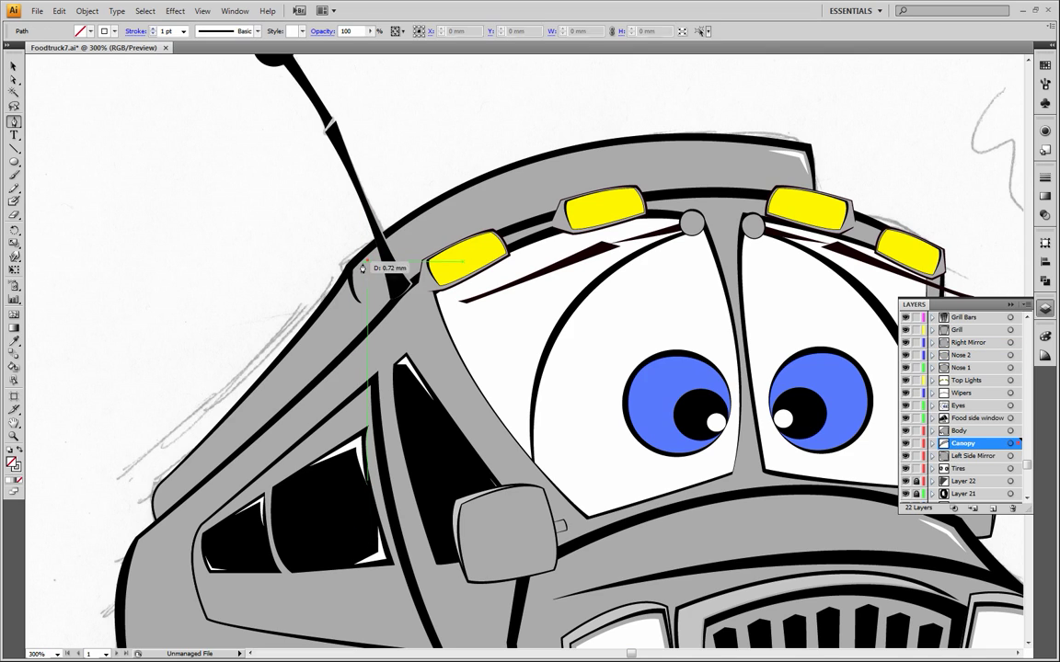
left_click(354, 271)
left_click_drag(362, 300, 368, 300)
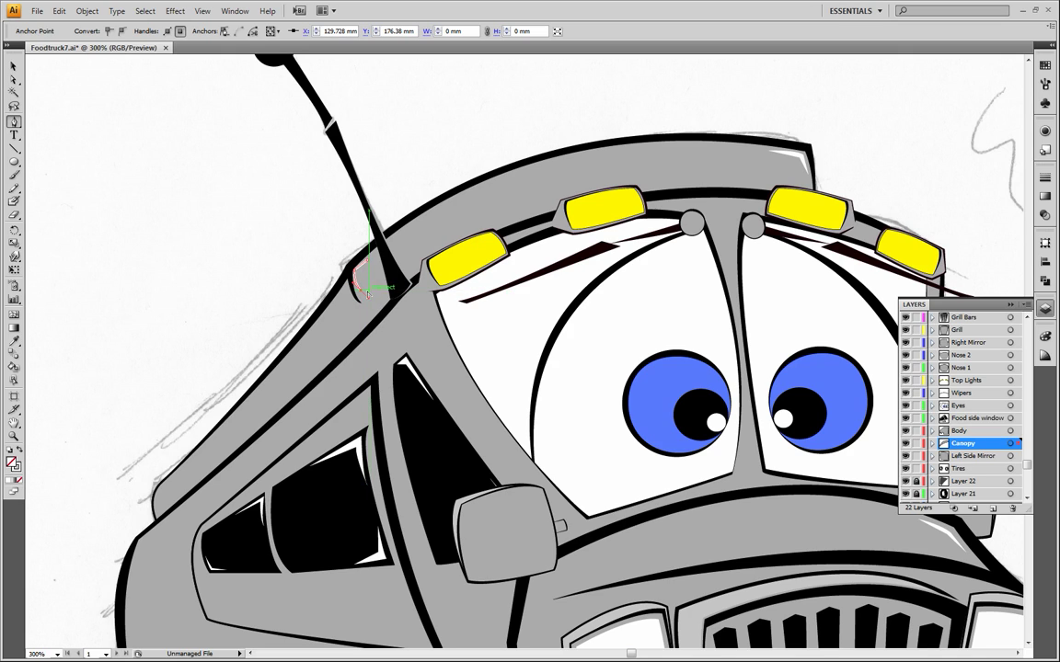
left_click_drag(358, 272, 360, 274)
left_click(14, 66)
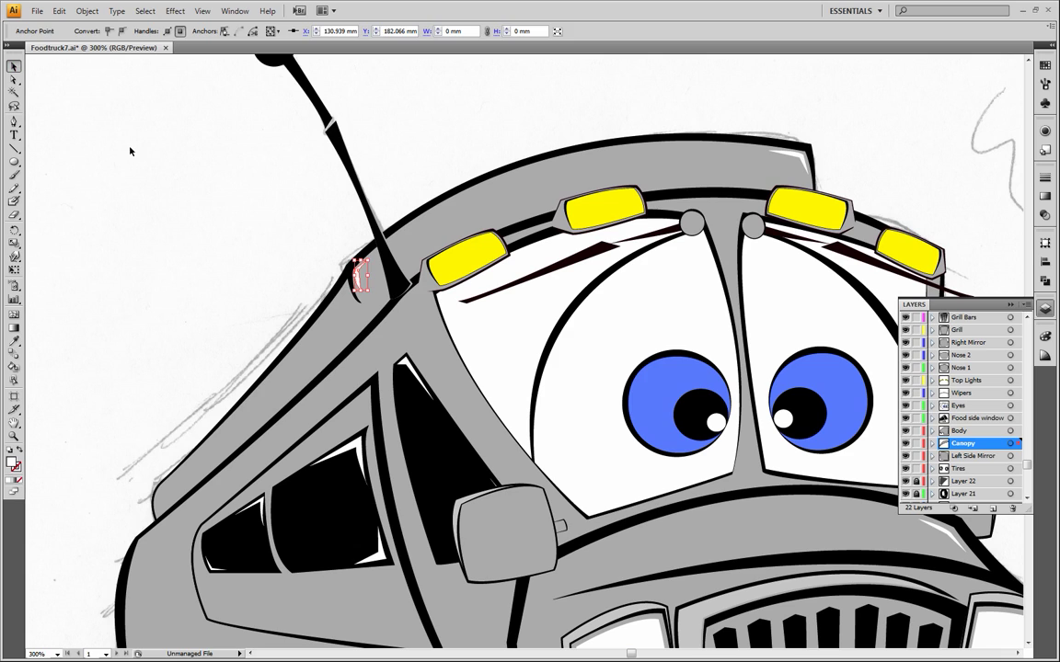
left_click(309, 242)
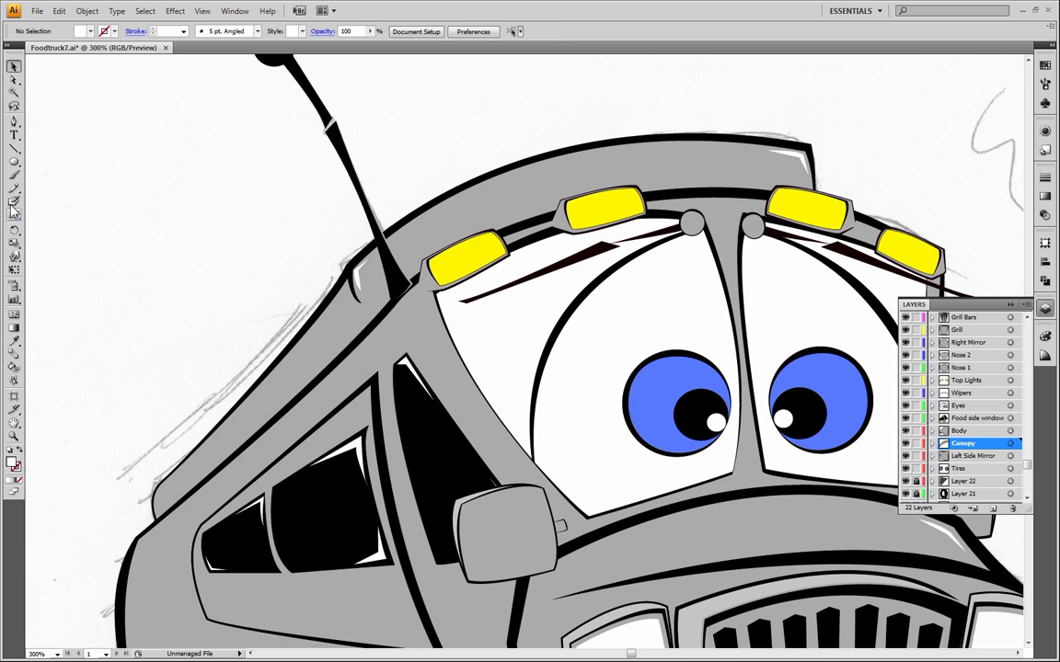
Step: Draw a small curved highlight with the Pen tool inside the canopy's lower rear end, filled white without a stroke
left_click(14, 121)
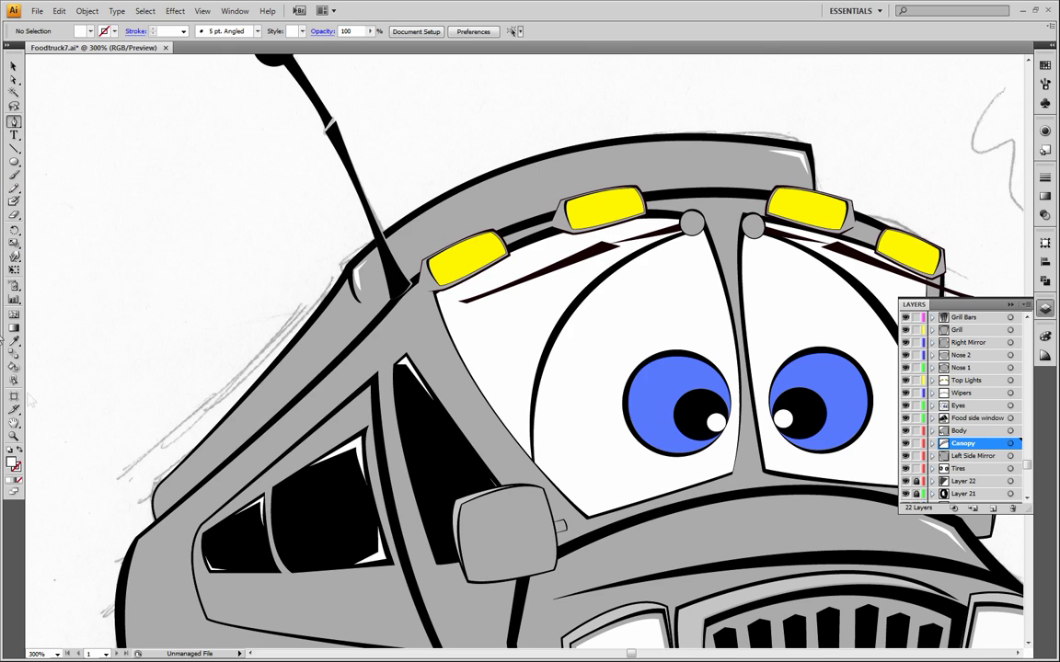
left_click(19, 450)
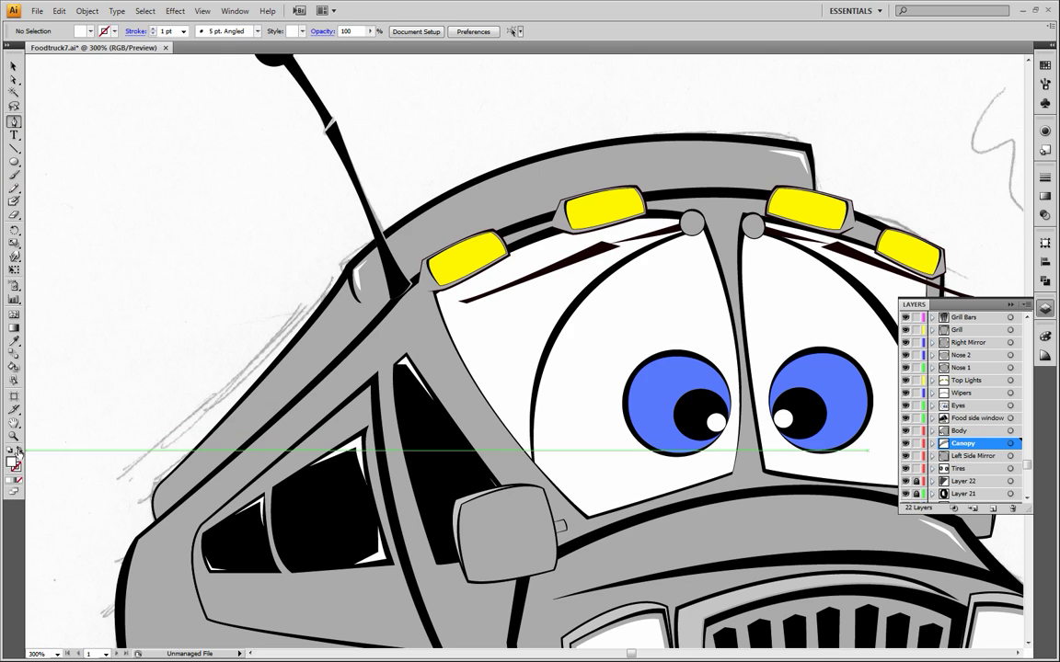
left_click(158, 494)
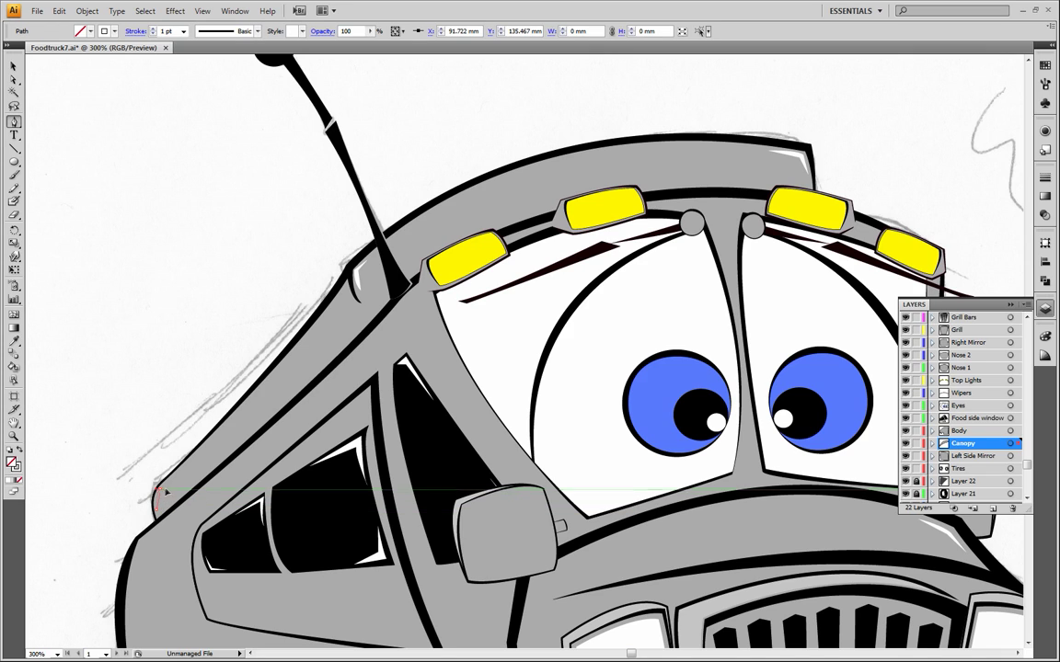
left_click(161, 493)
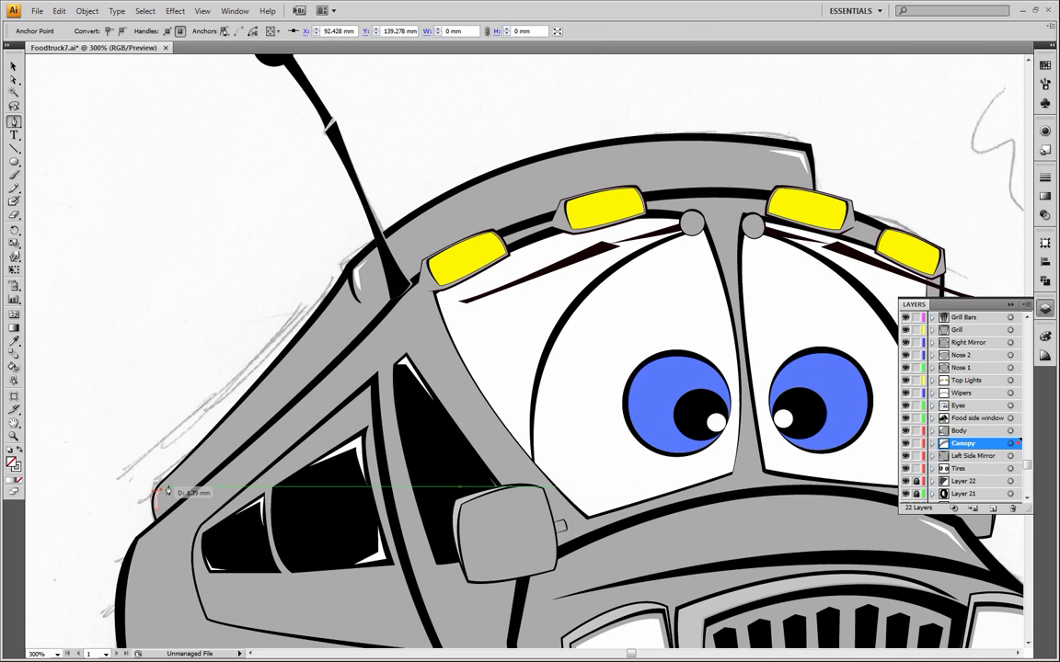
left_click(167, 486)
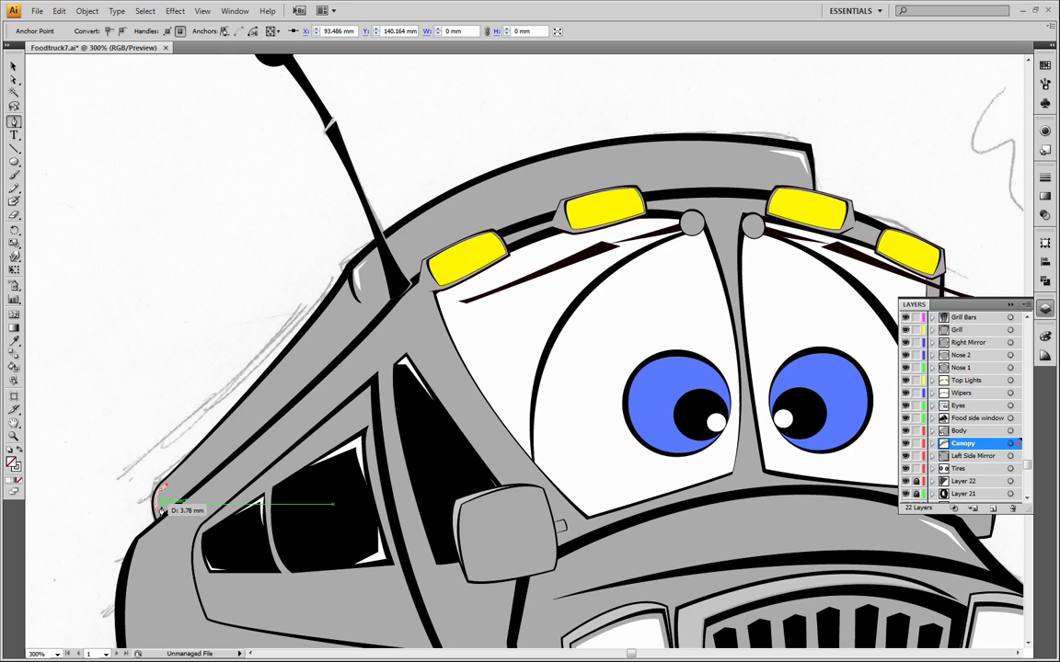
left_click(157, 512)
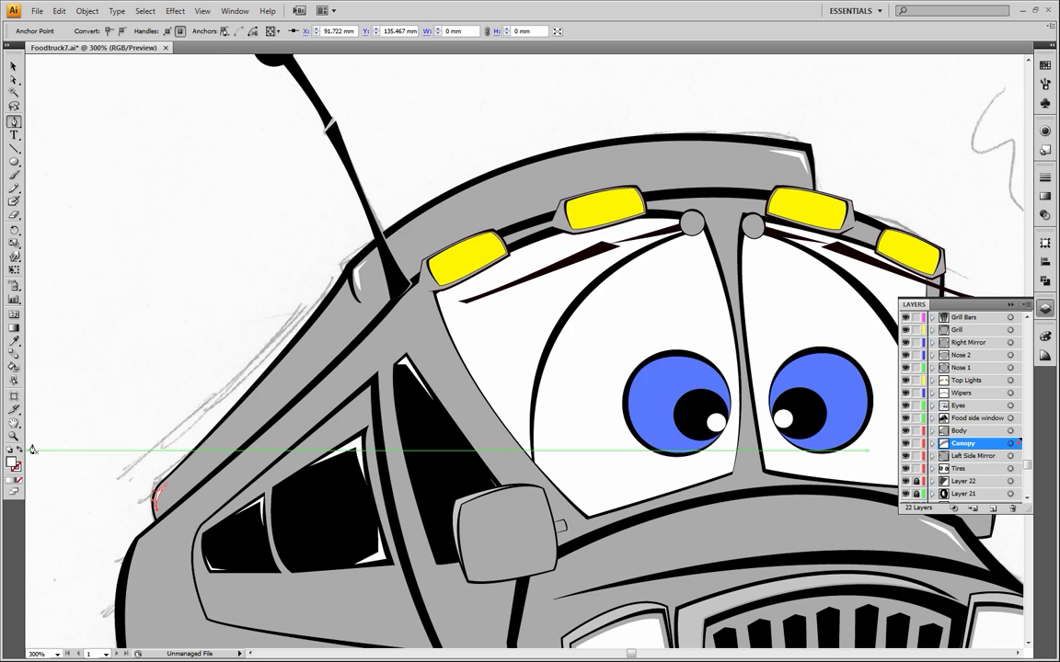
Step: Undo the curved white highlight at the canopy's lower rear end back to its first anchor point
left_click(14, 66)
left_click(64, 168)
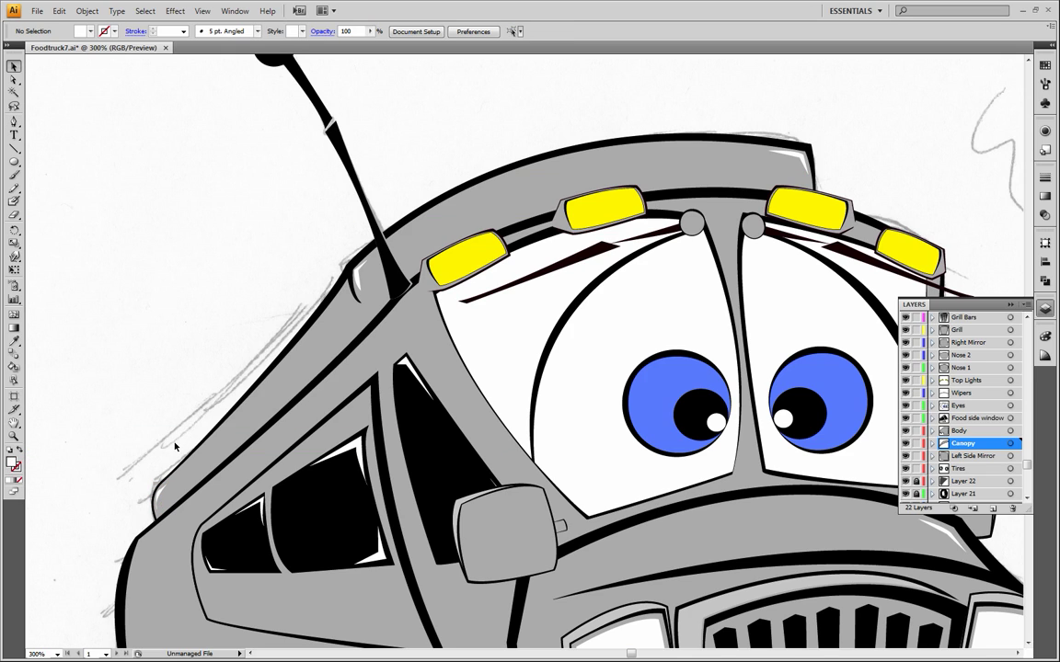
left_click_drag(183, 495, 302, 237)
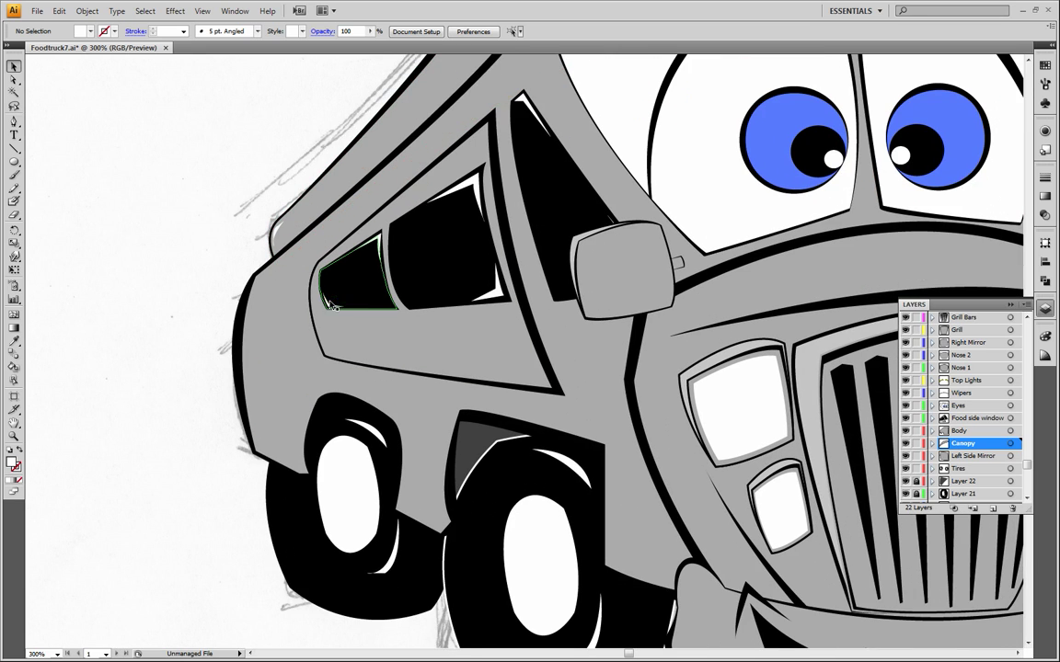
left_click(14, 438)
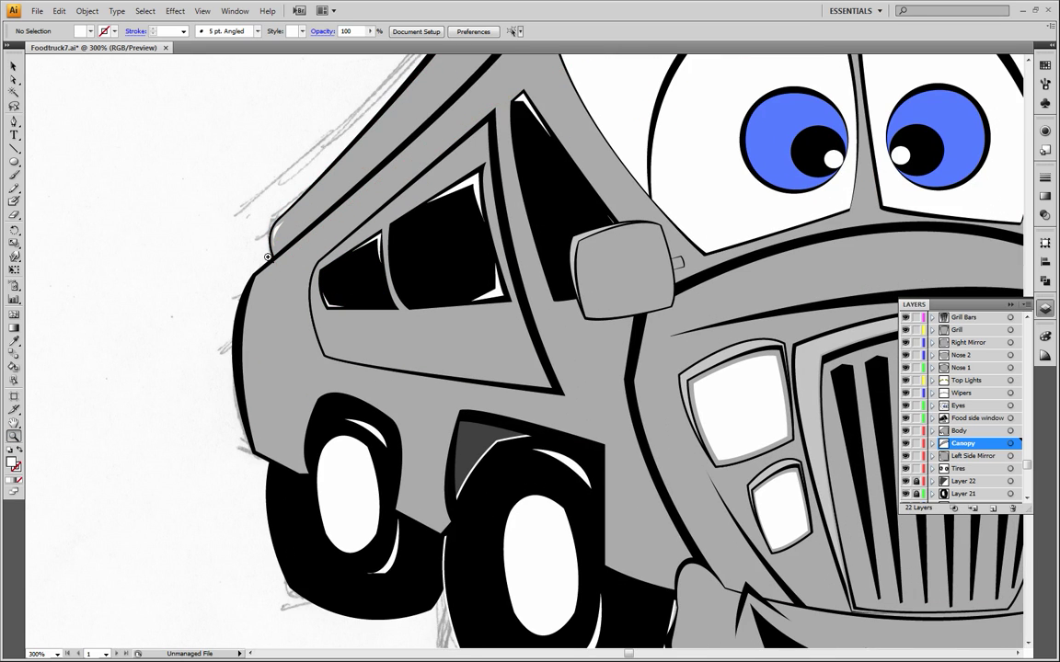
left_click(272, 261)
left_click(534, 348)
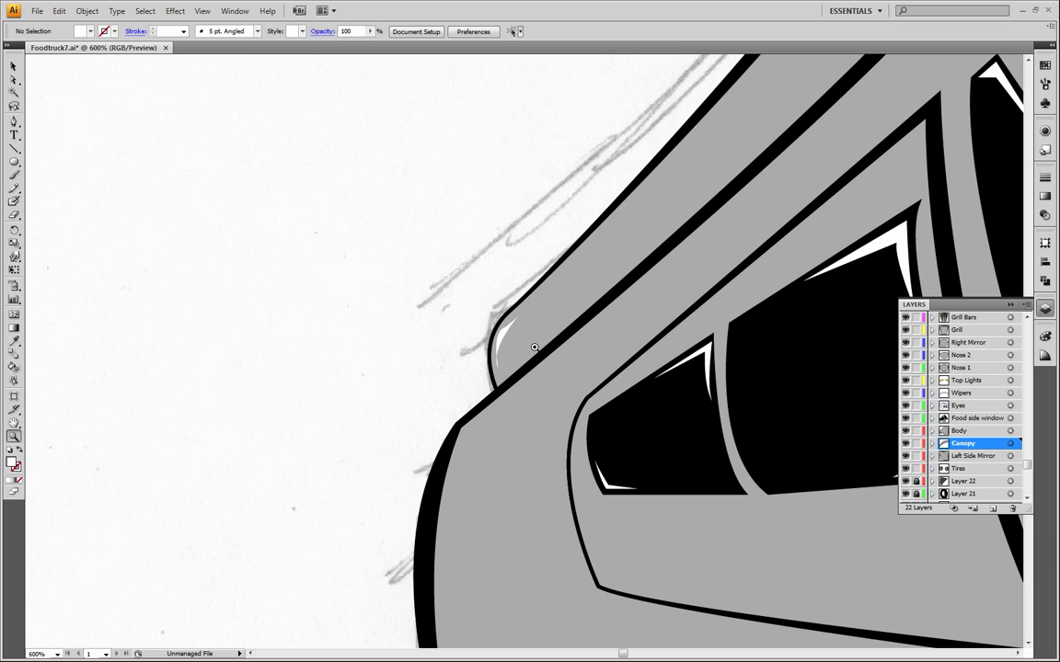
left_click(509, 346)
left_click(16, 66)
key("ctrl+z")
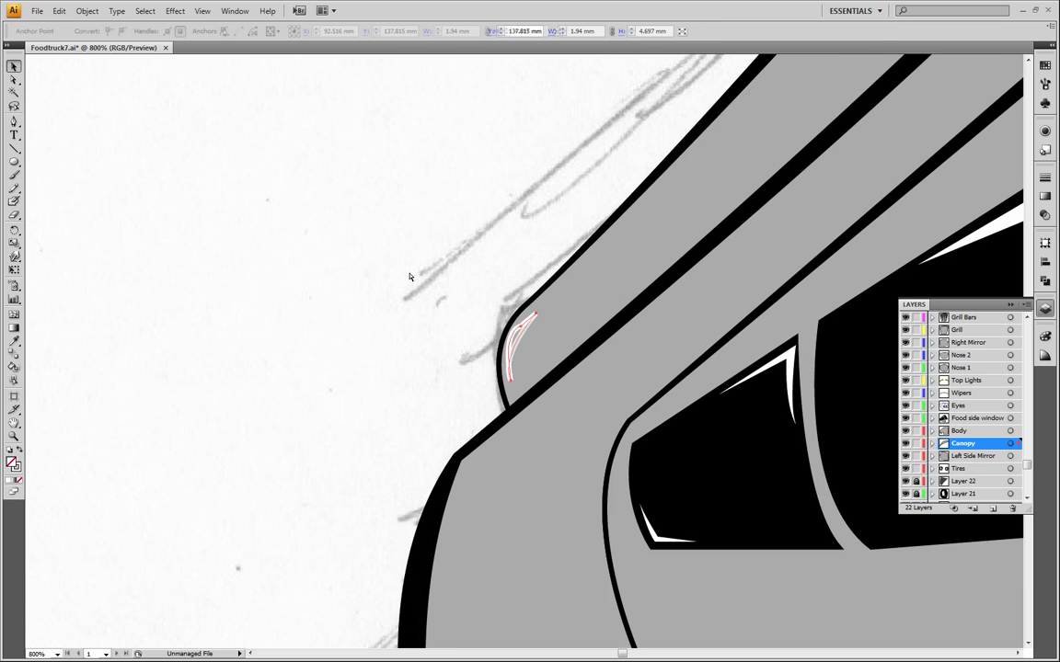
key("ctrl+z")
left_click(14, 121)
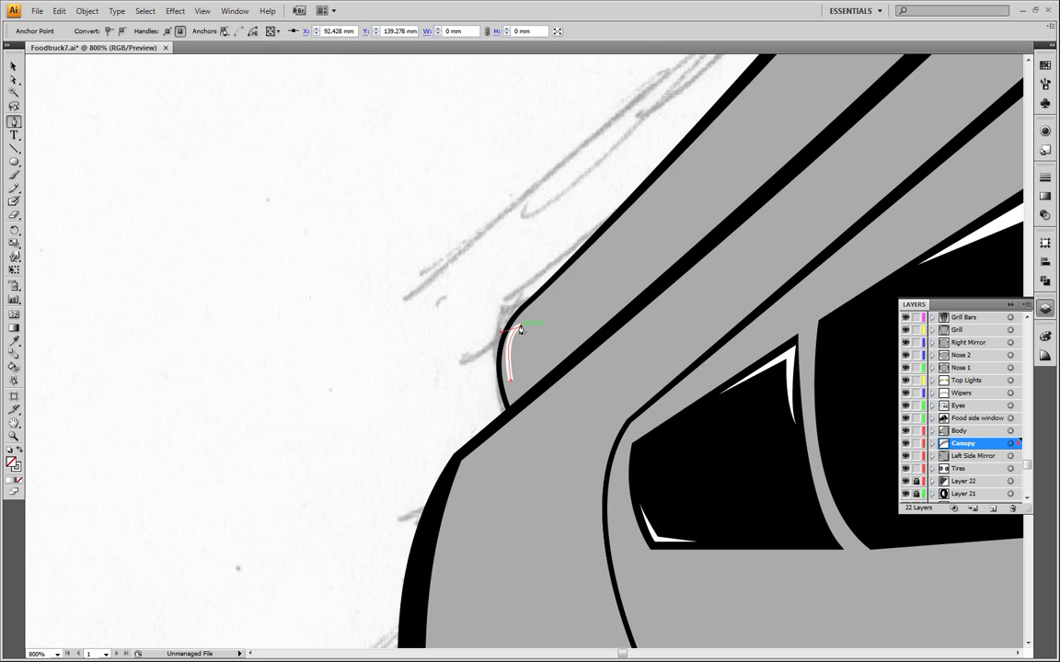
key("ctrl+z")
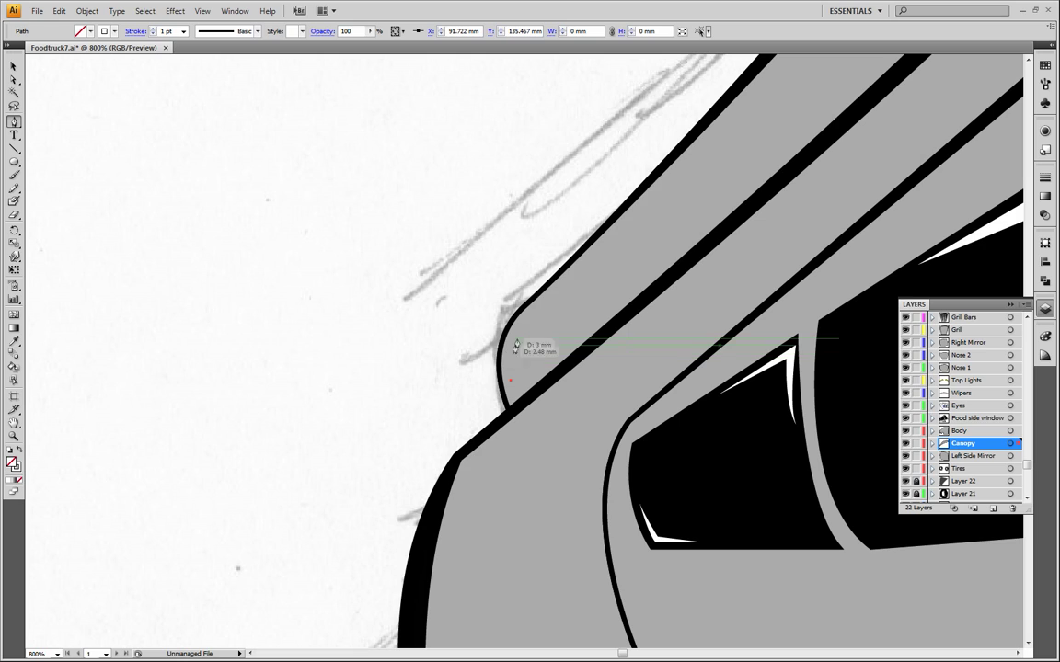
Step: Redraw the canopy's lower rear highlight with the Pen tool as a slim curved shape along the edge, filled white without a stroke
left_click_drag(521, 323, 543, 295)
left_click(521, 324)
left_click_drag(514, 357, 511, 384)
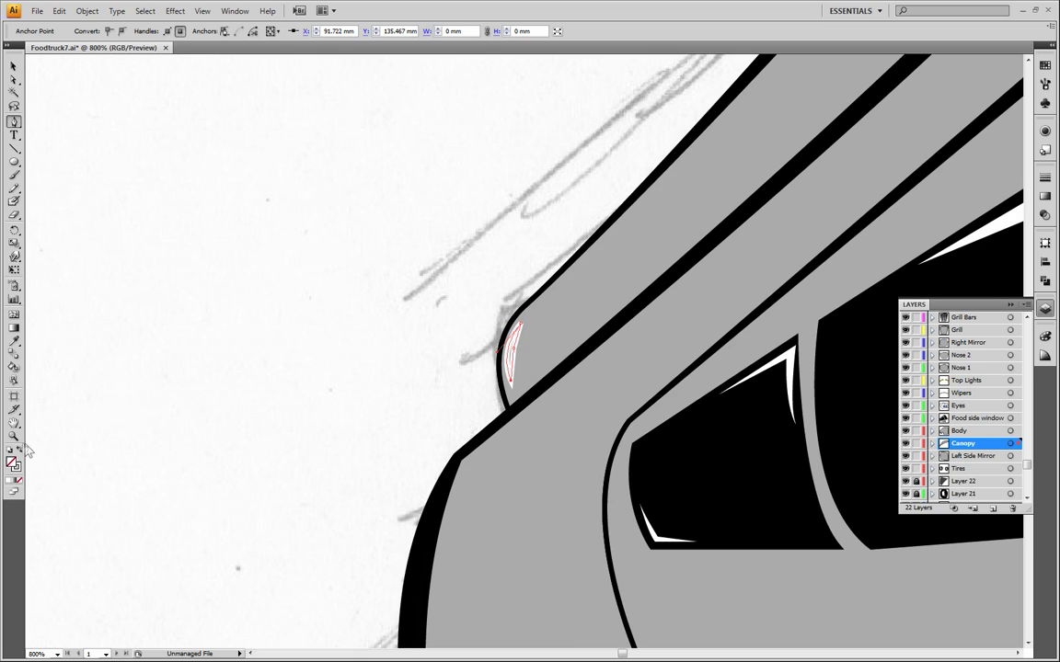
left_click(14, 66)
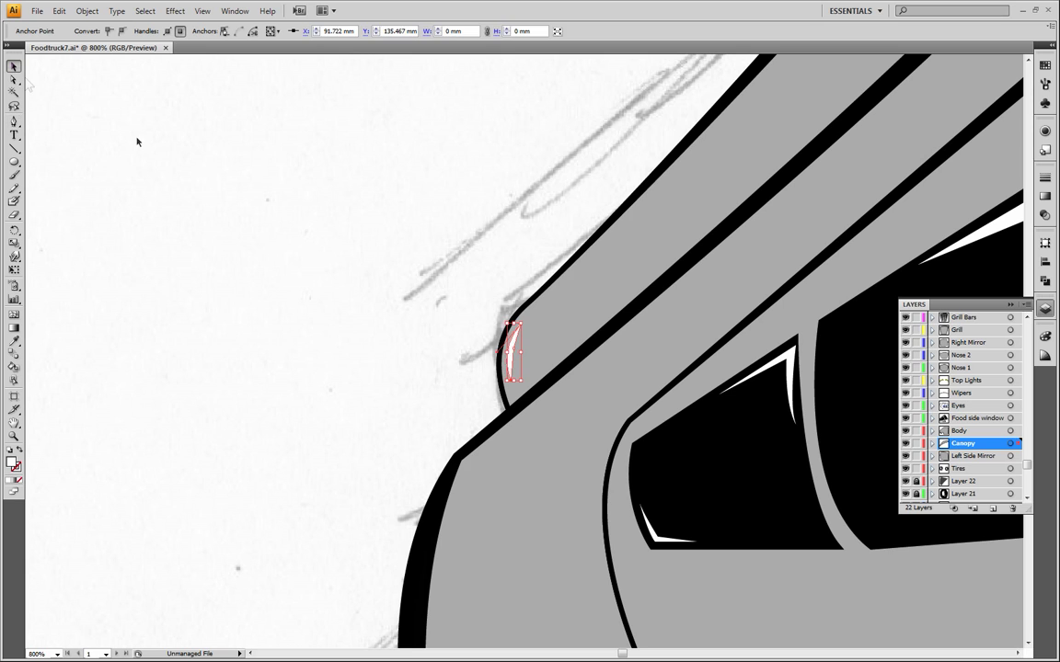
left_click(380, 224)
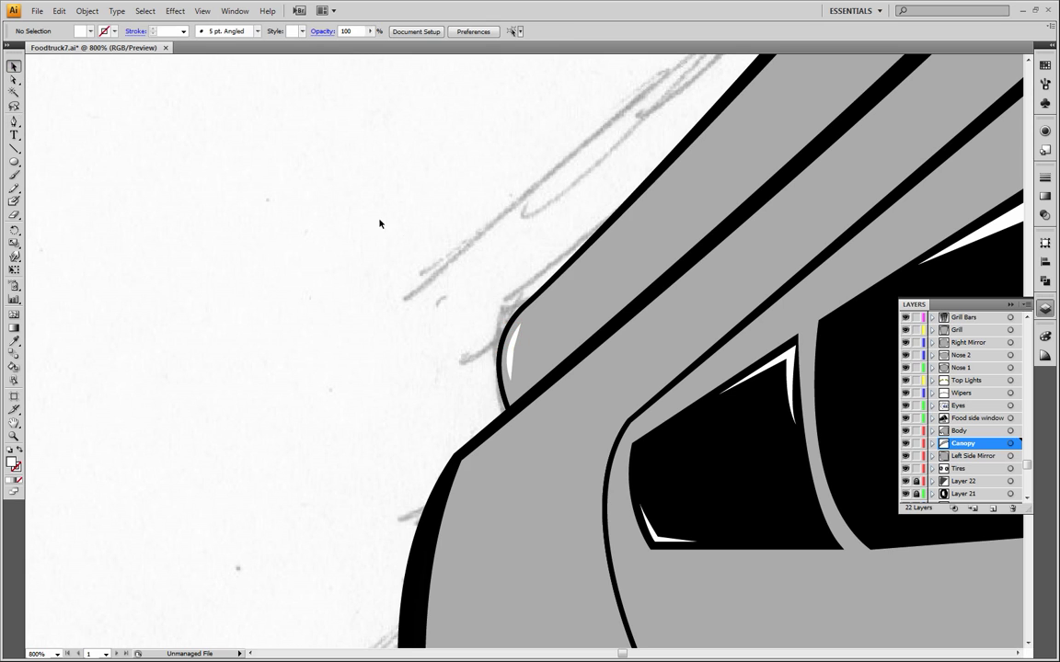
left_click(15, 423)
left_click_drag(370, 412, 306, 206)
left_click(14, 121)
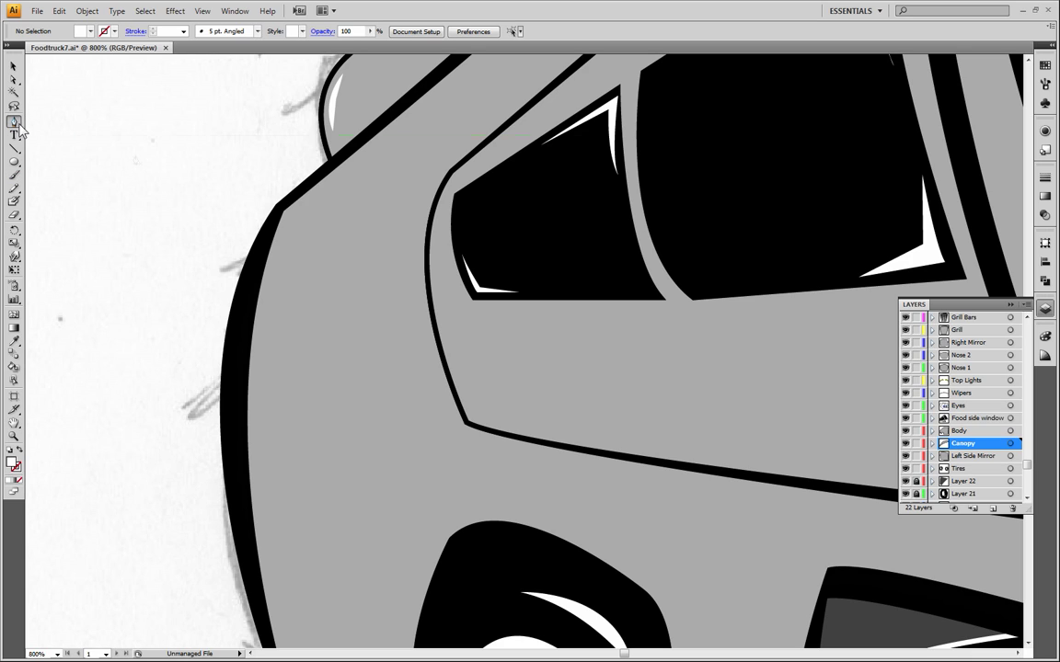
left_click_drag(309, 206, 287, 215)
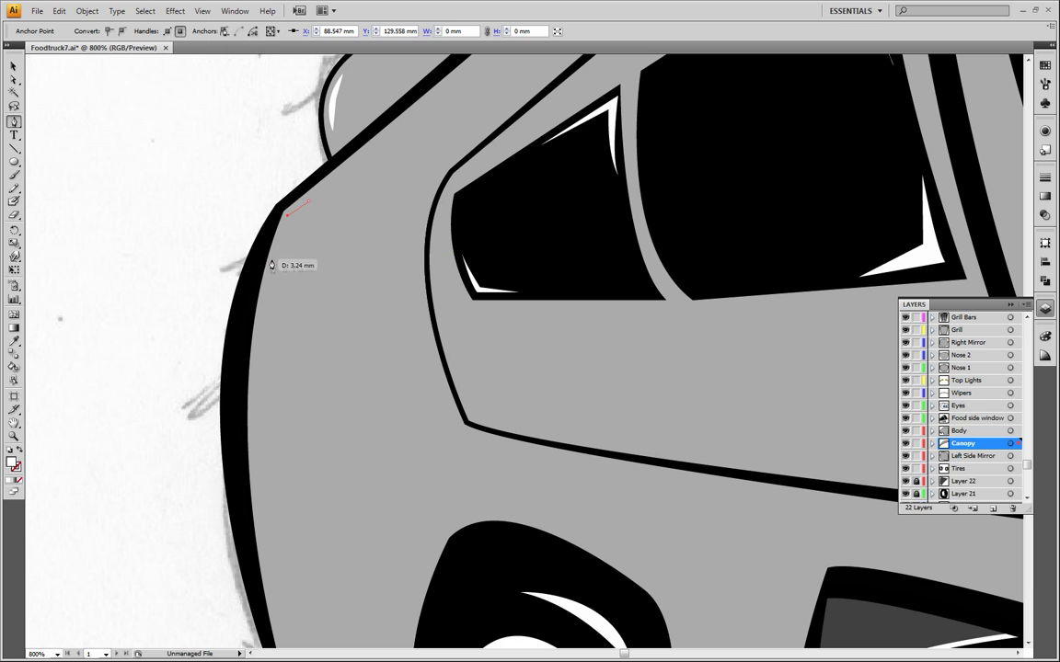
left_click_drag(271, 265, 278, 280)
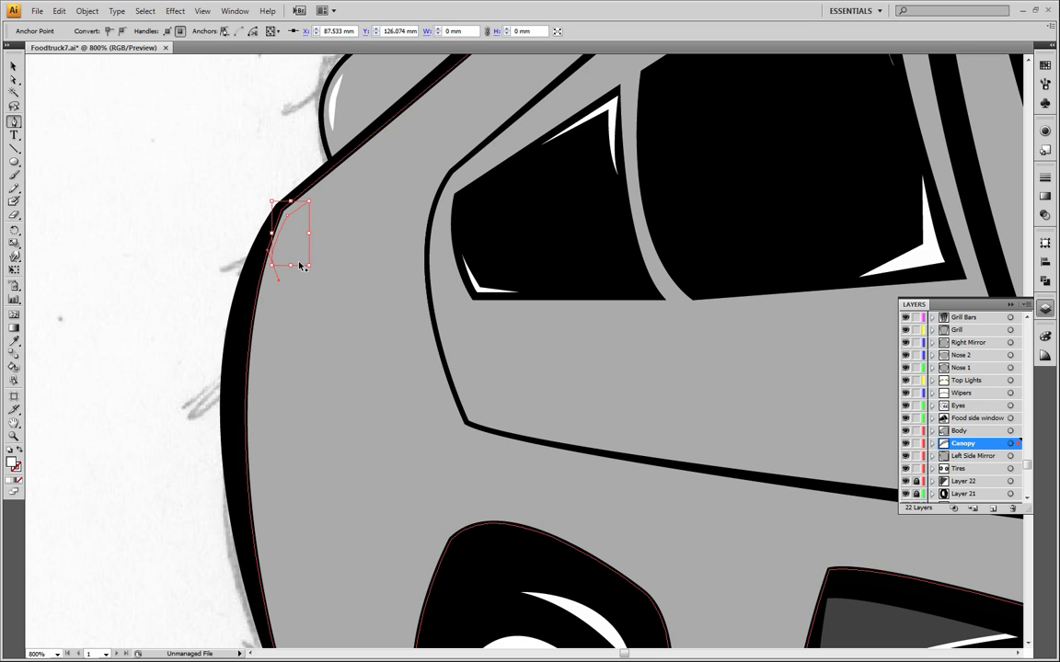
left_click(308, 269, "ctrl")
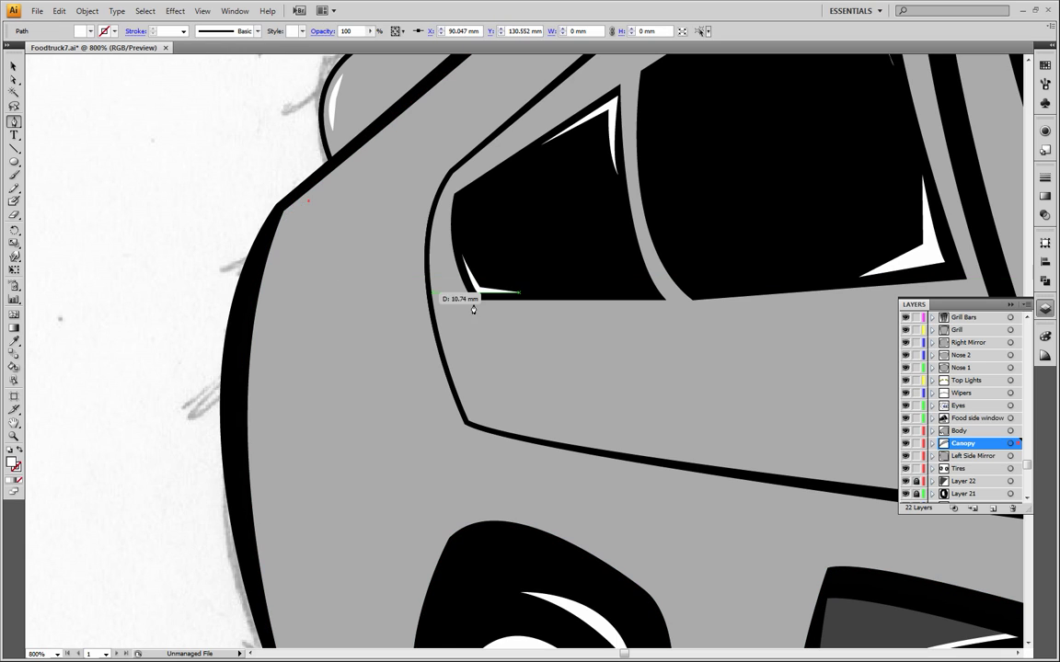
Step: On the Body layer, draw a slim angled highlight with the Pen tool inside the body's upper rear corner, filled white without a stroke
left_click(984, 432)
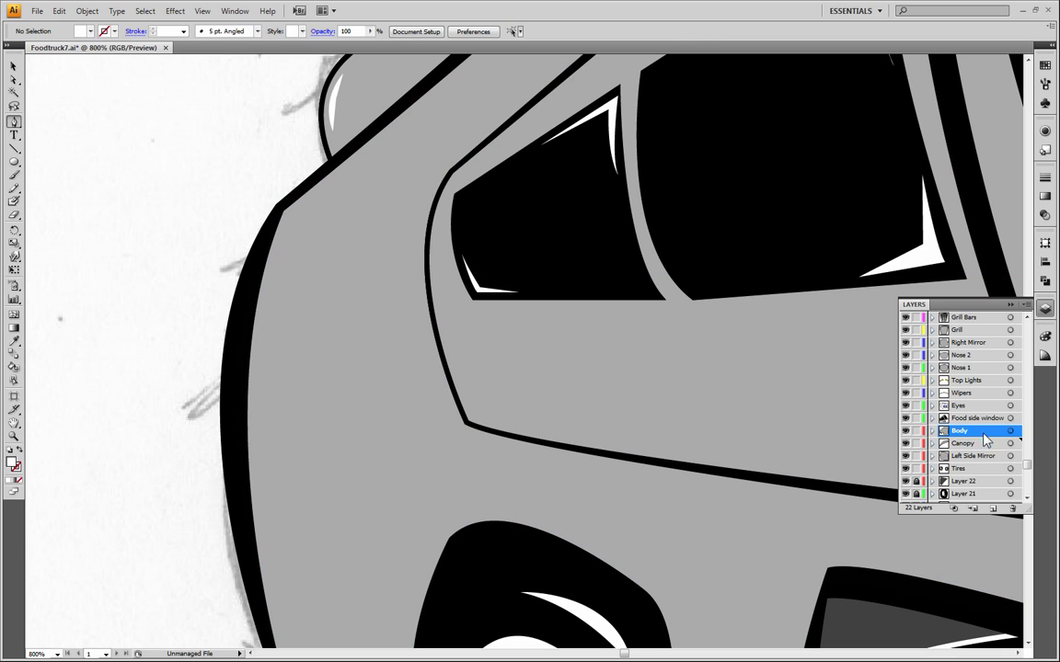
left_click(318, 195)
left_click(286, 220)
left_click(277, 262)
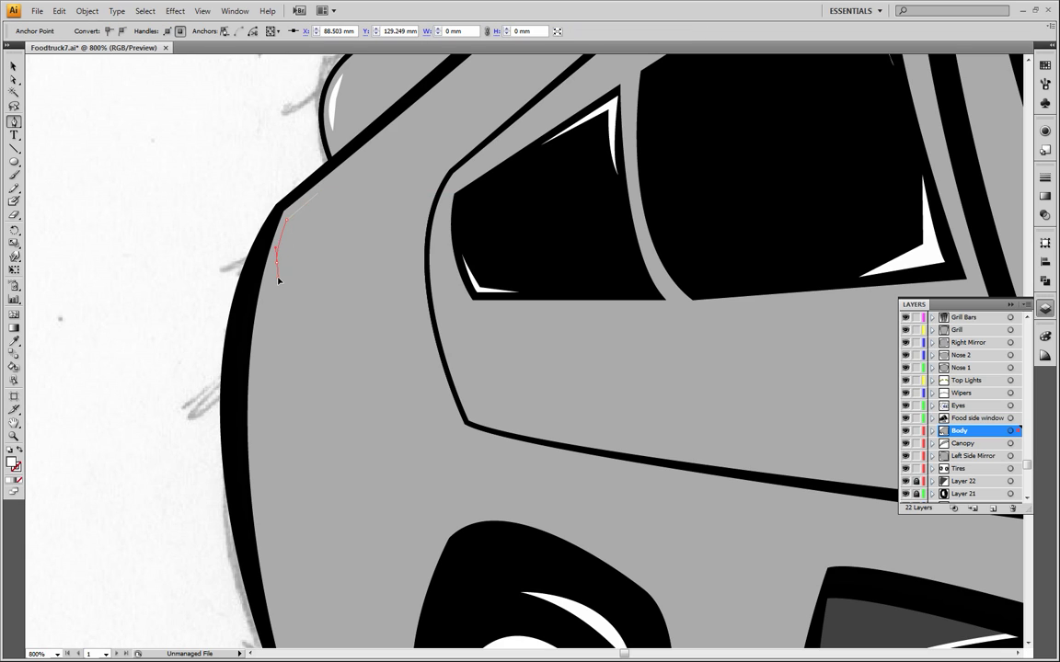
left_click(291, 228)
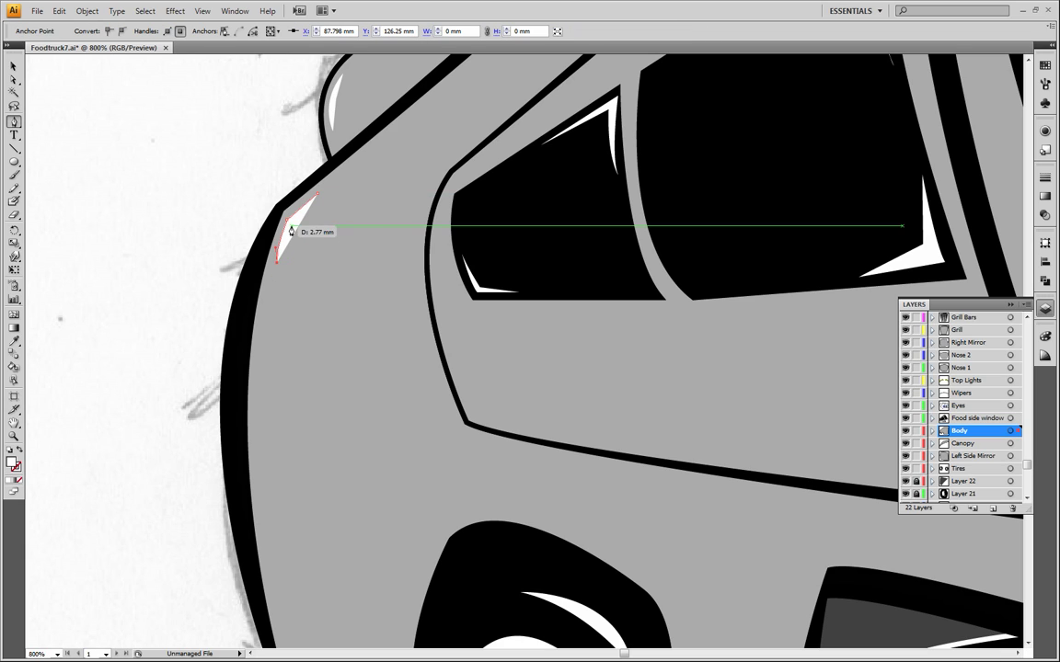
left_click(317, 196)
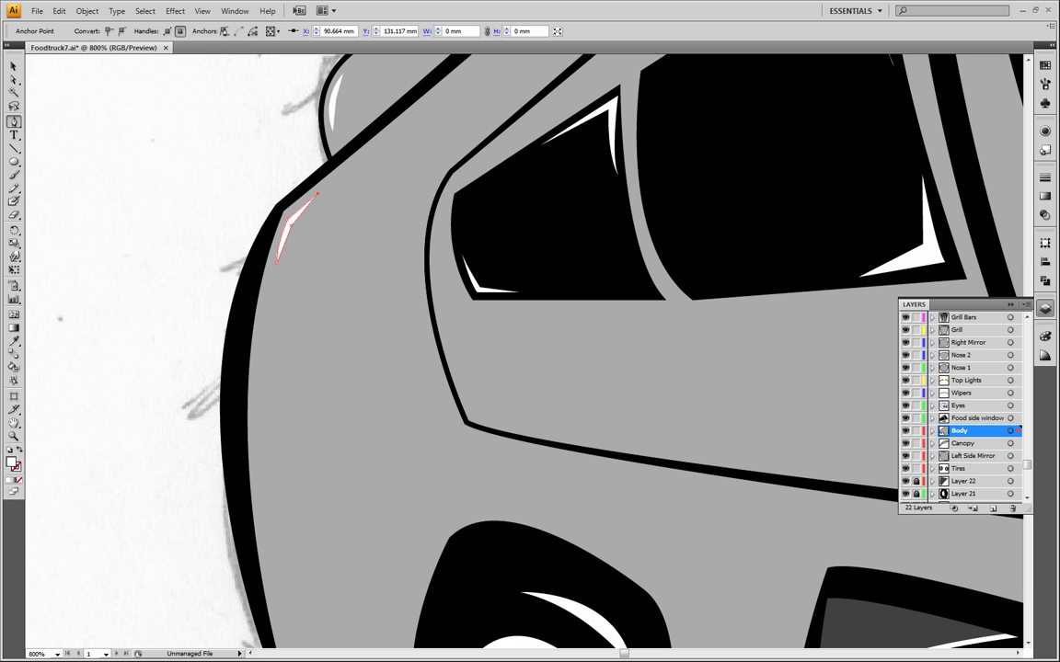
left_click(14, 66)
left_click(115, 331)
left_click(14, 436)
left_click(542, 341, "alt")
left_click(557, 345, "alt")
left_click(567, 350, "alt")
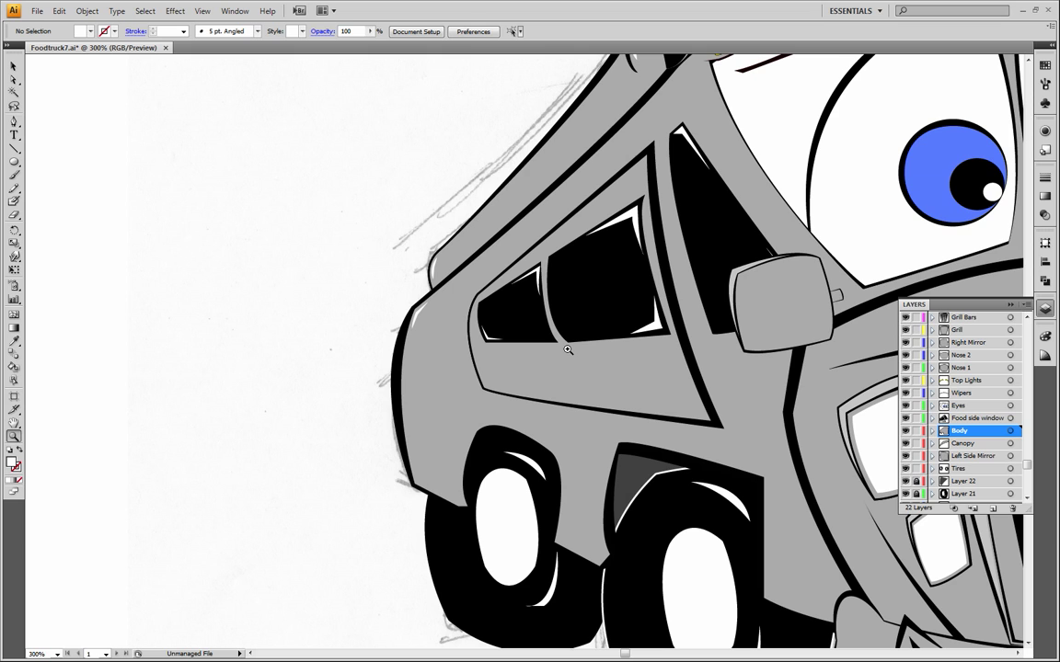
left_click_drag(571, 356, 322, 298)
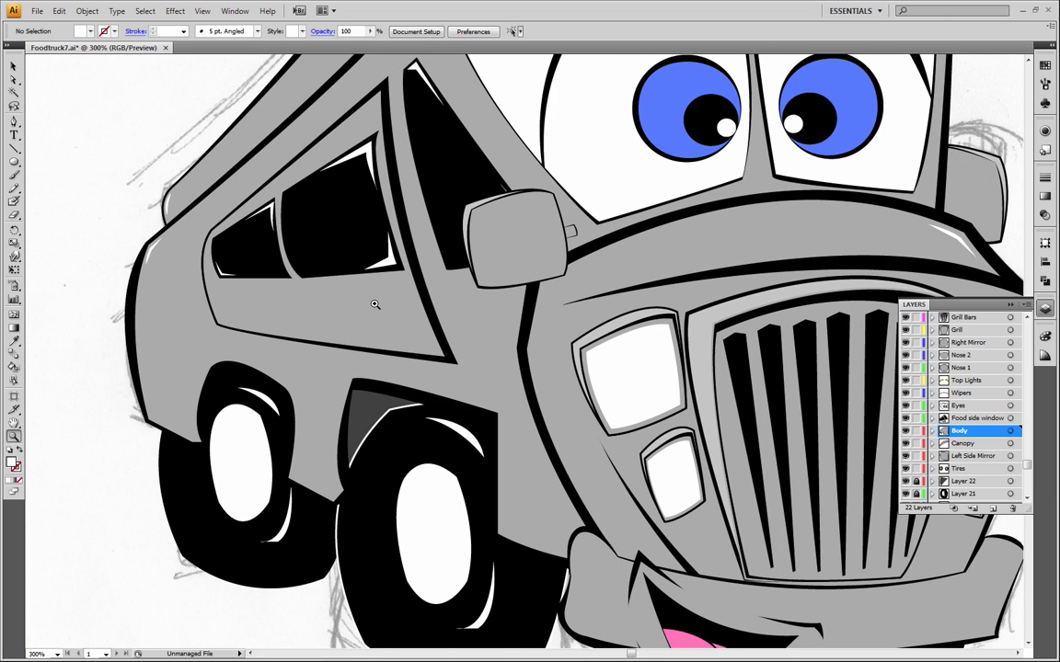
left_click(409, 352, "alt")
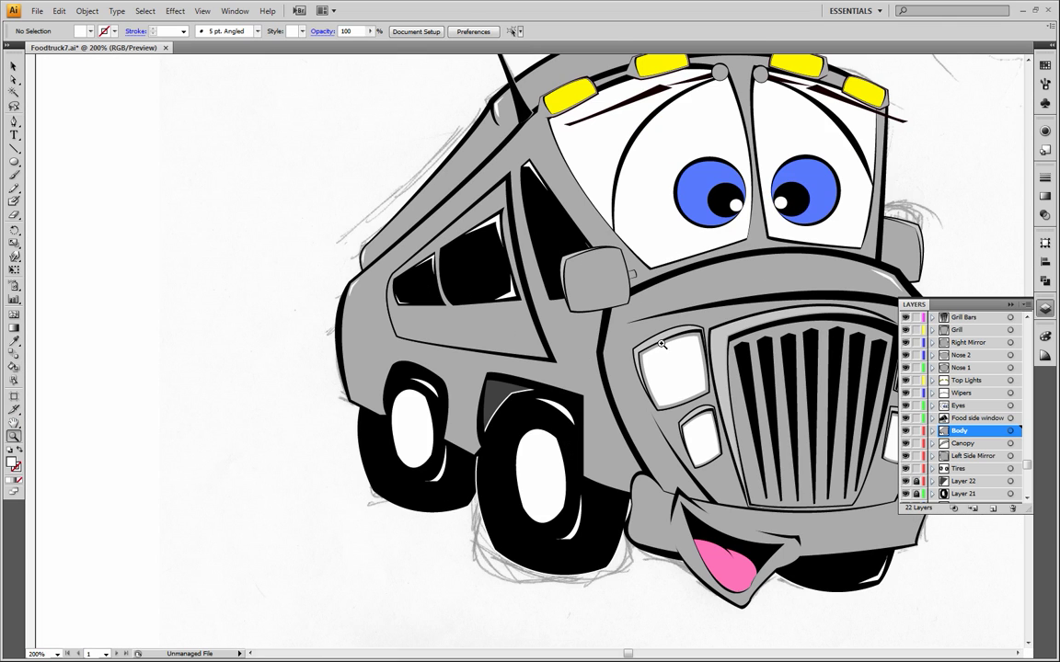
left_click_drag(674, 323, 527, 346)
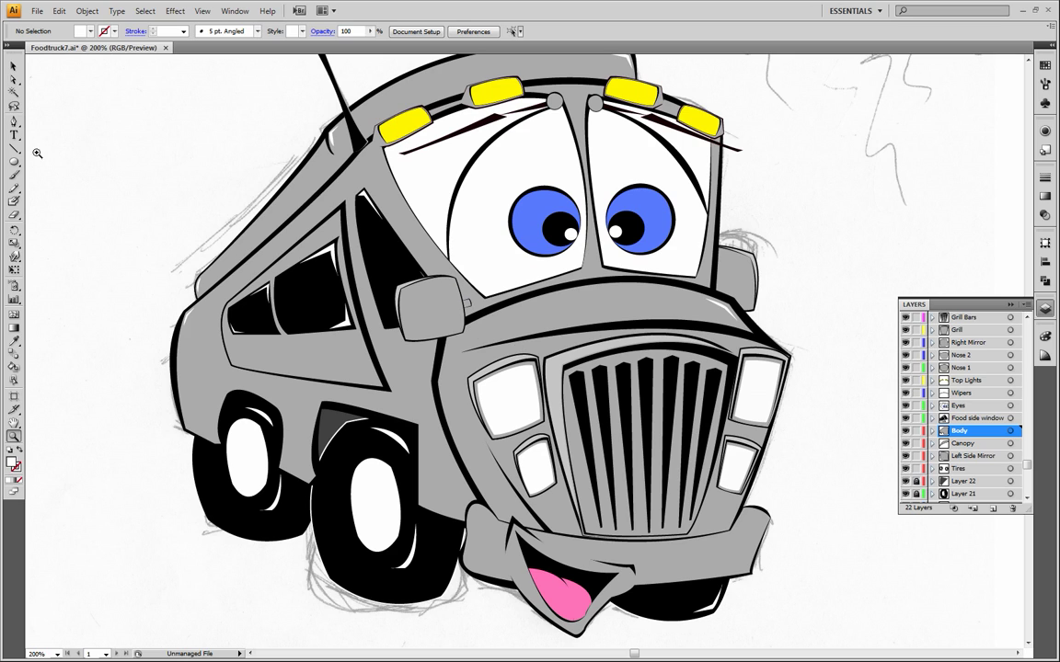
left_click(13, 123)
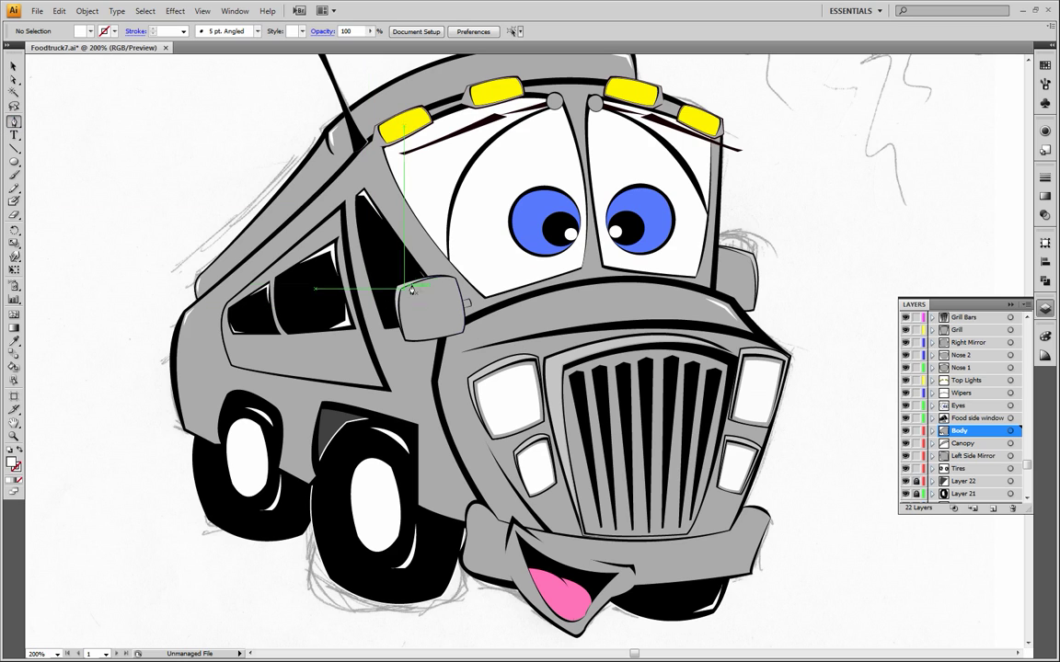
left_click(441, 281)
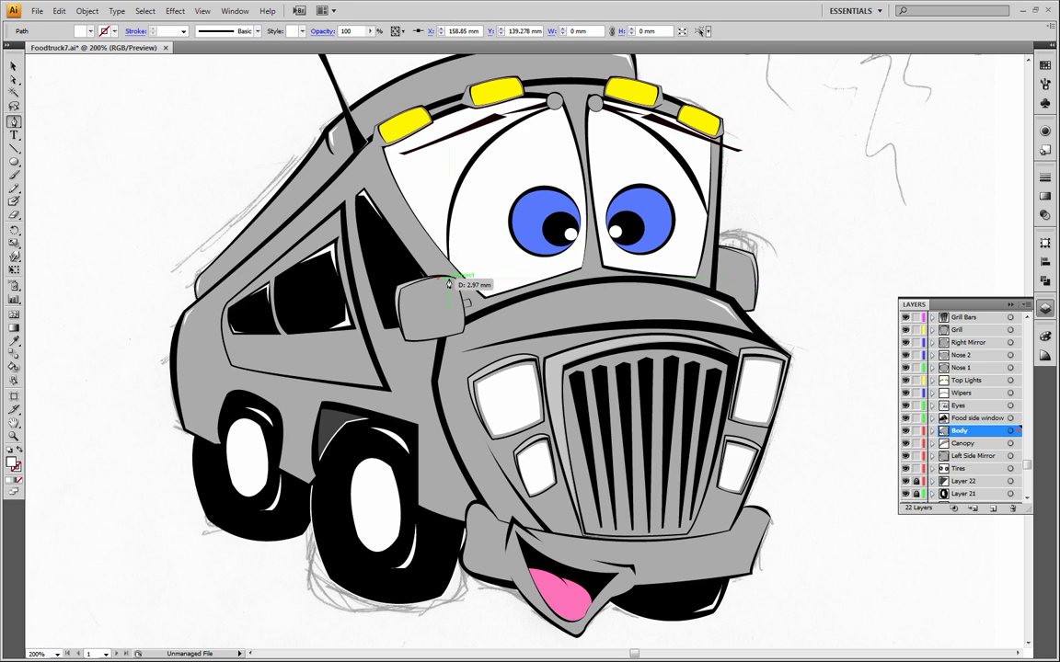
left_click(456, 281)
left_click(455, 290)
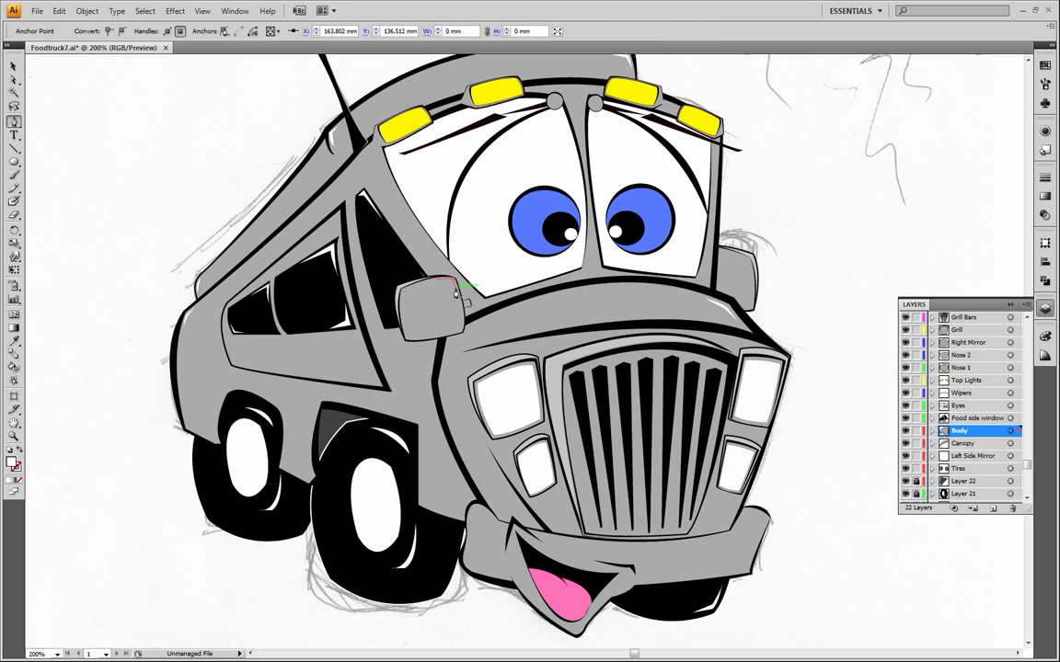
key("ctrl+z")
key("ctrl+z")
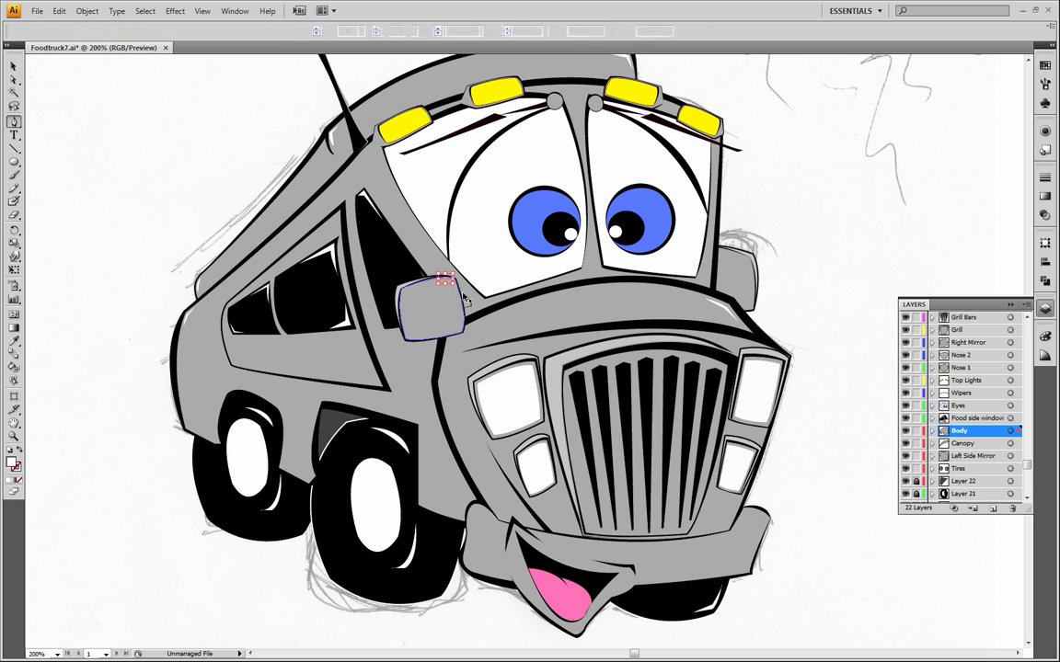
key("ctrl+z")
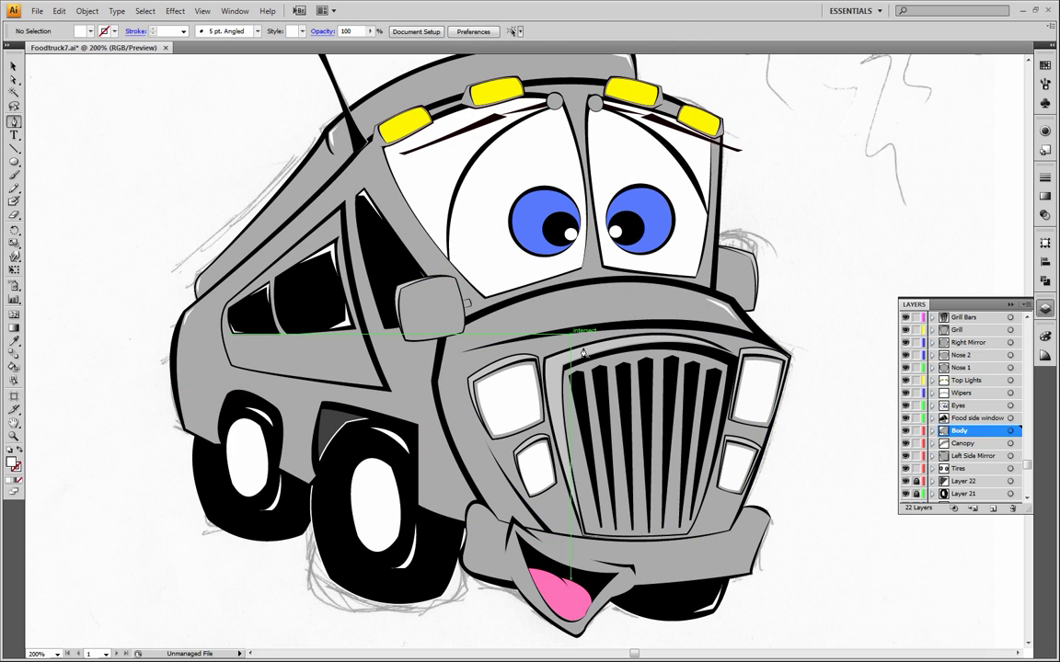
Step: On the Right Mirror layer, draw a small angled highlight with the Pen tool inside the mirror's upper corner nearest the windshield, filled white without a stroke
left_click(961, 342)
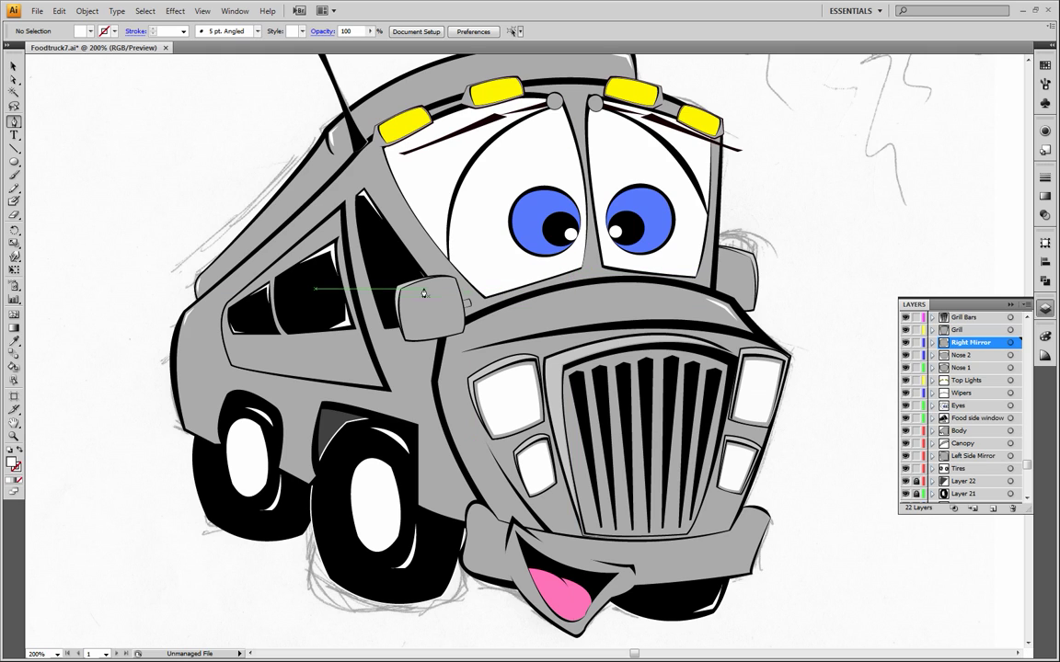
left_click(440, 280)
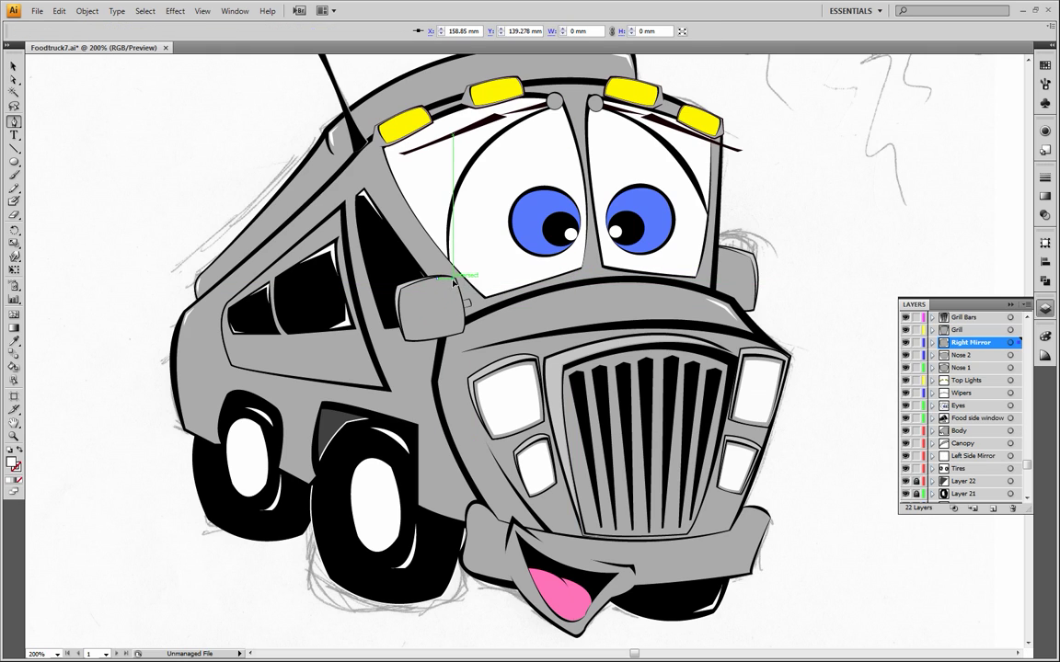
left_click(458, 289)
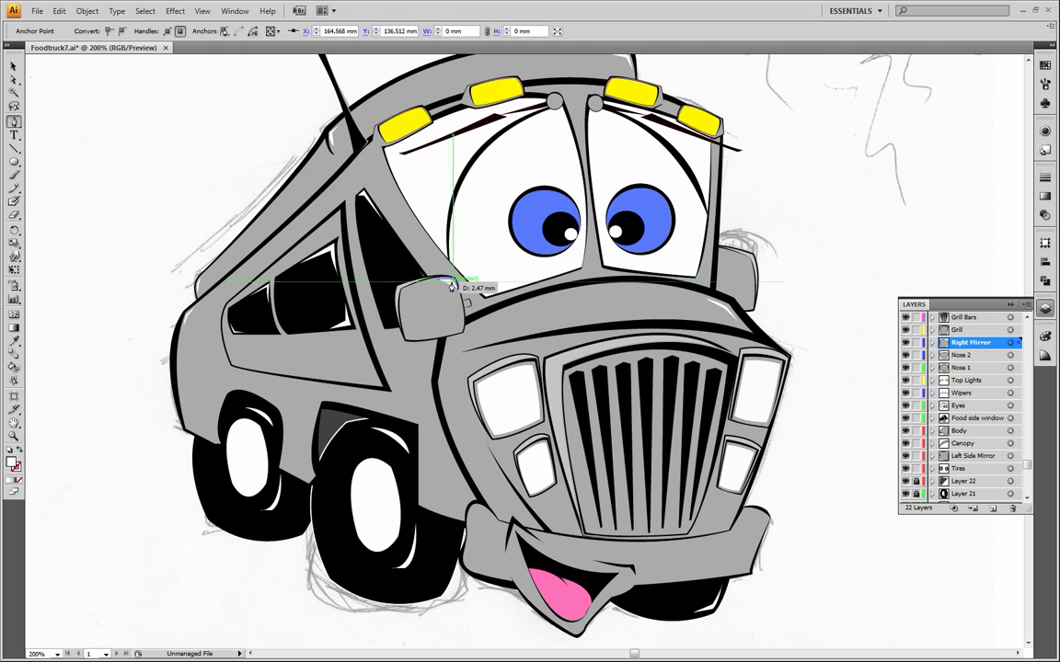
left_click(440, 279)
left_click(15, 68)
left_click(56, 80)
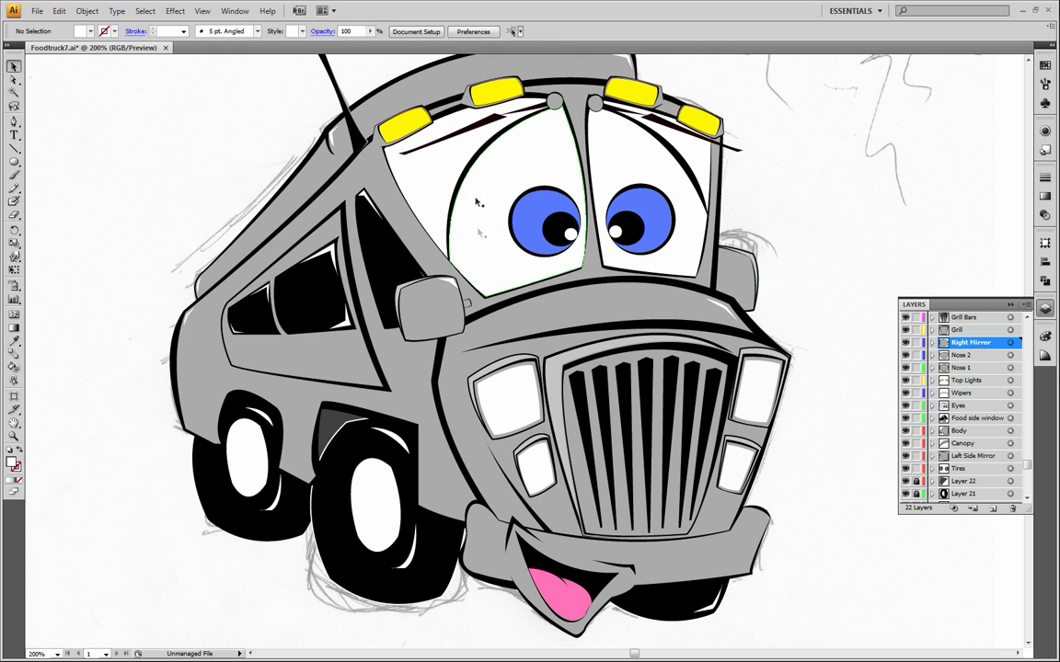
Step: Examine the shape and anchor points of the new mirror highlight up close with the Direct Selection tool
left_click(13, 435)
left_click(462, 287)
left_click(458, 334)
left_click(14, 79)
left_click(529, 334)
left_click(529, 334)
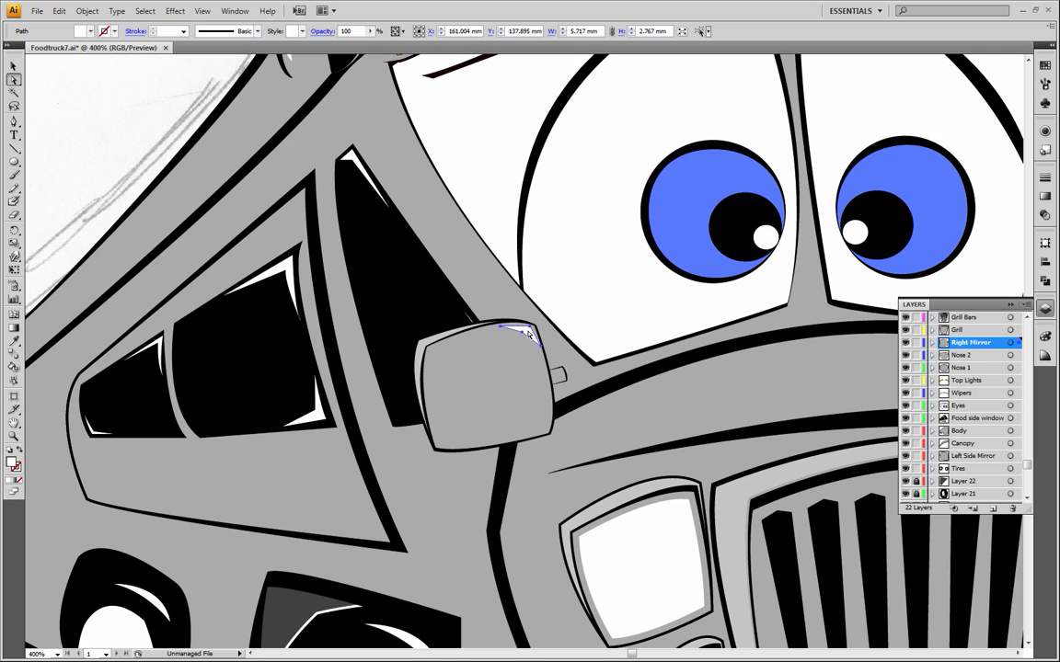
left_click(120, 99)
Step: Draw a small curved highlight with the Pen tool inside the far side mirror's upper outer corner, filled white without a stroke
left_click(14, 436)
left_click(587, 442, "alt")
left_click(681, 421, "alt")
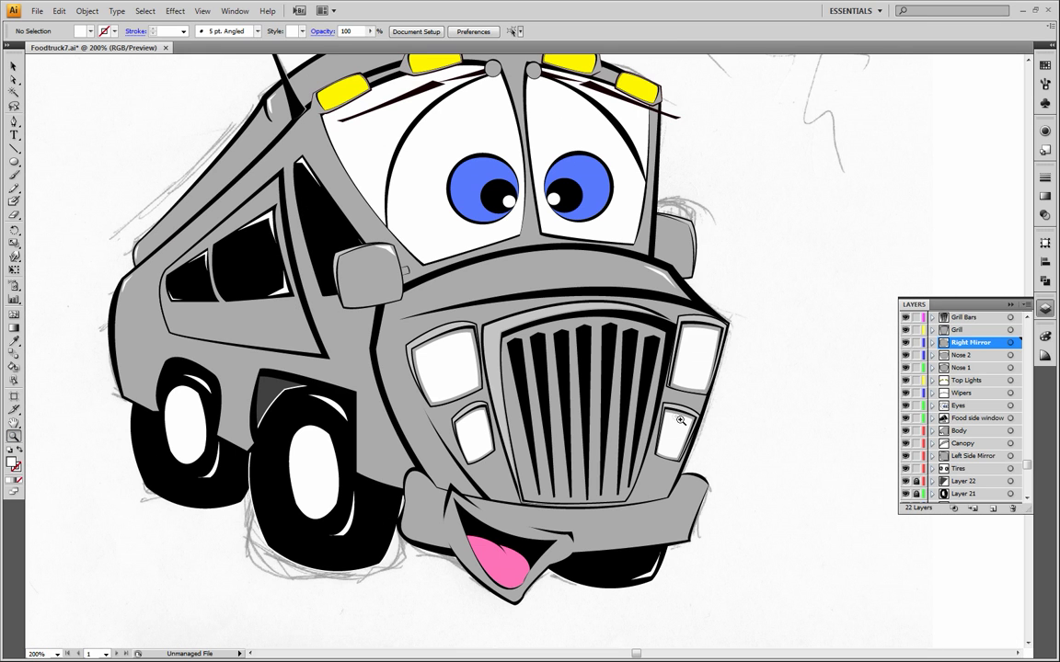
left_click(685, 218)
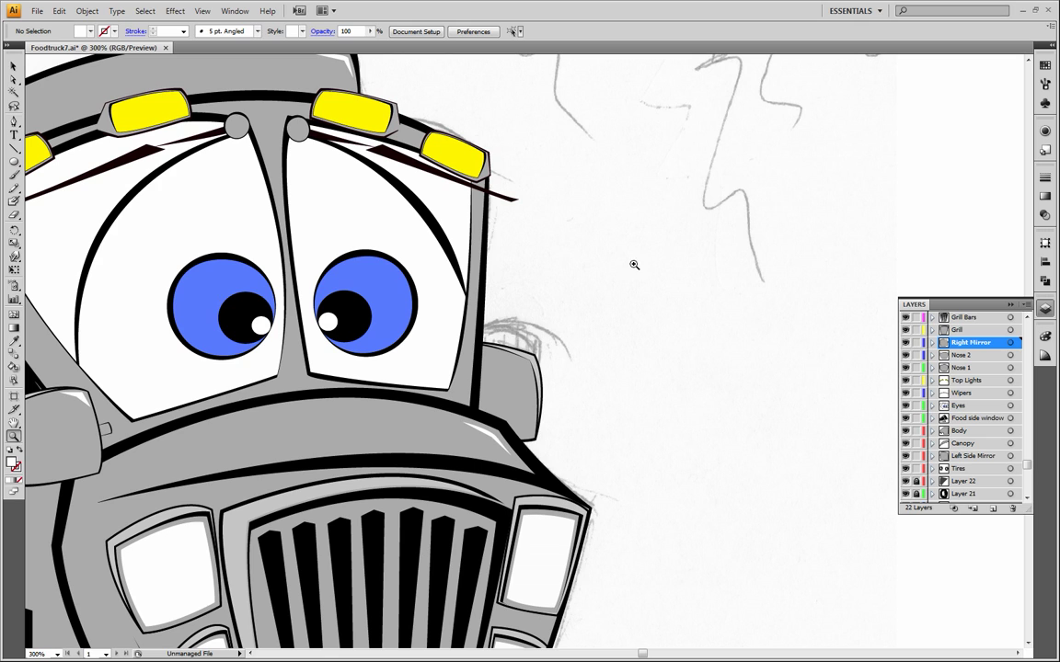
left_click(520, 395)
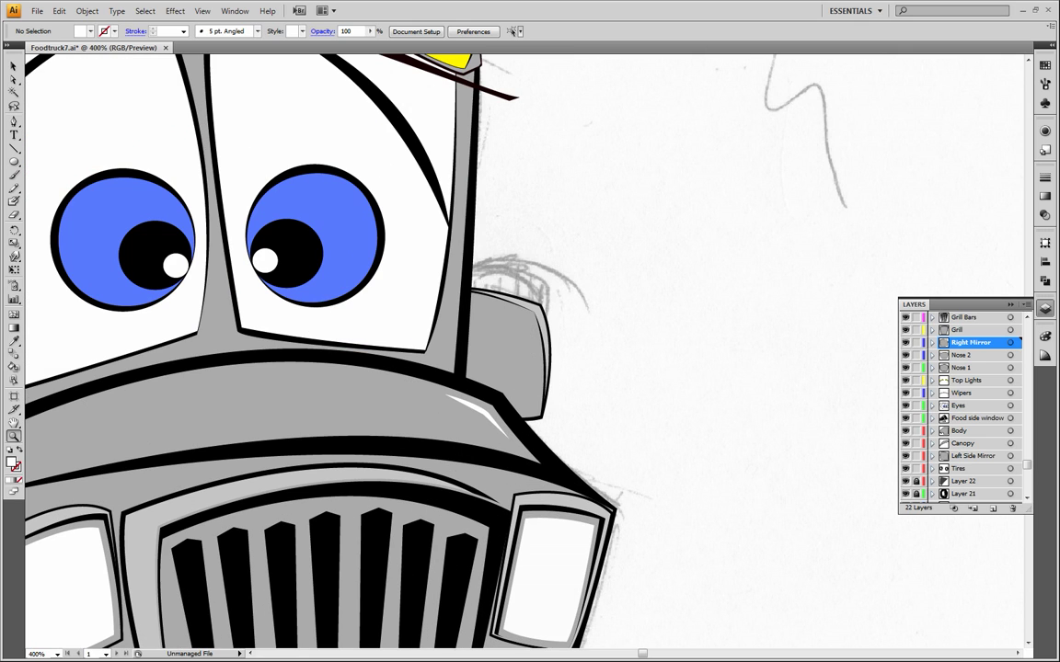
left_click(14, 121)
mouse_move(514, 314)
left_mouse_down()
mouse_move(537, 307)
mouse_move(536, 325)
mouse_move(532, 319)
left_mouse_up()
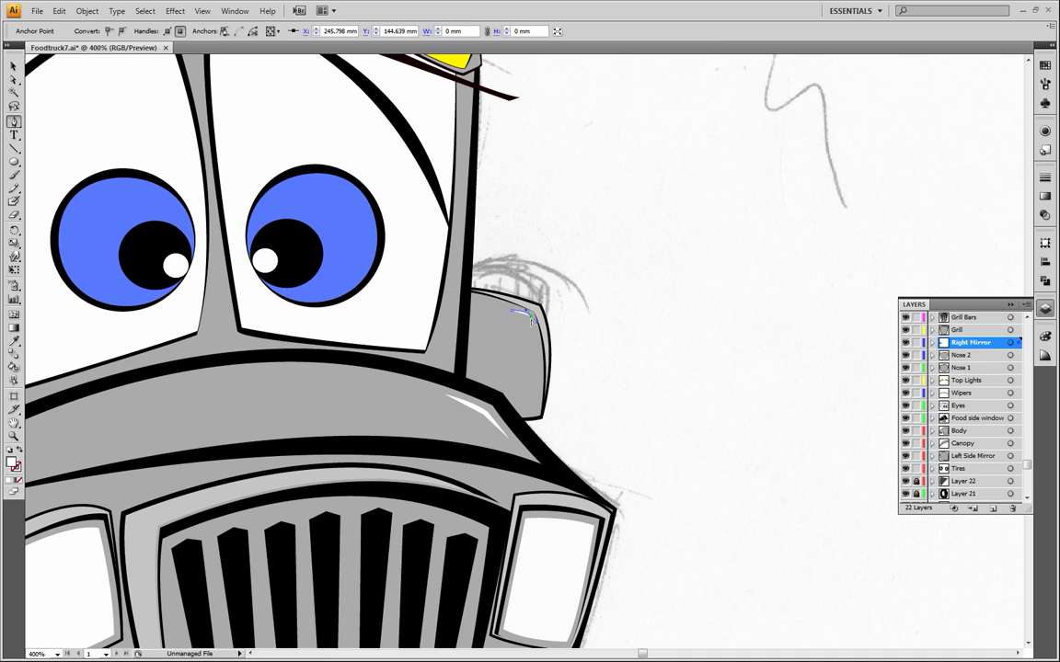
left_click(531, 320)
key("Return")
left_click(532, 320)
left_click(535, 332)
left_click_drag(526, 322, 511, 310)
key("v")
left_click(551, 170)
left_click(14, 436)
left_click(325, 421, "alt")
left_click(424, 410, "alt")
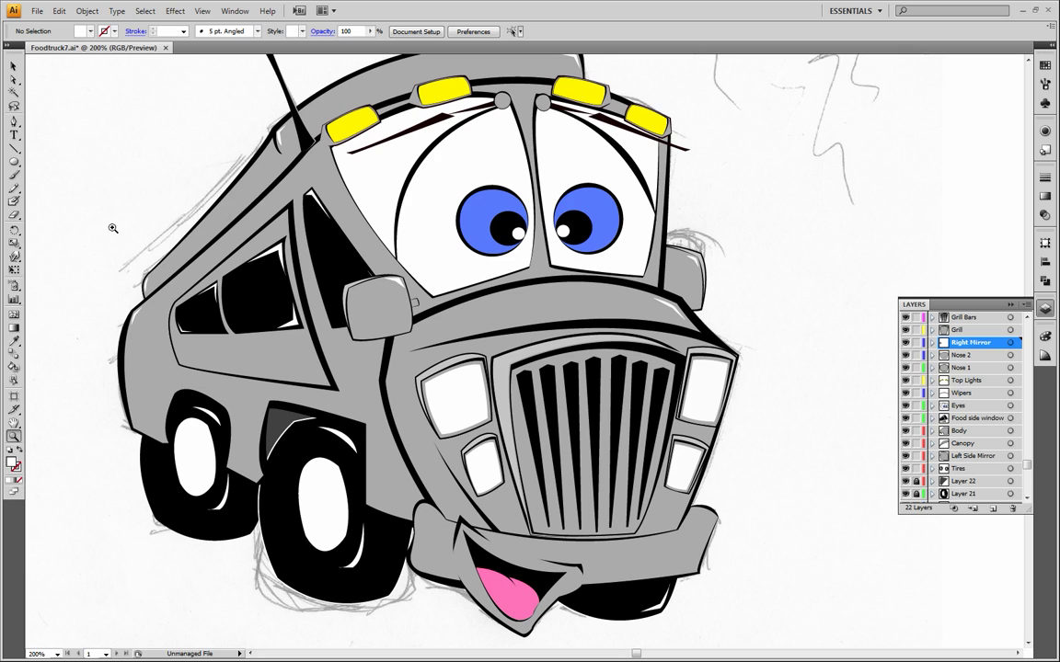
left_click(15, 120)
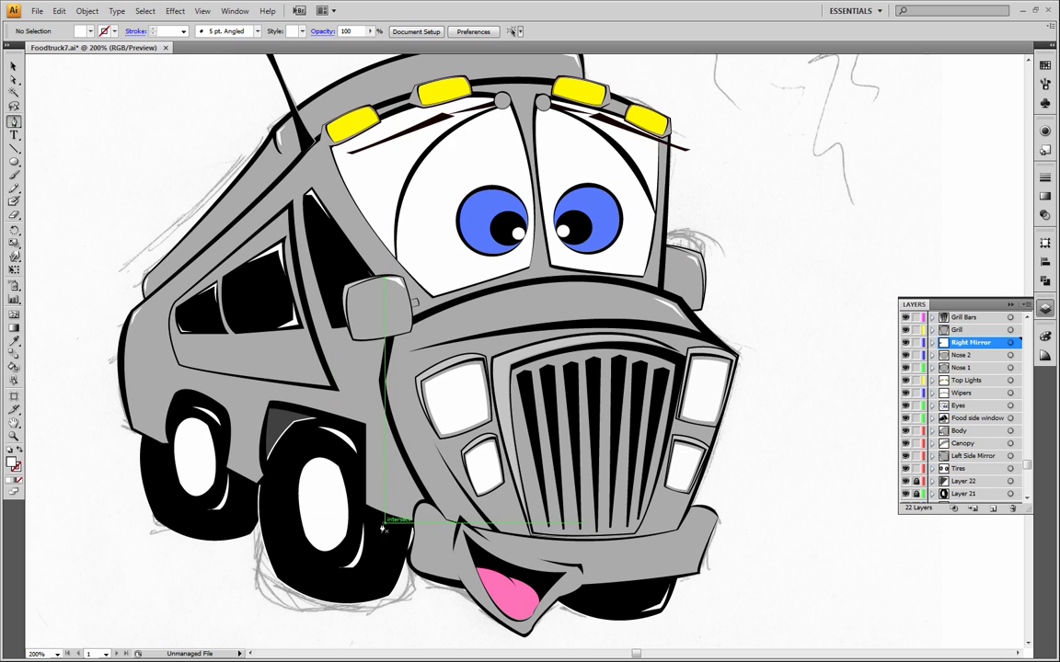
left_click(15, 436)
left_click(457, 521)
left_click(475, 368)
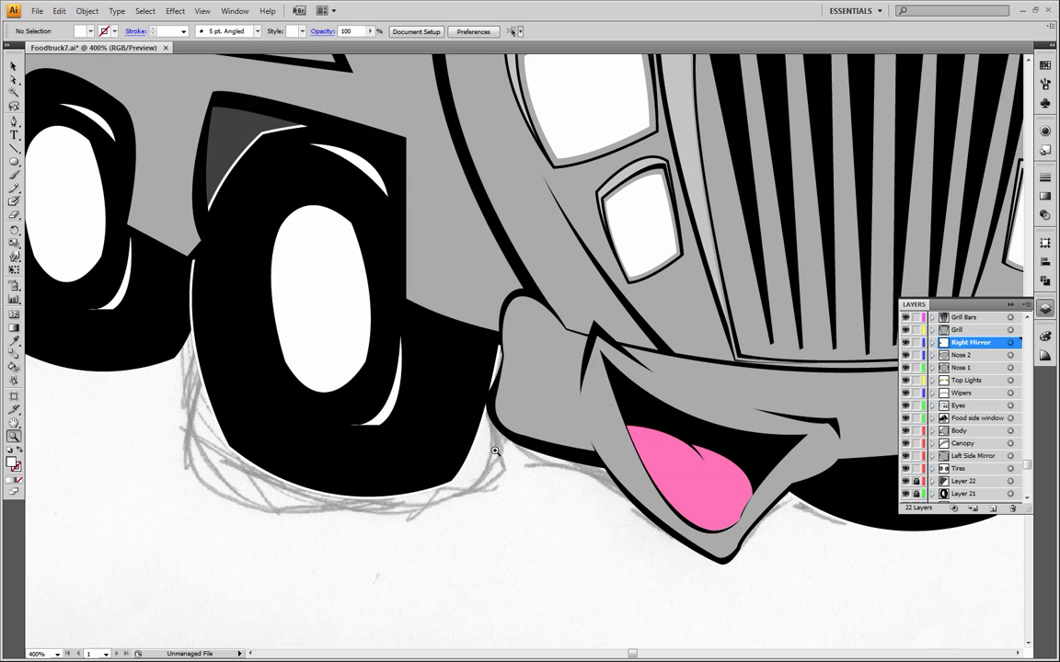
left_click(14, 122)
left_click_drag(505, 330, 534, 314)
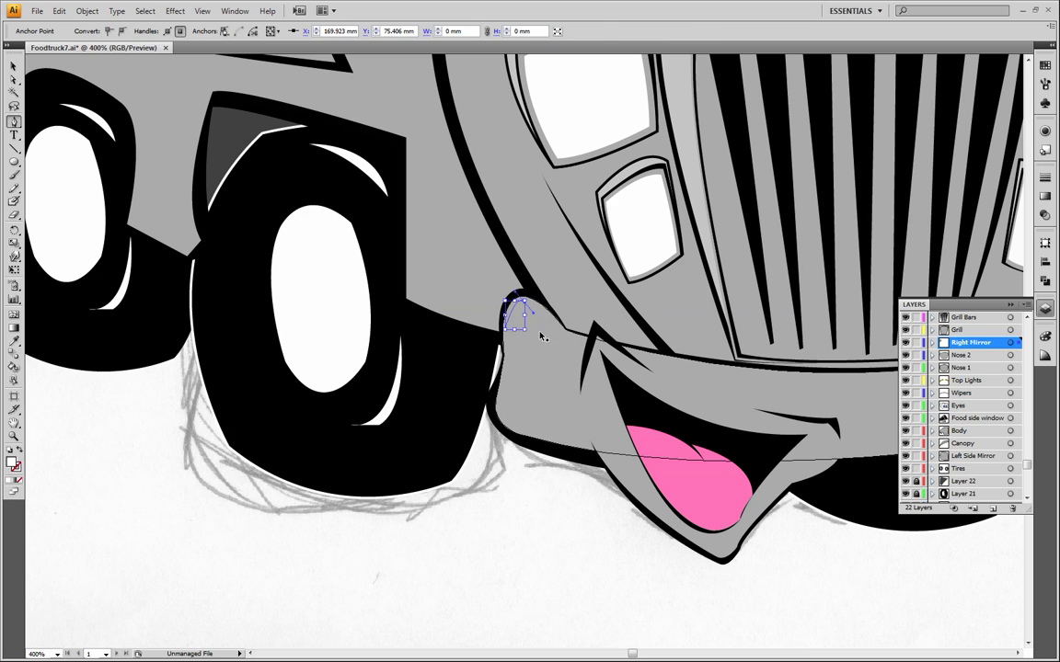
key("ctrl+z")
key("ctrl+z")
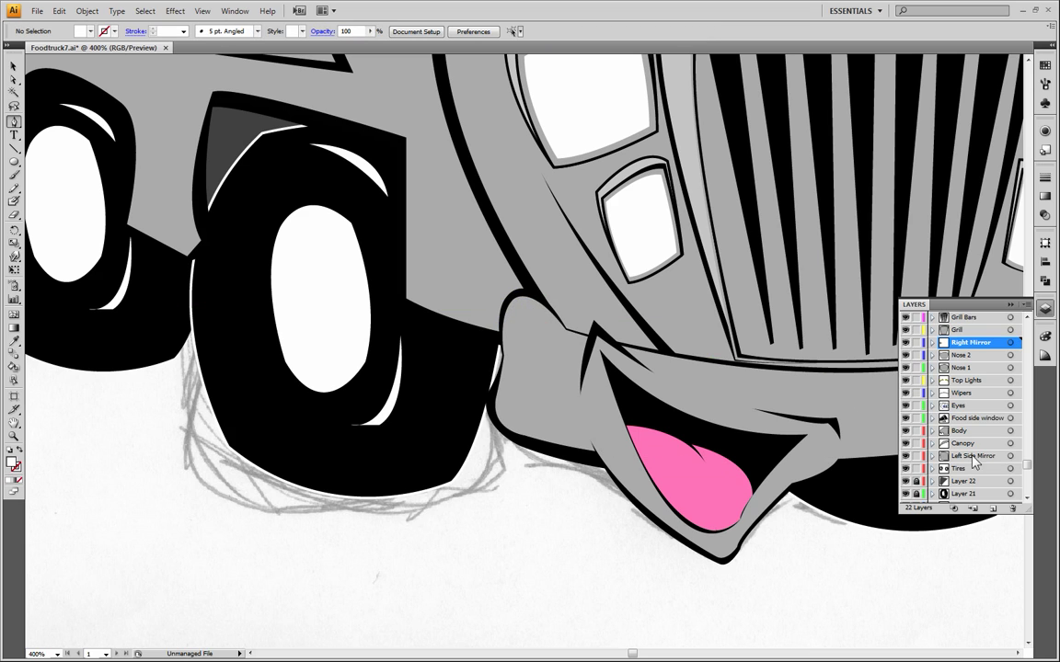
Step: On the Bumper layer, draw a small curved highlight with the Pen tool inside the bumper's rounded upper end near the front tire, filled white without a stroke
left_click_drag(1023, 467, 1021, 496)
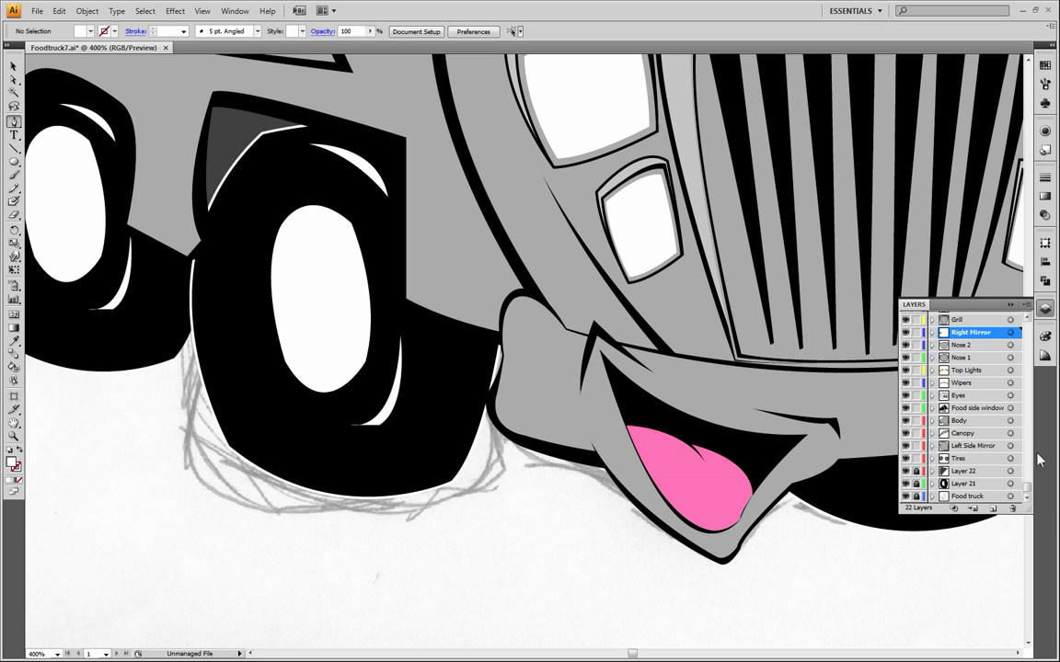
left_click_drag(1027, 488, 1008, 317)
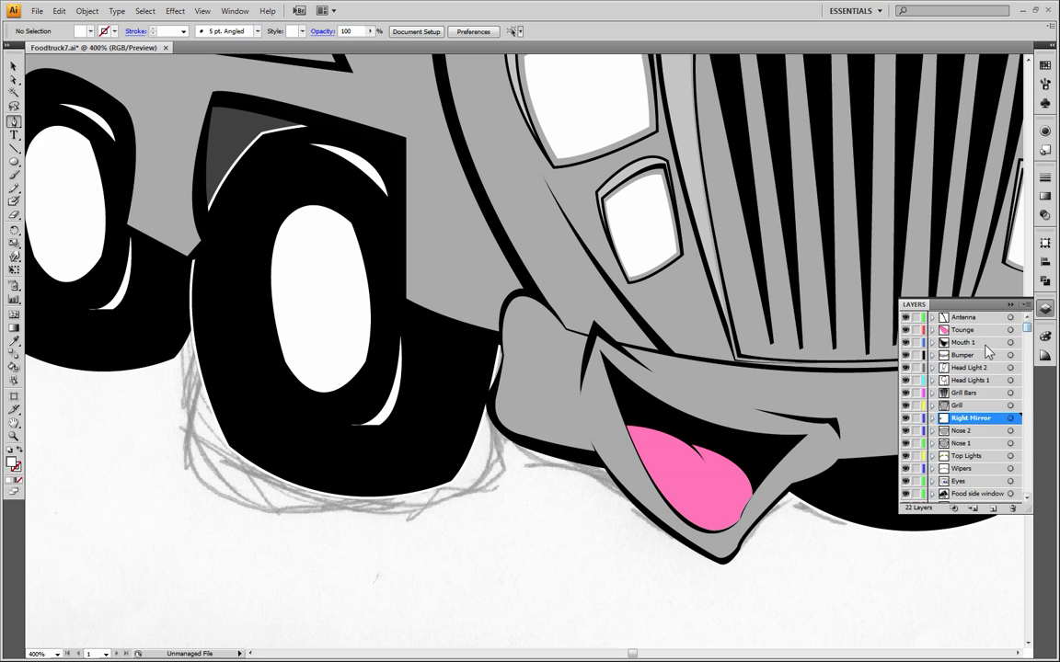
left_click(966, 355)
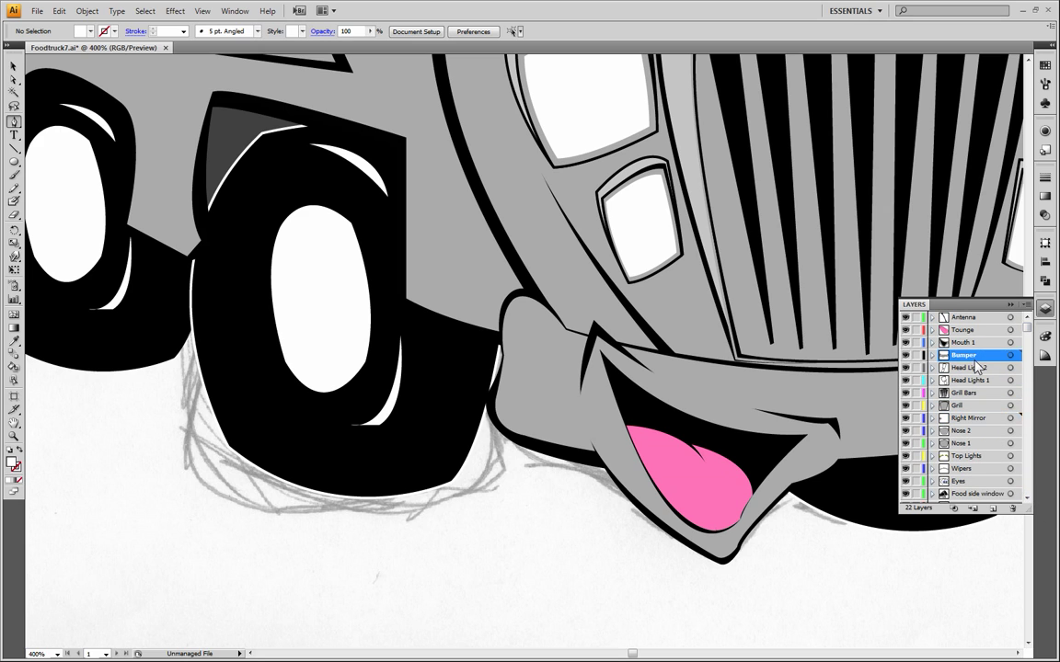
left_click(510, 332)
left_click_drag(524, 302, 542, 310)
left_click(524, 302)
left_click_drag(542, 313, 513, 341)
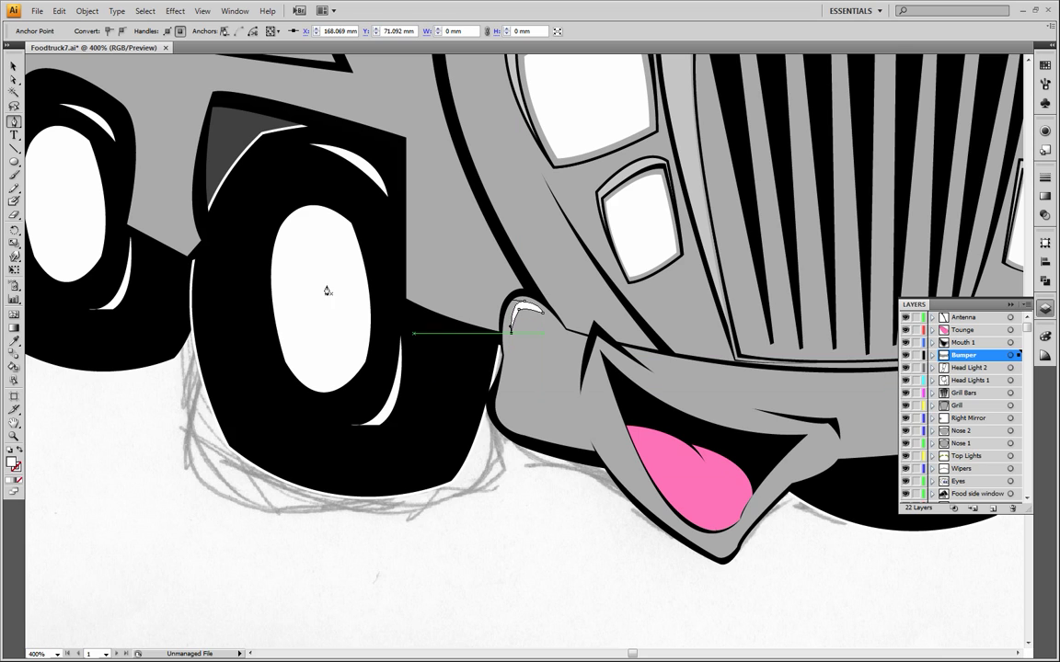
key("v")
left_click(453, 464)
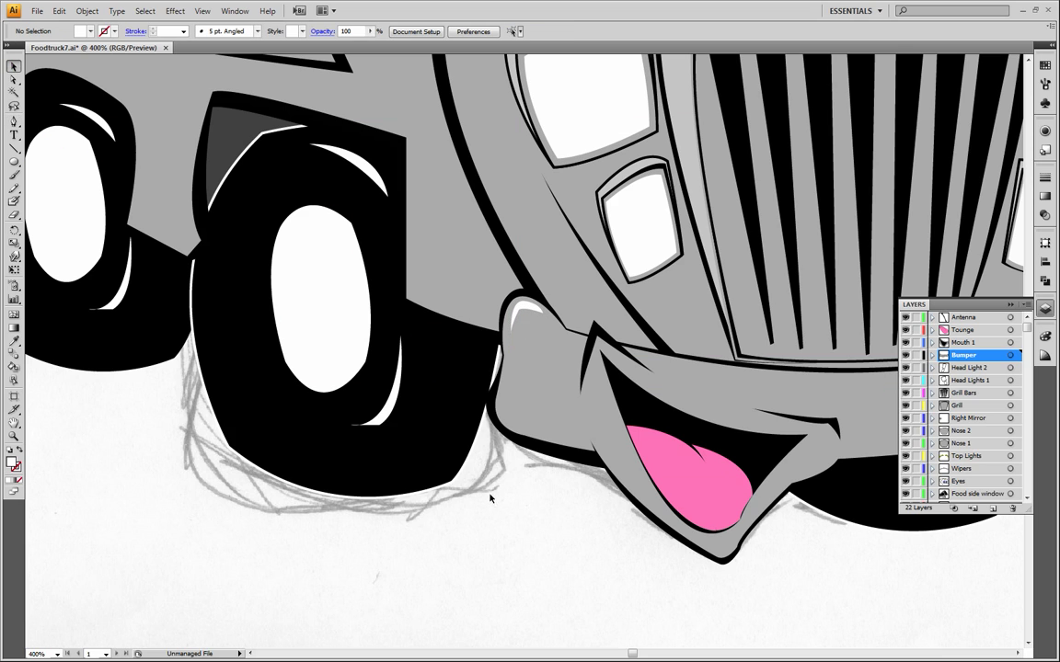
Step: On the Mouth 1 layer, draw a slim curved highlight with the Pen tool inside the smile's raised corner, filled white without a stroke
left_click(14, 424)
left_click_drag(701, 391, 303, 377)
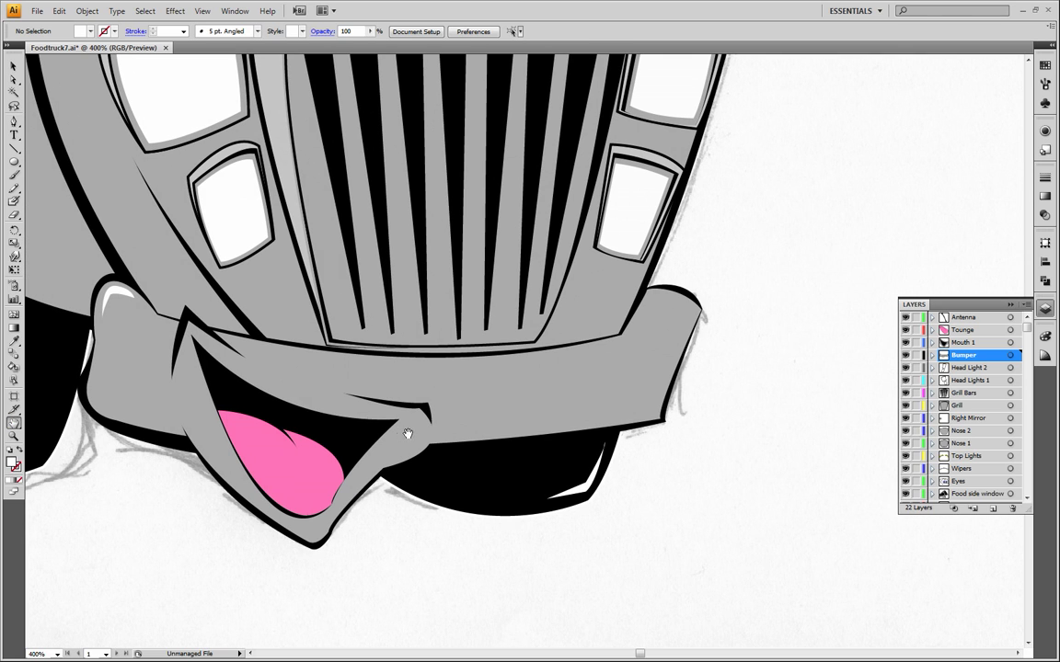
left_click_drag(458, 379, 447, 356)
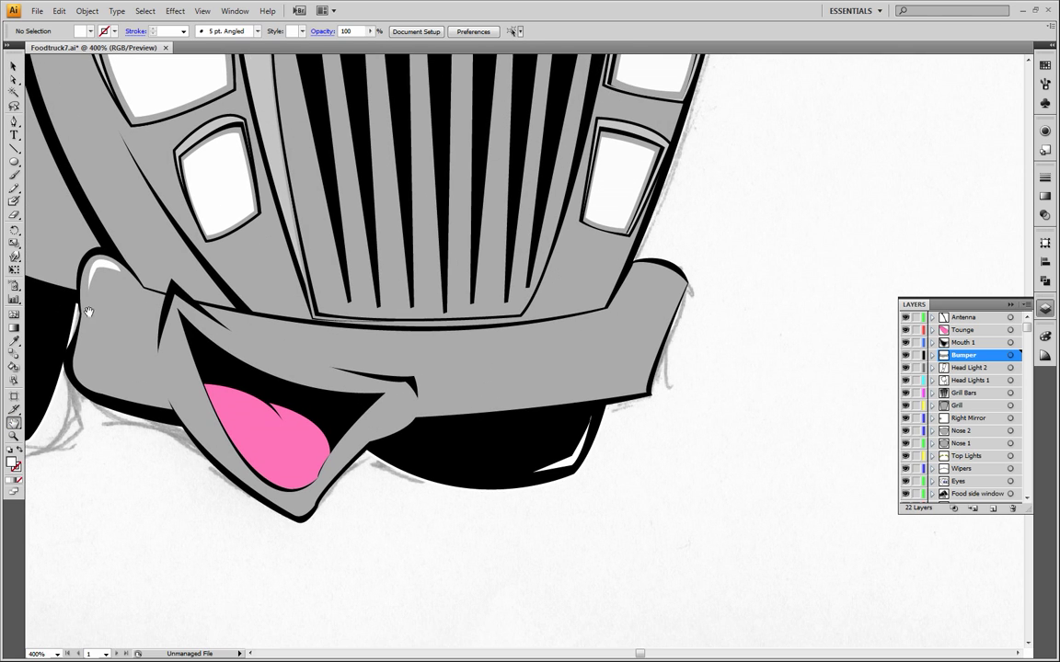
left_click(14, 121)
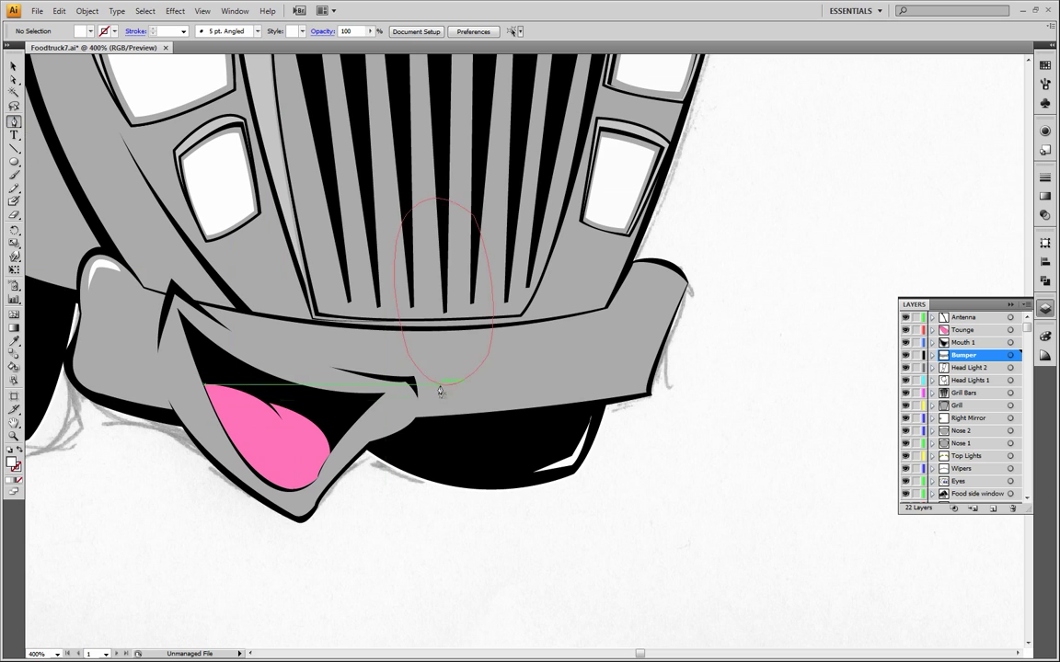
left_click_drag(407, 386, 411, 421)
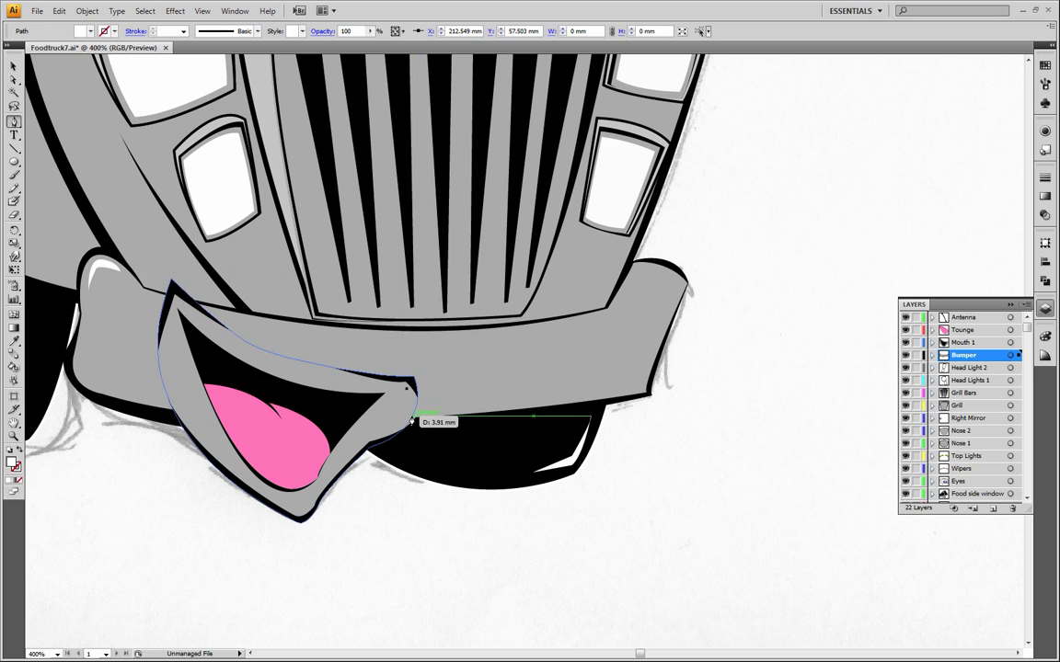
key("ctrl+z")
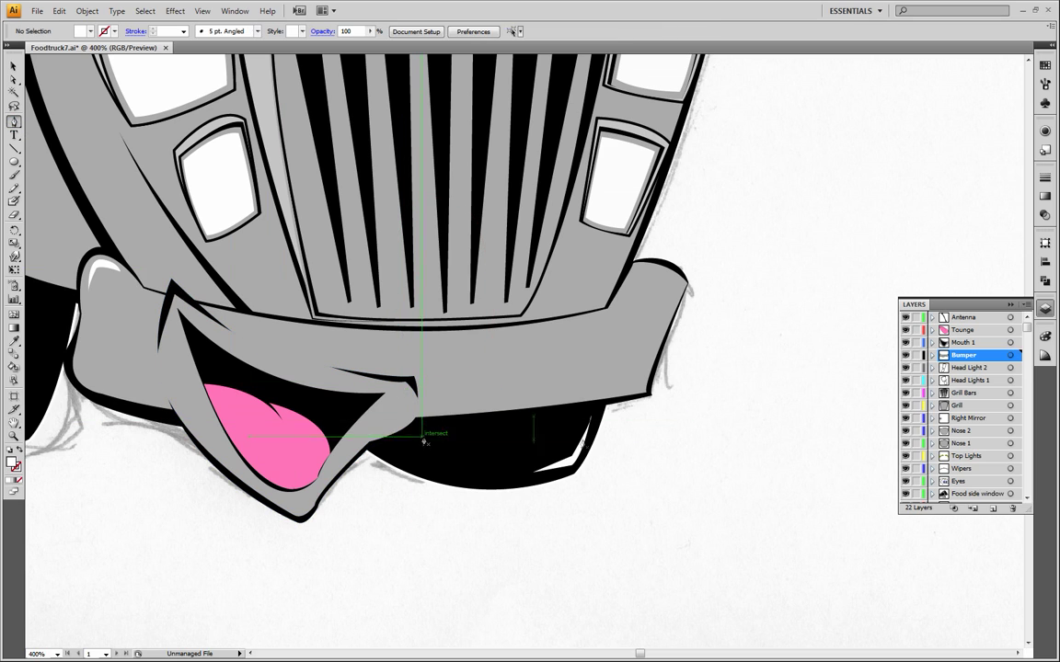
left_click(977, 344)
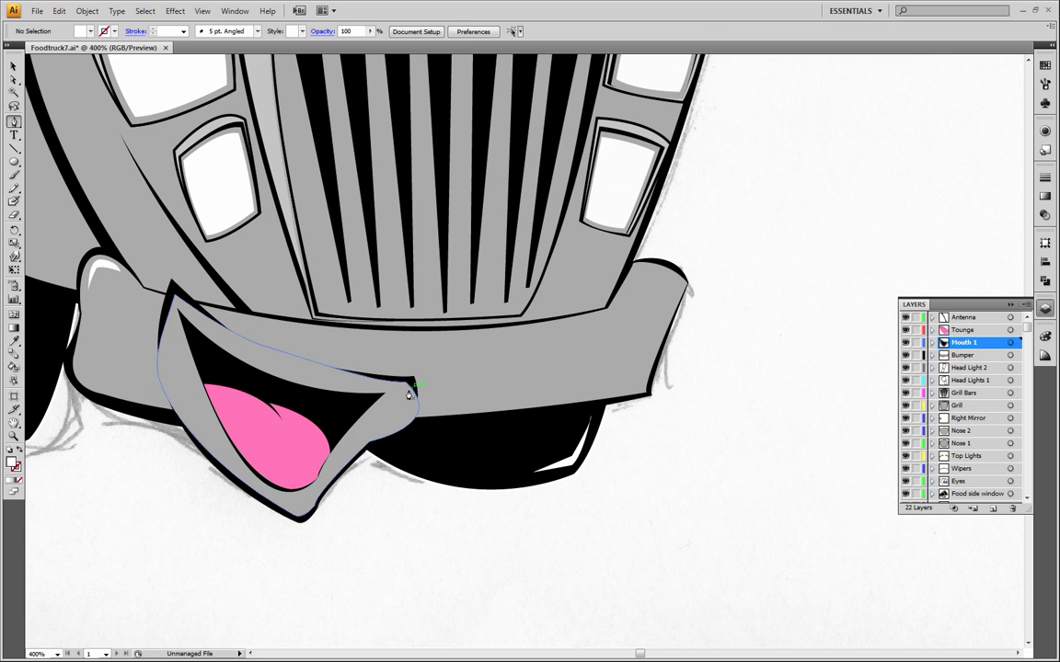
left_click(409, 390)
left_click(383, 433)
mouse_move(408, 392)
left_mouse_down()
mouse_move(408, 409)
mouse_move(402, 379)
left_mouse_up()
left_click(13, 69)
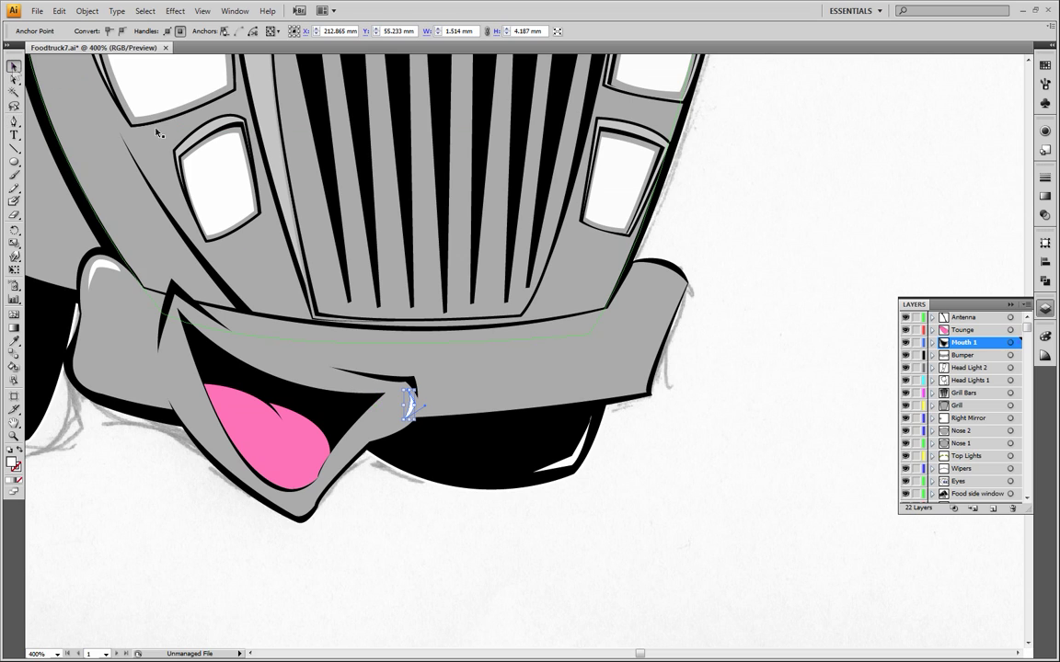
left_click(679, 389)
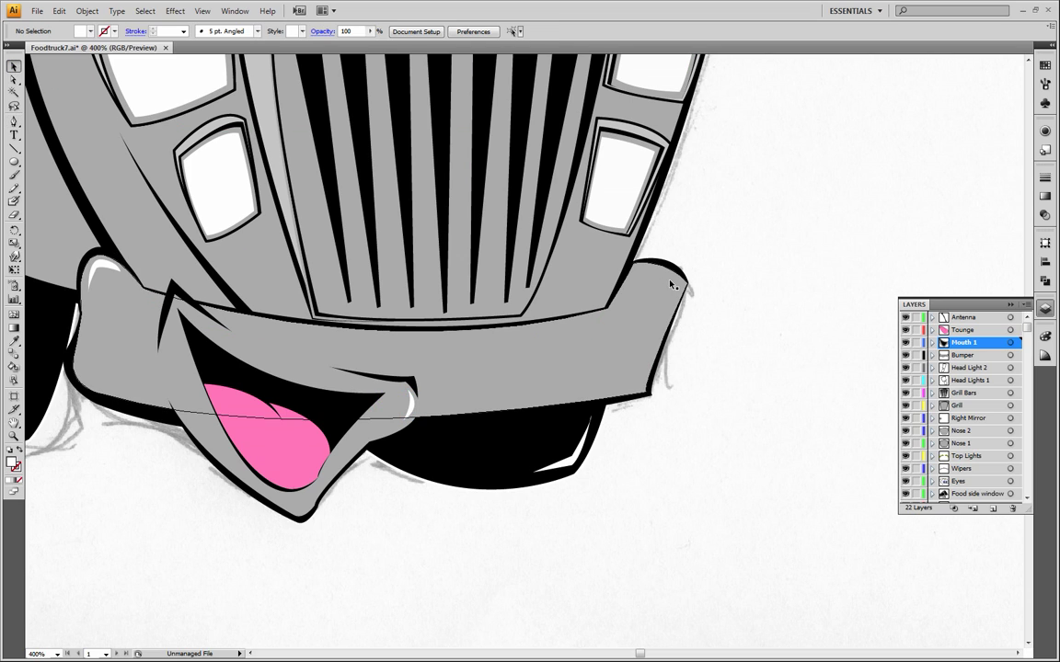
Step: Draw a small angled highlight with the Pen tool on the bumper just below the nose's far lower corner, filled white without a stroke
left_click(14, 121)
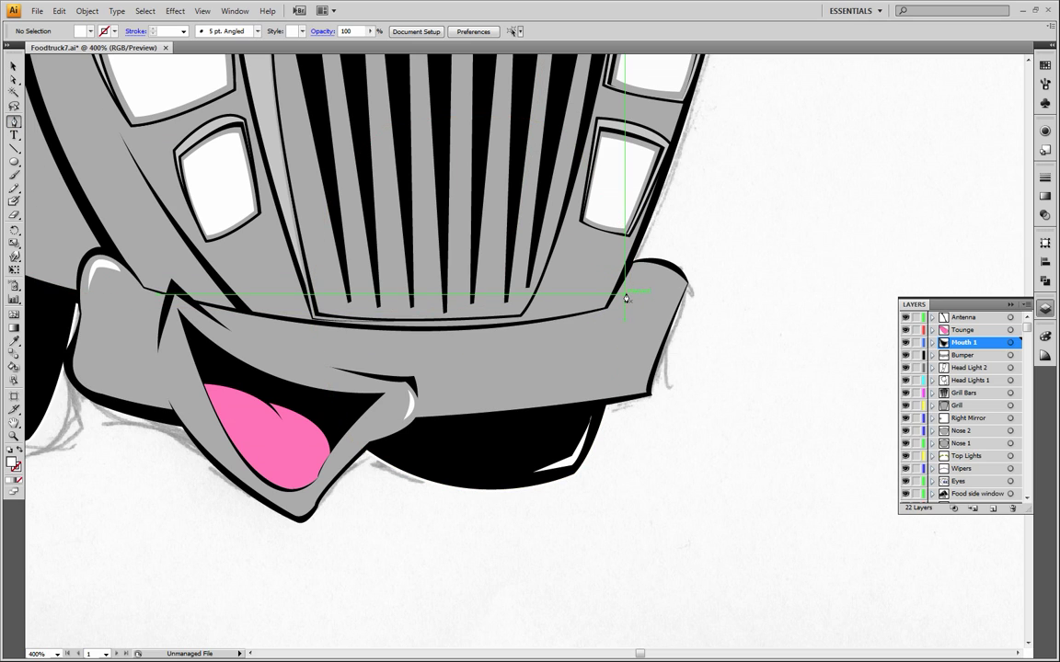
left_click_drag(607, 309, 628, 301)
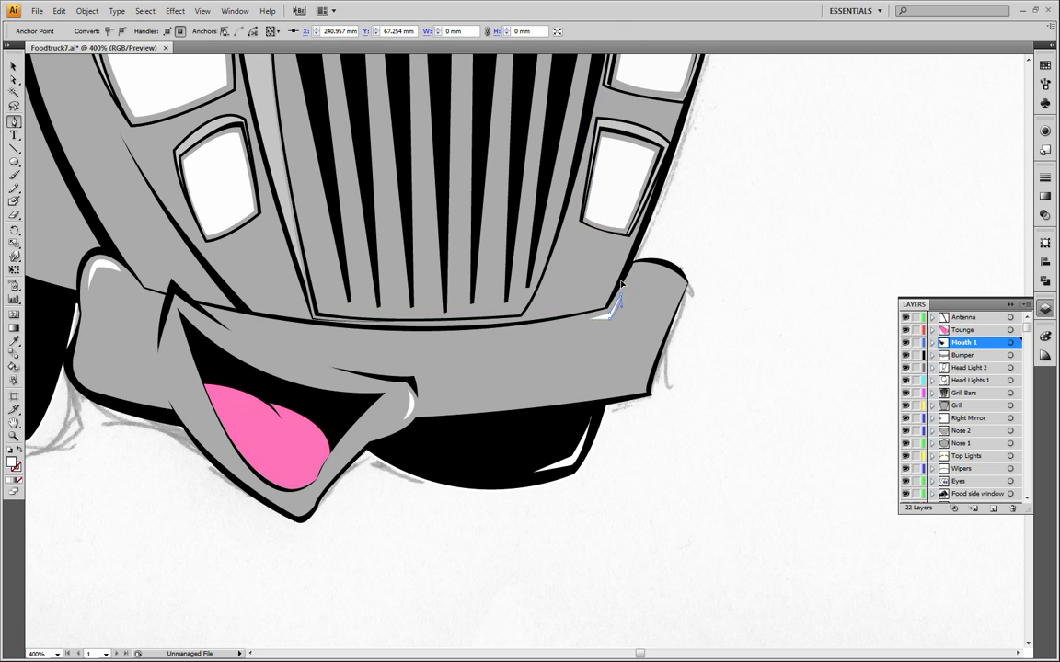
key("v")
left_click(674, 191)
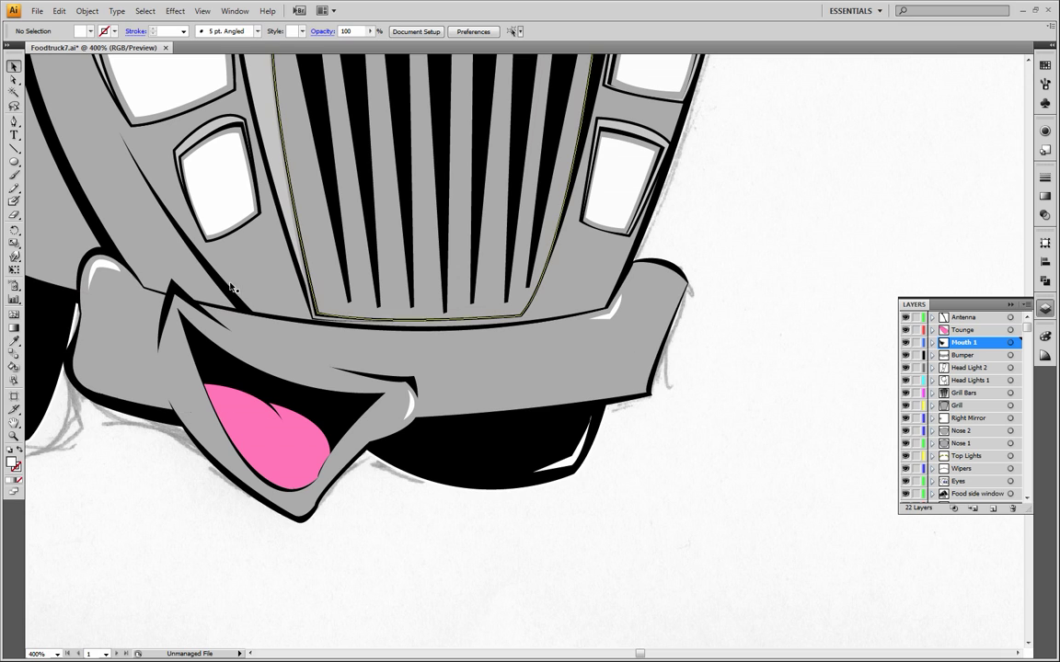
Step: Select the small rear side window's black shape on the Food side window layer
left_click(13, 436)
left_click(368, 346, "alt")
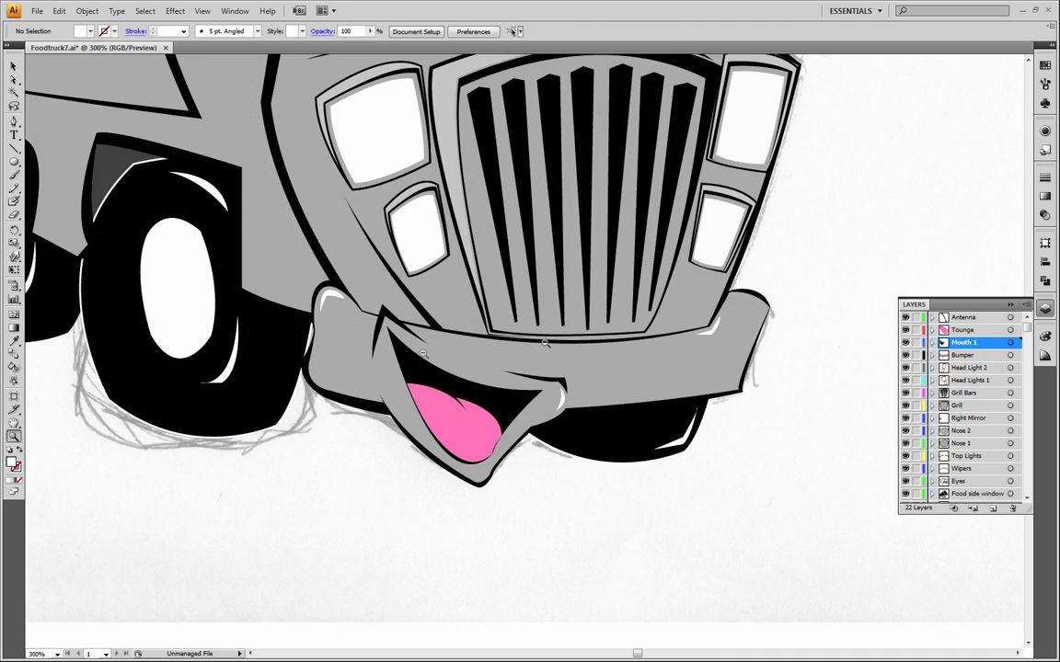
left_click(492, 309, "alt")
left_click(507, 296, "alt")
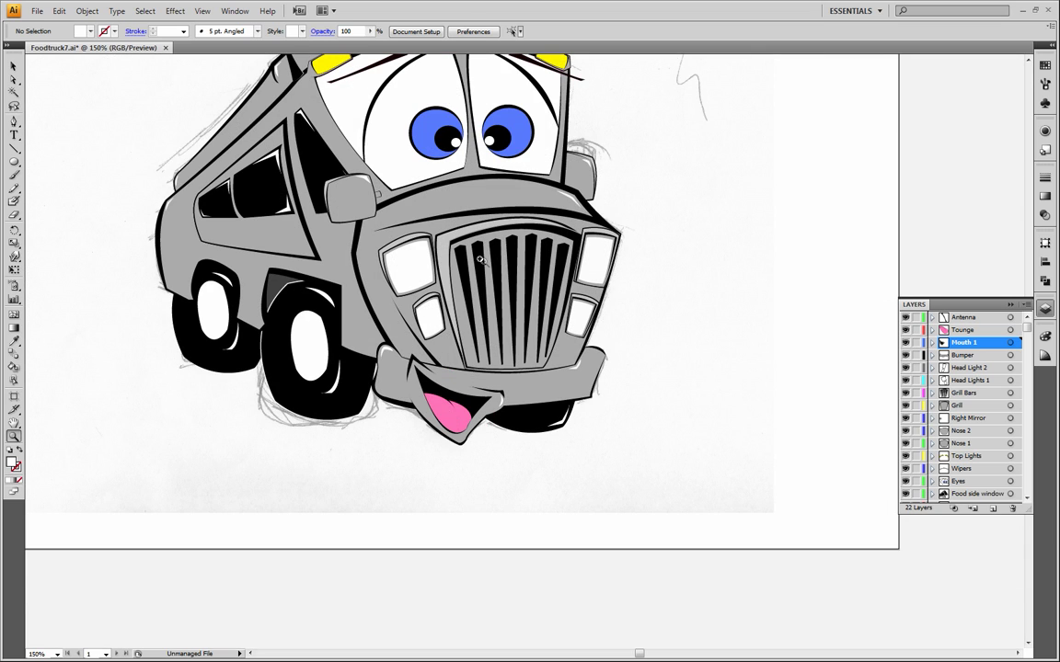
left_click_drag(450, 224, 482, 336)
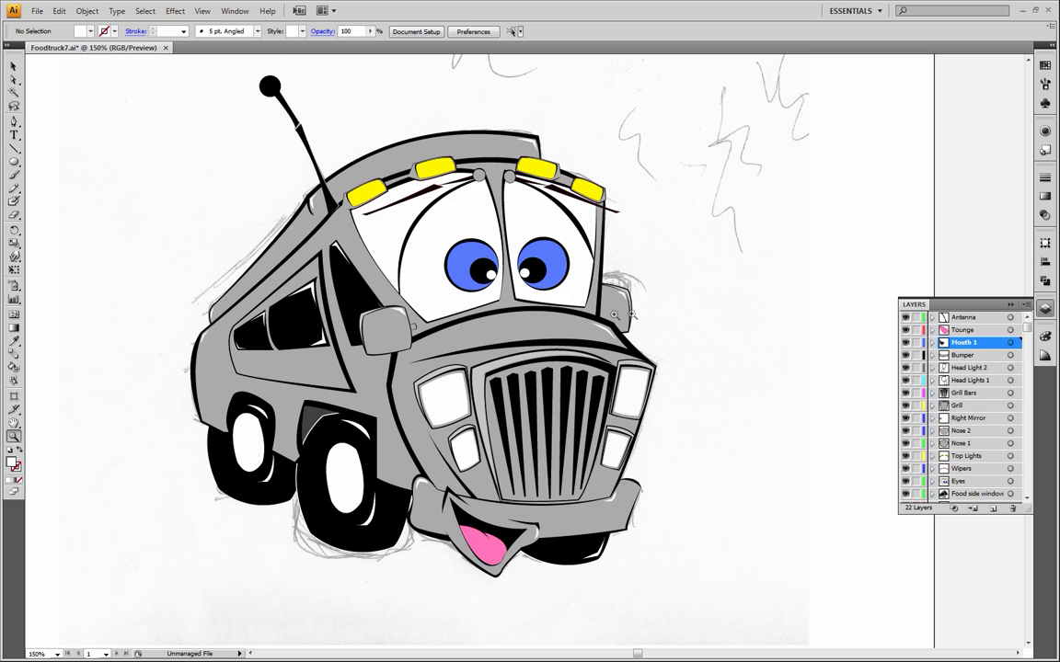
left_click(14, 67)
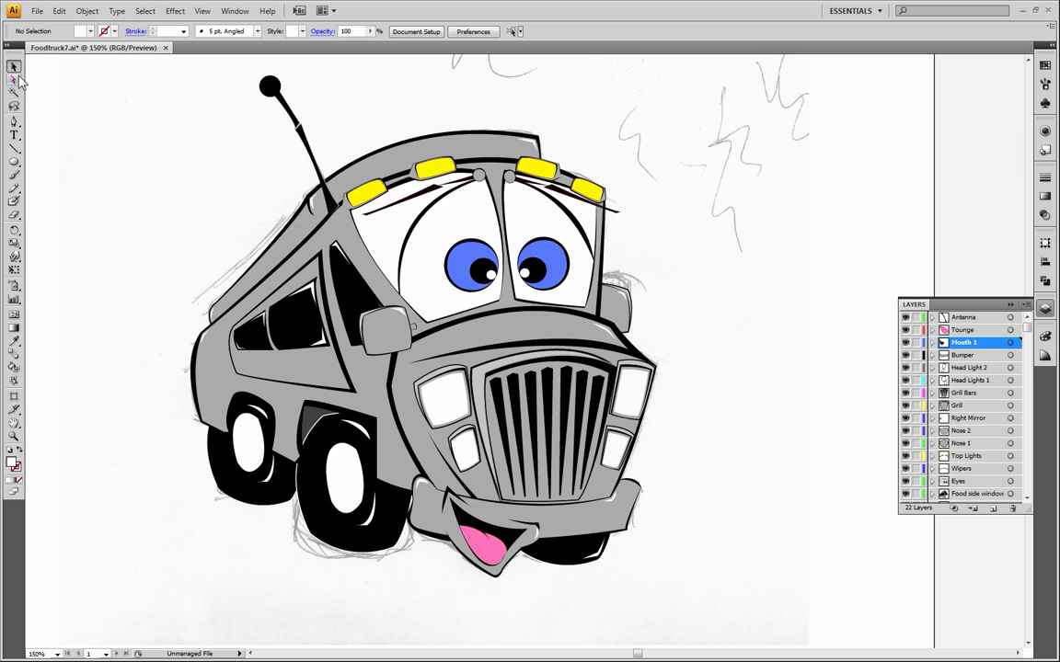
left_click(374, 347)
left_click(261, 336)
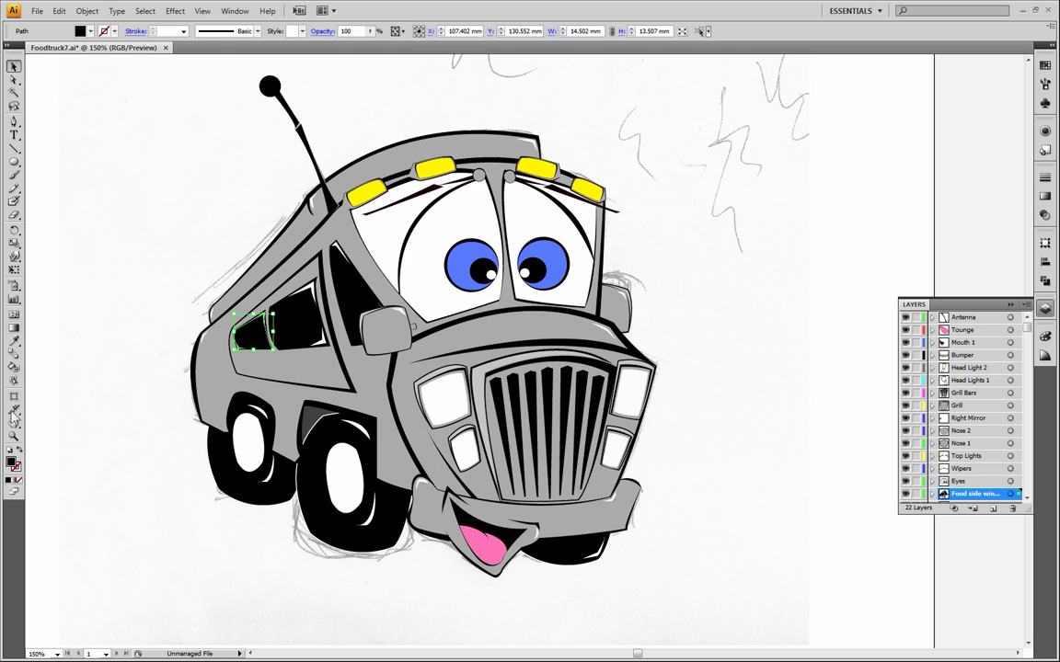
left_click(14, 436)
left_click(253, 353)
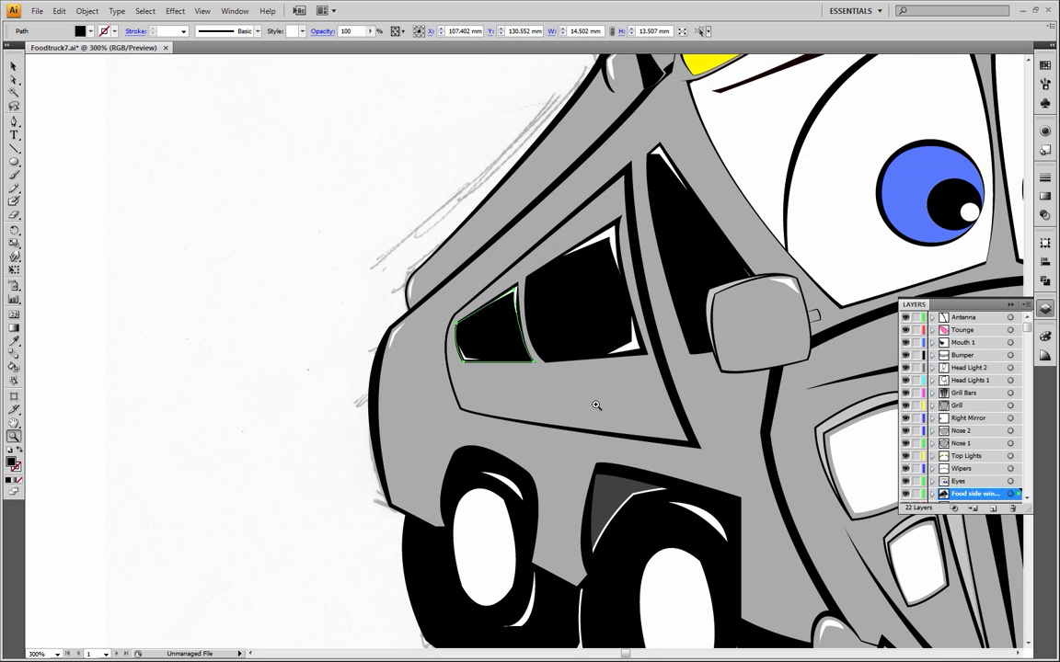
Step: Try a light gray fill with a 1 pt black stroke on the small rear side window, and undo the color changes
left_click(14, 328)
left_click(16, 467)
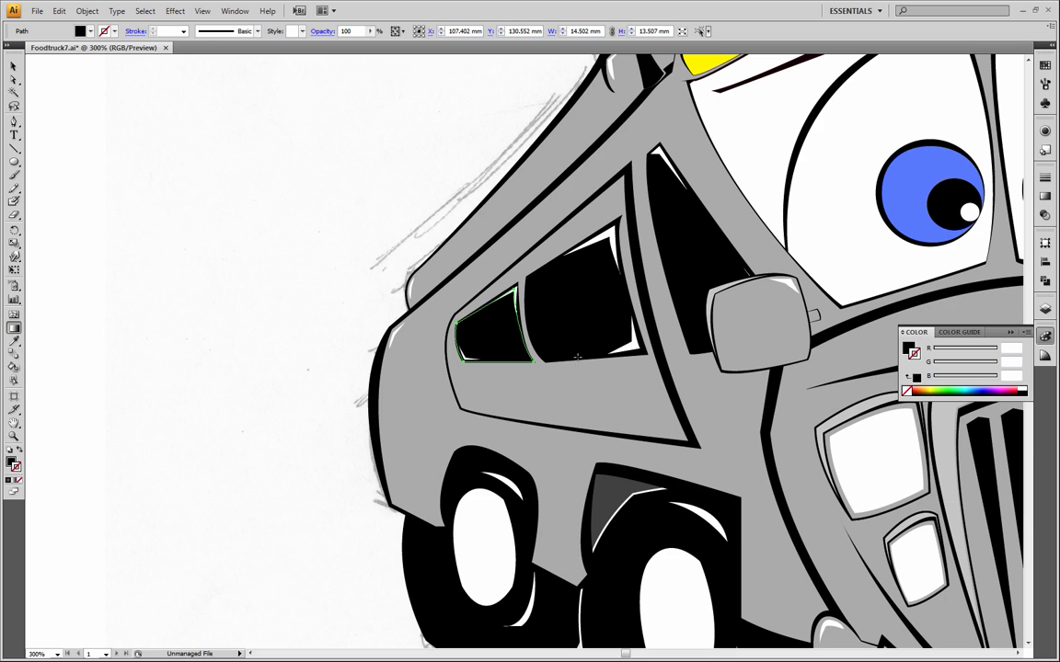
left_click(1045, 65)
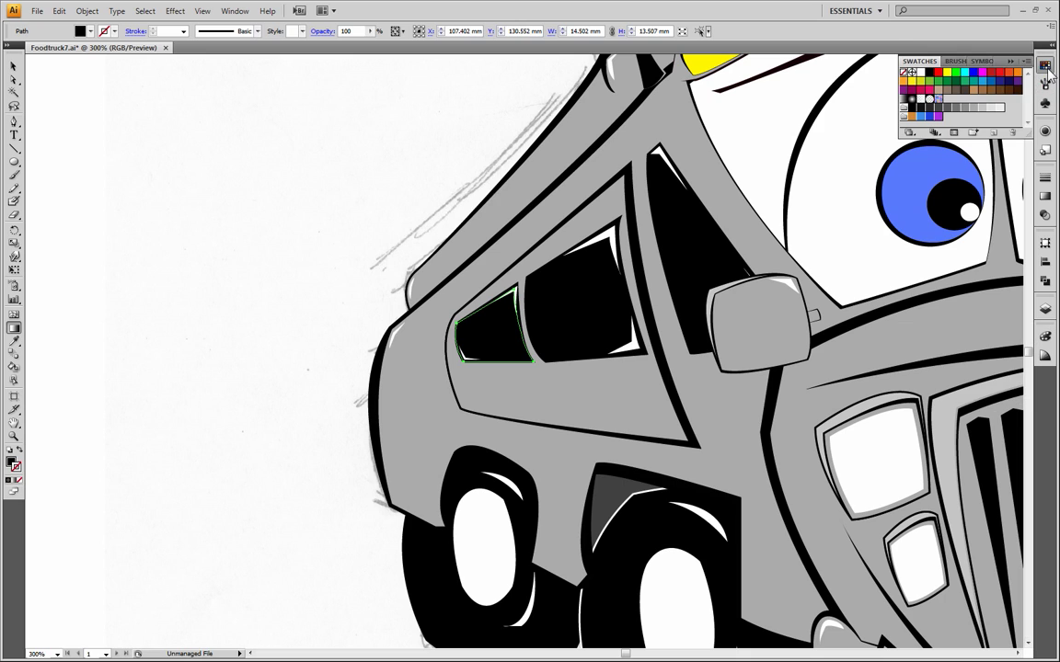
left_click(984, 109)
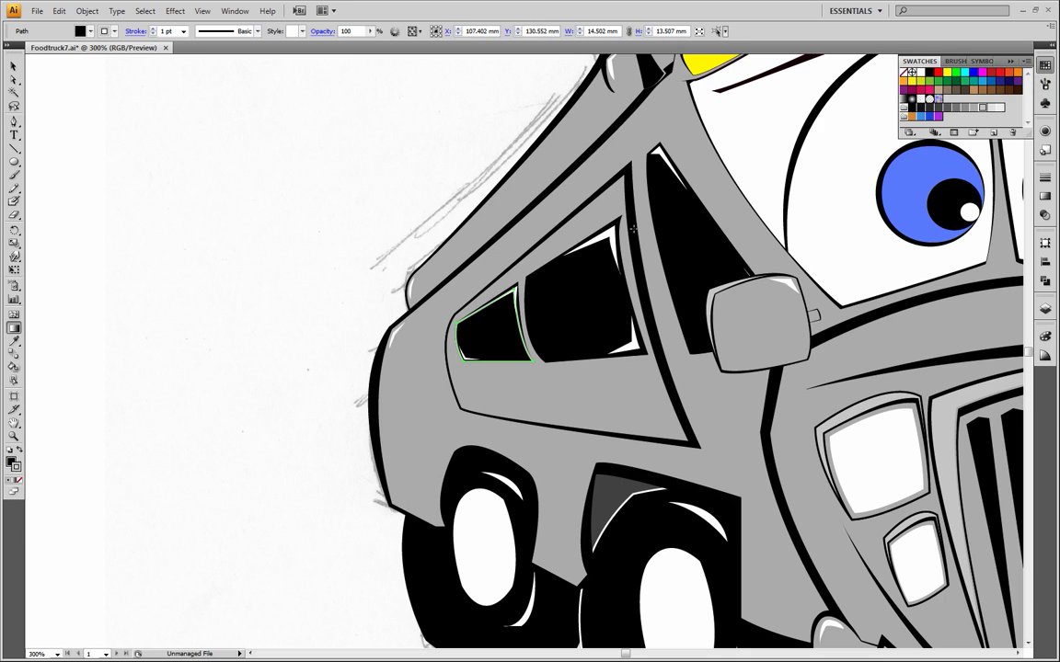
left_click(20, 451)
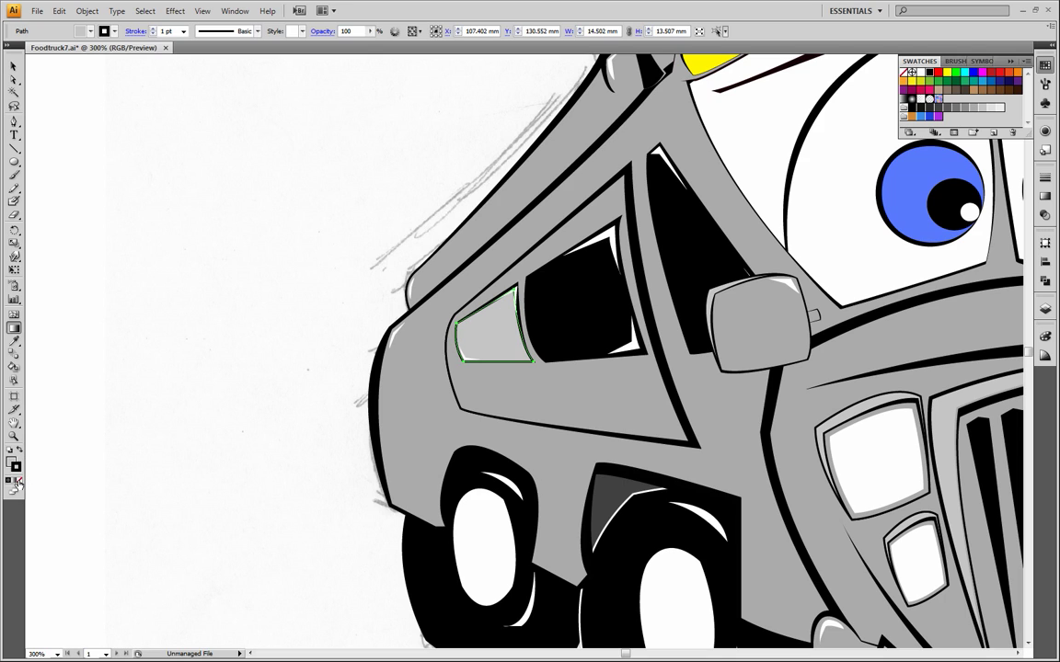
left_click(16, 481)
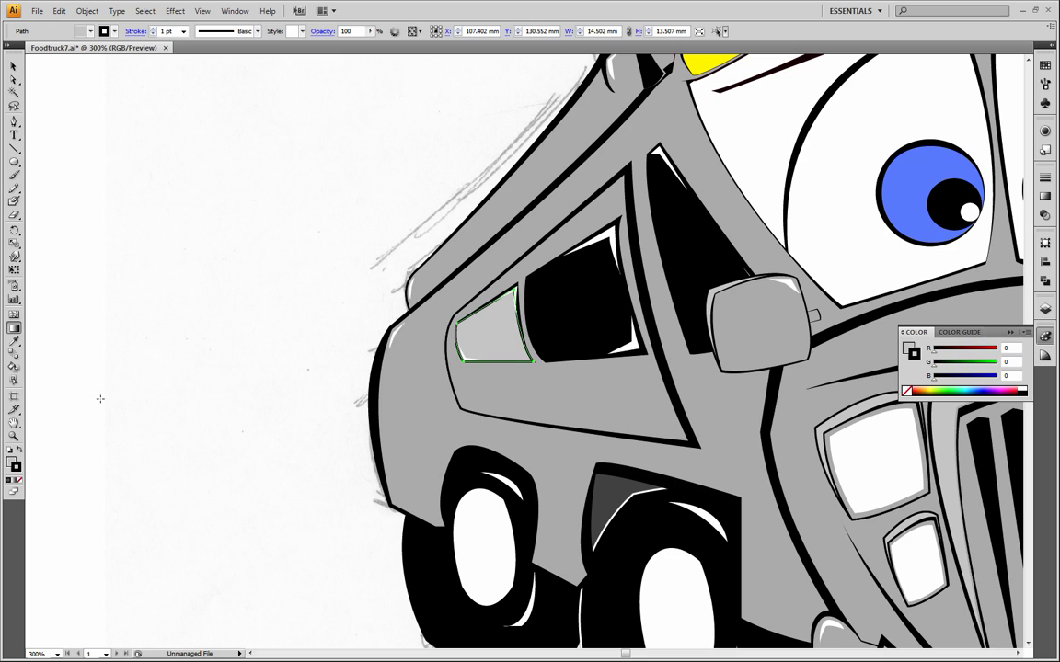
key("ctrl+z")
key("ctrl+z")
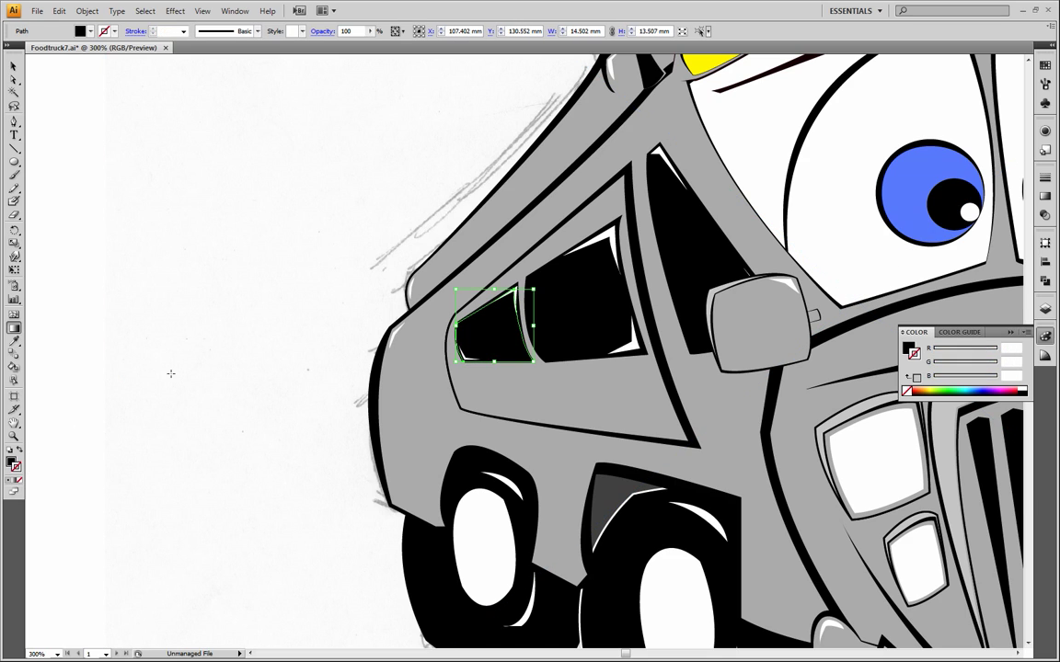
Step: Fill the small rear side window with a linear white-to-black gradient
left_click(14, 66)
left_click(98, 130)
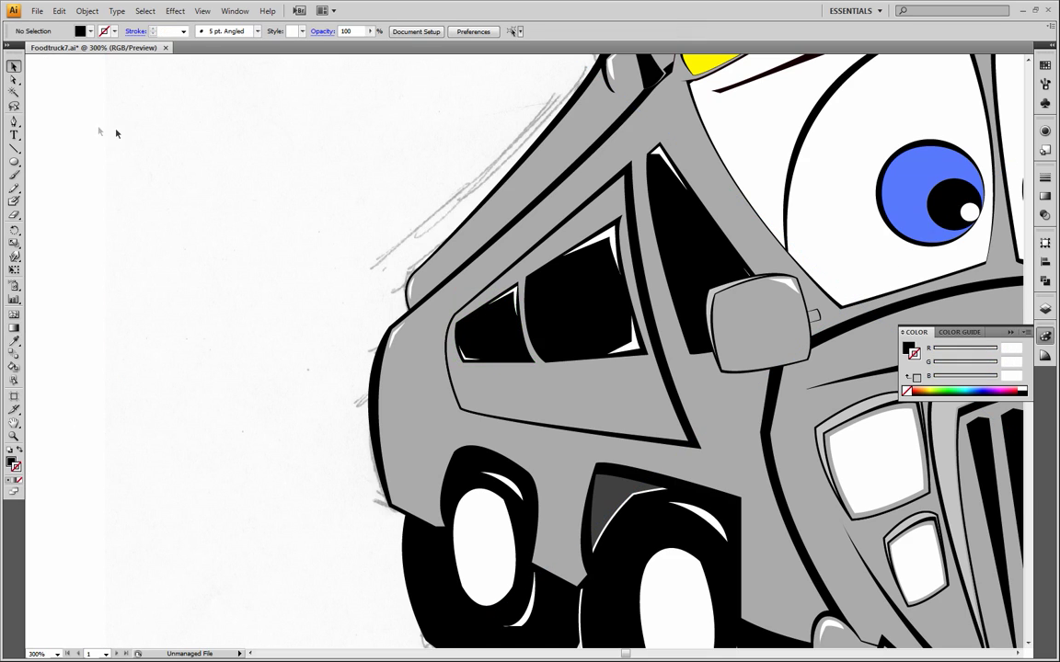
left_click(1045, 195)
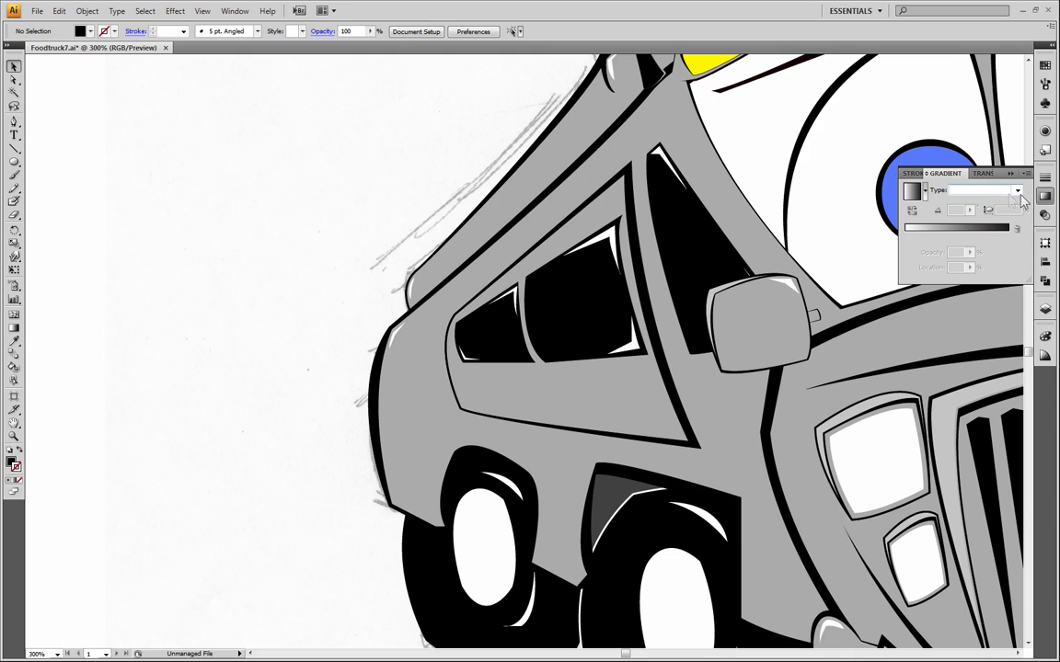
left_click(495, 326)
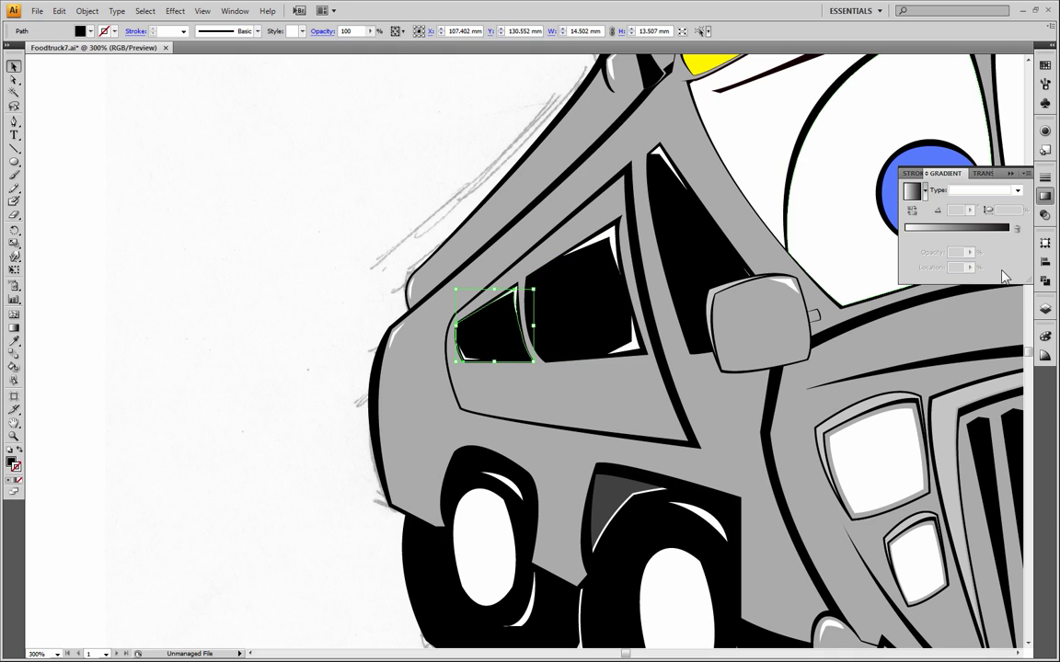
left_click(14, 327)
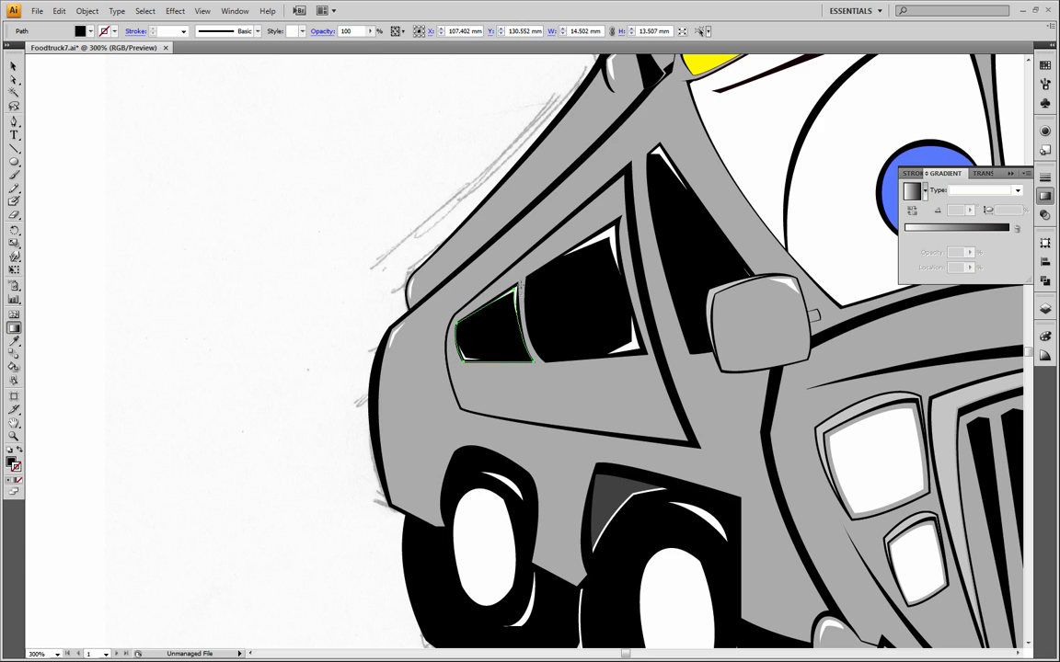
left_click_drag(484, 344, 515, 303)
left_click(999, 229)
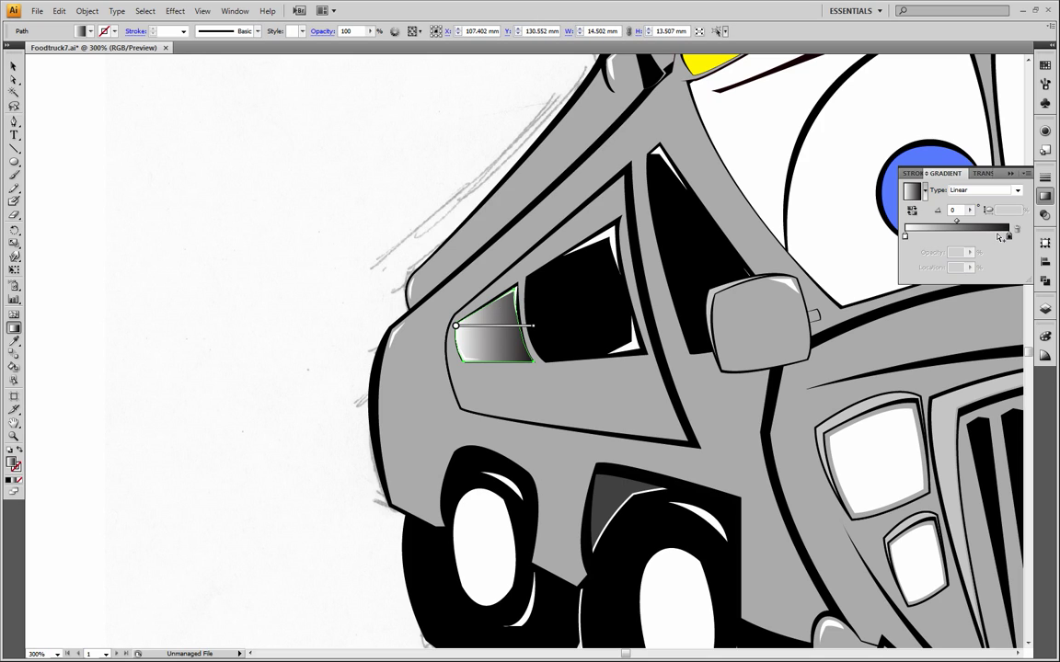
Step: Redirect the small rear side window's gradient to about -82° so it runs from white at its upper edge to black at its lower edge
mouse_move(487, 334)
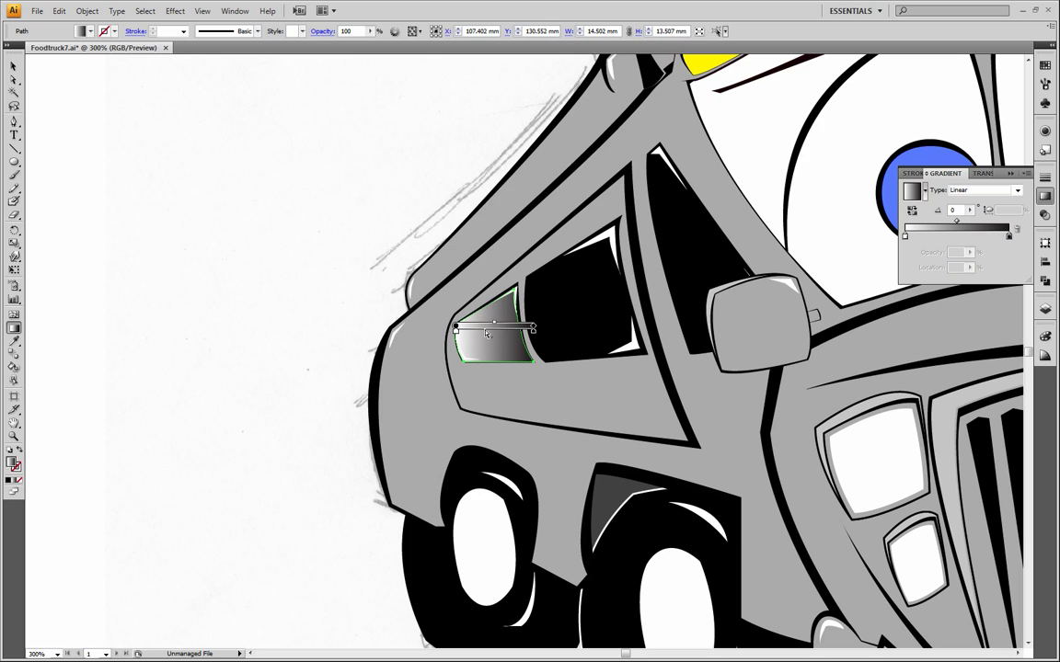
left_click_drag(518, 306, 498, 339)
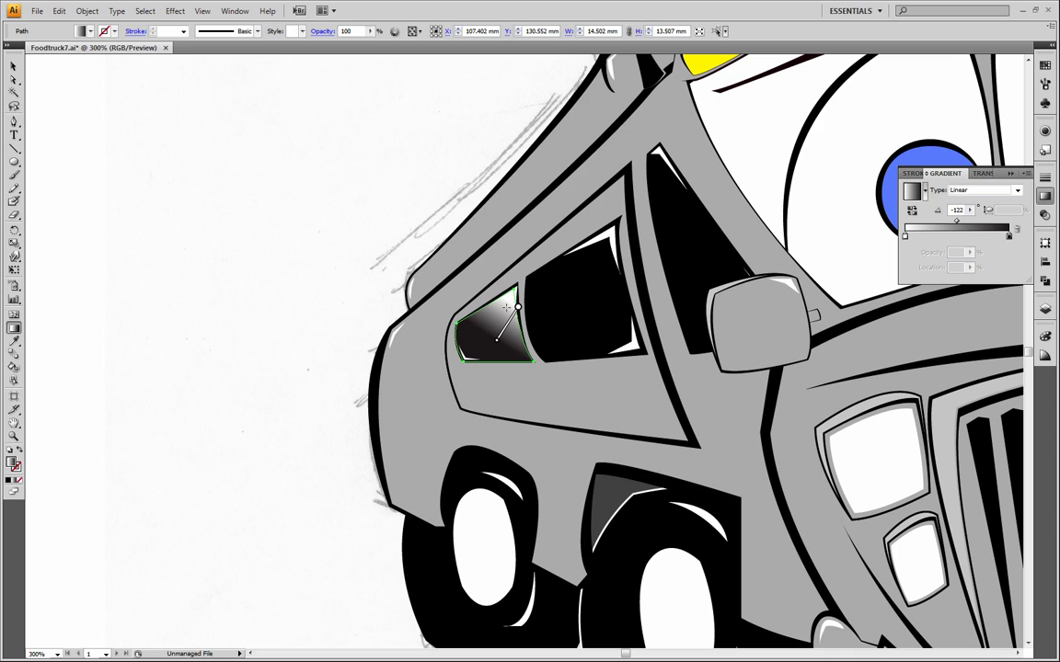
left_click_drag(521, 300, 473, 377)
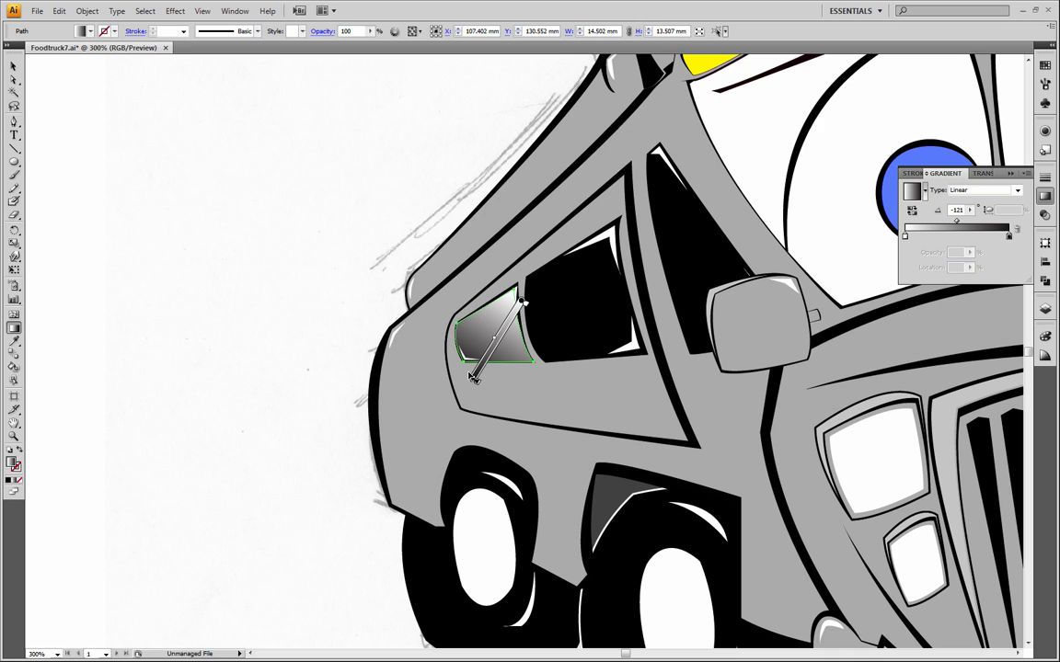
left_click_drag(486, 301, 493, 343)
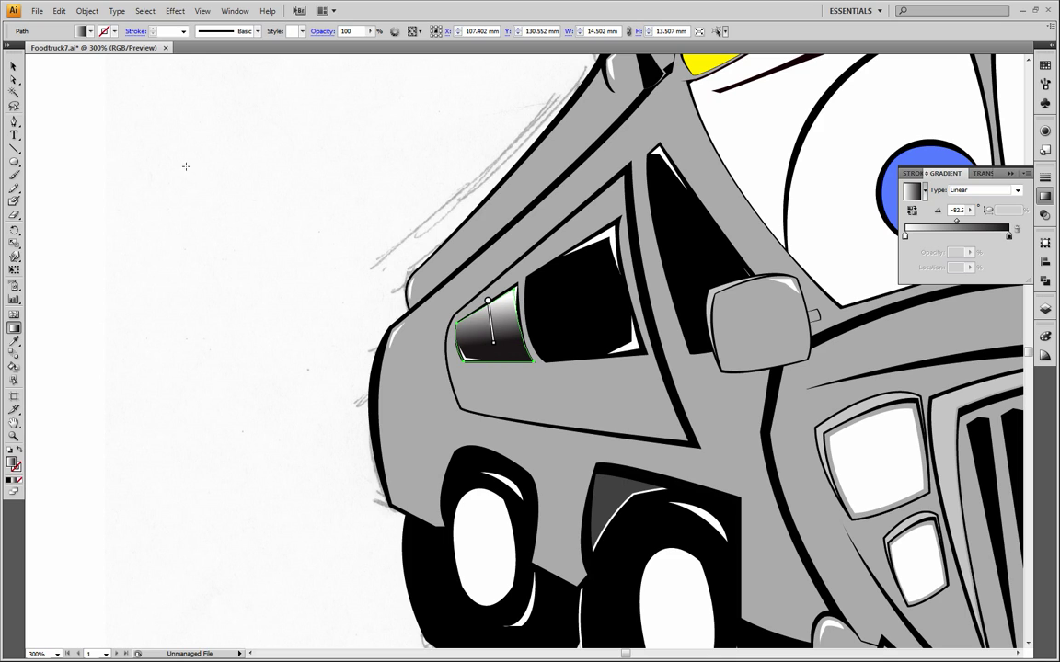
left_click(14, 66)
left_click(158, 137)
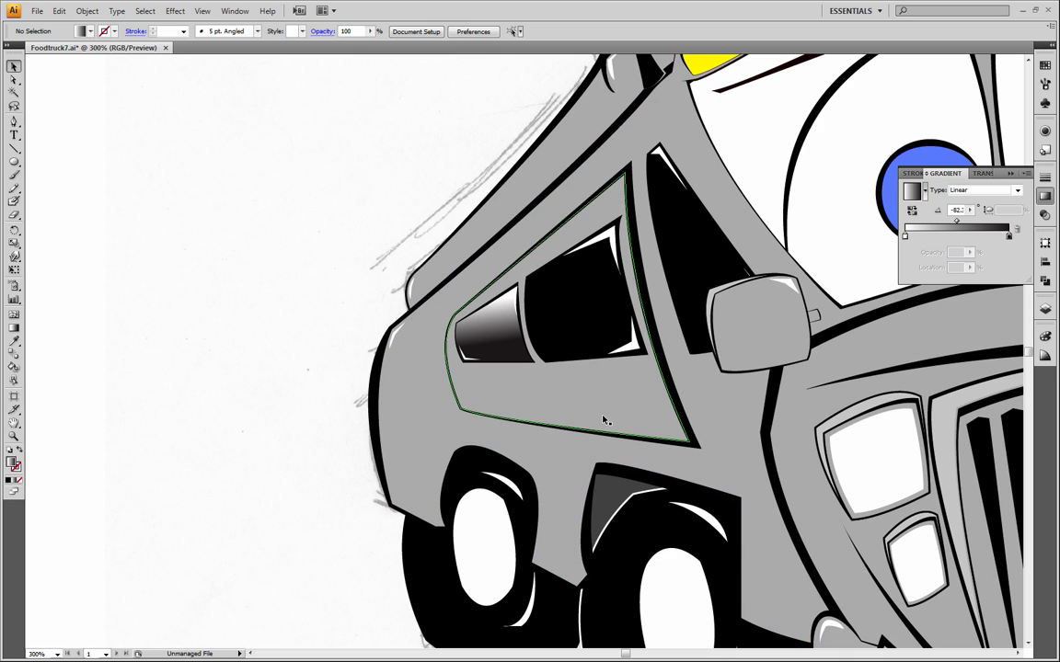
key("ctrl+z")
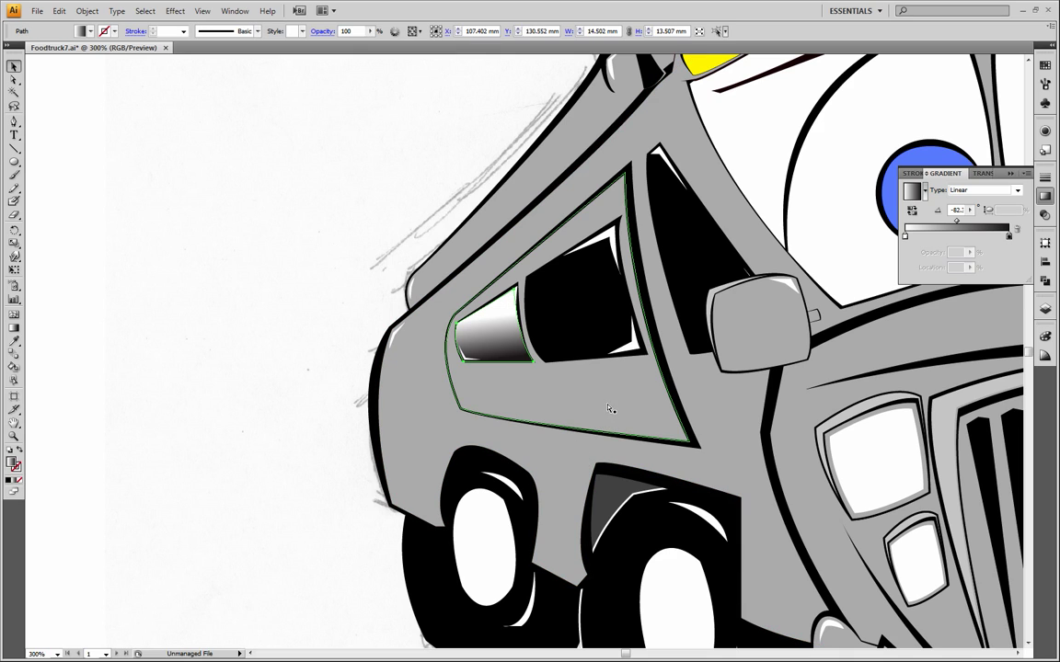
left_click(299, 299)
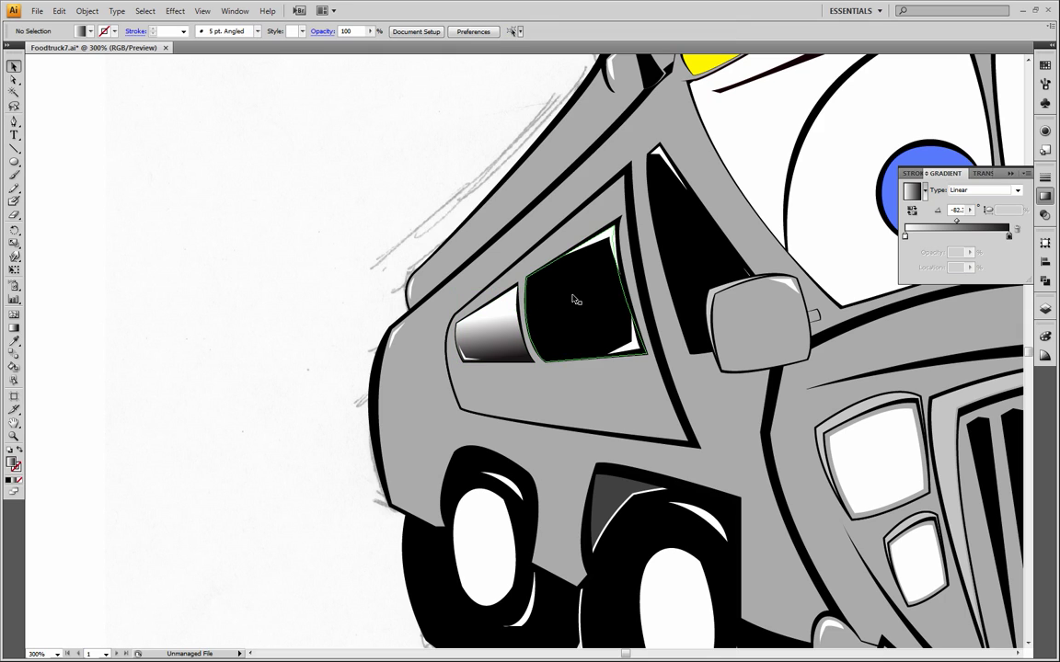
Step: Fill the larger side window with the linear white-to-black gradient, running downward at about -79° from a white upper half
left_click(548, 267)
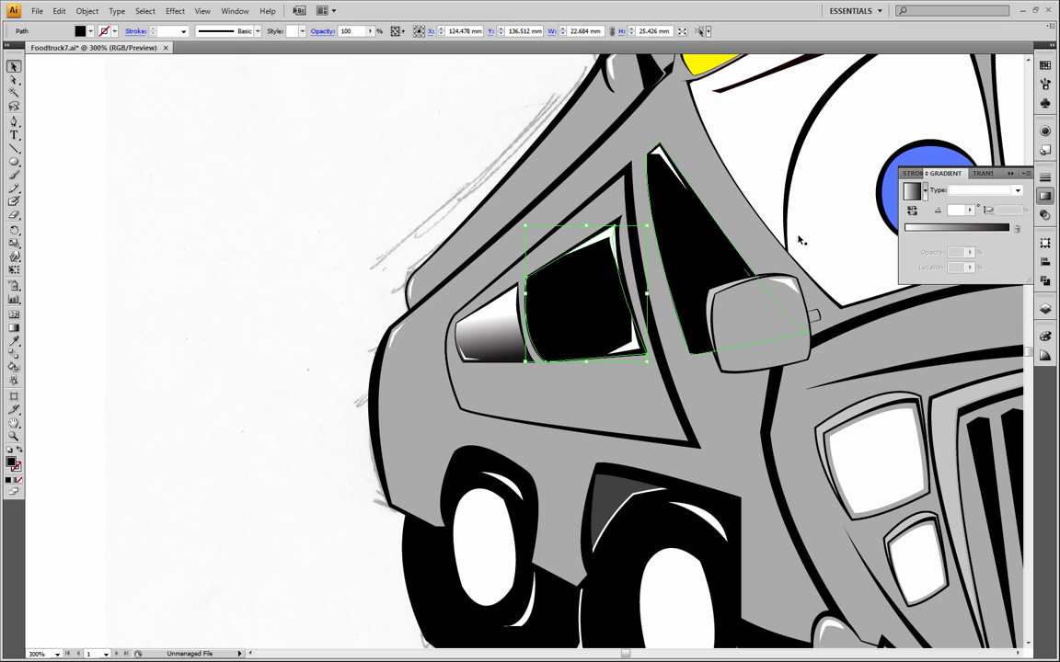
left_click(1008, 231)
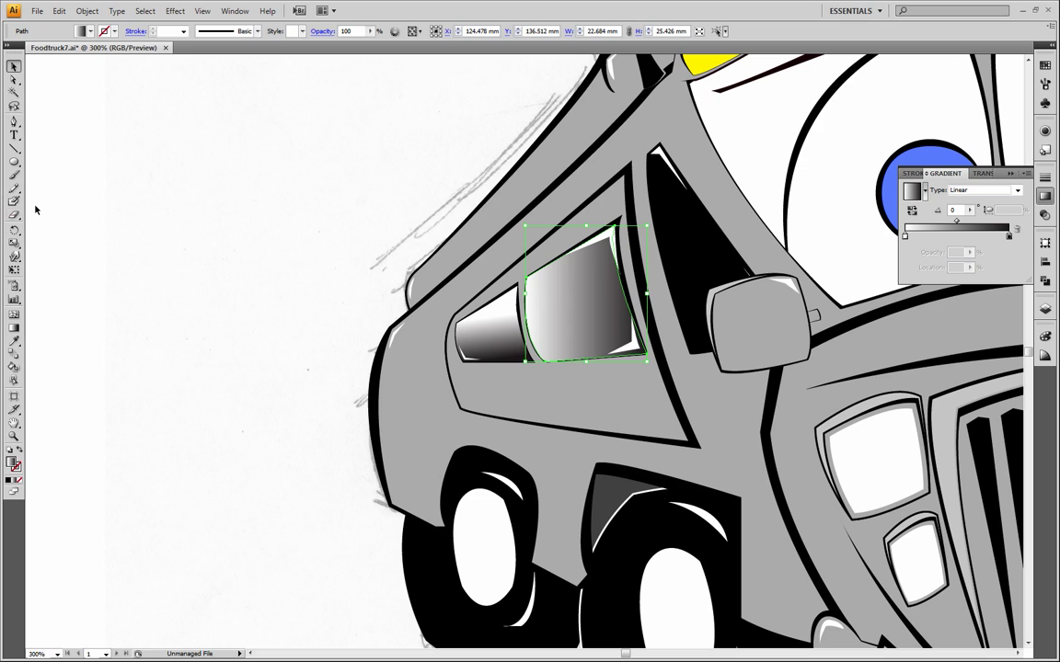
left_click(14, 328)
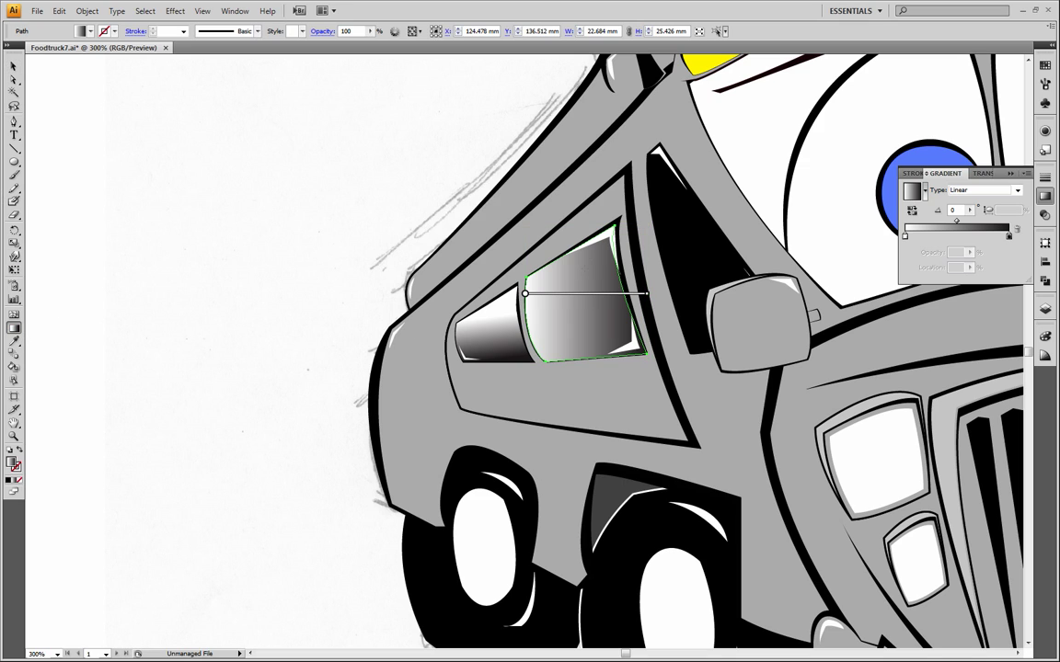
left_click_drag(603, 259, 581, 311)
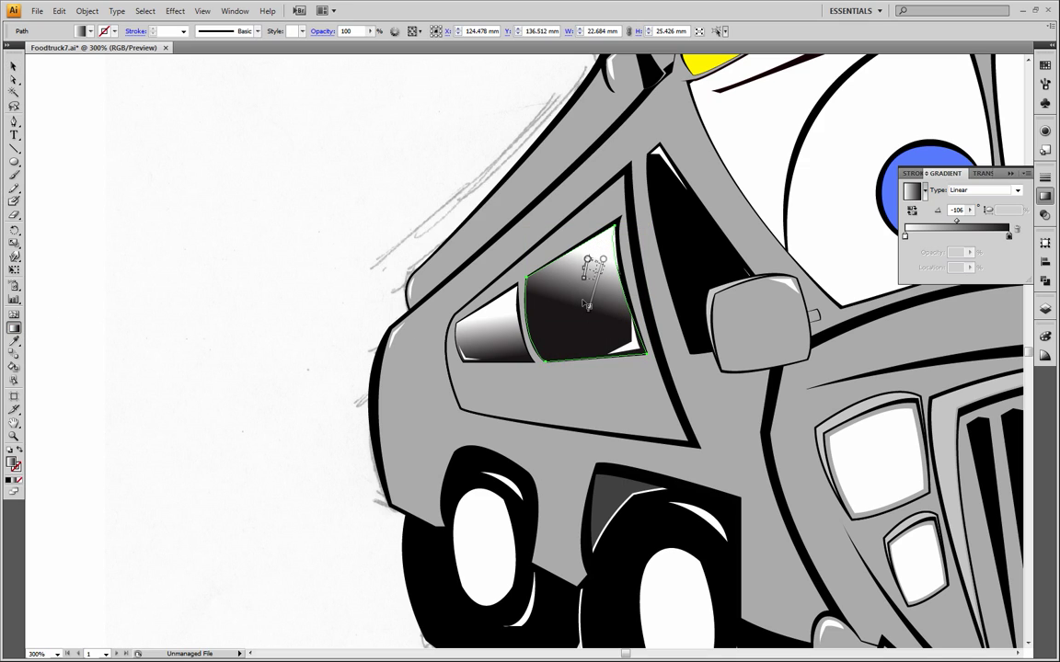
left_click_drag(589, 260, 585, 354)
left_click_drag(587, 289, 586, 354)
left_click_drag(579, 300, 593, 376)
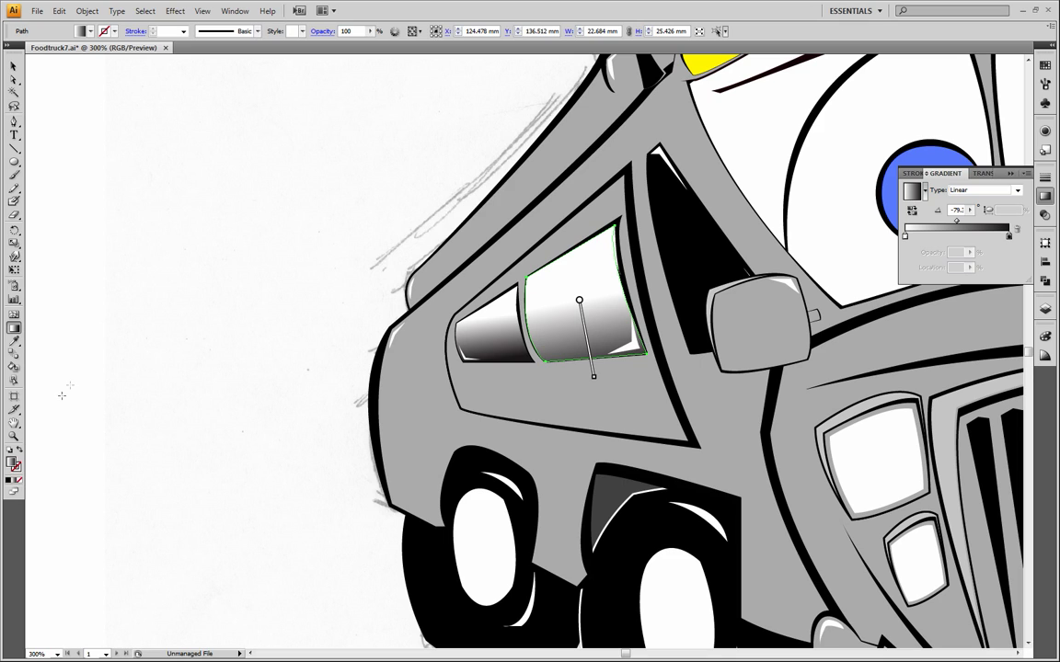
left_click(14, 66)
left_click(230, 143)
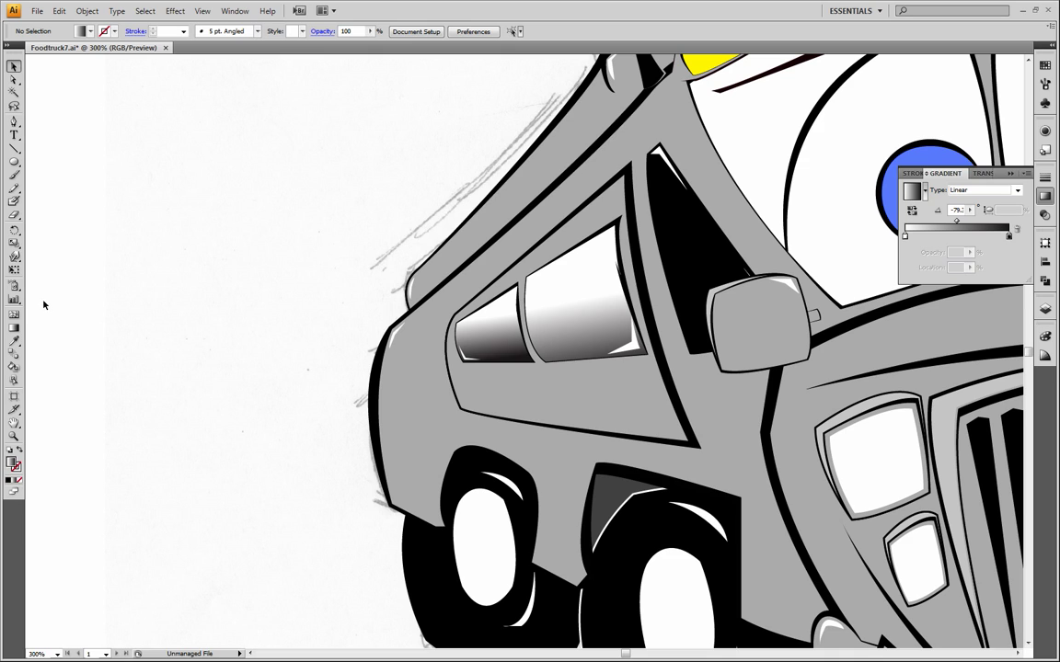
Step: Nudge the white highlight in the larger side window's upper corner slightly inward from the frame
left_click(611, 237)
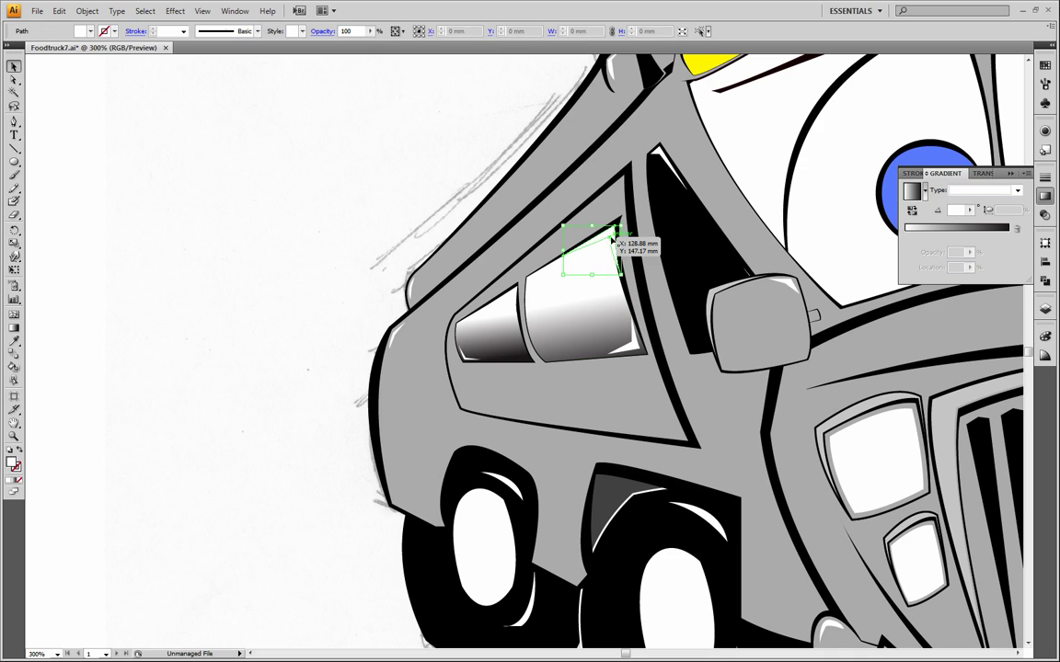
left_click_drag(612, 236, 610, 240)
left_click(333, 250)
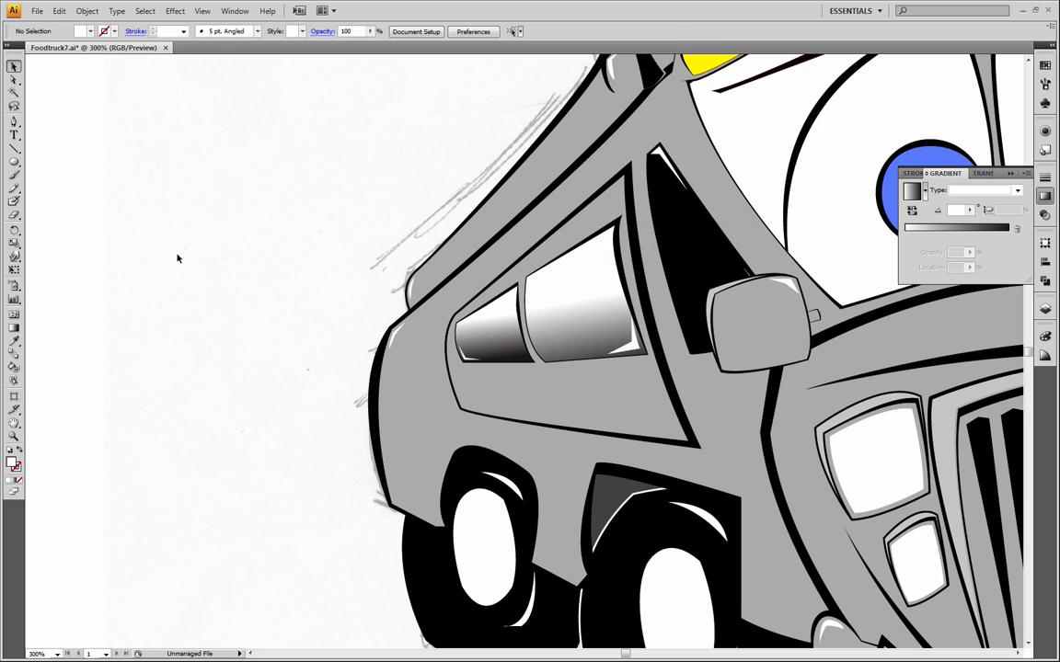
Step: Fill the black front side window behind the mirror with the linear white-to-black gradient
left_click(14, 436)
left_click(594, 396)
left_click(598, 335)
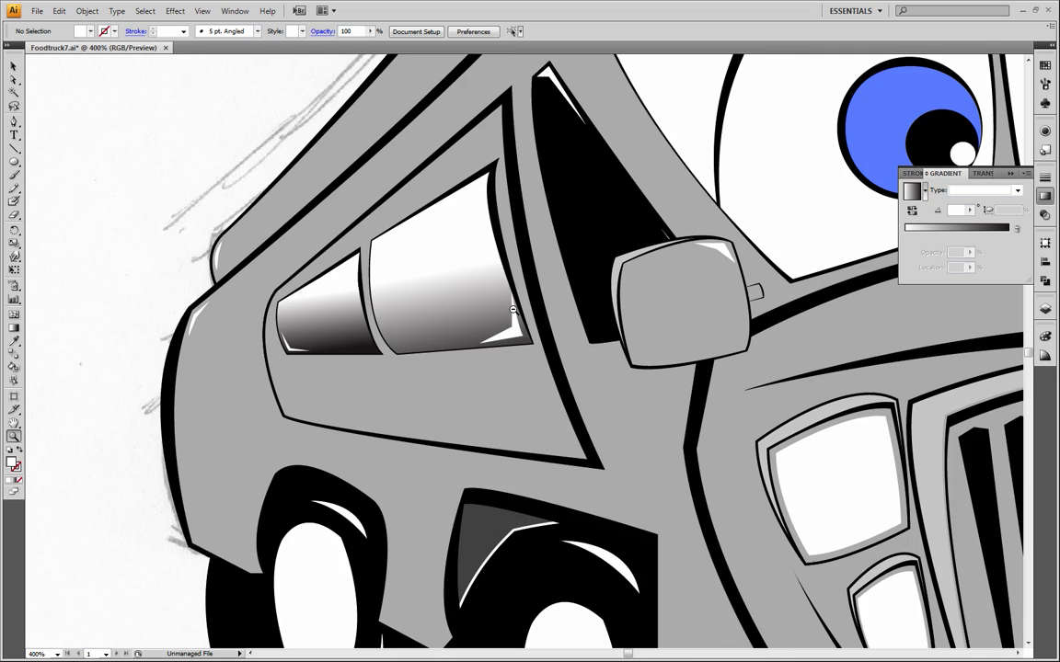
left_click(515, 299, "alt")
left_click(520, 306, "alt")
left_click(523, 309, "alt")
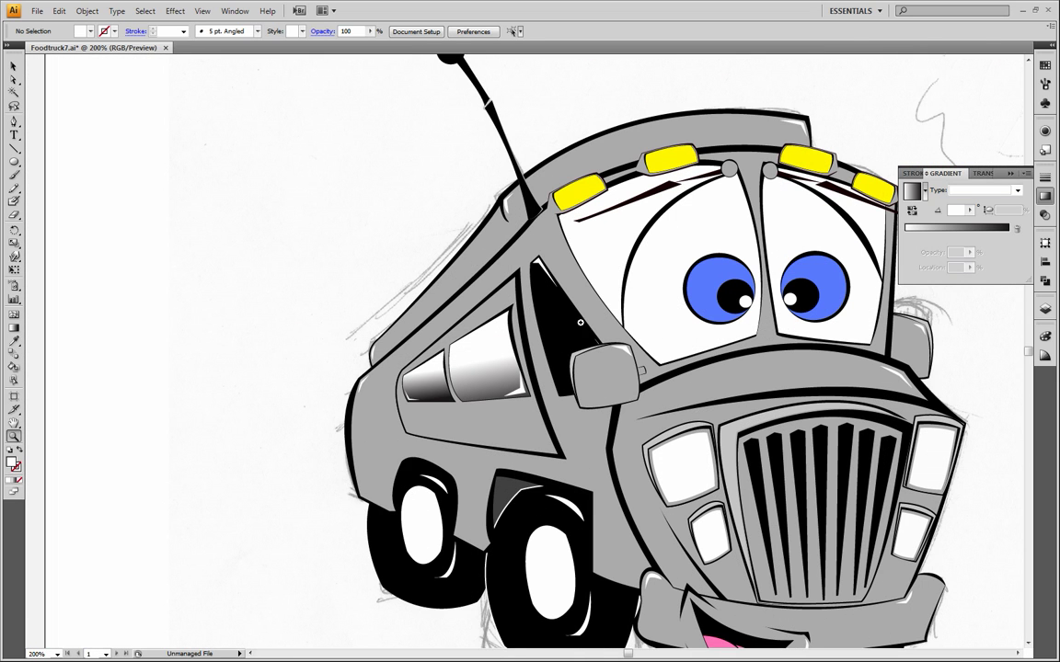
left_click(13, 67)
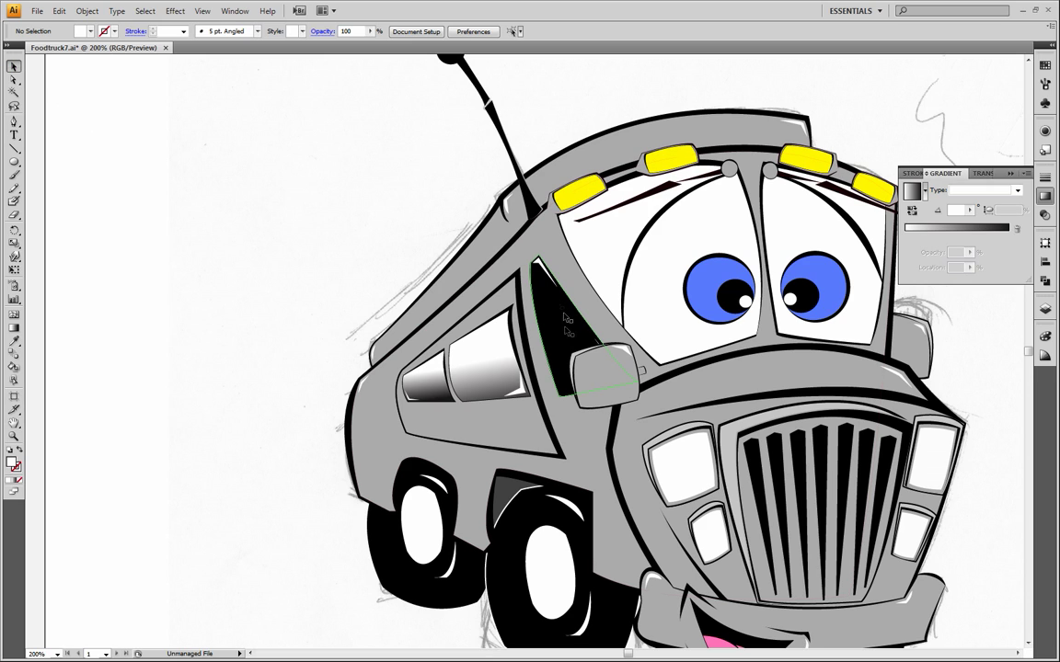
left_click(557, 321)
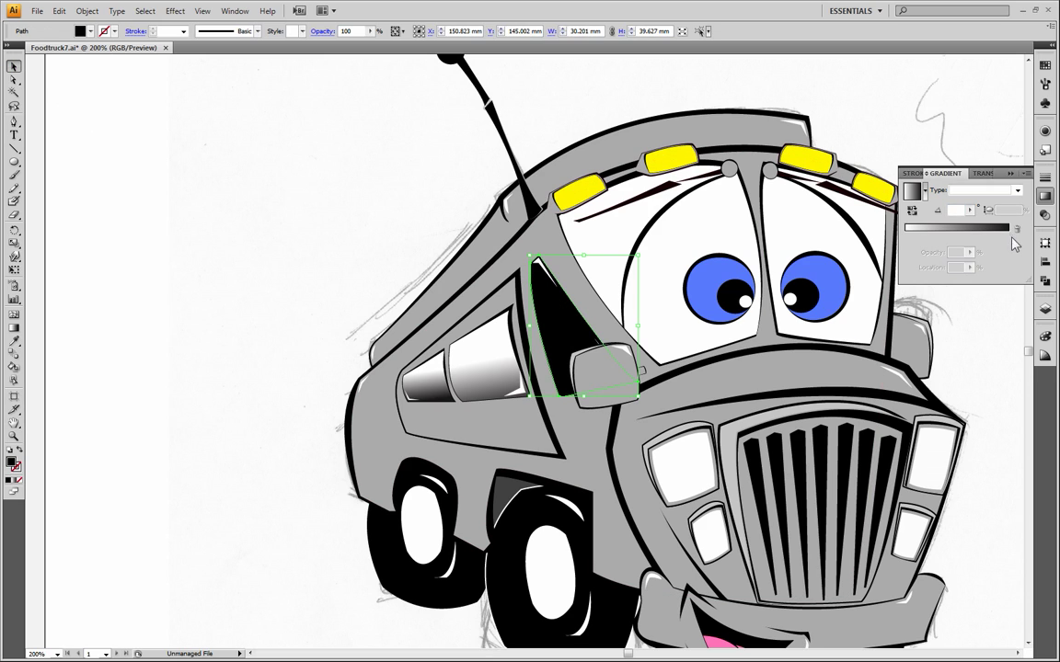
left_click(1010, 237)
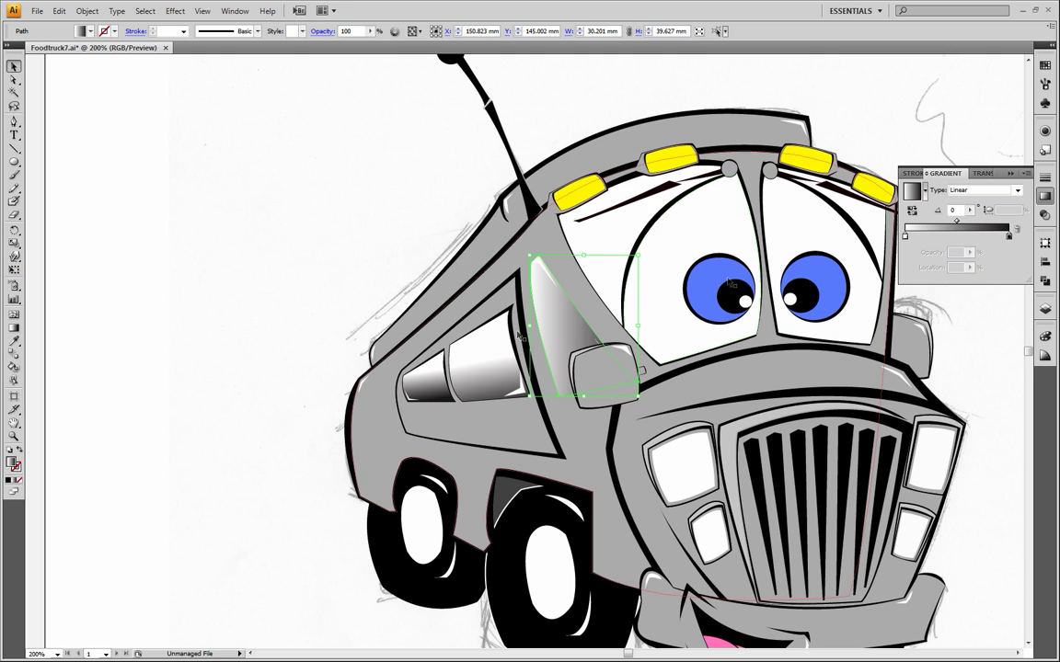
Step: Try several directions for the front side window's linear gradient, ending at about -148° so it darkens away from the windshield
left_click(14, 327)
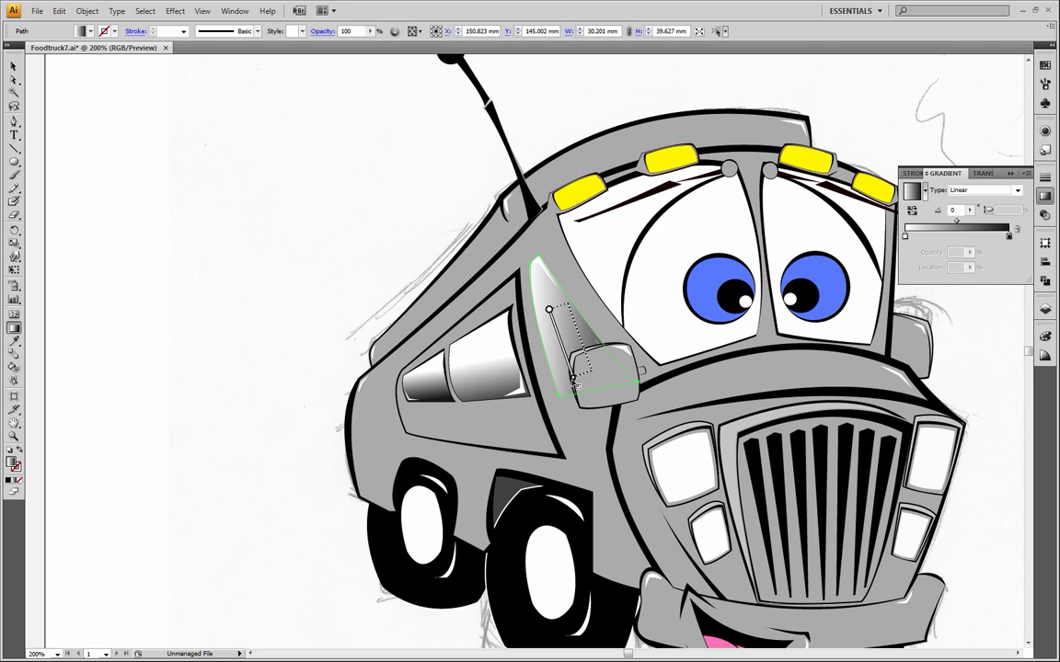
left_click_drag(574, 303, 594, 383)
left_click_drag(577, 335, 600, 395)
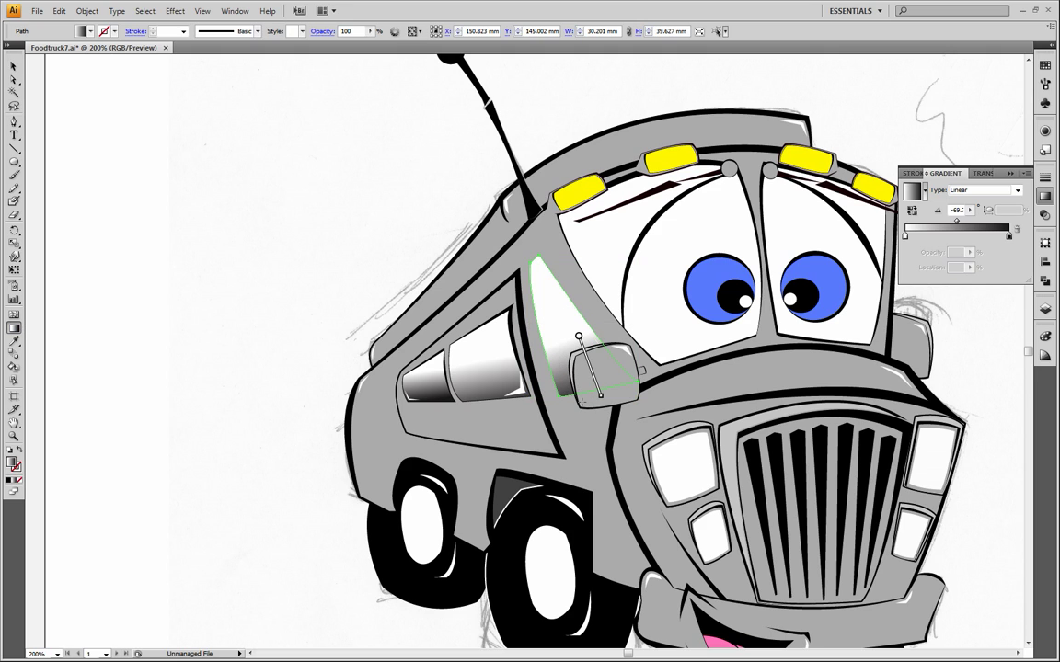
left_click_drag(575, 327, 595, 382)
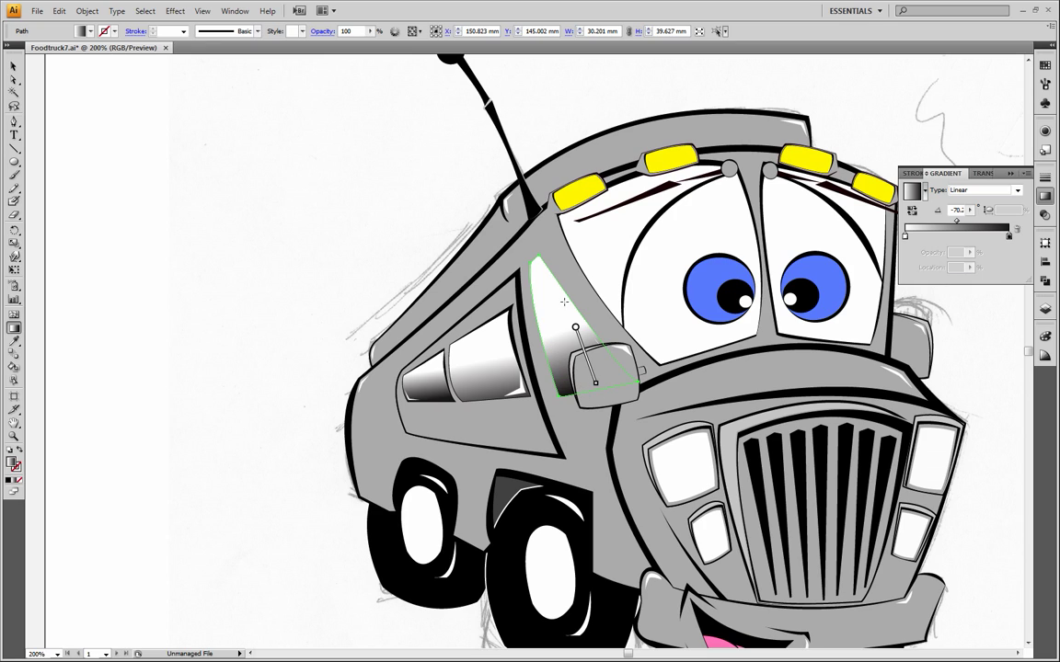
left_click_drag(585, 304, 579, 381)
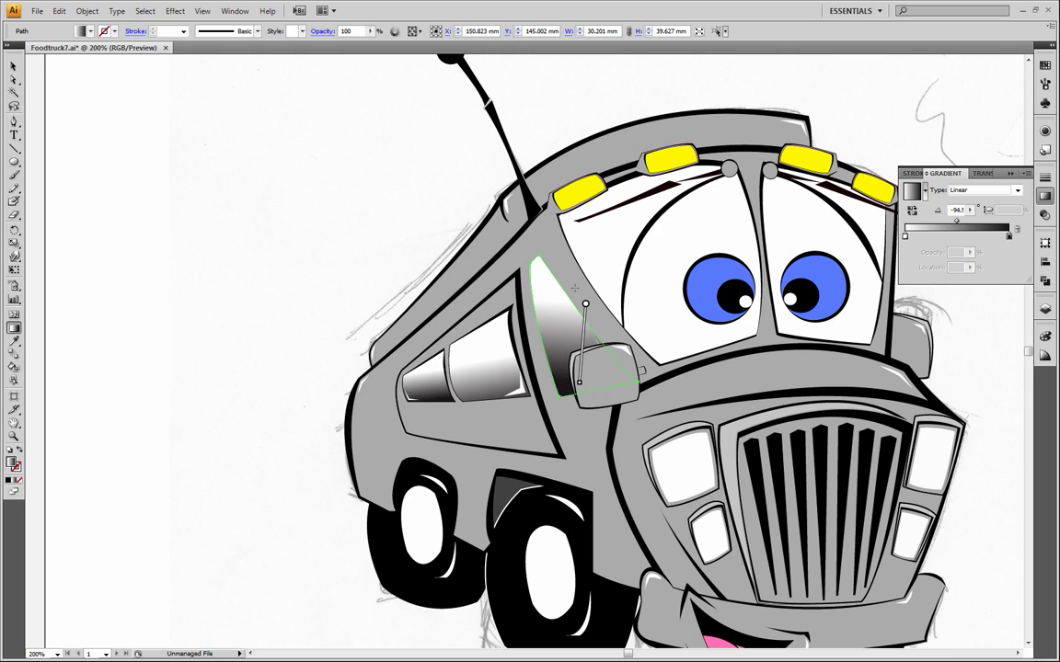
left_click_drag(597, 301, 571, 345)
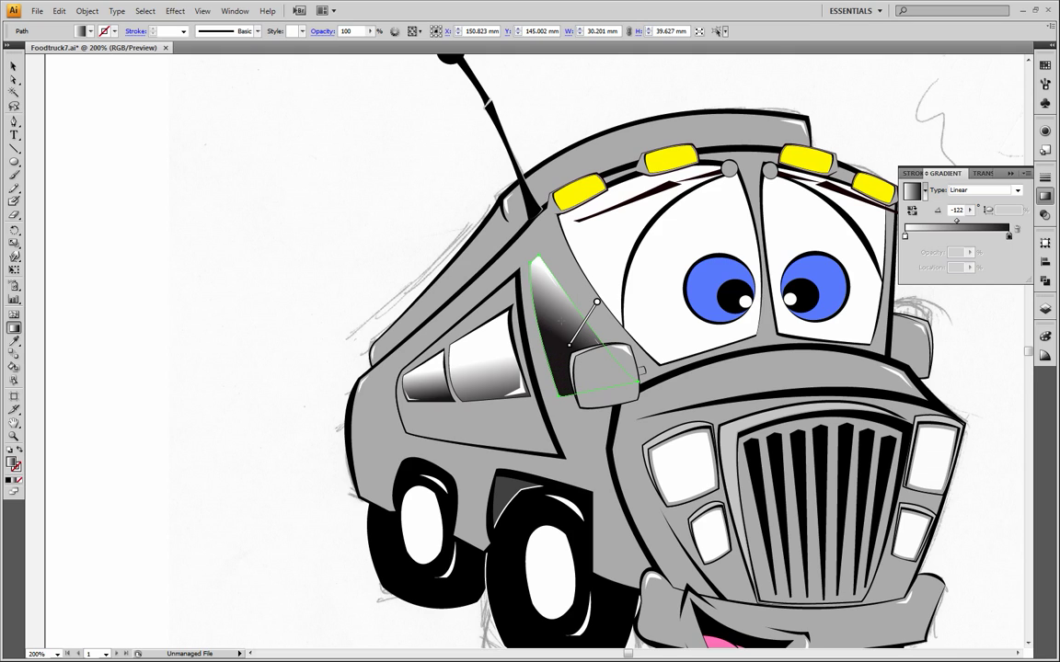
left_click_drag(597, 313, 545, 343)
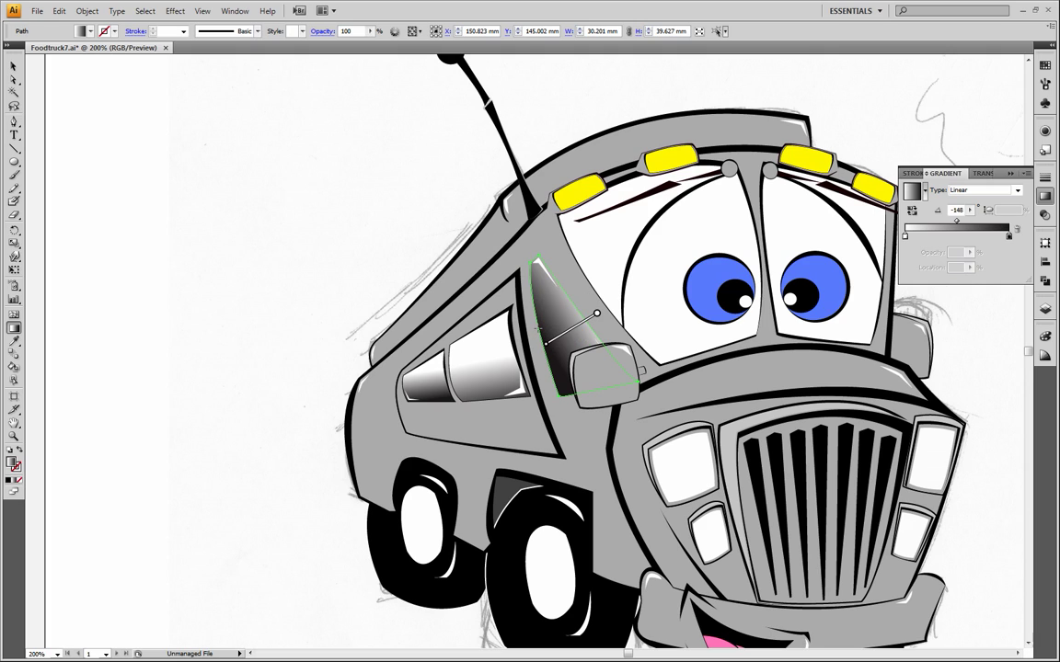
left_click(14, 66)
left_click(336, 178)
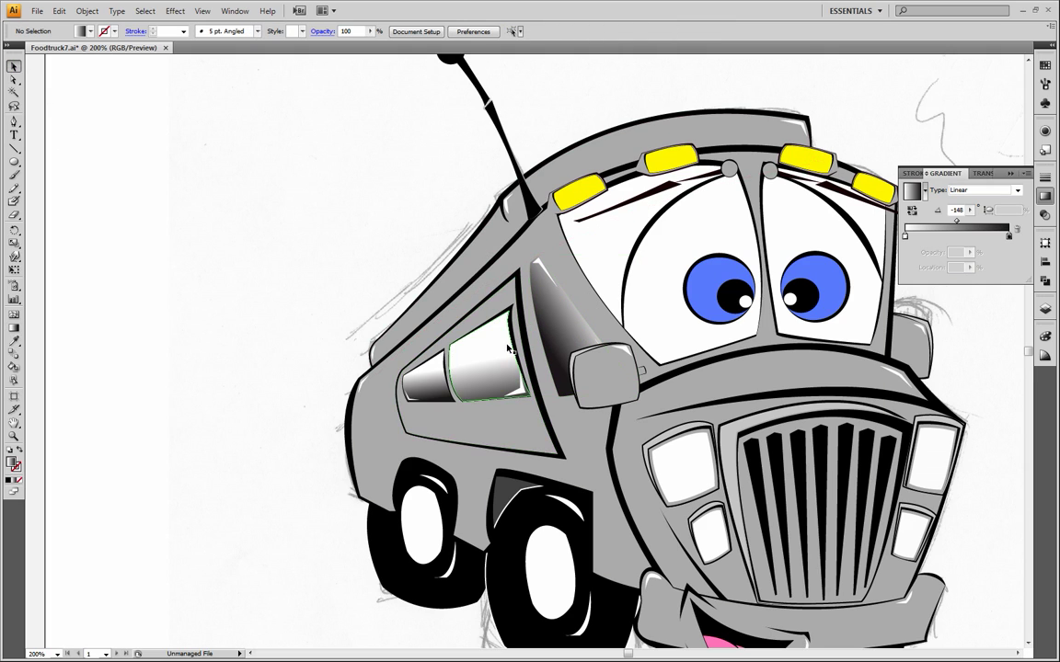
Step: Try one shared linear gradient across all three side windows, ending with a short downward span at about -83°
left_click(552, 322)
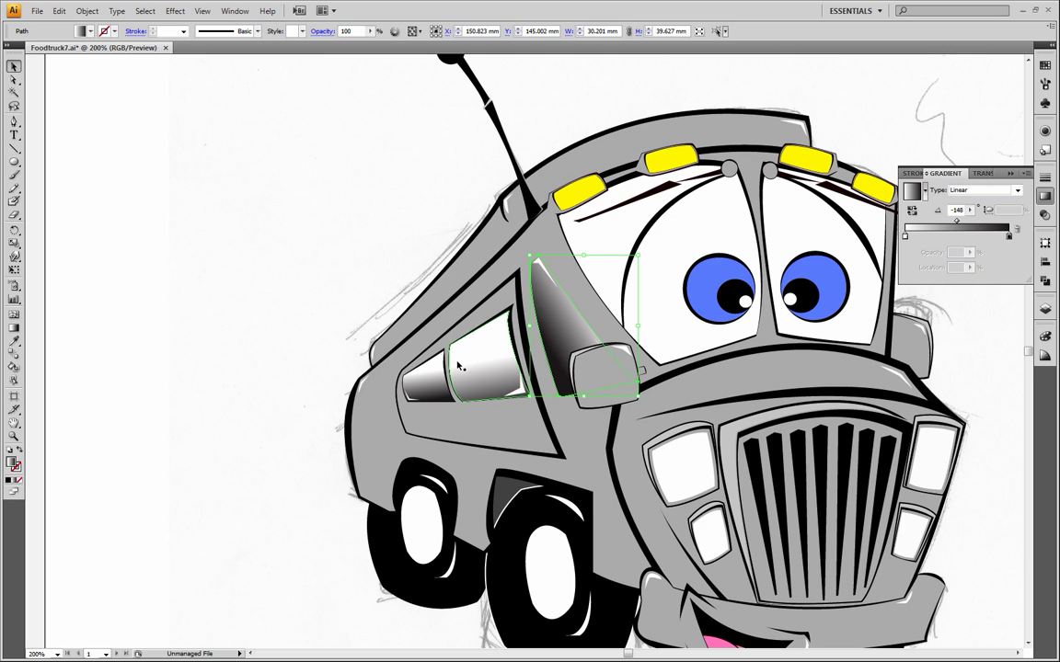
left_click(460, 359, "shift")
left_click(425, 380, "shift")
left_click(14, 327)
left_click_drag(558, 300, 420, 450)
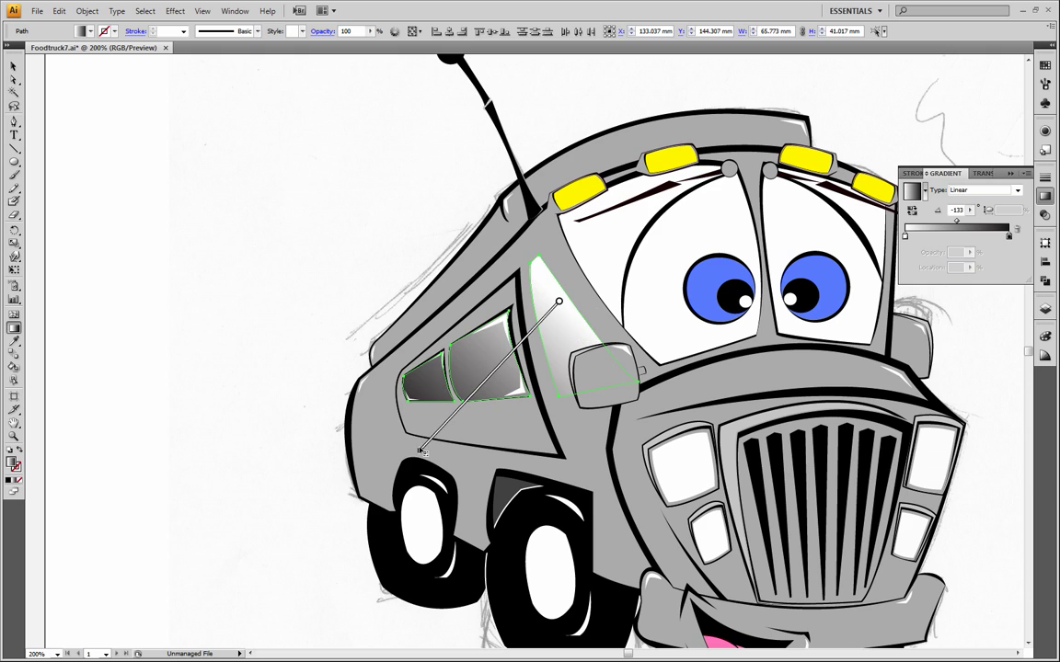
left_click_drag(489, 341, 493, 464)
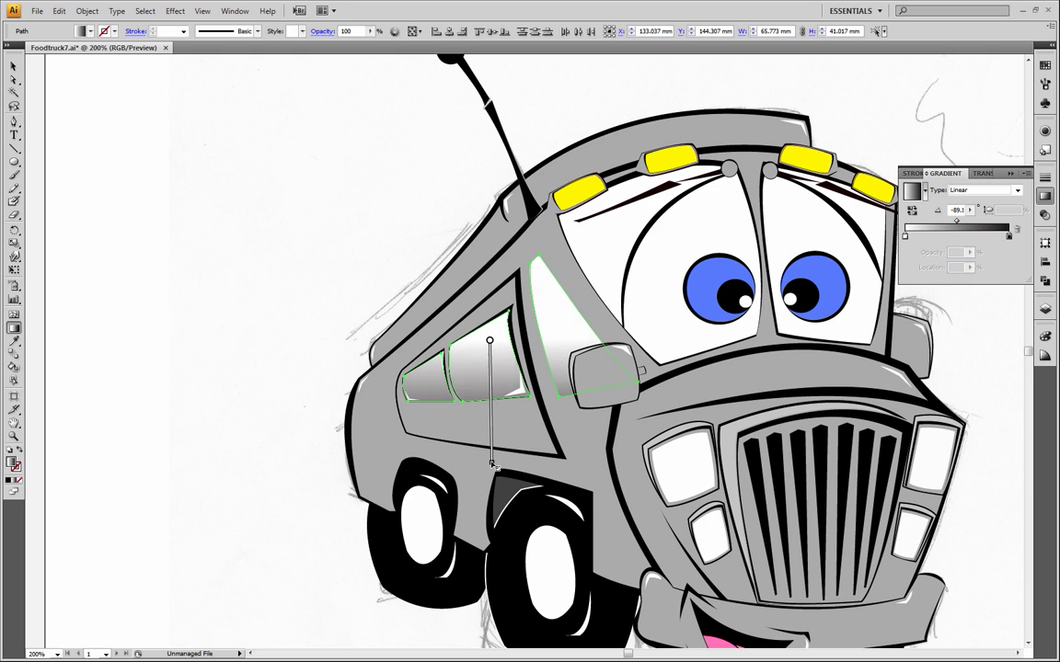
left_click_drag(482, 358, 485, 412)
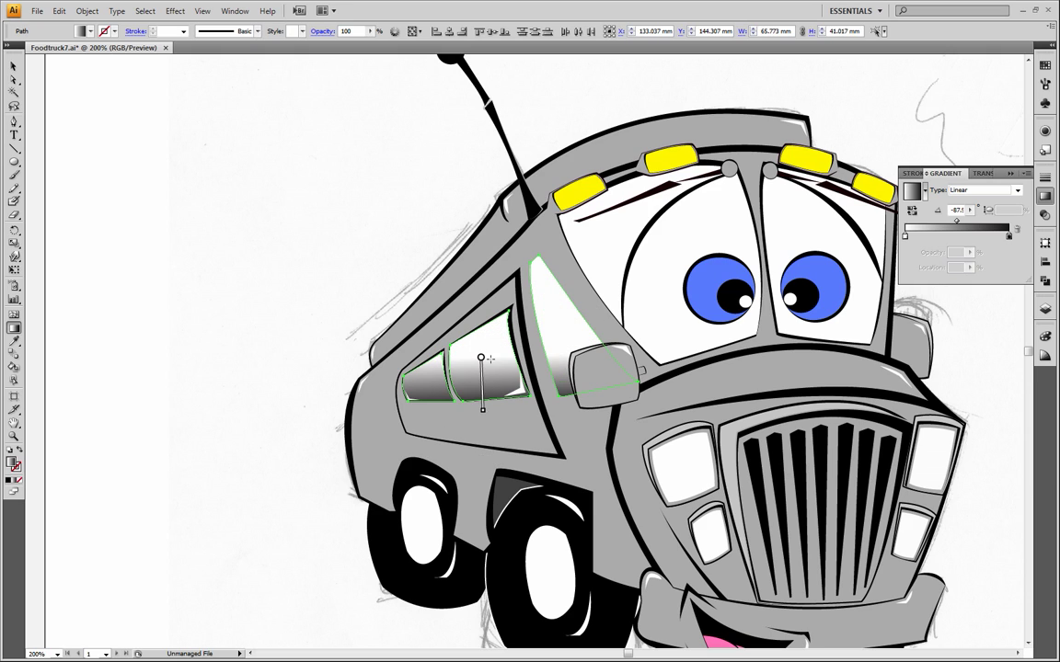
left_click_drag(492, 353, 497, 392)
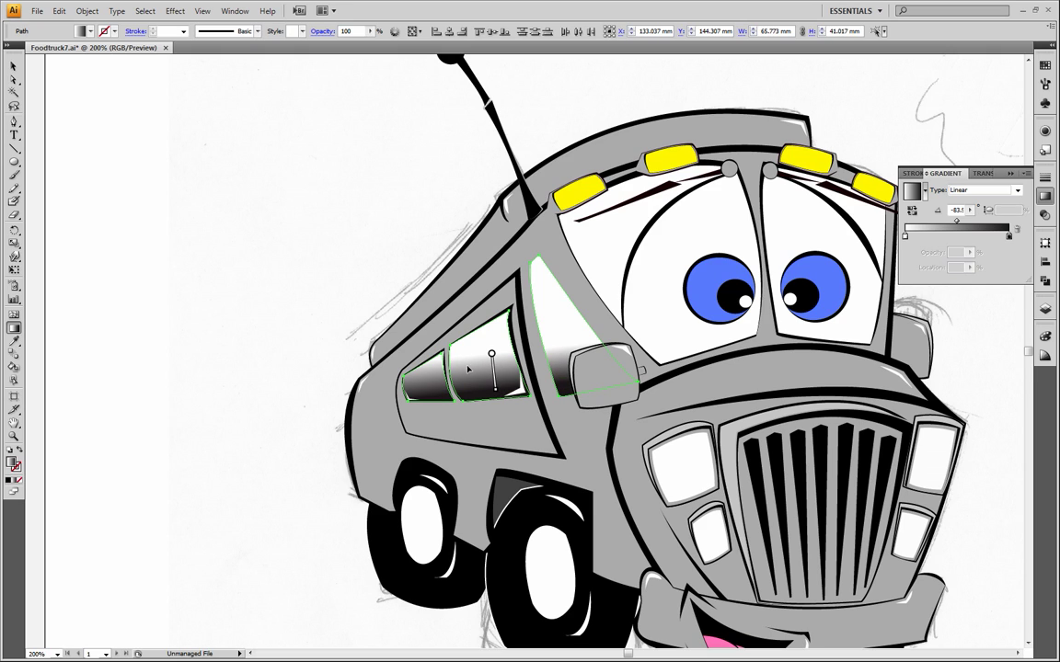
Step: Fill all three side windows with one shared radial white-to-black gradient, centered in the front window and extending rearward at about -147°
left_click(90, 31)
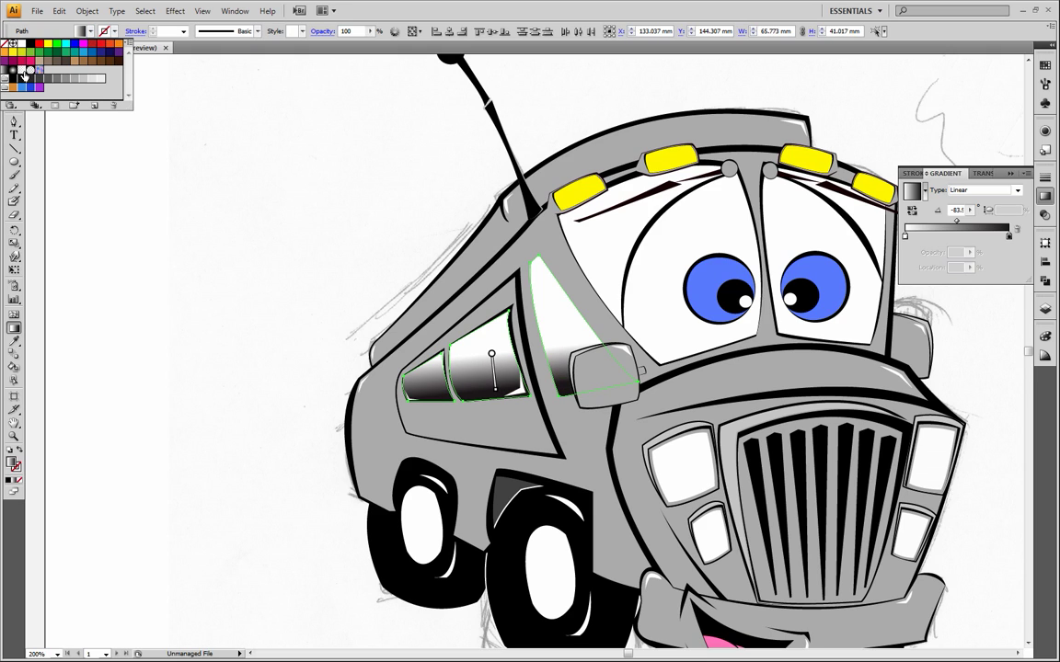
left_click(13, 70)
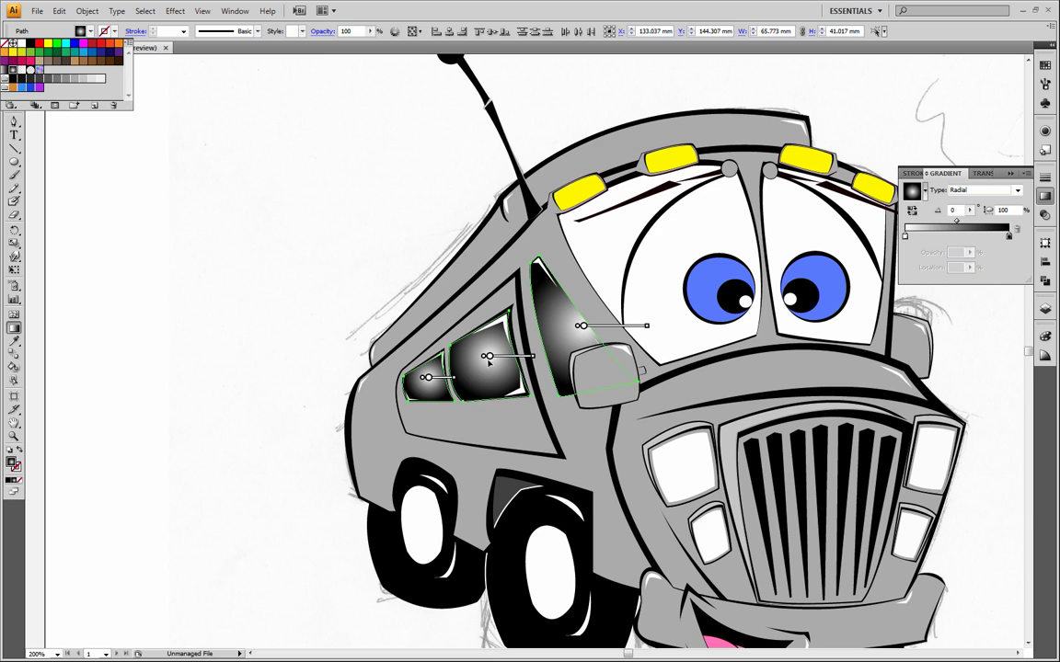
left_click_drag(490, 367, 357, 467)
left_click_drag(485, 354, 509, 401)
left_click_drag(565, 328, 581, 384)
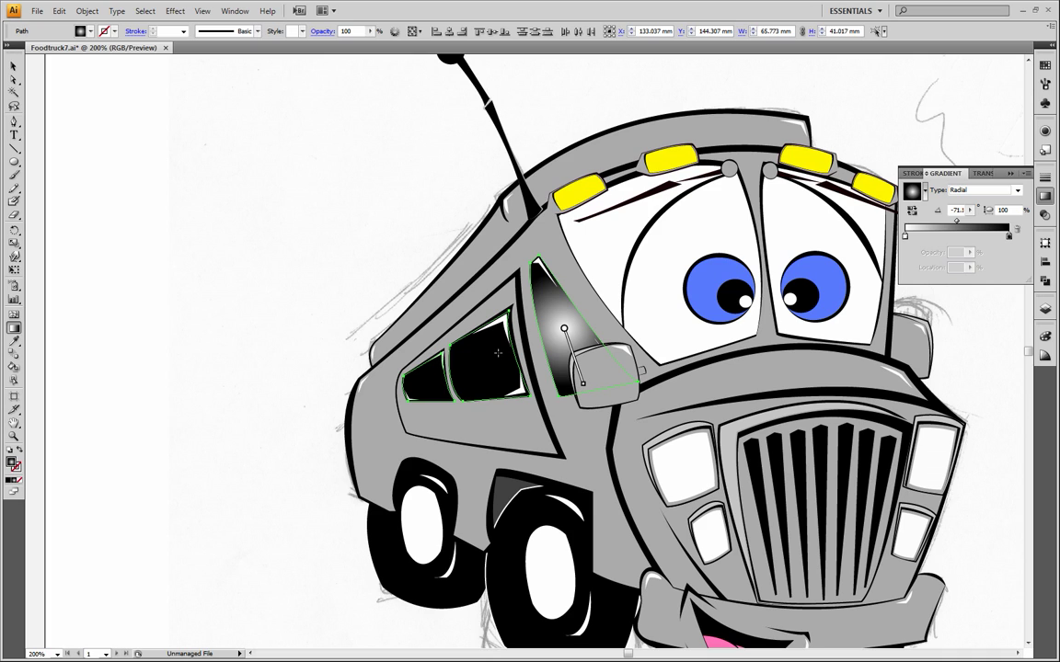
left_click_drag(497, 352, 410, 417)
left_click_drag(552, 314, 355, 430)
left_click_drag(551, 340, 446, 407)
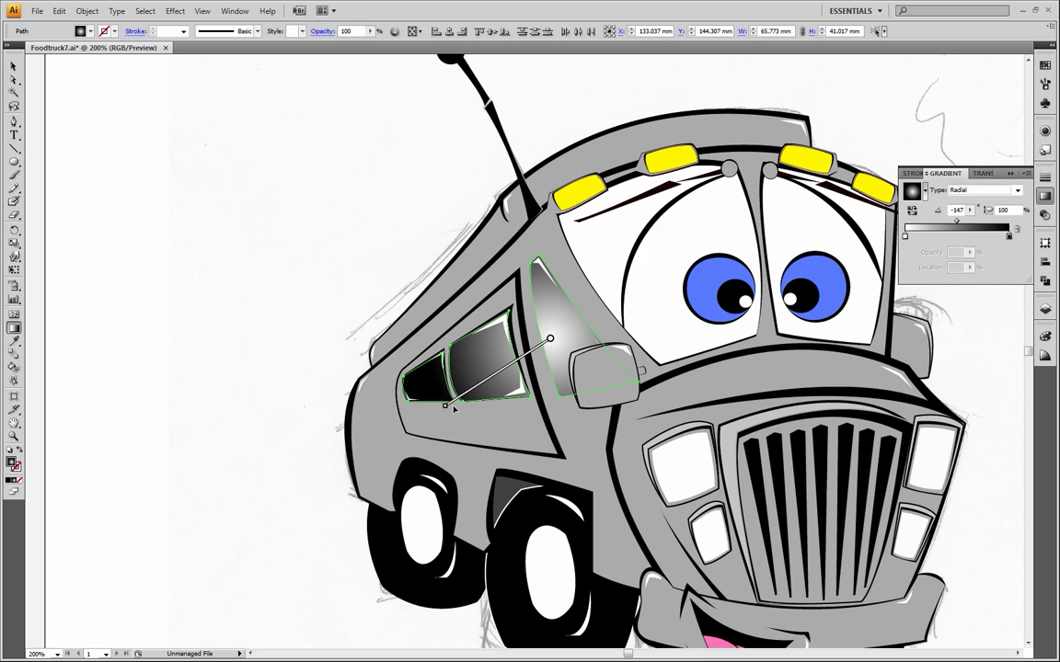
key("v")
left_click(143, 111)
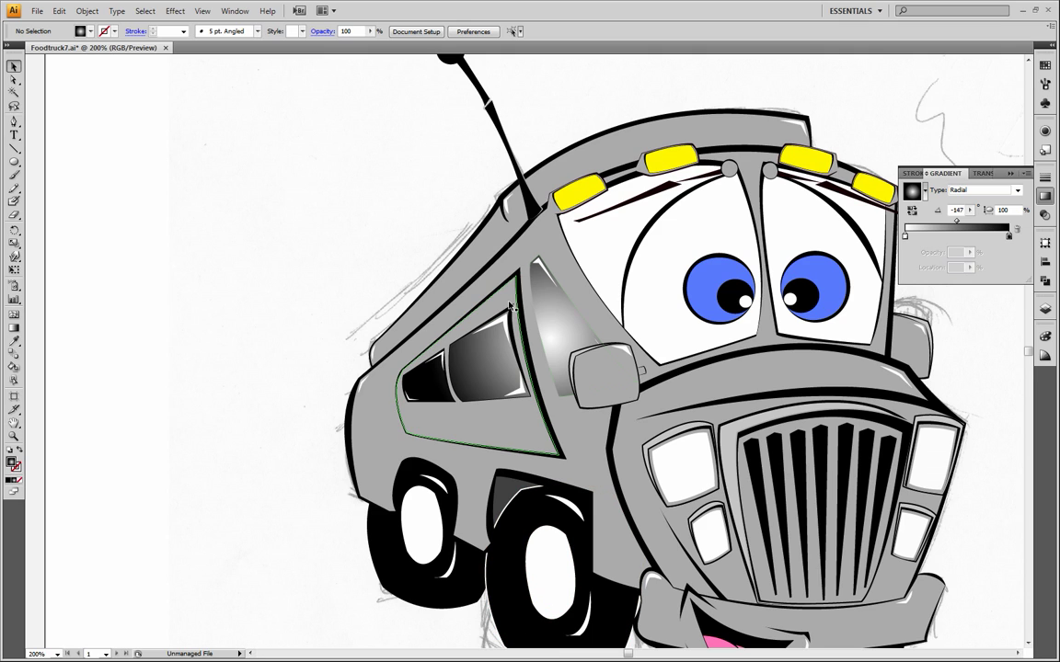
Step: Give the front side window a 1 pt black outline, keeping it in its original position
left_click_drag(552, 308, 591, 338)
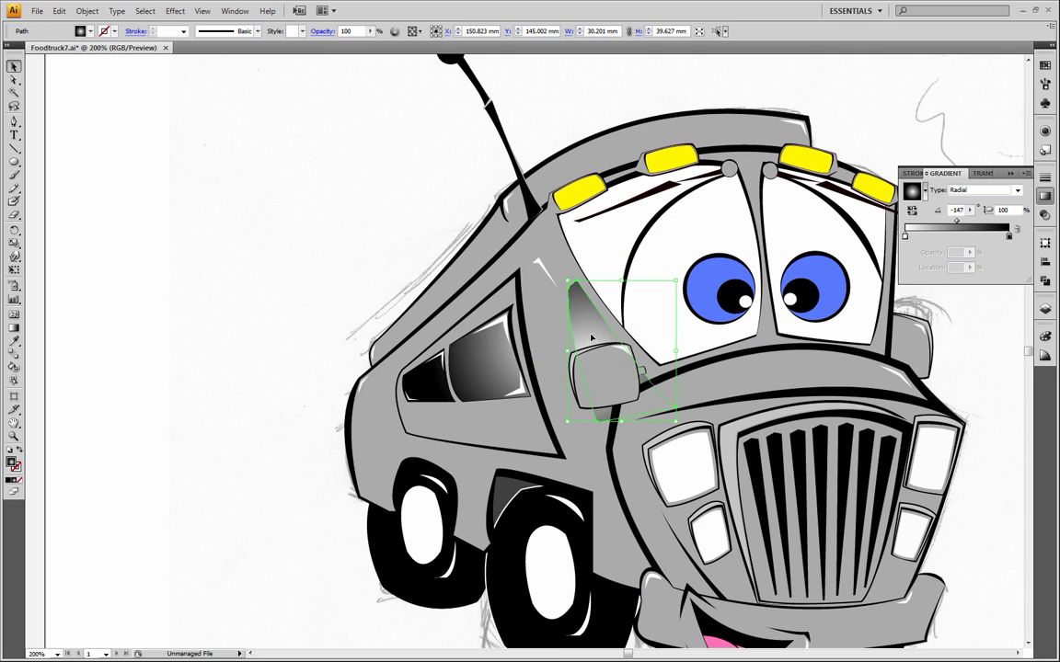
left_click(549, 298)
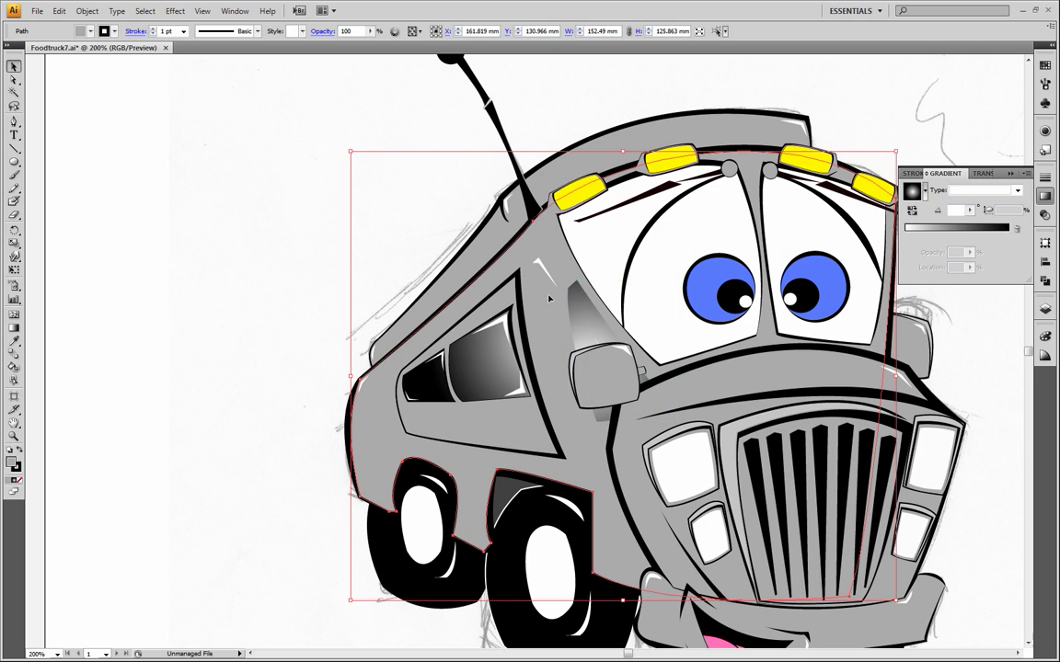
left_click(543, 283)
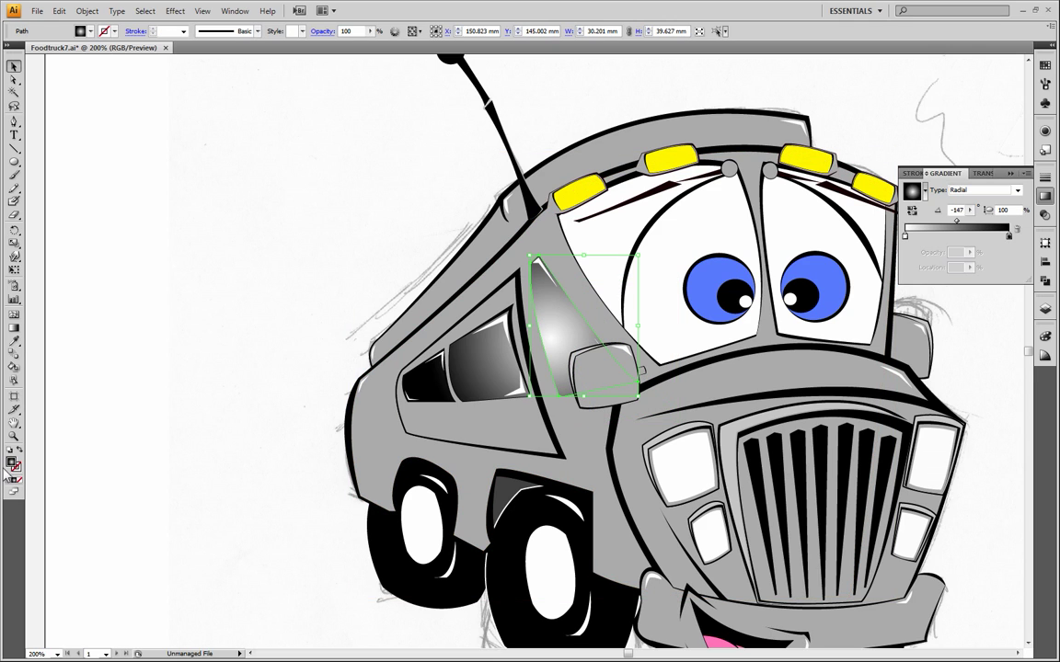
key("F6")
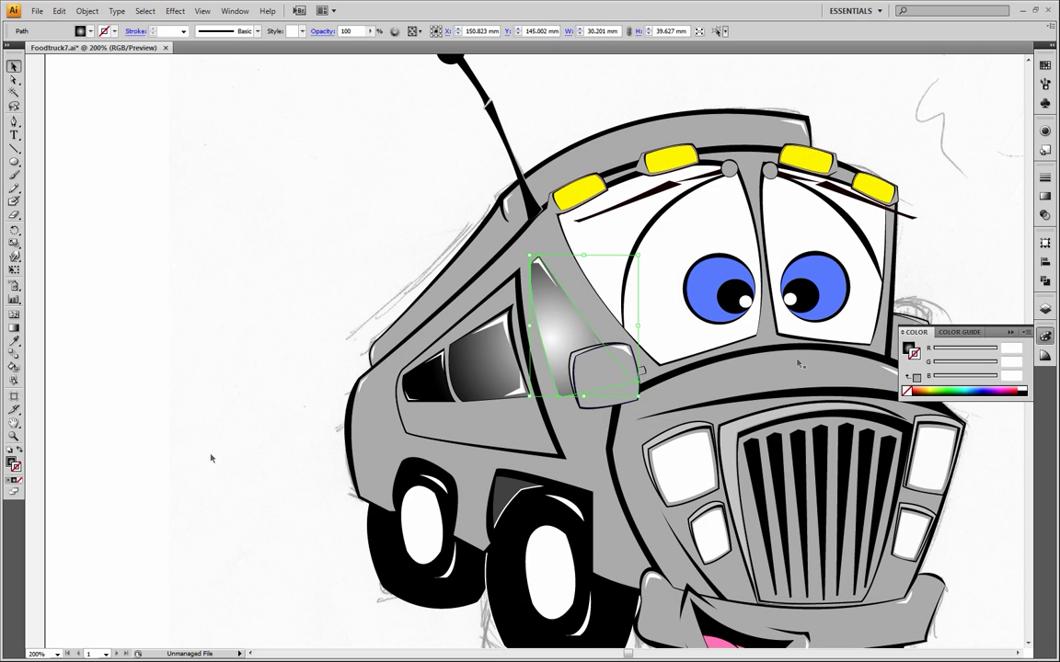
left_click(1025, 394)
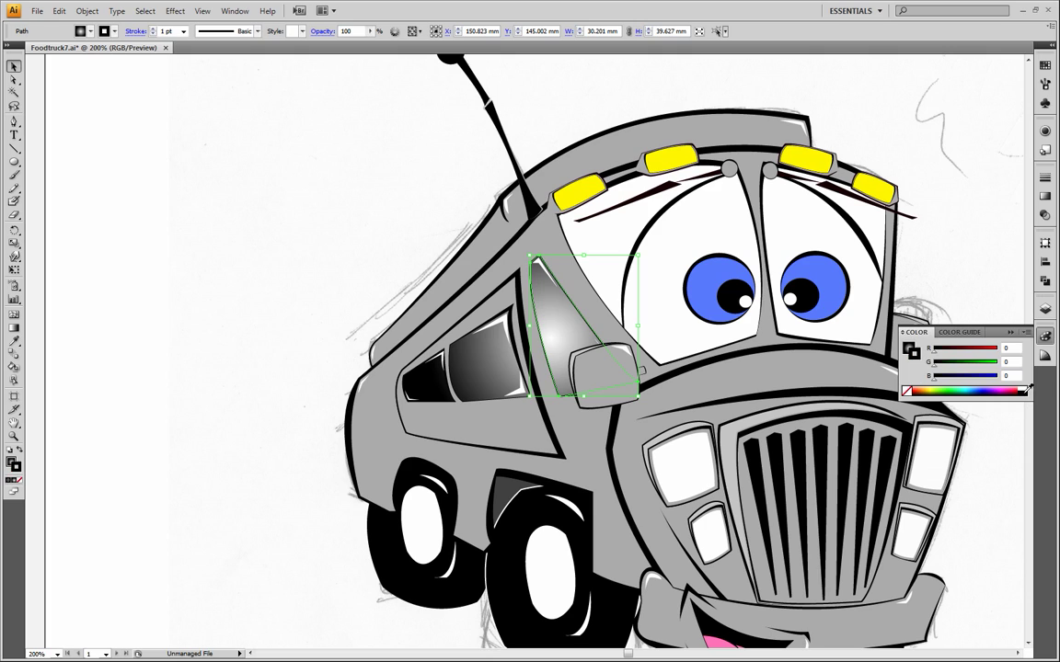
left_click(130, 97)
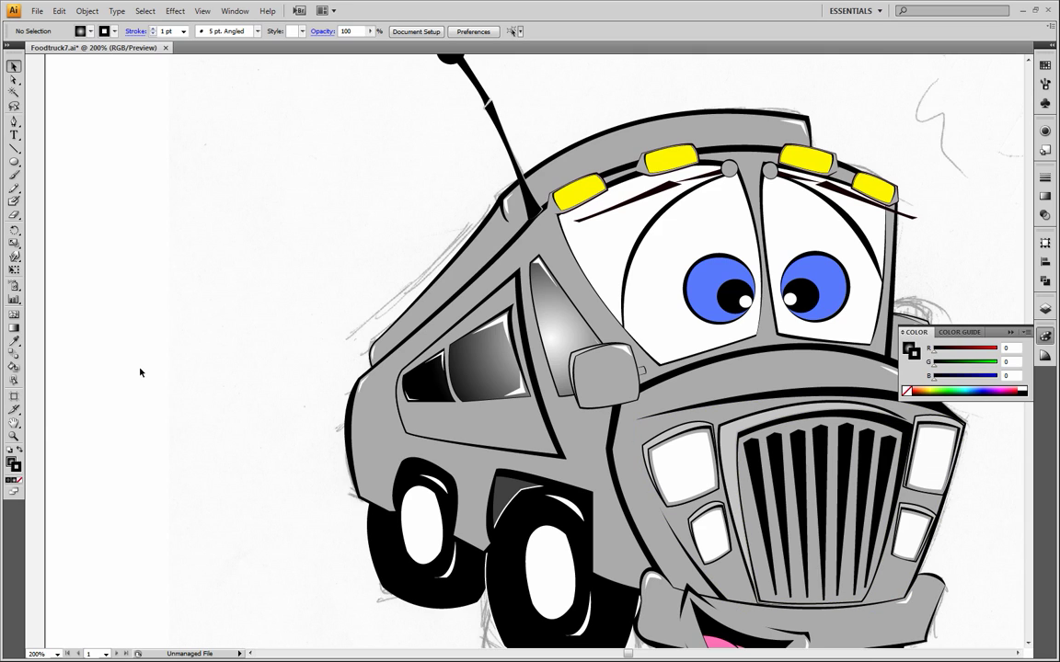
Step: Try the radial white-to-black gradient as the fill of the truck's grey hood shape and undo it
left_click(13, 436)
left_click(622, 422, "alt")
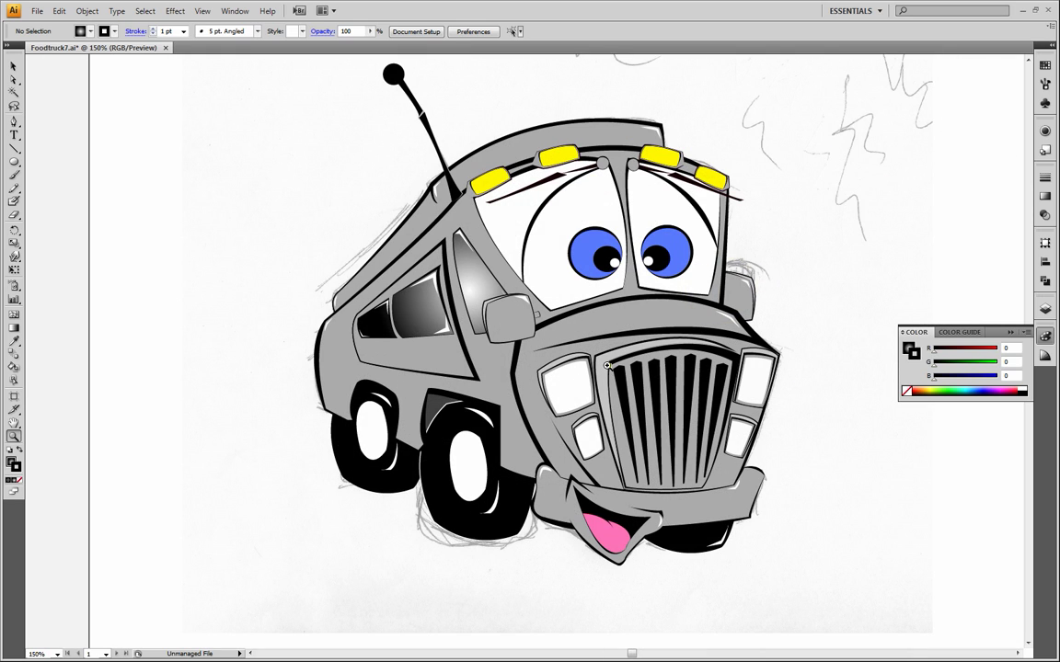
left_click(14, 65)
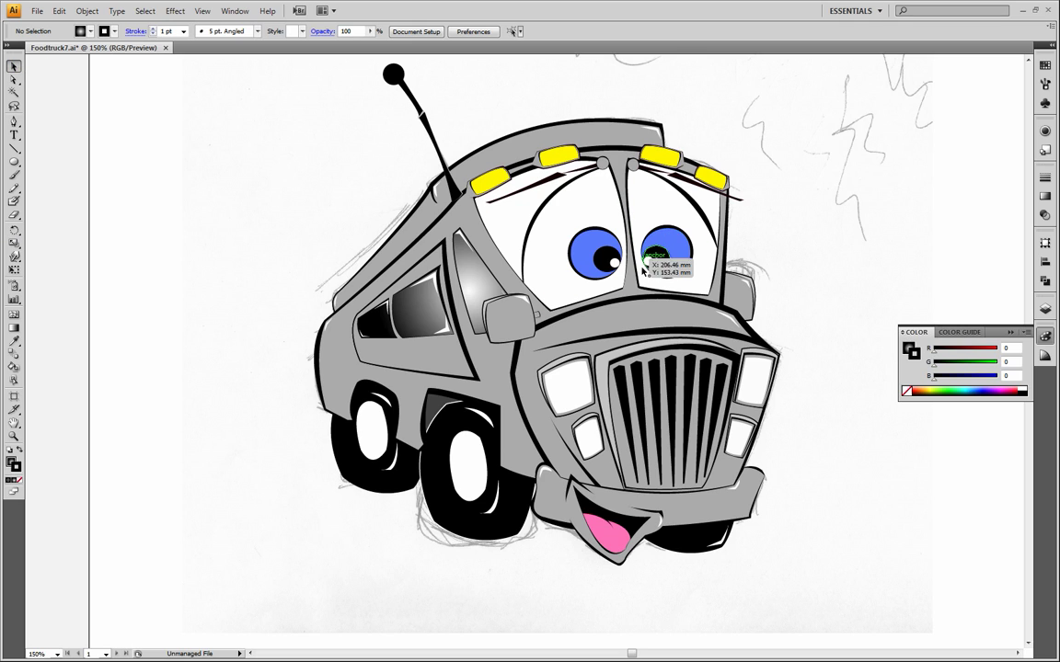
left_click(646, 310)
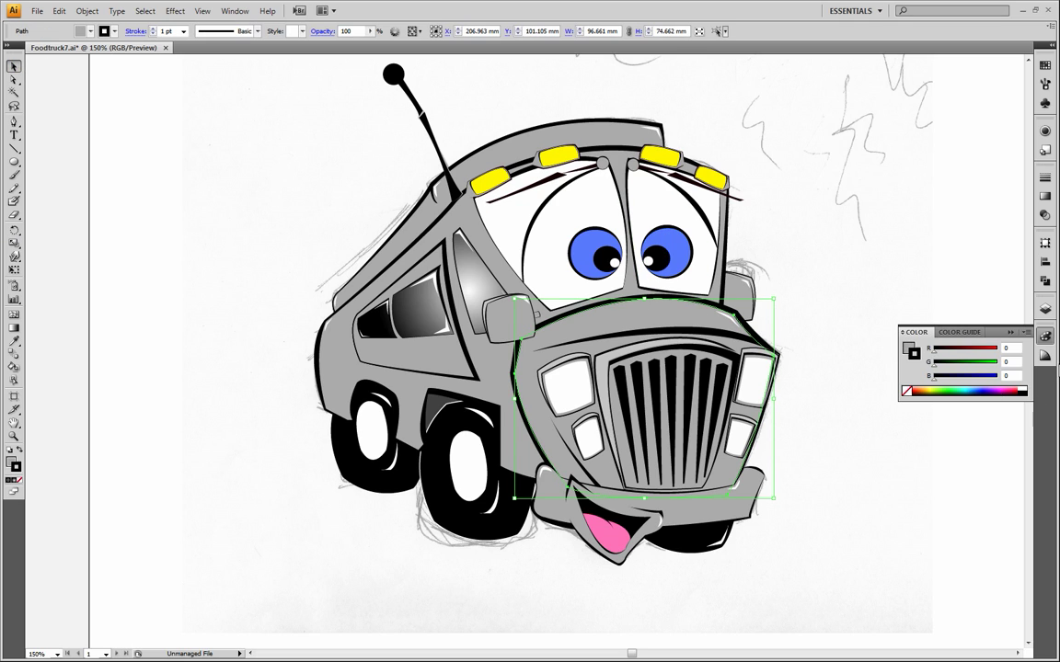
left_click(1045, 197)
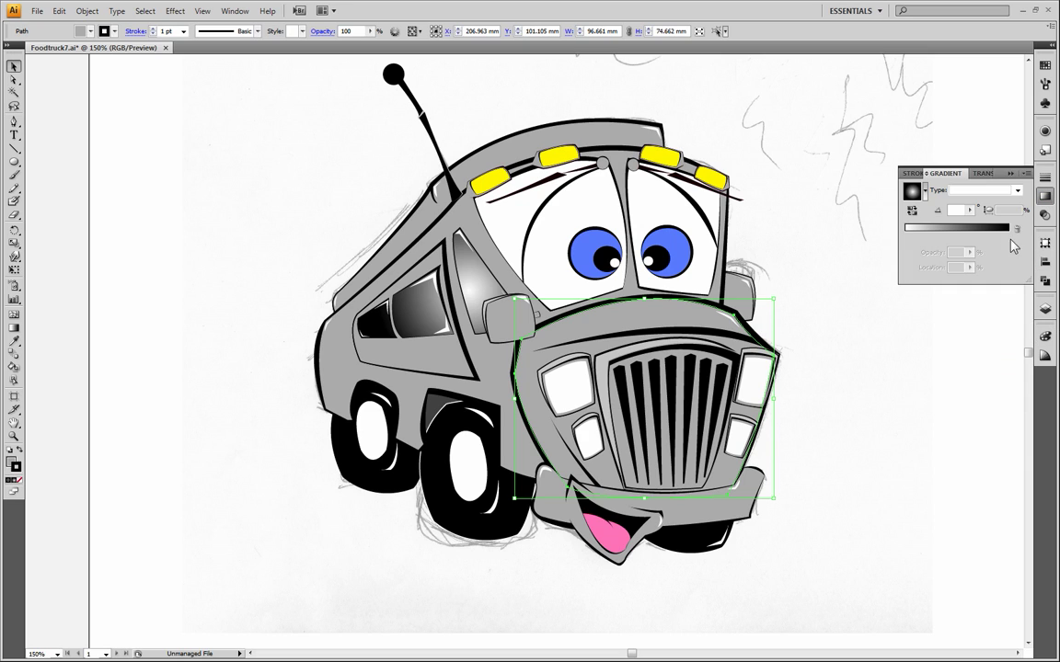
left_click(1009, 237)
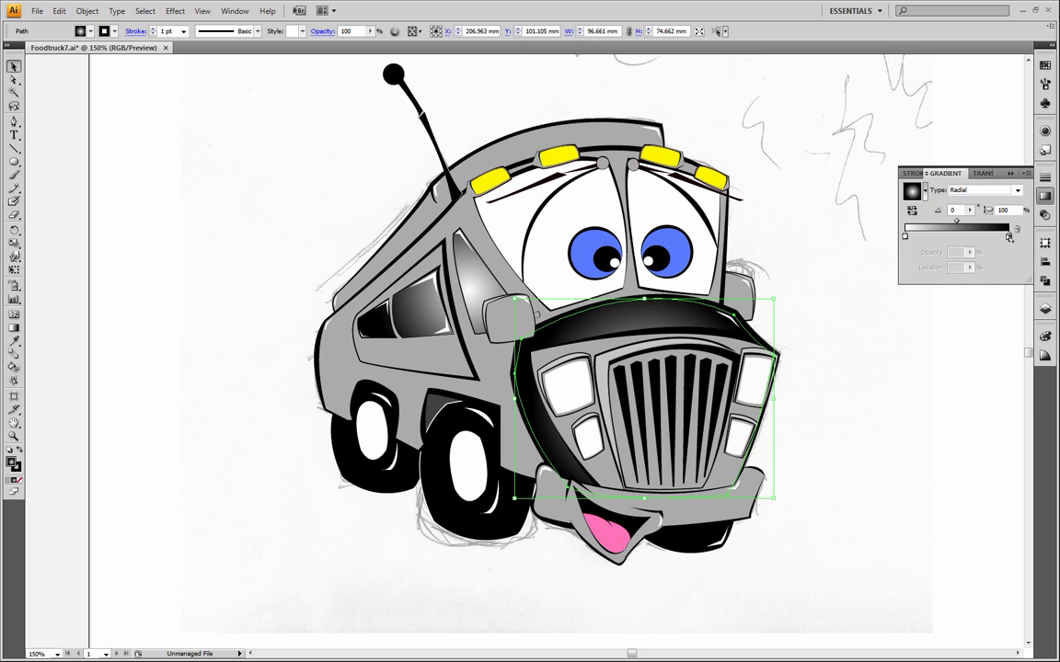
key("ctrl+z")
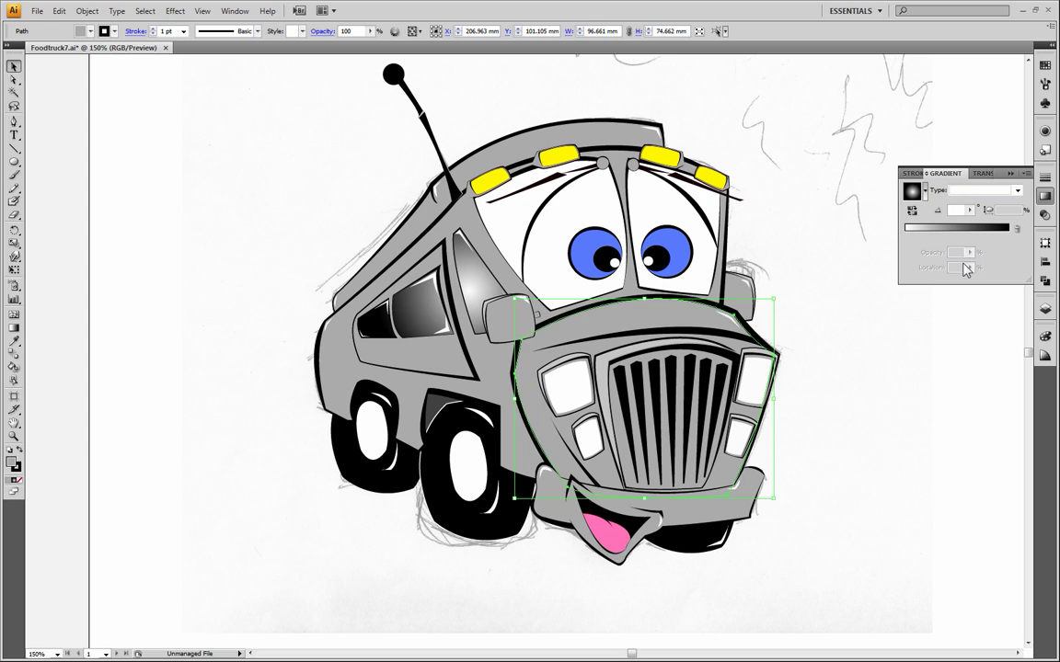
left_click(851, 313)
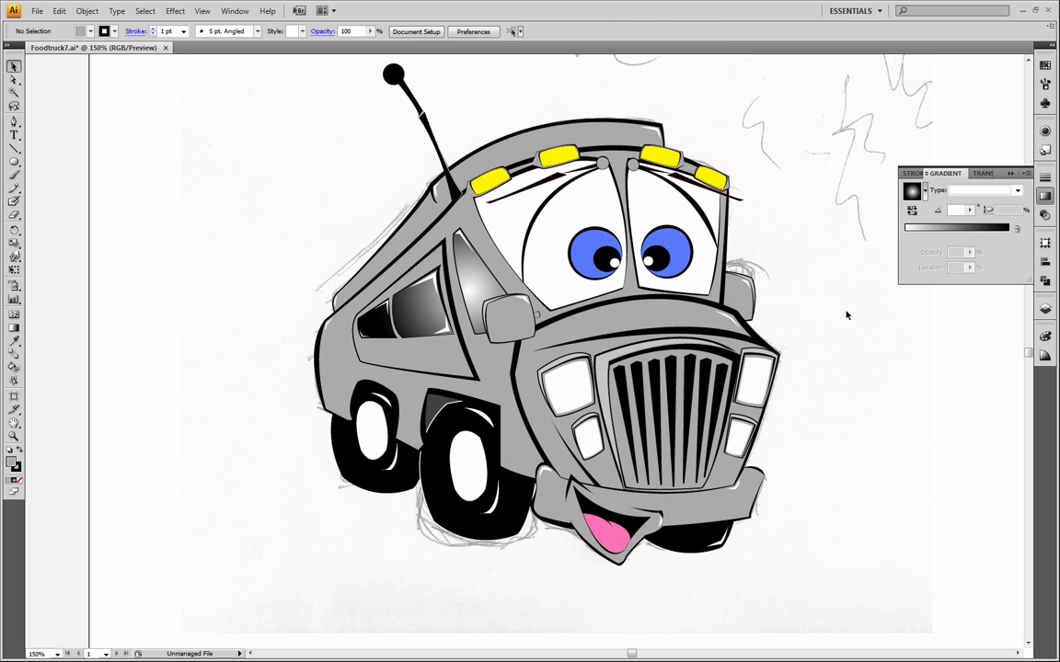
Step: Undo the gradient experiments on the truck's side windows step by step, back to their solid black fills
key("ctrl+z")
key("ctrl+z")
key("ctrl+z")
key("ctrl+z")
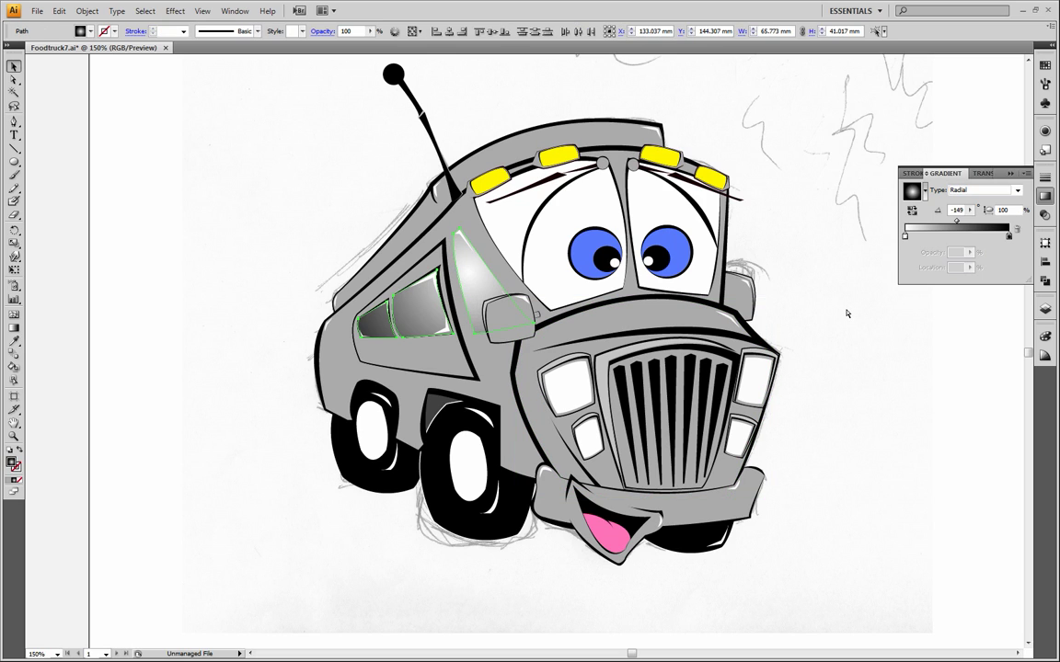
key("ctrl+z")
key("ctrl+z")
key("ctrl+z")
key("ctrl+z")
key("ctrl+z")
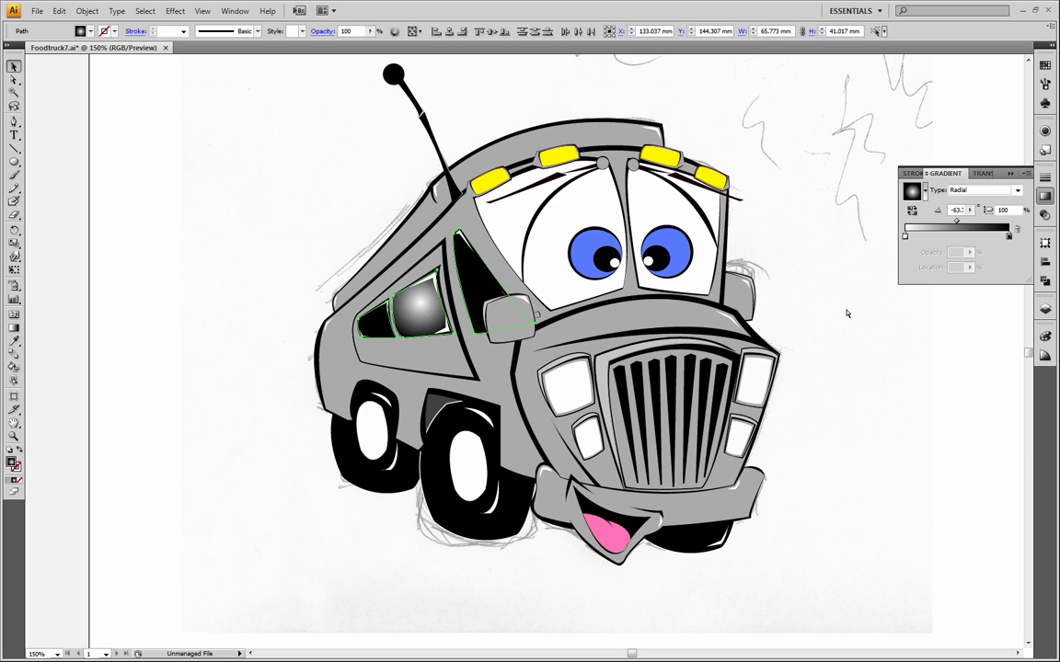
key("ctrl+z")
key("ctrl+z")
key("ctrl+z")
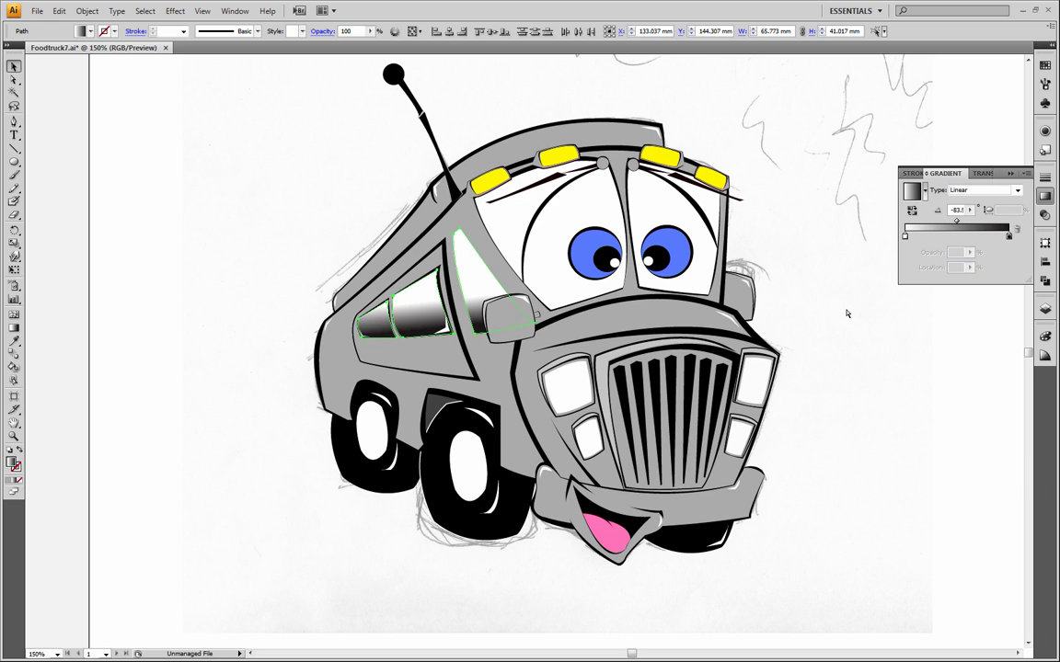
key("ctrl+z")
key("ctrl+z")
key("ctrl+z")
key("ctrl+z")
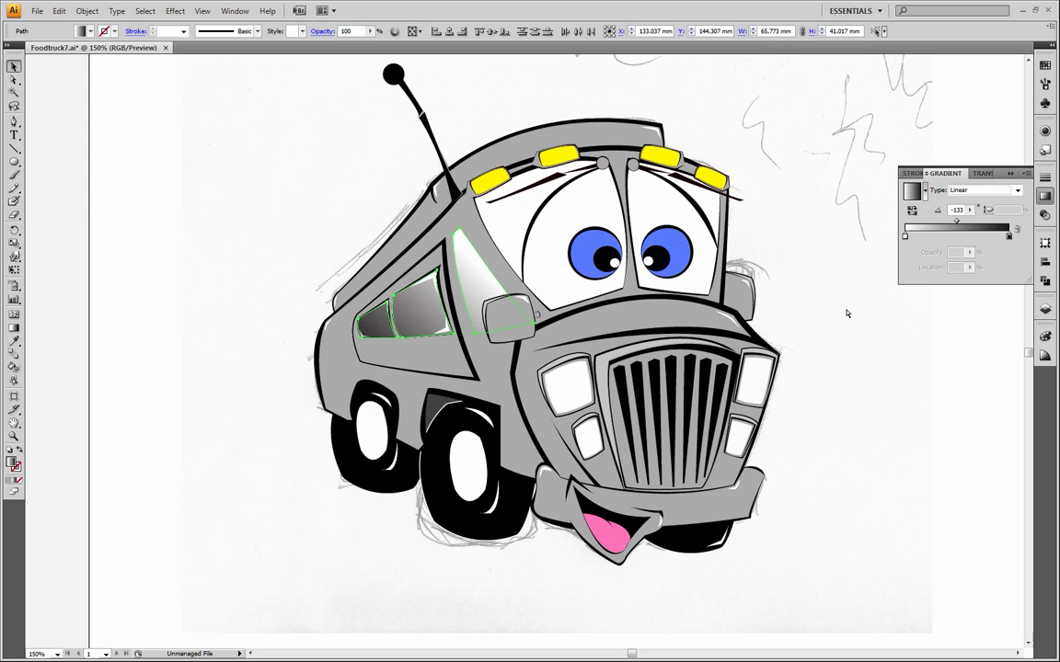
key("ctrl+z")
key("ctrl+z")
key("ctrl+z")
key("ctrl+z")
key("ctrl+z")
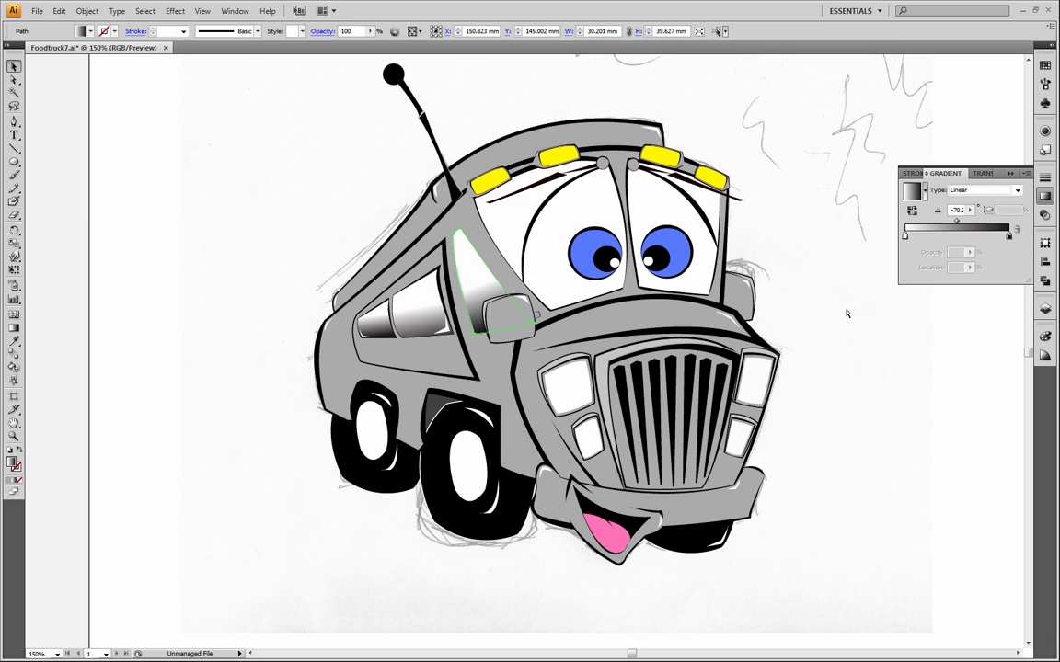
key("ctrl+z")
key("ctrl+z")
key("ctrl+z")
key("ctrl+z")
key("ctrl+z")
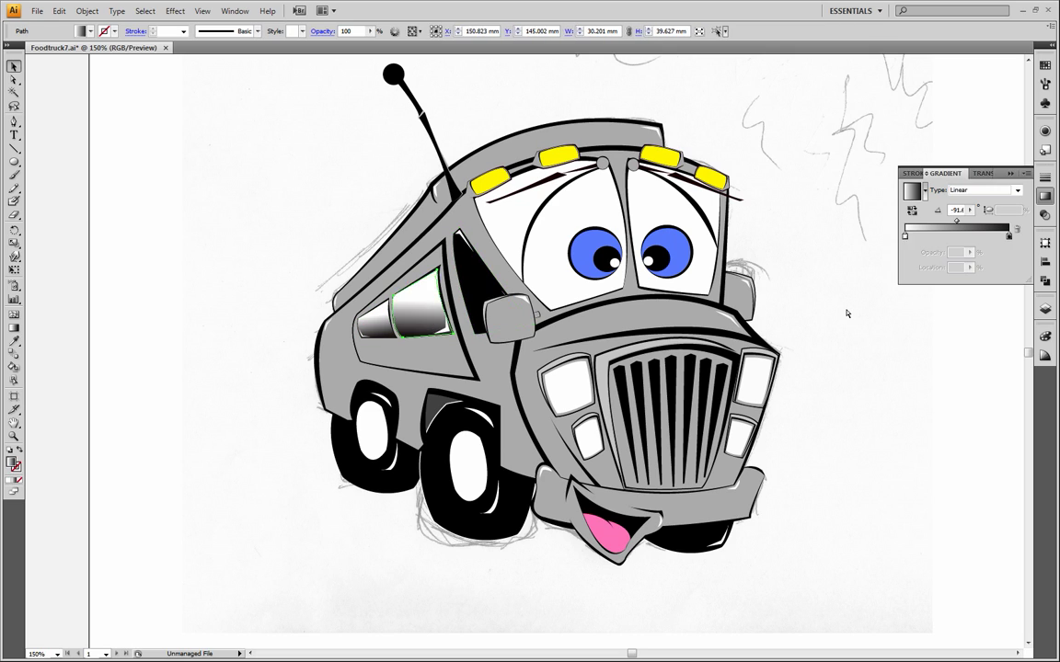
key("ctrl+z")
key("ctrl+z")
key("ctrl+z")
key("ctrl+z")
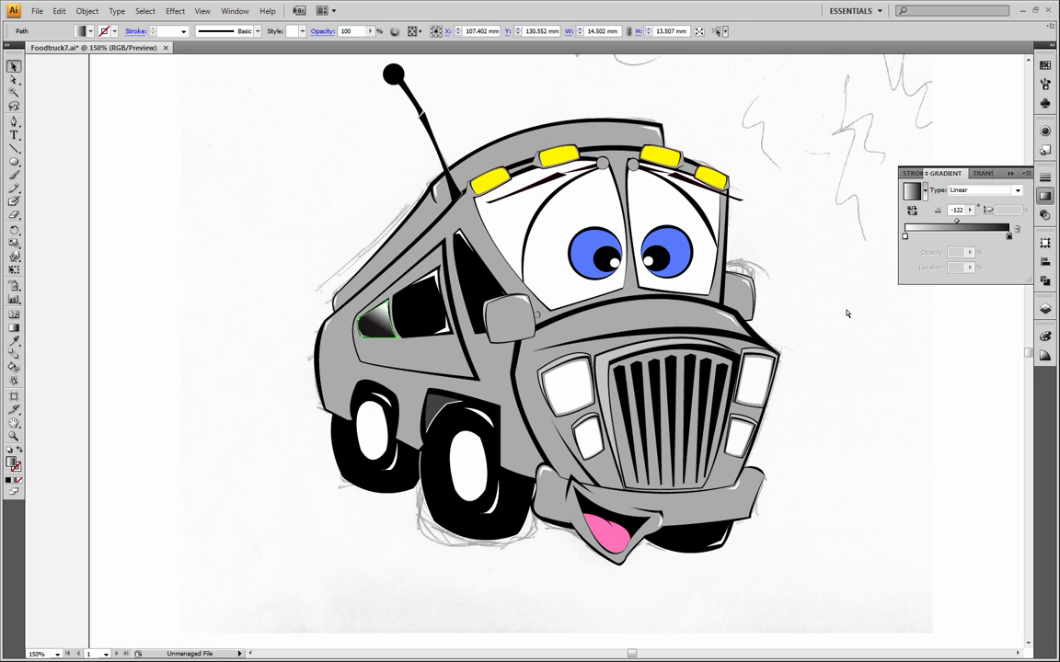
key("ctrl+z")
key("ctrl+z")
key("ctrl+z")
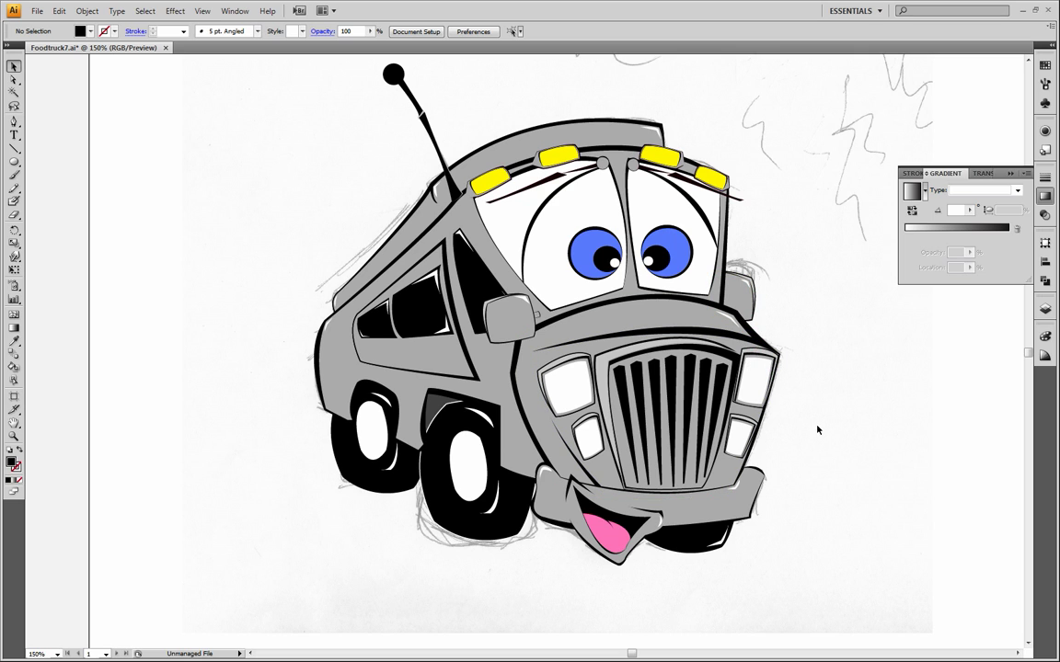
Step: Select all the truck artwork, leaving out the background sketch, and copy it
left_click(1045, 308)
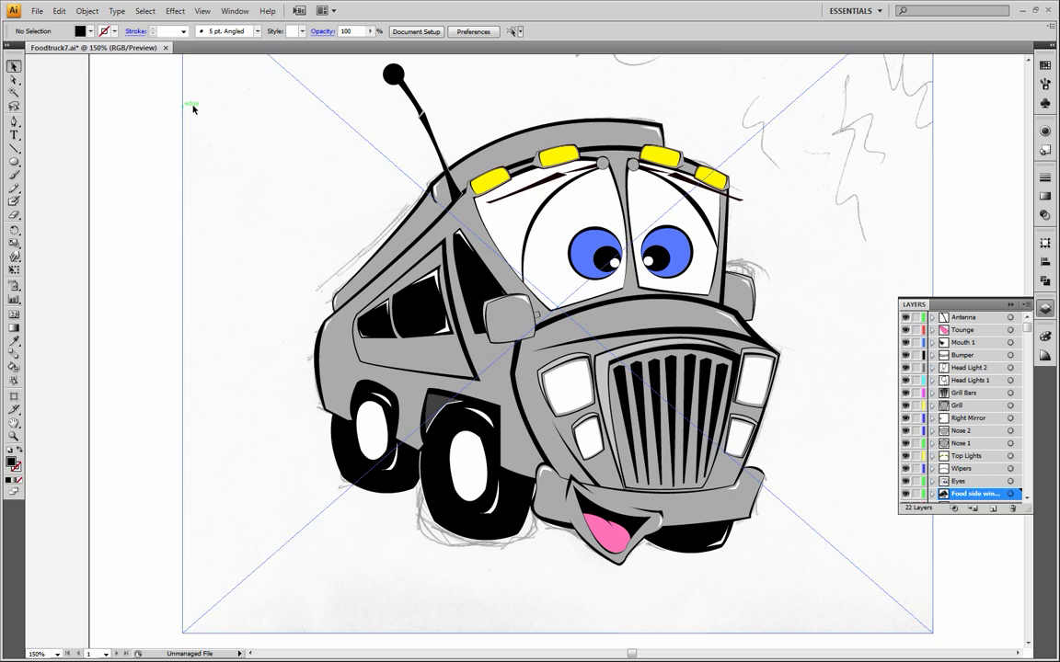
left_click_drag(191, 67, 470, 400)
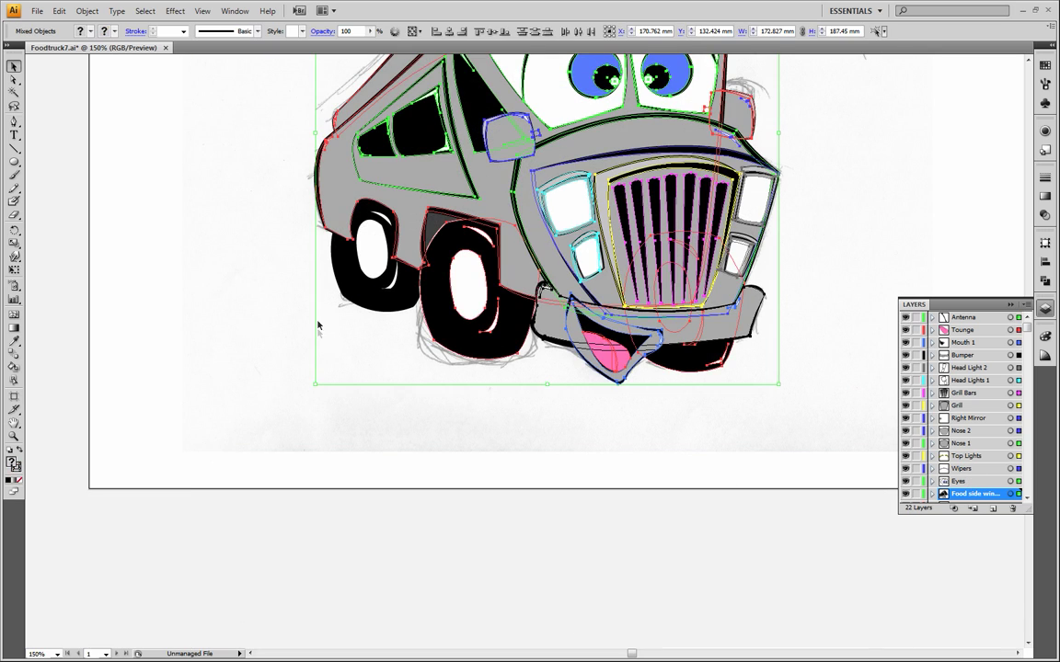
left_click_drag(308, 310, 227, 535)
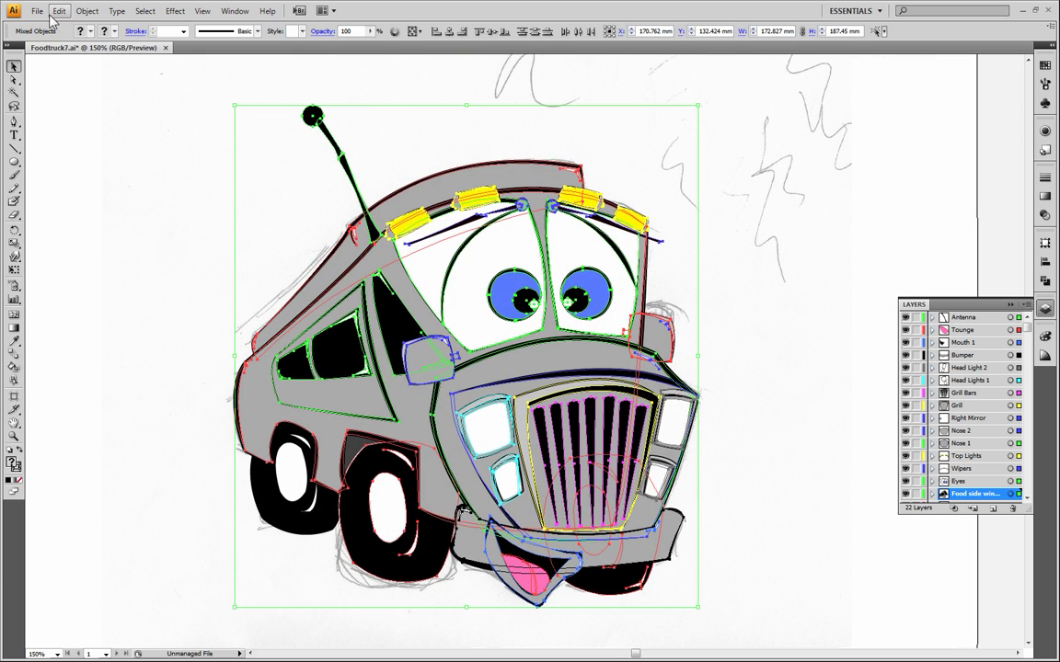
left_click(36, 11)
left_click(58, 74)
Step: Save the drawing under the new file name Foodtruck8.ai in the VC 110 folder, as an Adobe Illustrator file
left_click(37, 12)
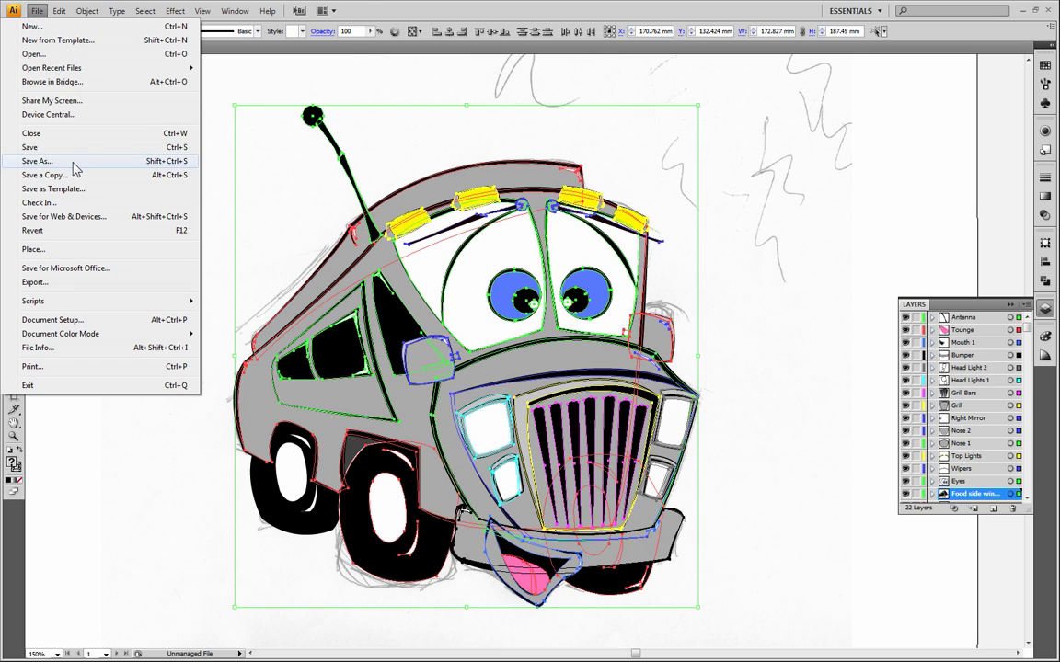
left_click(74, 165)
left_click(128, 146)
left_click(167, 318)
left_click(167, 318)
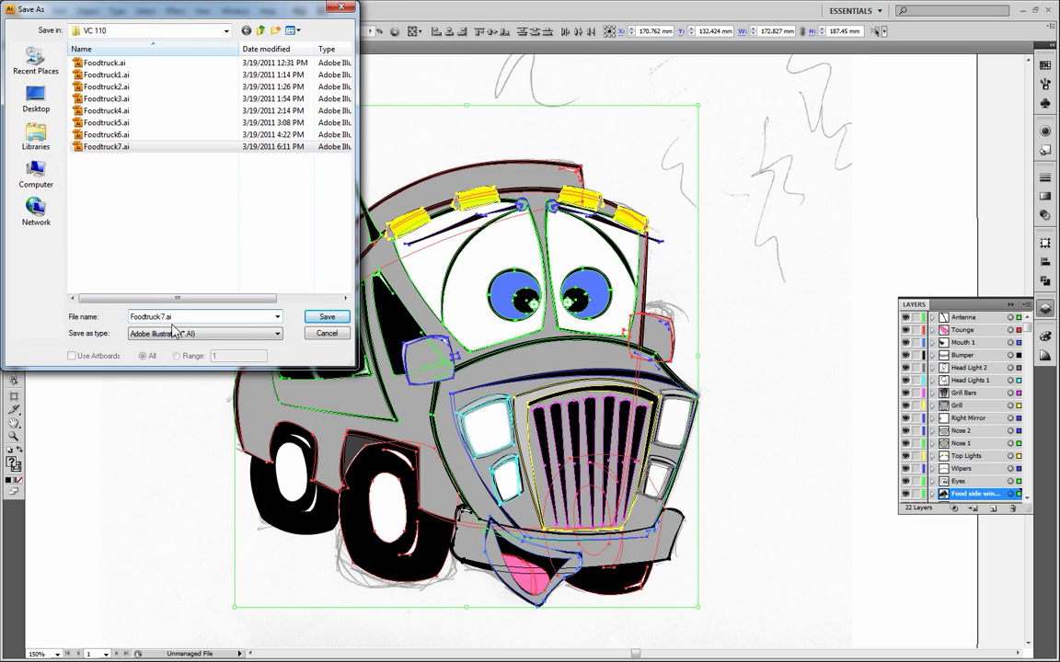
left_click(344, 320)
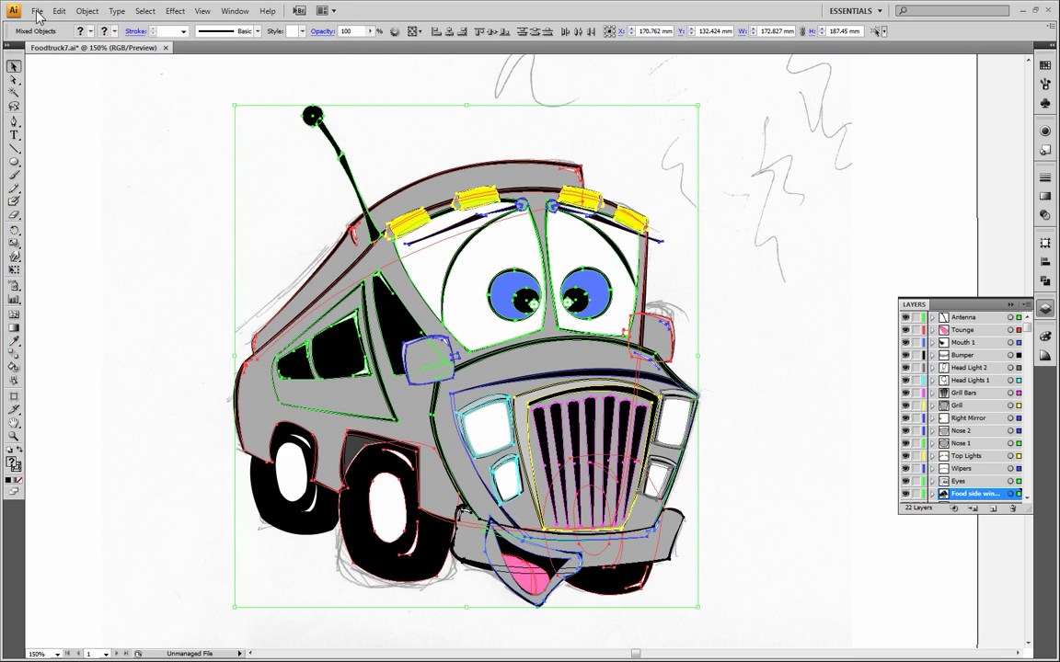
left_click(652, 181)
Step: Create a new blank document
left_click(41, 11)
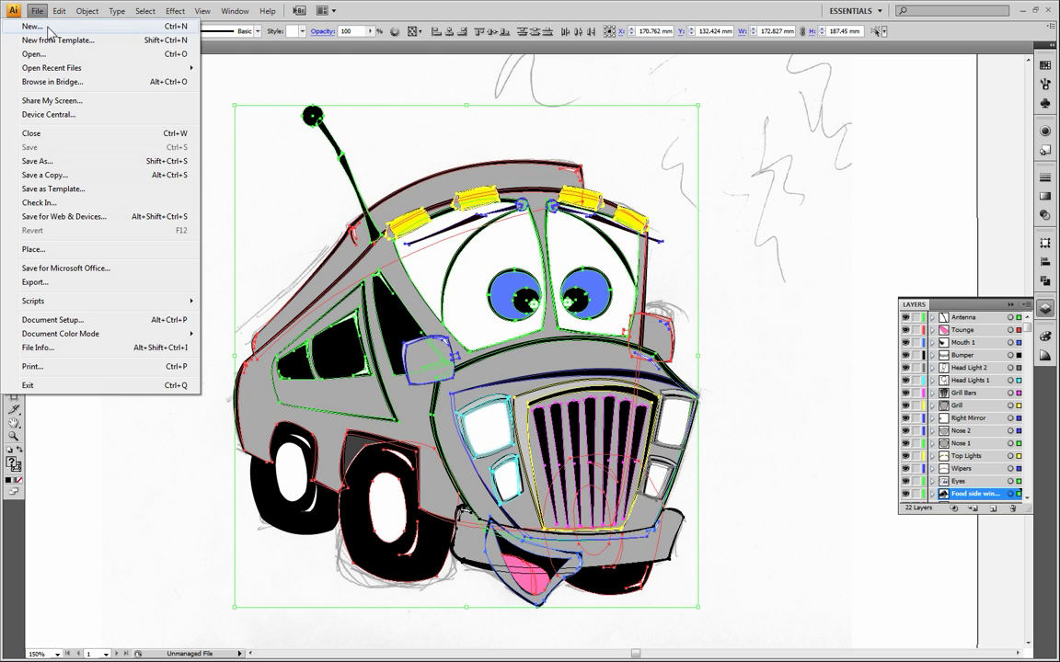
left_click(42, 23)
left_click(680, 215)
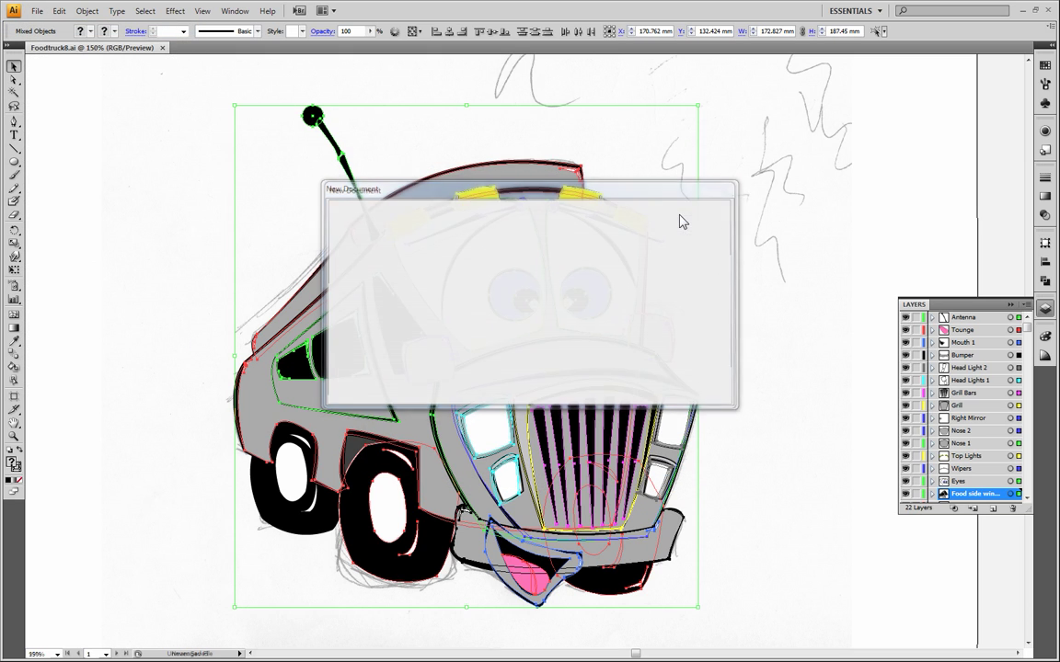
Step: Try pasting the copied truck in front in the new document and undo the paste
left_click(59, 11)
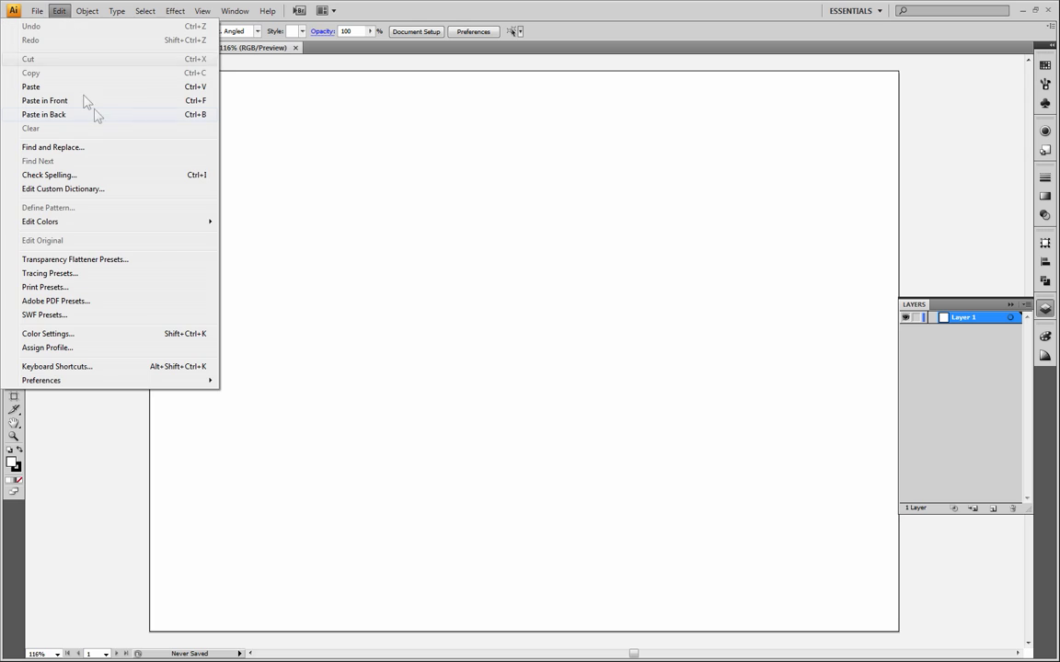
left_click(86, 103)
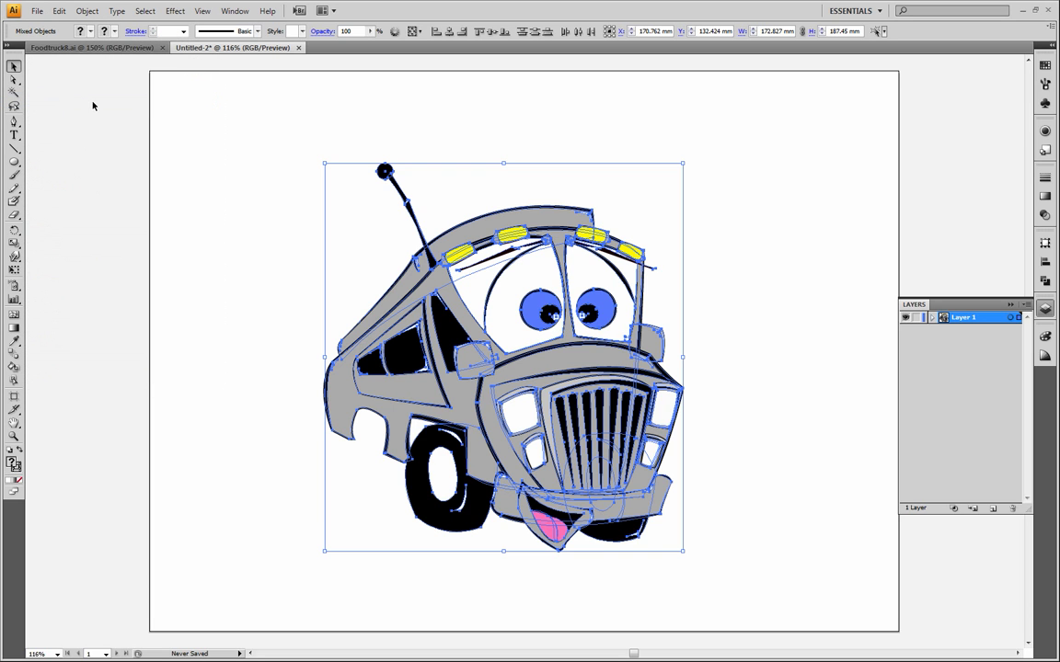
key("ctrl+z")
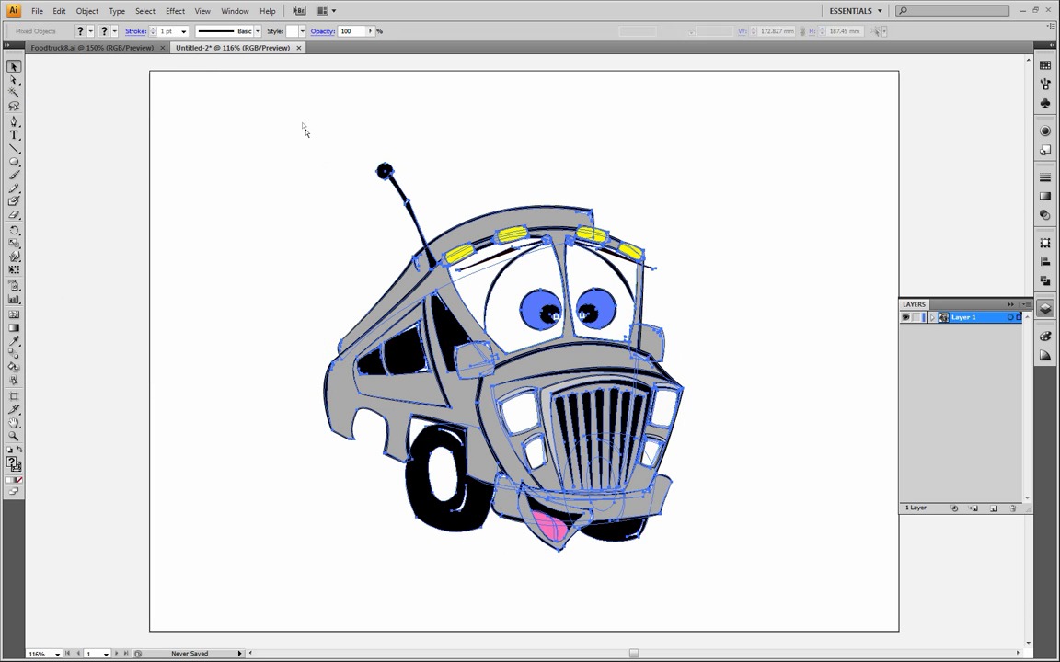
left_click(1021, 10)
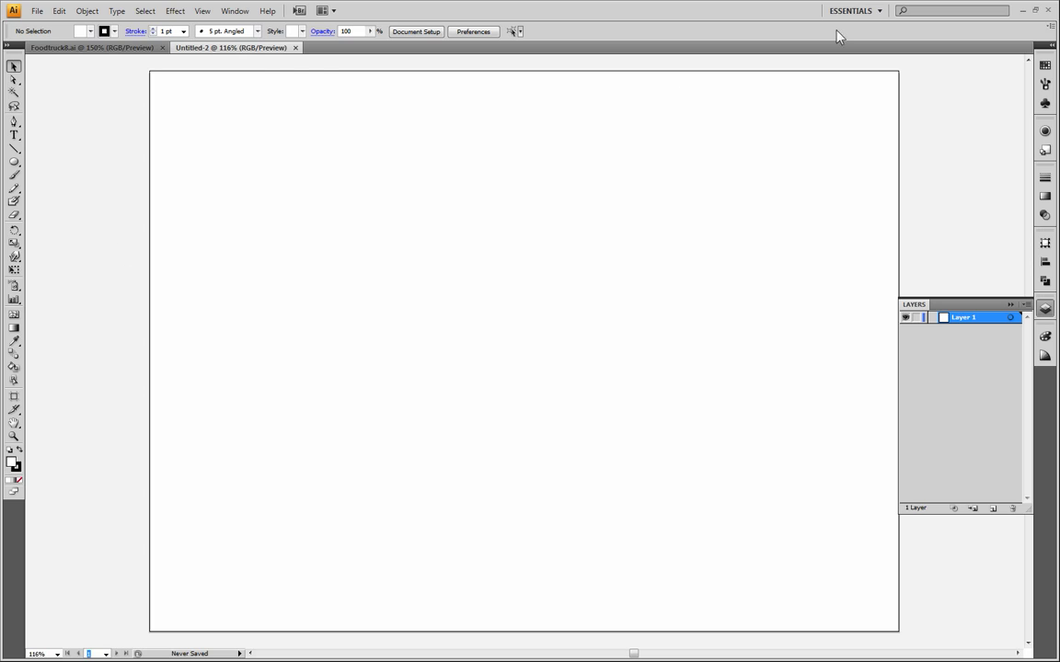
Step: Return to Foodtruck8.ai and unlock the two tire-area layers, Layer 22 and Layer 21, keeping the sketch layer locked
left_click(103, 47)
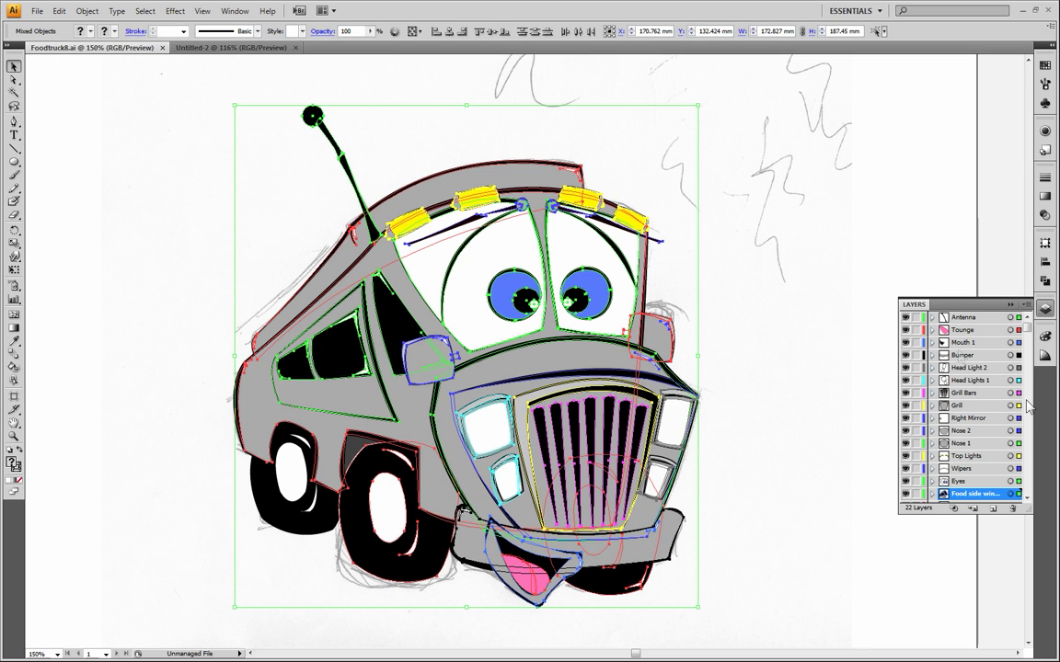
left_click_drag(1028, 328, 1044, 497)
left_click(917, 471)
left_click(917, 496)
Step: Select the complete truck artwork, including the rear tire and dark wheel arch, and copy it
scroll(775, 506, "down", 5)
left_click_drag(725, 313, 762, 514)
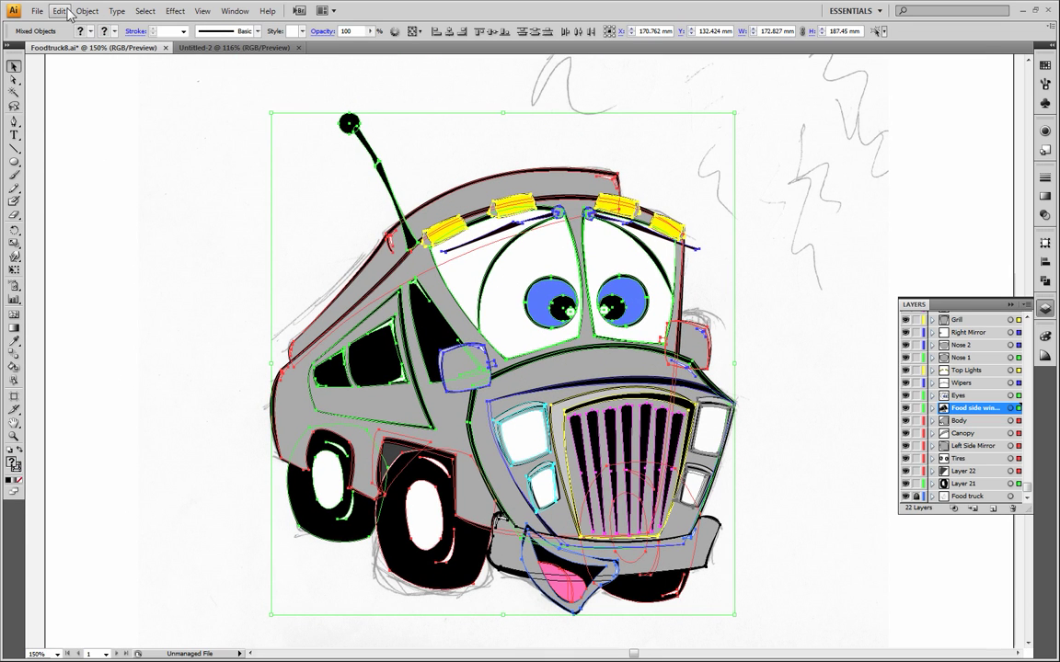
left_click(58, 11)
left_click(57, 71)
Step: Switch to the blank Untitled-2 document, paste the complete truck in front and deselect it
left_click(208, 48)
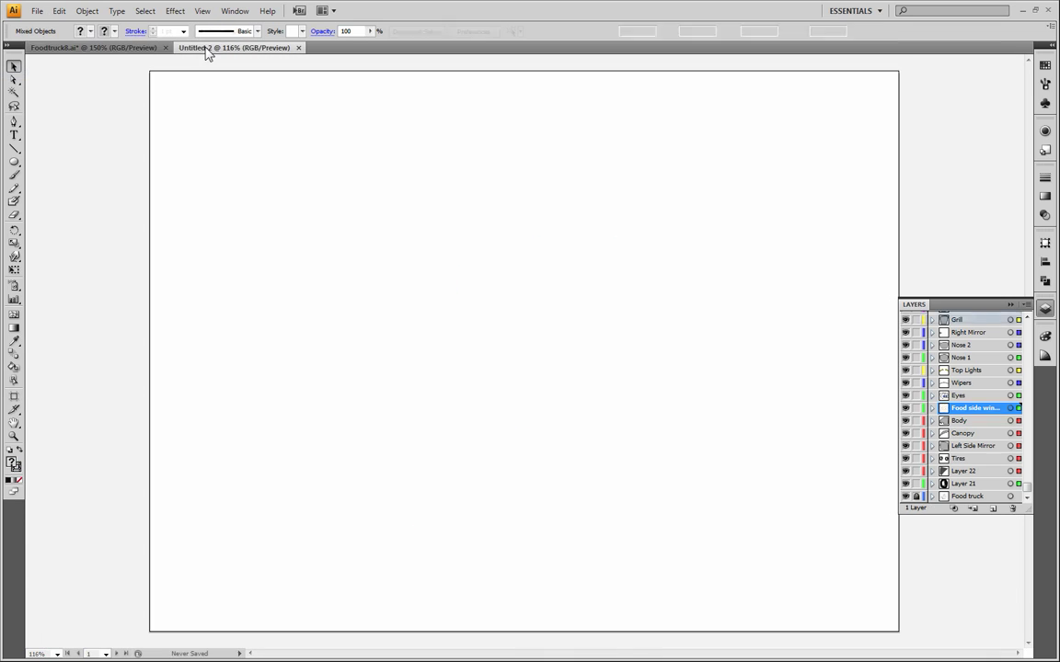
left_click(59, 11)
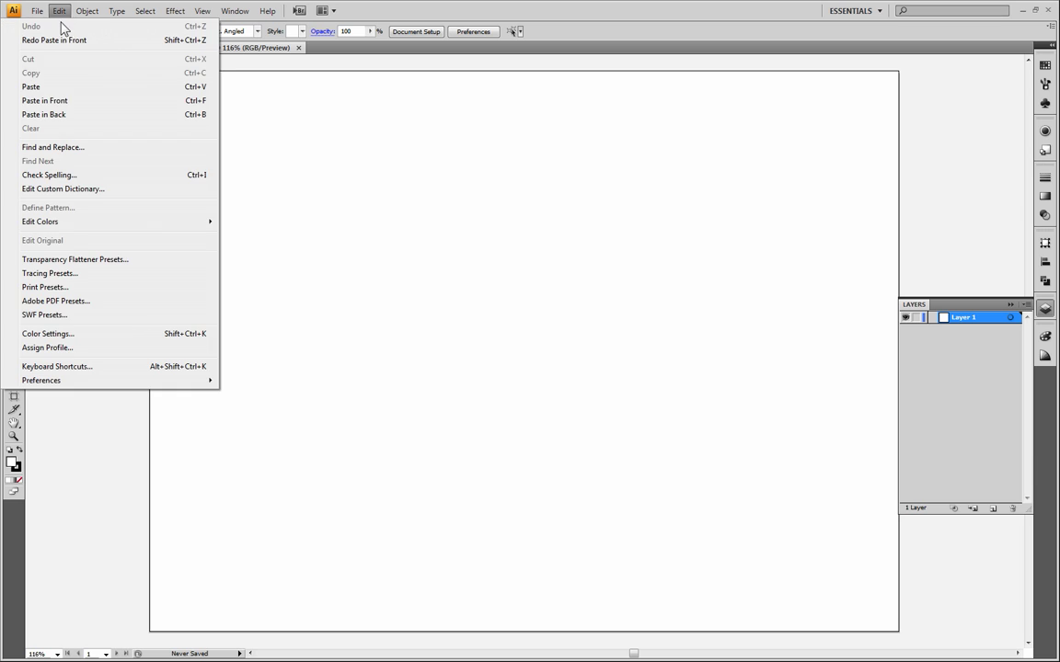
left_click(63, 100)
left_click(816, 311)
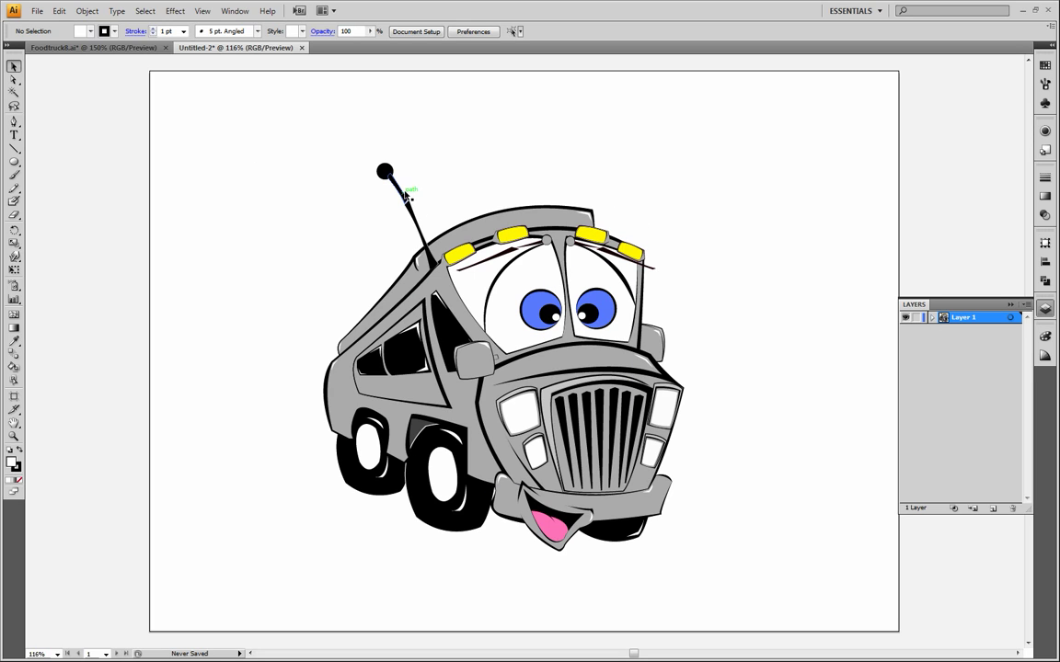
Step: Group the whole truck artwork and add a new layer beneath the truck's layer
left_click_drag(218, 101, 699, 548)
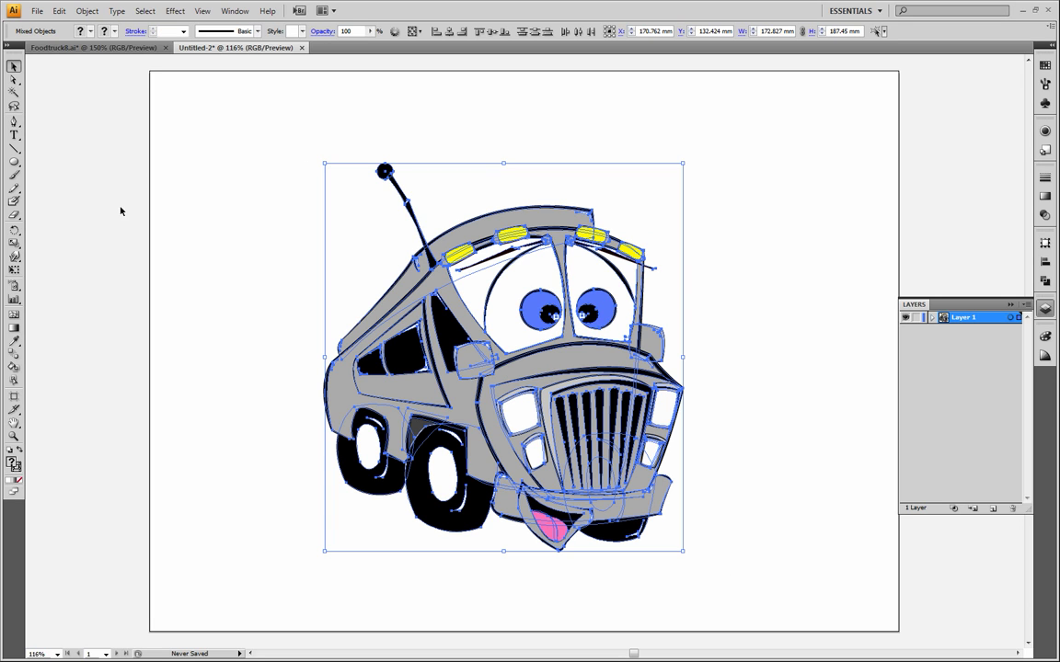
left_click(77, 12)
left_click(41, 59)
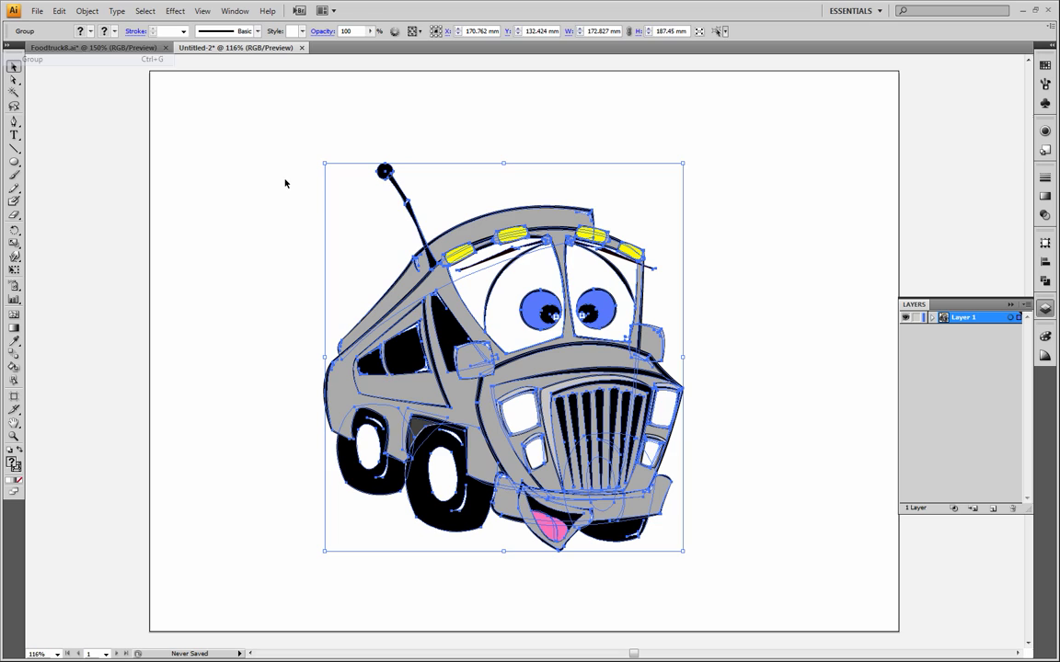
left_click(303, 187)
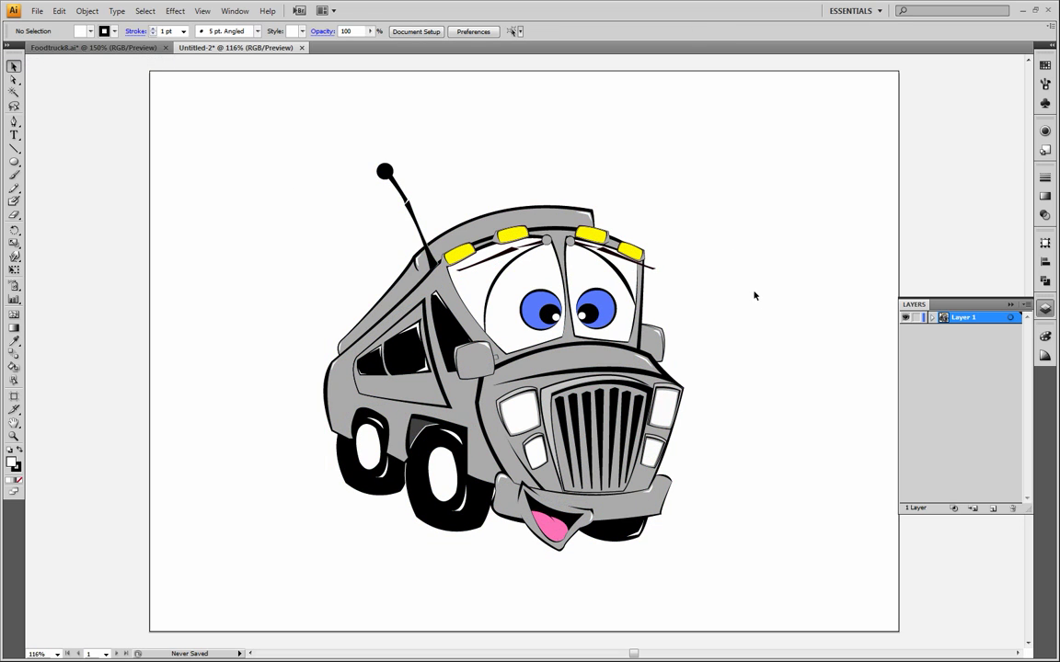
left_click(992, 507)
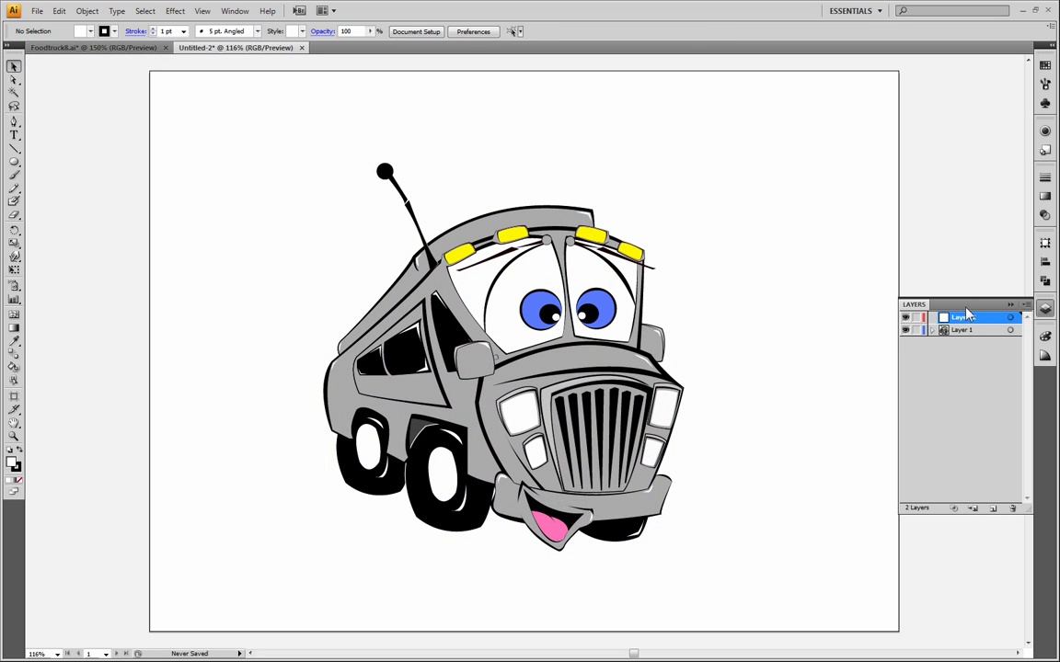
left_click_drag(971, 333, 968, 343)
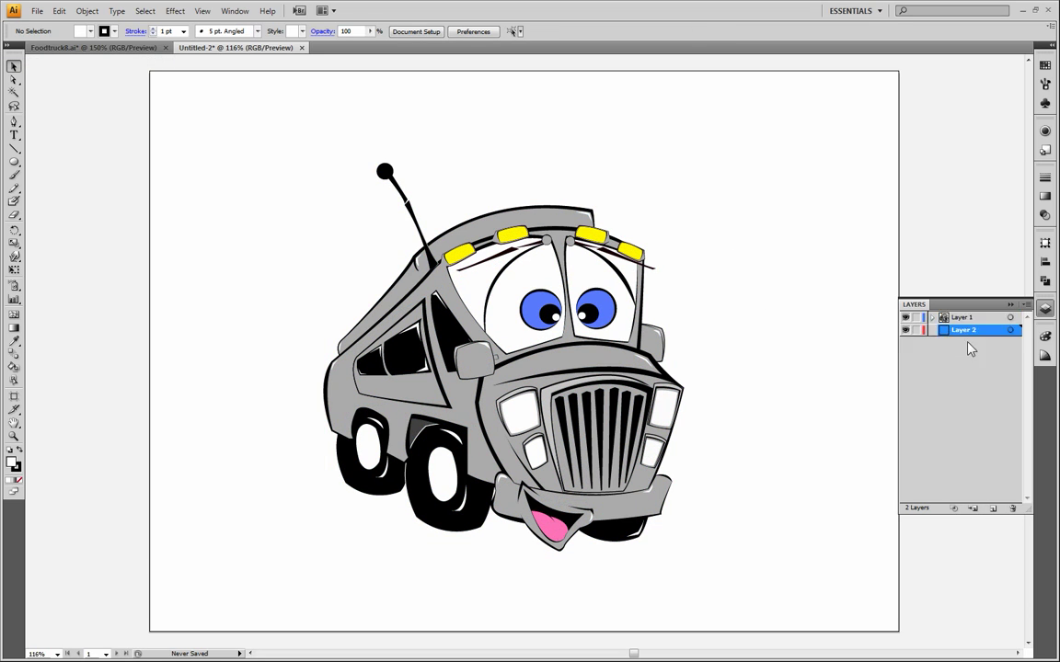
Step: Draw a large yellow circle without outline on the lower layer, behind the truck's antenna, roof and rear side
left_click(15, 162)
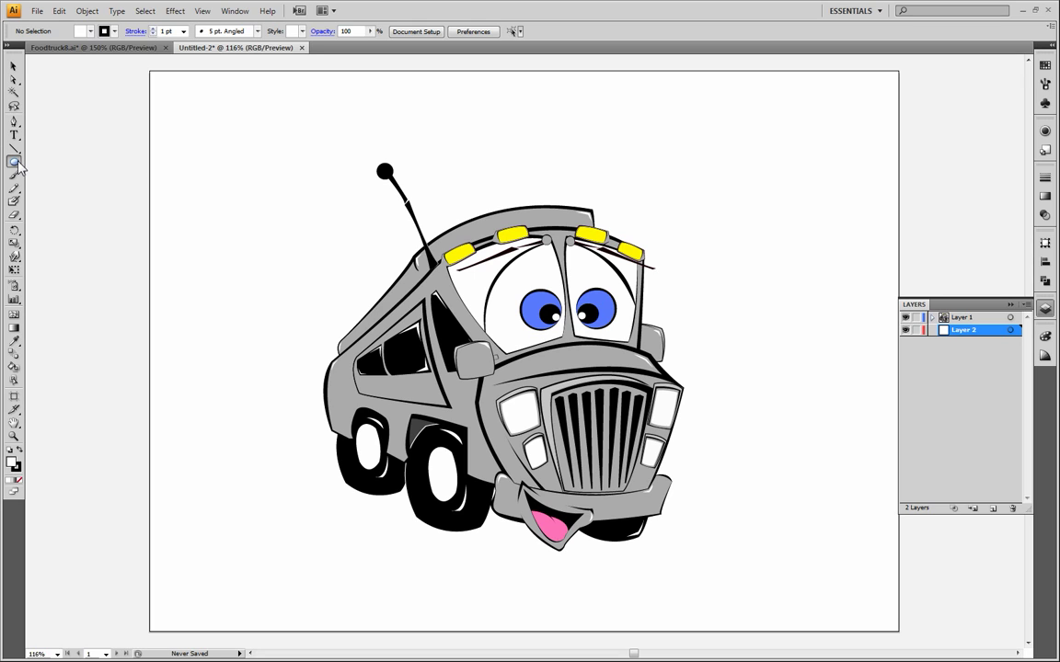
left_click(12, 463)
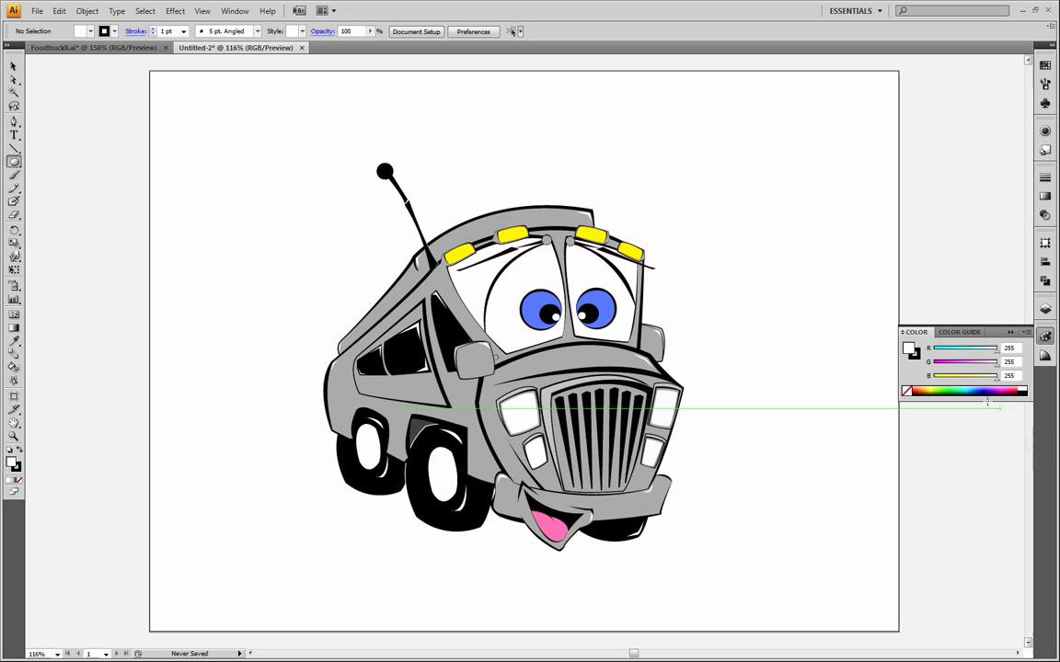
left_click(933, 388)
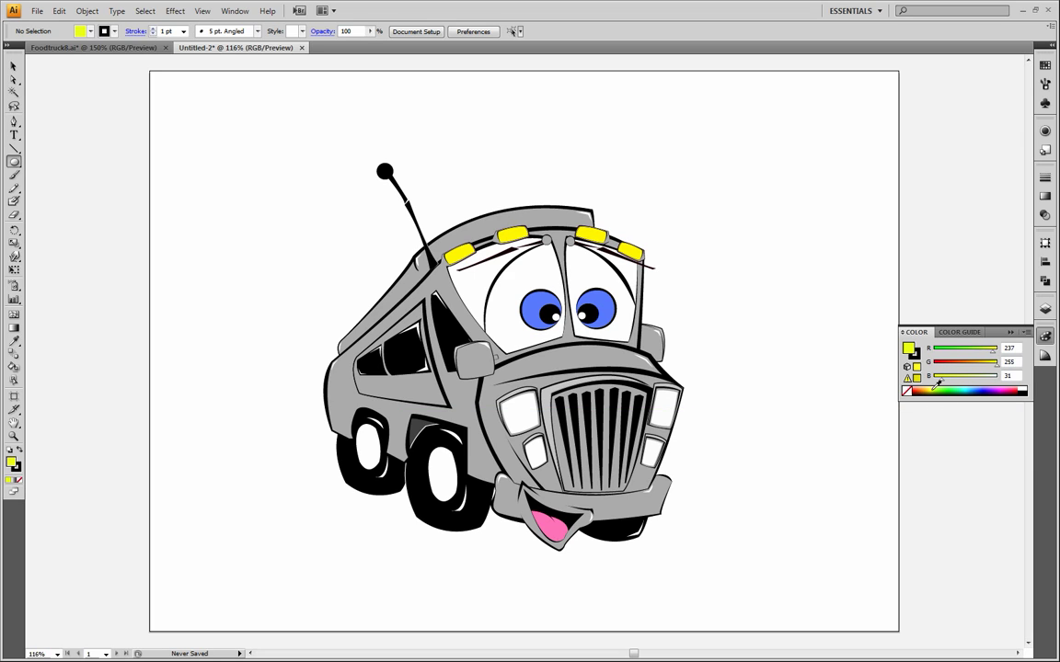
left_click(17, 468)
left_click(19, 479)
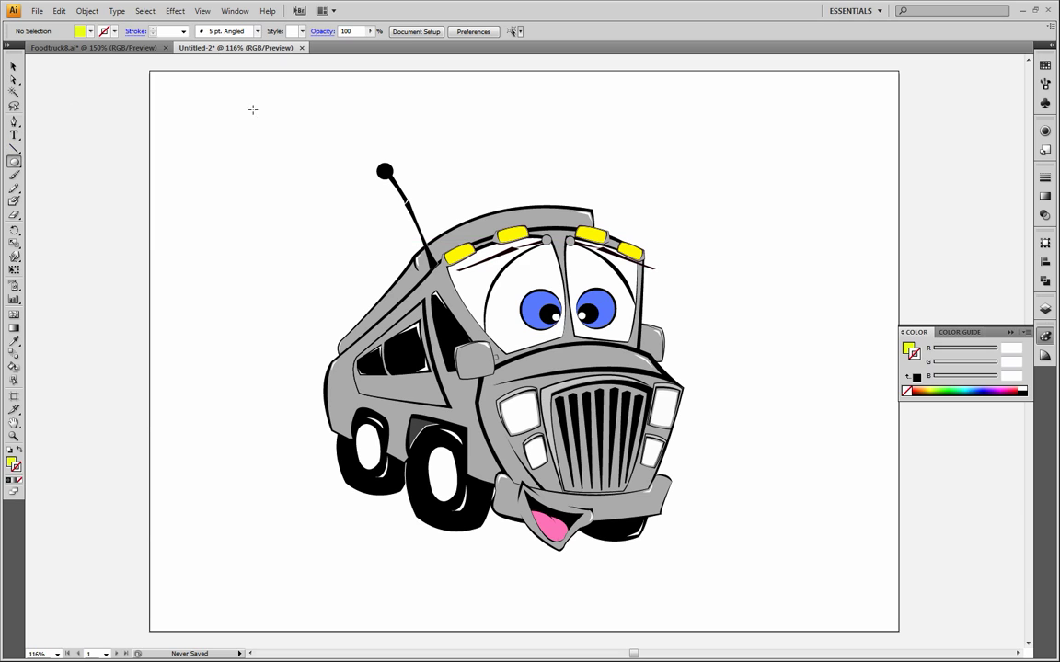
left_click_drag(247, 101, 541, 412)
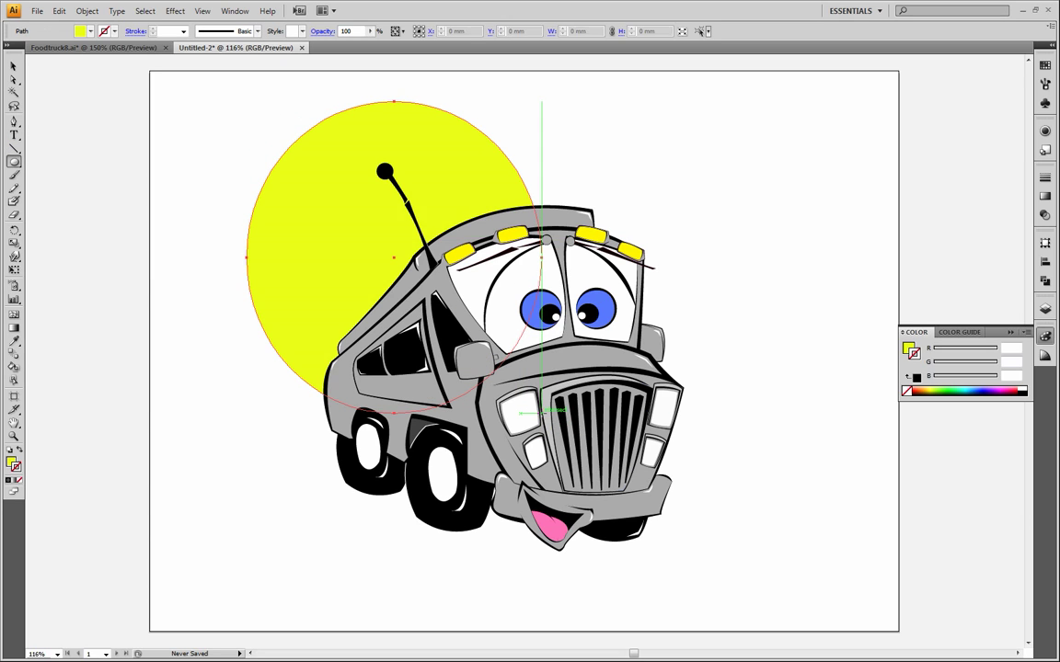
Step: Undo the yellow circle drawn behind the truck, together with the stray tiny ellipse beside the artboard
left_click(27, 75)
left_click(14, 67)
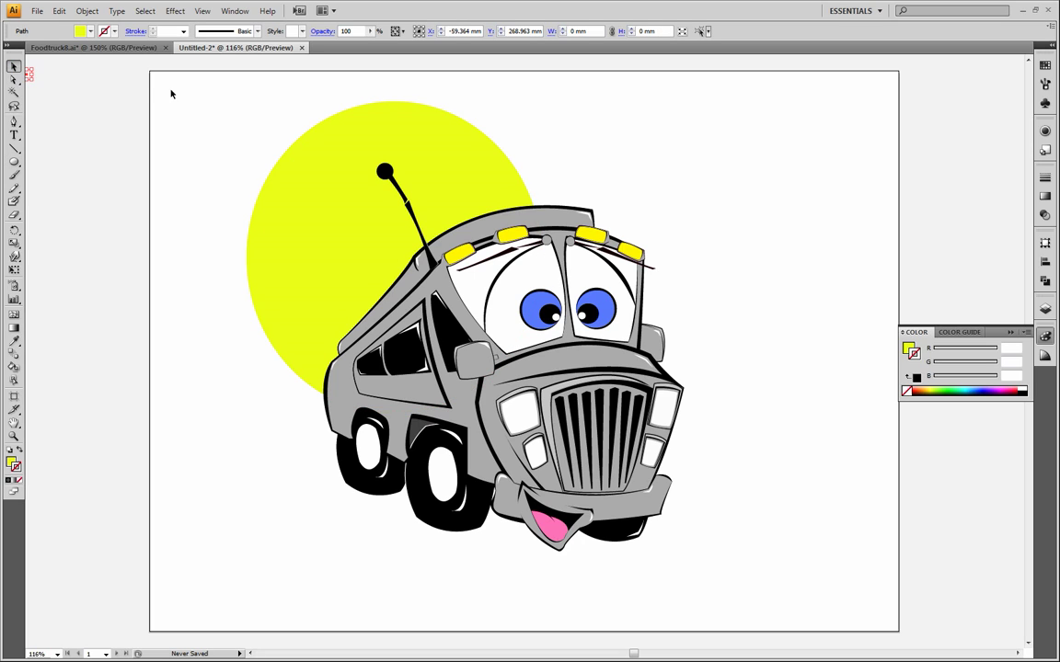
left_click(170, 94)
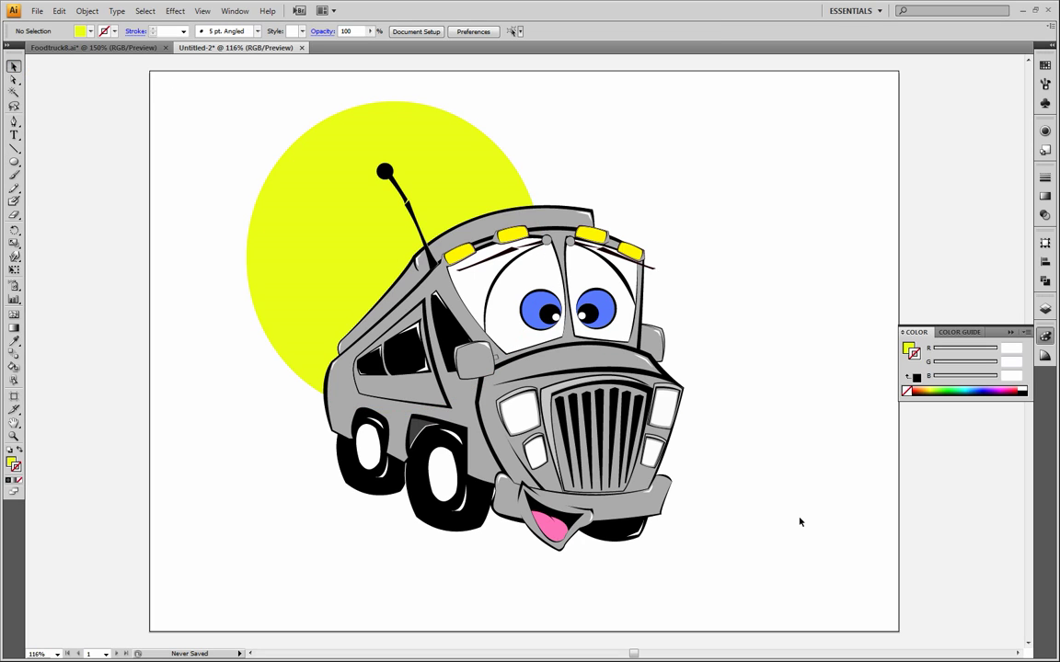
key("ctrl+z")
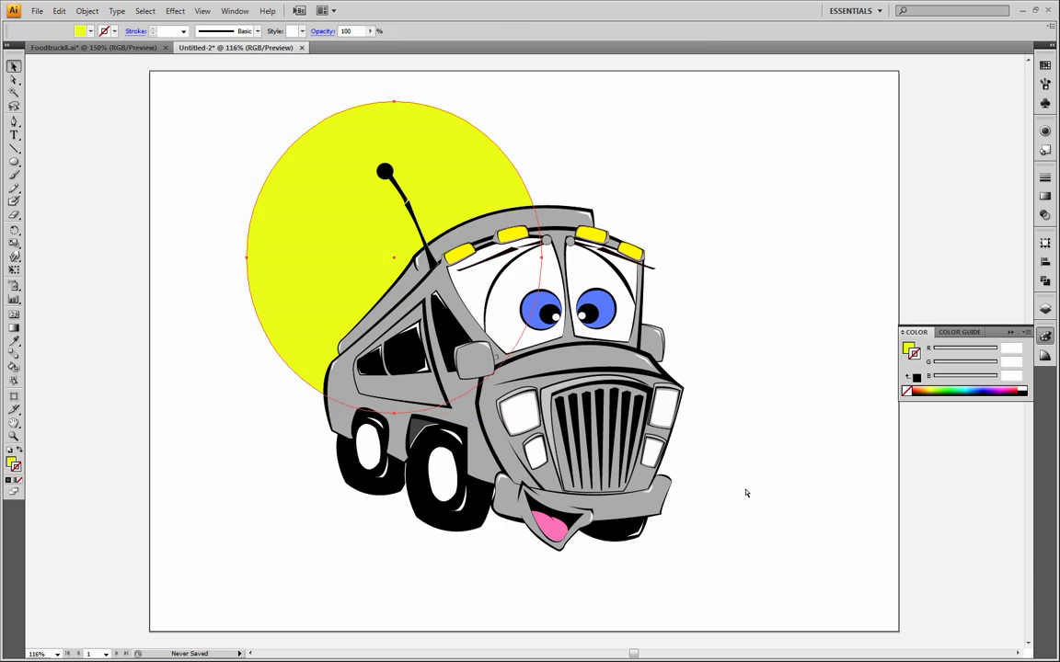
key("ctrl+z")
Step: Redraw the yellow circle about 151 mm across behind the truck's antenna, roof and rear side, and shift it slightly down
left_click(14, 161)
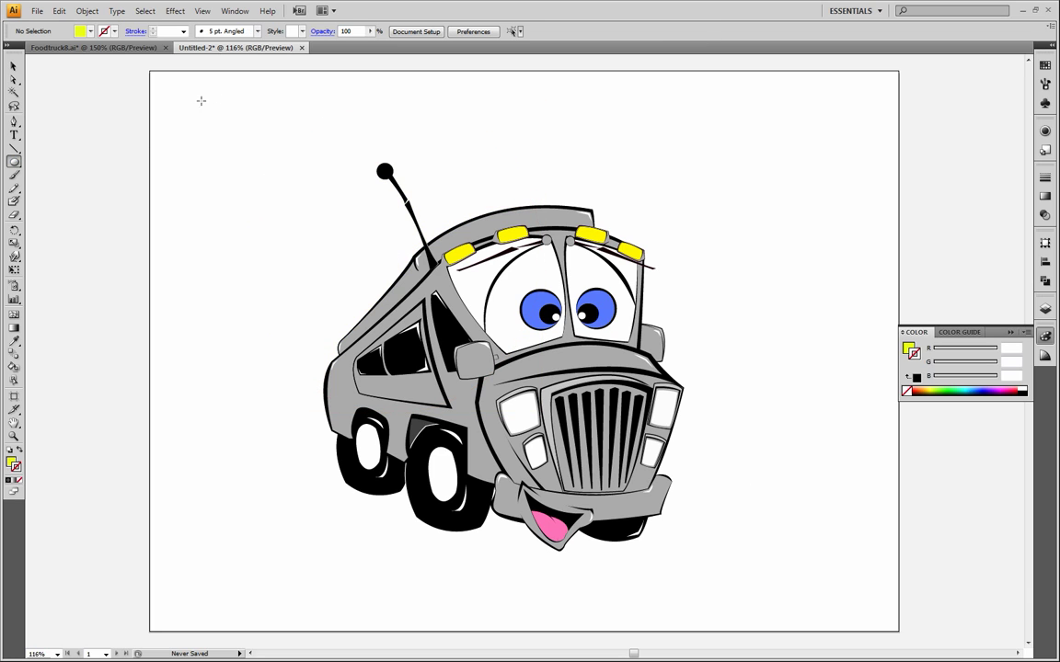
left_click_drag(255, 97, 562, 405)
key("v")
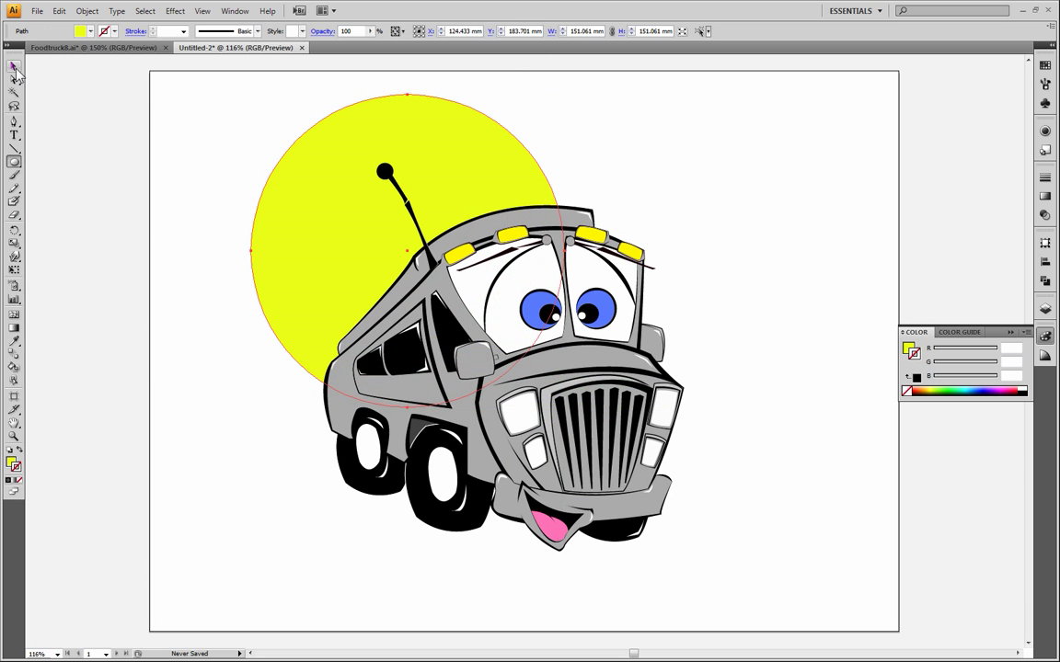
left_click(211, 169)
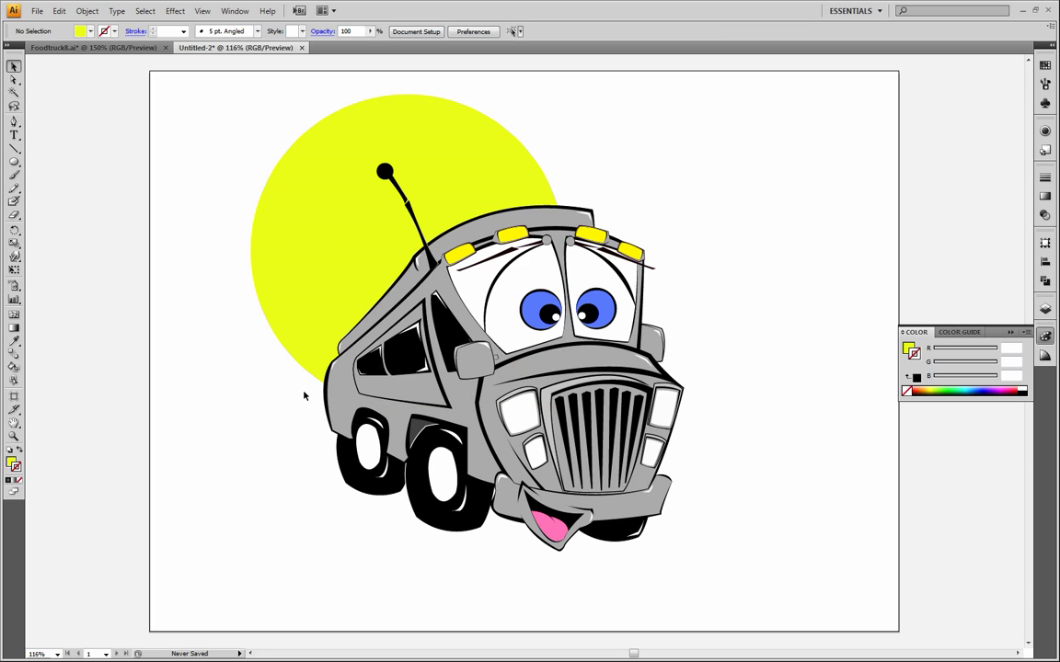
left_click_drag(351, 218, 351, 230)
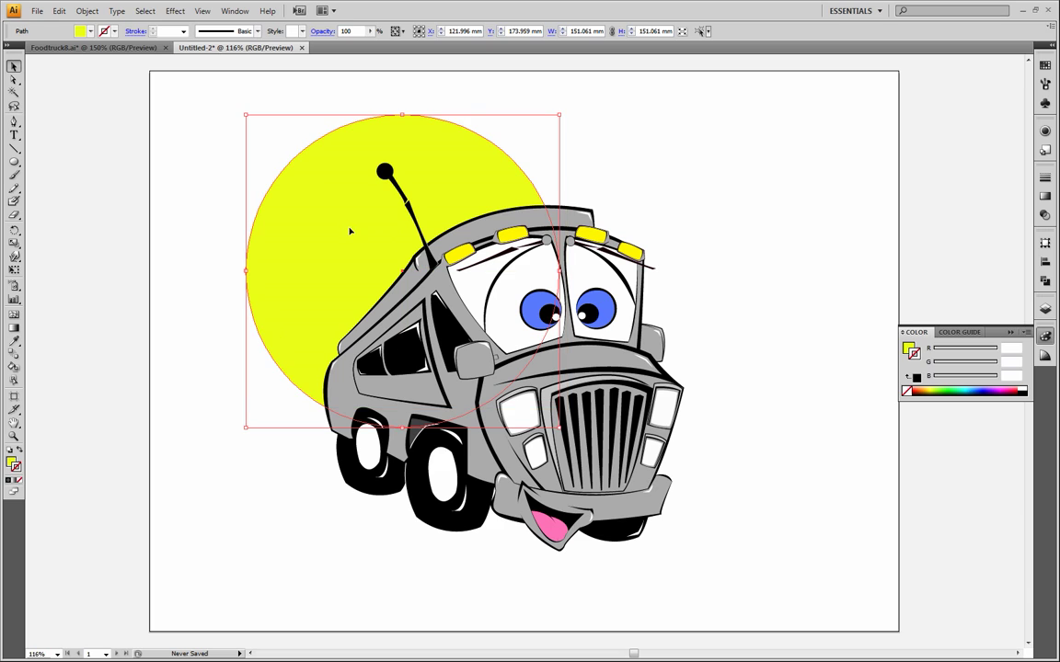
left_click(211, 180)
Step: Change the background circle's fill to black and remove its outline
left_click(359, 203)
left_click(60, 12)
left_click(309, 218)
left_click(916, 377)
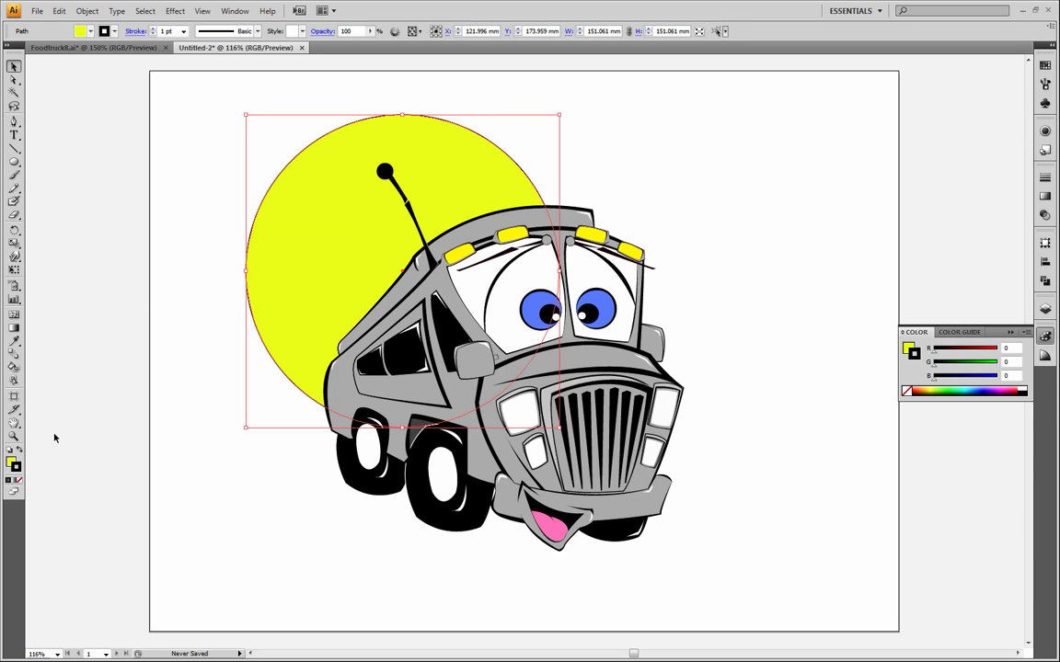
left_click(19, 453)
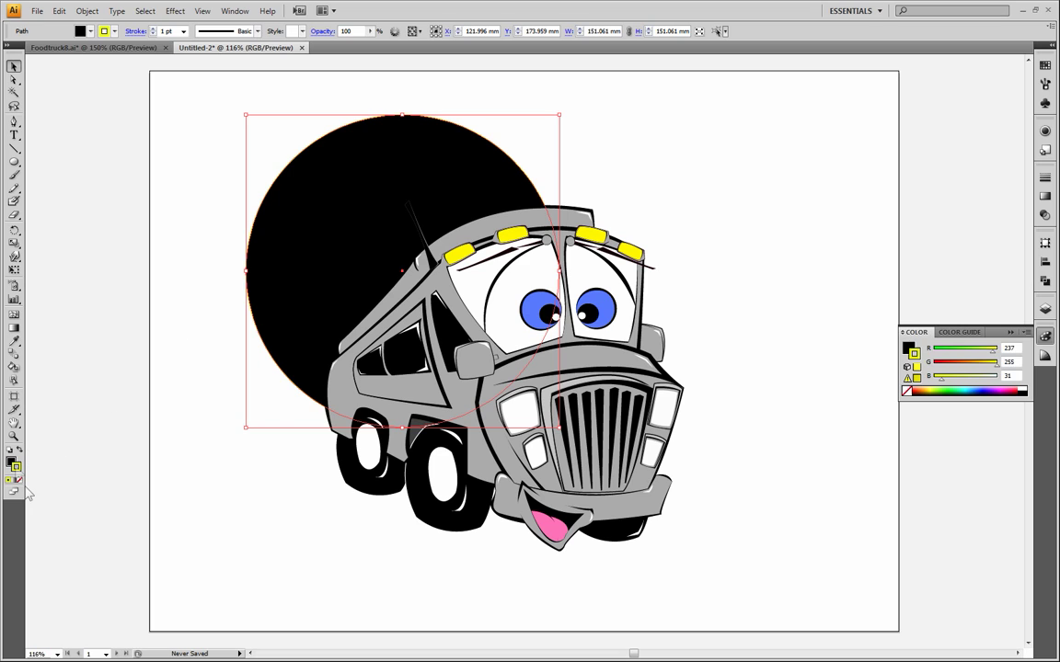
left_click(20, 479)
left_click(125, 444)
Step: Copy the black background circle and paste the copy in front of it
left_click(308, 206)
left_click(59, 11)
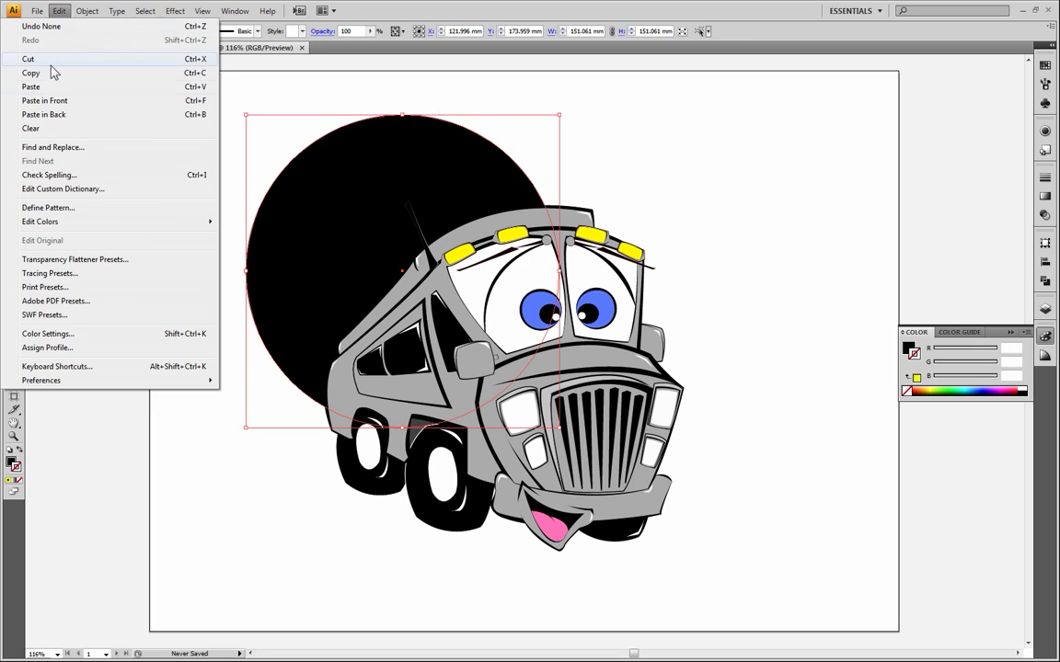
left_click(51, 73)
left_click(59, 11)
left_click(58, 103)
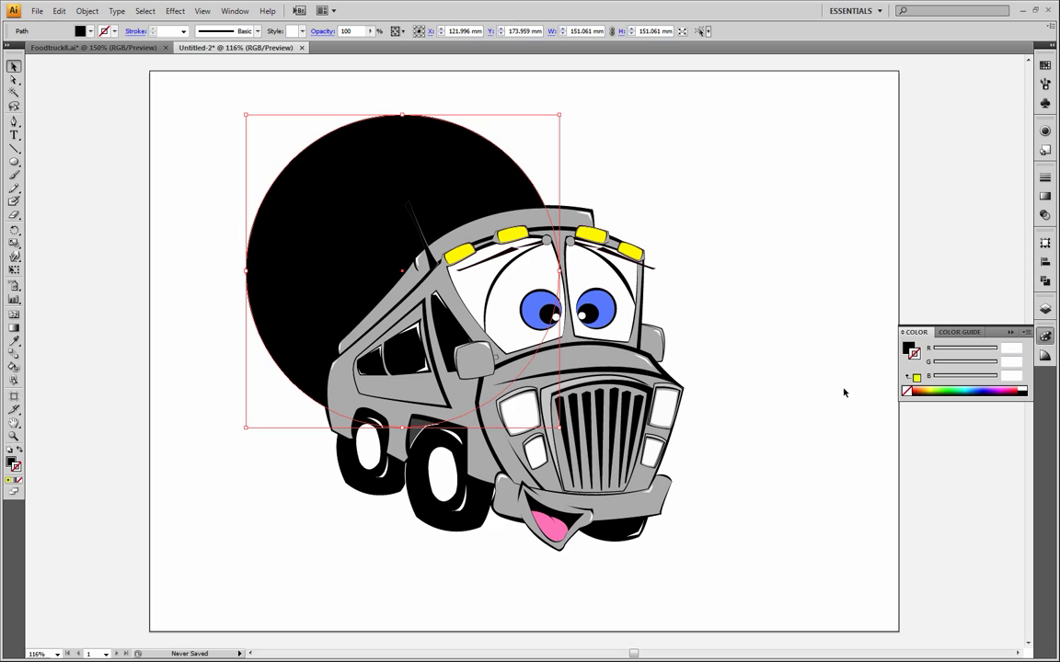
Step: Fill the front circle with the yellow sampled from the truck's roof light and deselect it
left_click(14, 340)
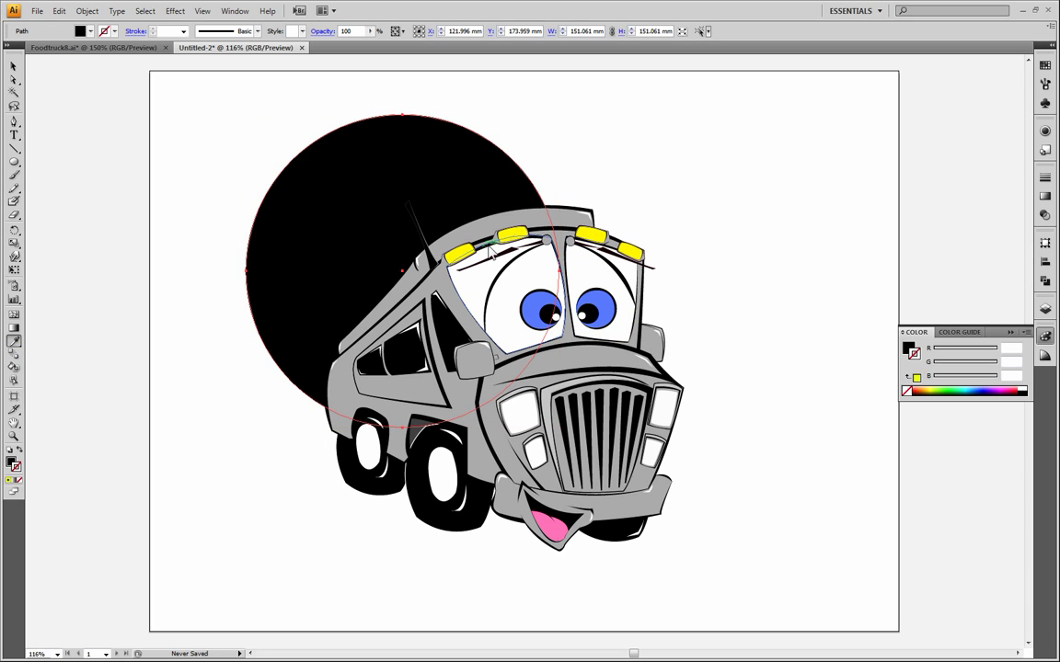
left_click(460, 252)
left_click(14, 66)
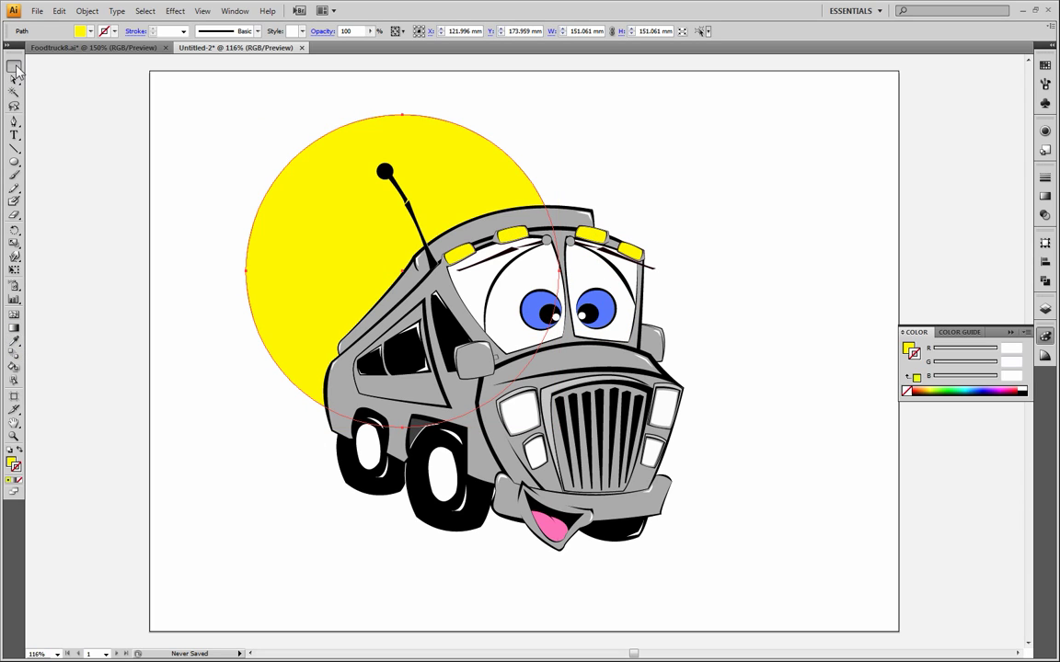
left_click(92, 105)
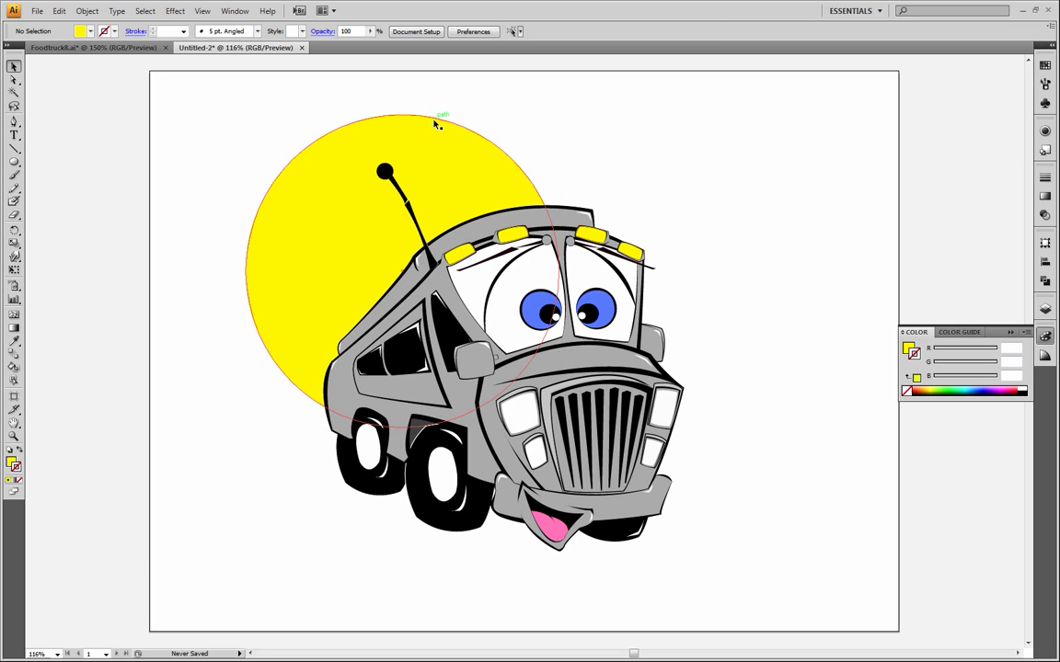
Step: Try to reshape the front yellow circle's upper edge inward so a black crescent shows behind it
left_click(14, 80)
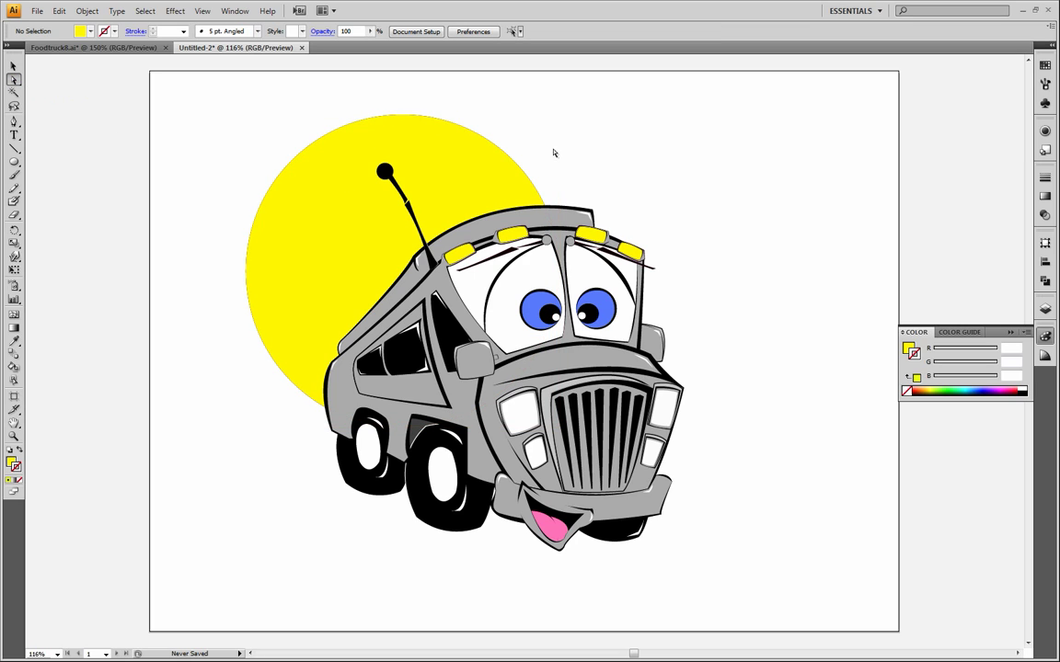
left_click(502, 150)
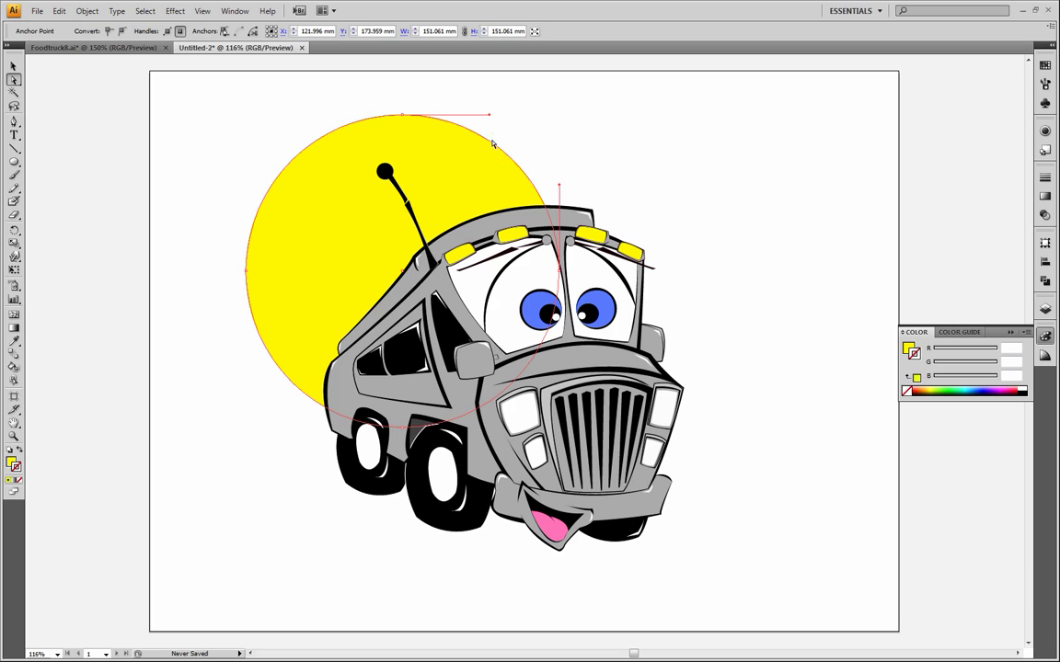
left_click_drag(500, 154, 514, 188)
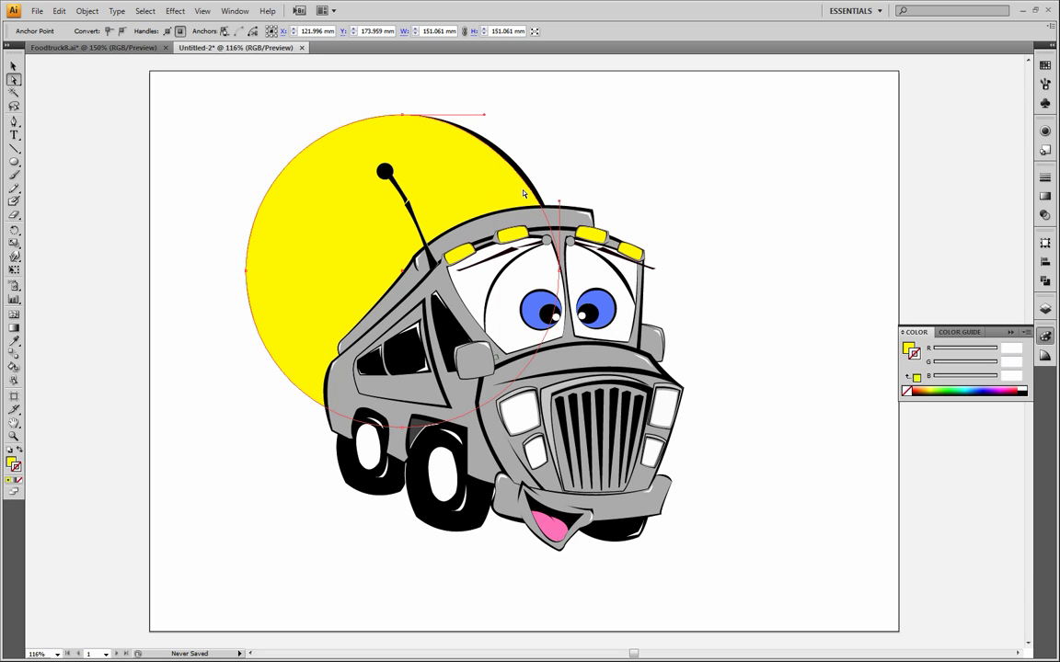
left_click(403, 116)
left_click(511, 138)
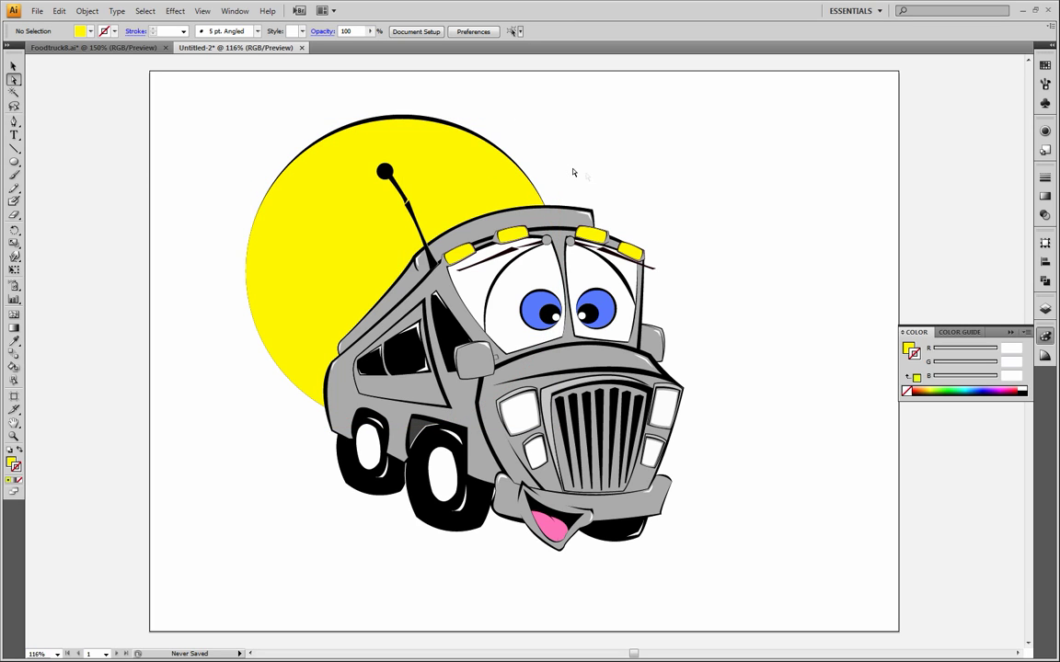
Step: Undo the circle's reshaping and yellow recolouring, going back to the plain black circle
key("ctrl+z")
key("ctrl+z")
key("ctrl+z")
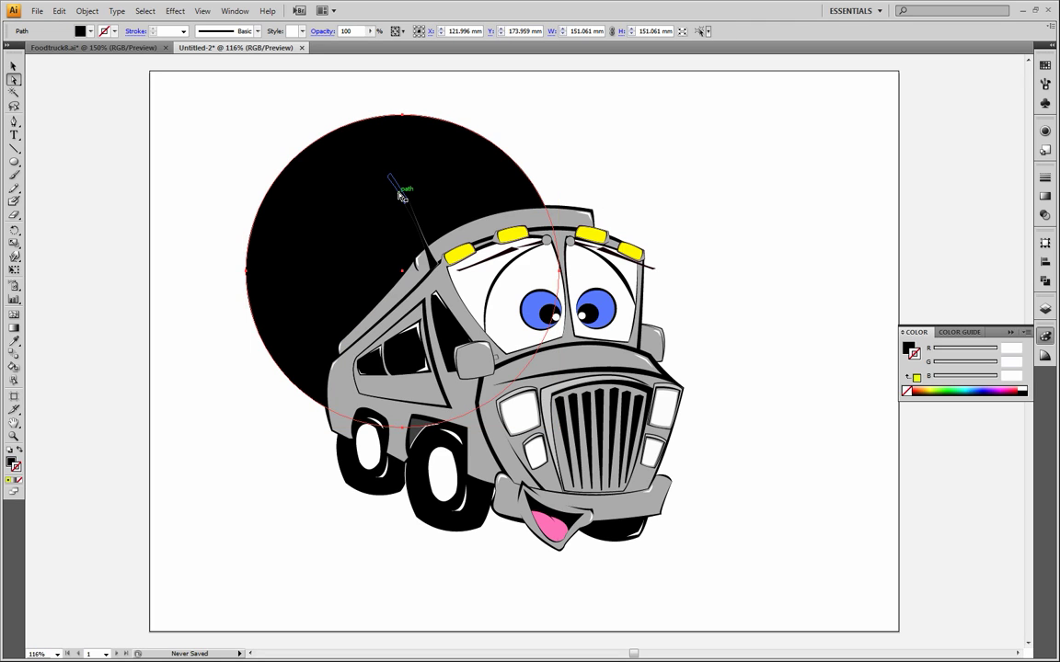
Step: Recolour the black background circle with the yellow sampled from the truck's roof light and deselect it
key("ctrl+shift+a")
left_click(344, 172)
left_click(14, 340)
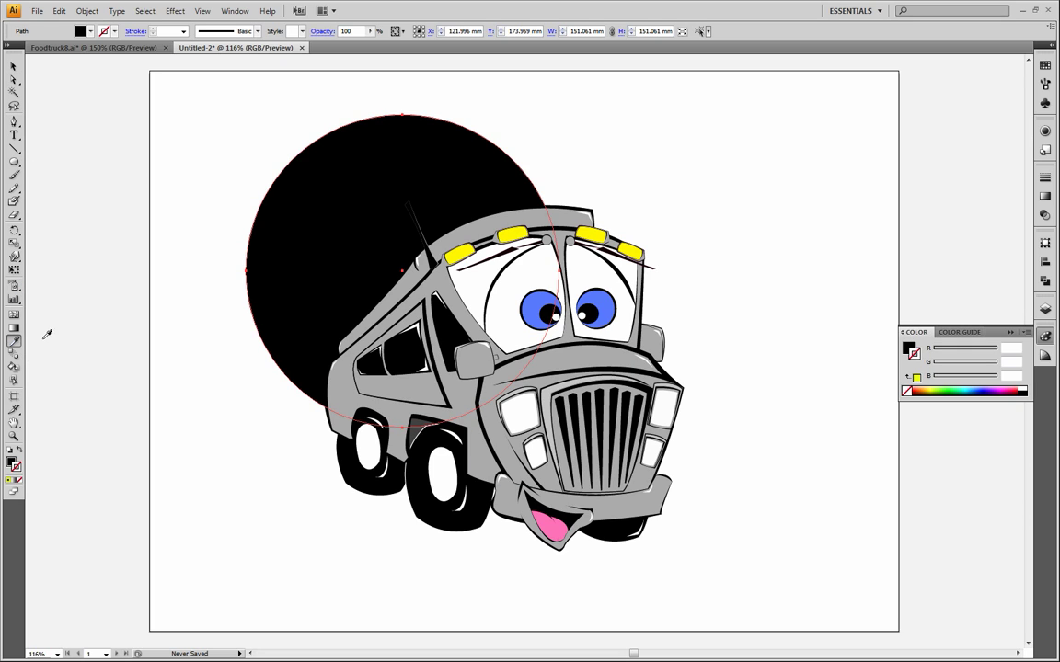
left_click(512, 236)
left_click(13, 66)
key("ctrl+shift+a")
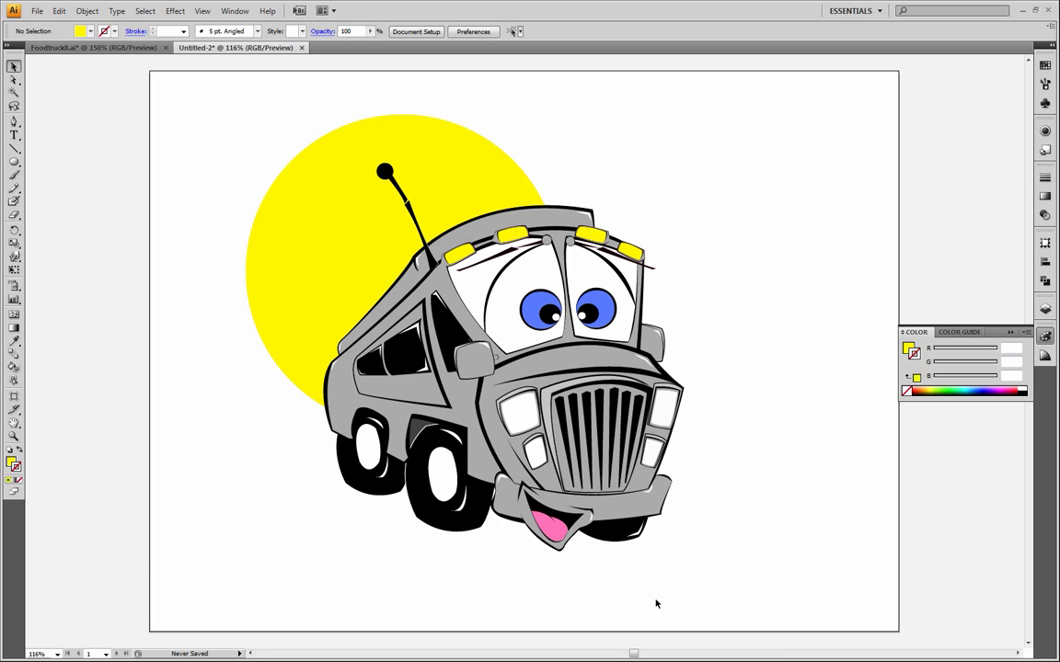
Step: Enlarge the yellow circle proportionally to about 224 mm across and reposition it around the whole truck
left_click(266, 204)
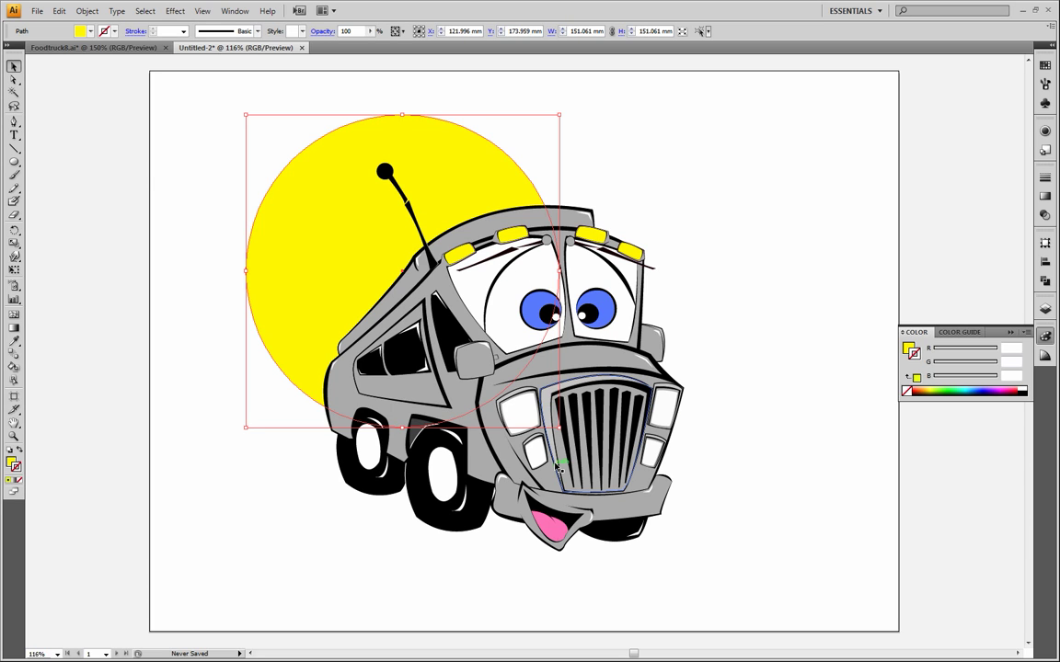
left_click_drag(558, 427, 780, 580)
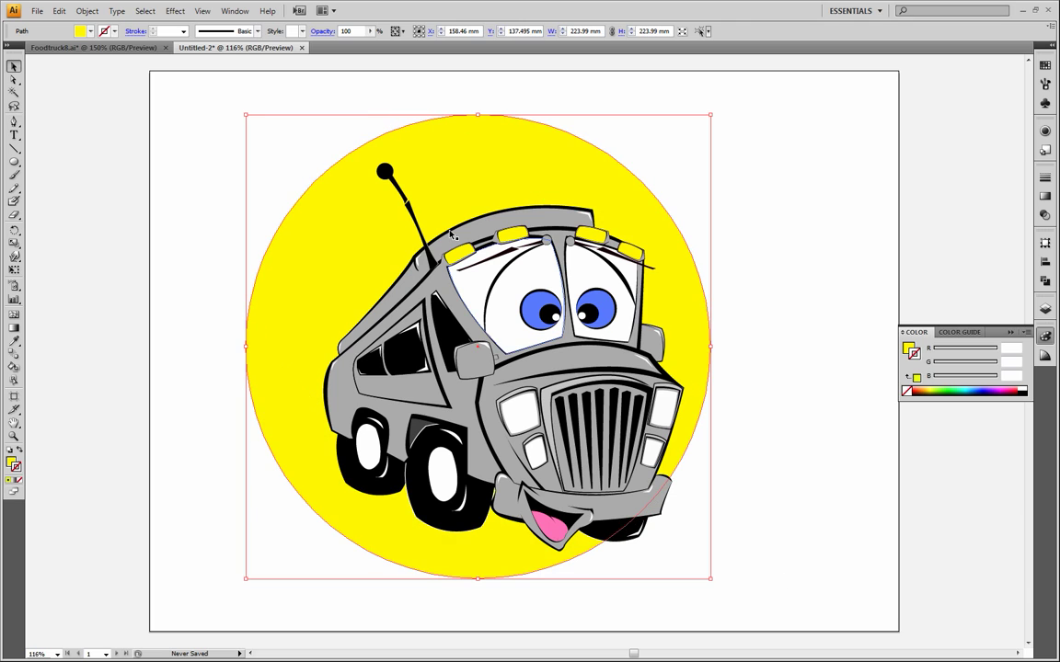
mouse_move(485, 196)
left_mouse_down()
mouse_move(479, 181)
mouse_move(488, 184)
left_mouse_up()
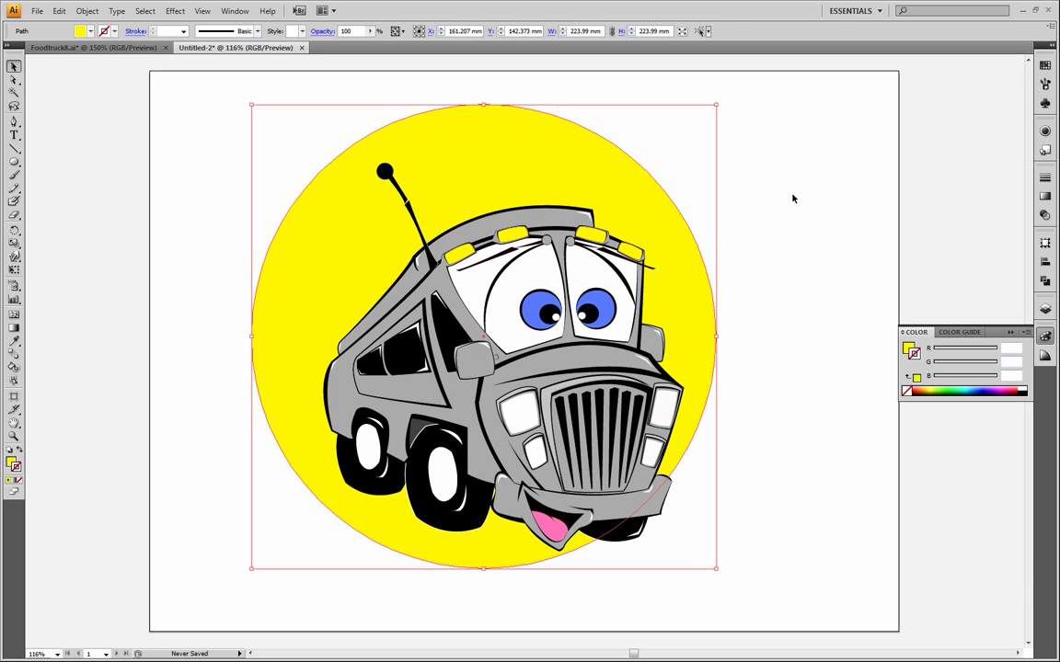
left_click(793, 197)
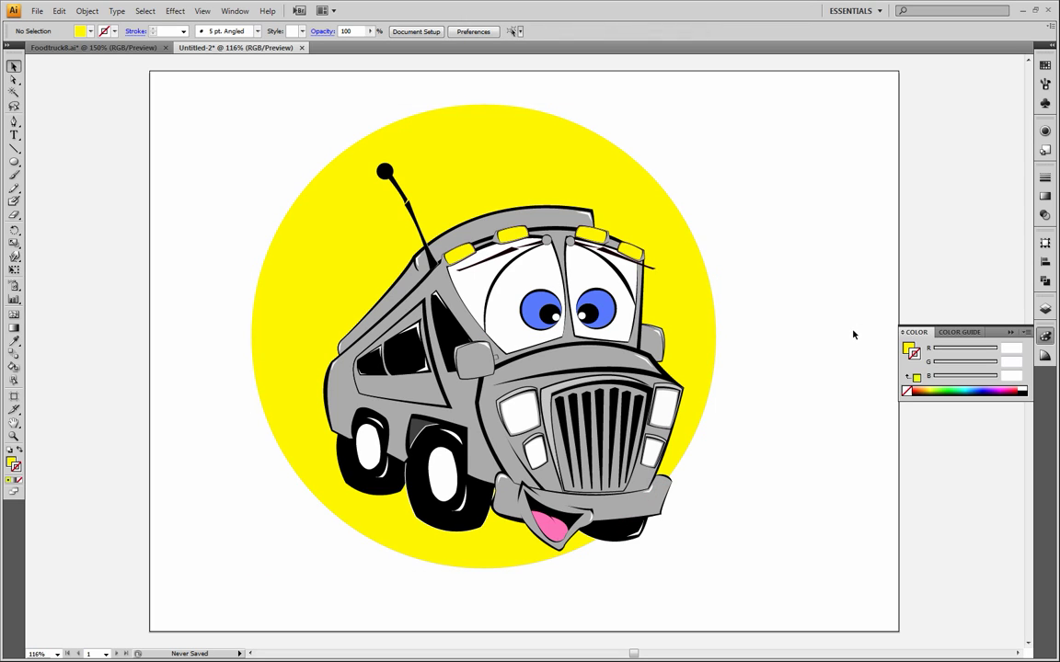
Step: Raise the yellow circle behind the truck, and move the truck and circle together down toward the artboard's centre
left_click_drag(454, 176, 494, 151)
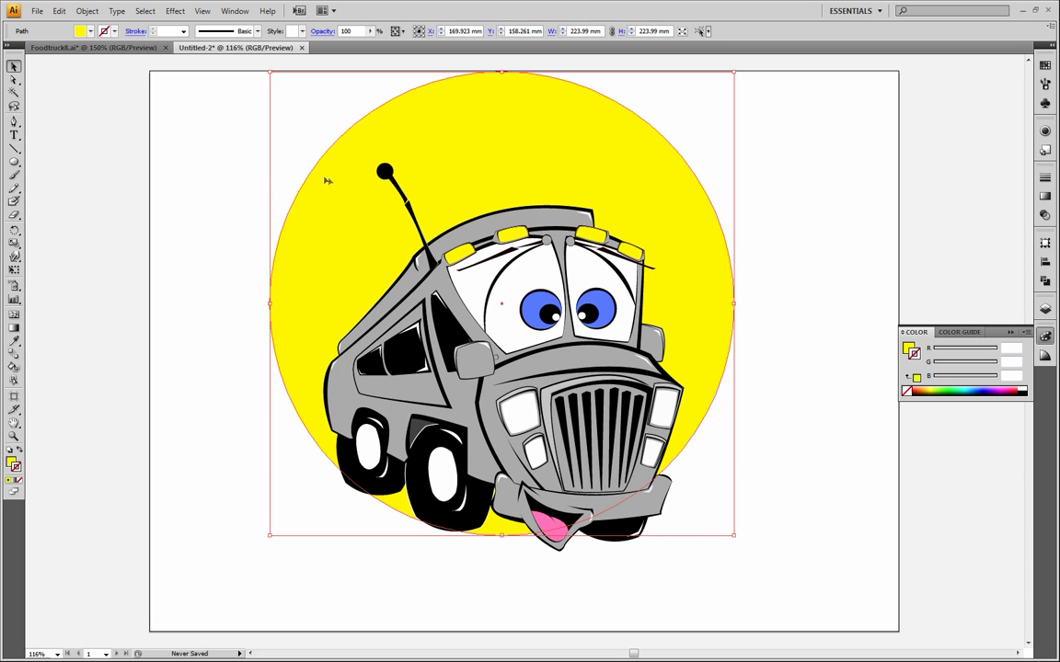
left_click_drag(236, 99, 752, 609)
left_click_drag(536, 158, 558, 196)
left_click(788, 185)
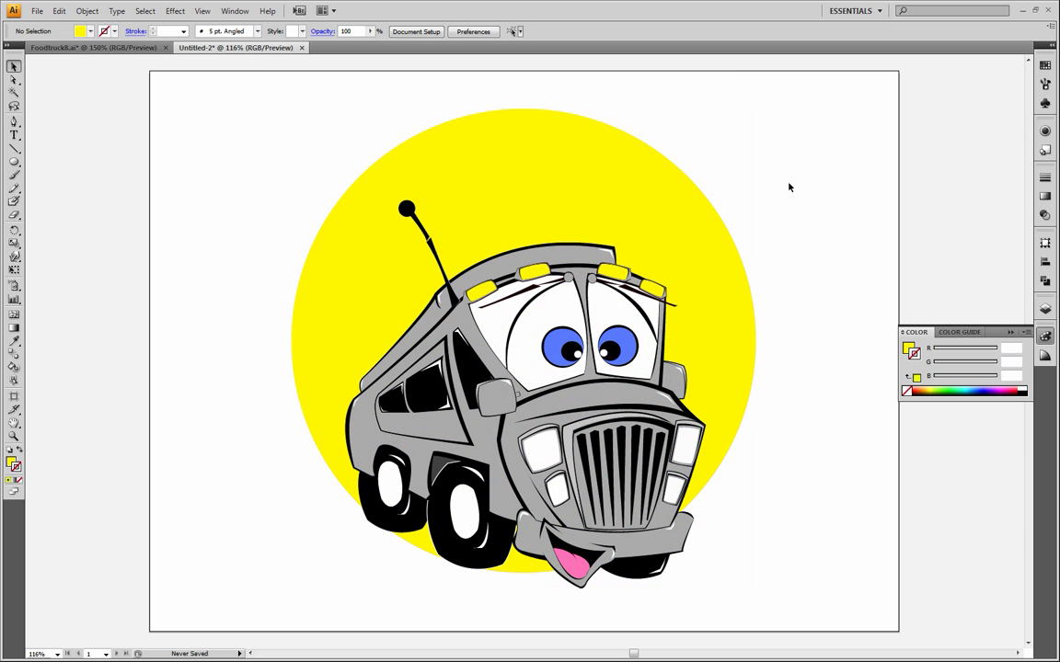
Step: Move the yellow circle up and toward the truck's rear, and shrink it proportionally to about 200 mm across
mouse_move(603, 201)
left_mouse_down()
mouse_move(596, 186)
mouse_move(607, 176)
mouse_move(583, 186)
mouse_move(598, 199)
left_mouse_up()
left_click(808, 192)
mouse_move(543, 151)
left_mouse_down()
mouse_move(561, 181)
mouse_move(553, 166)
left_mouse_up()
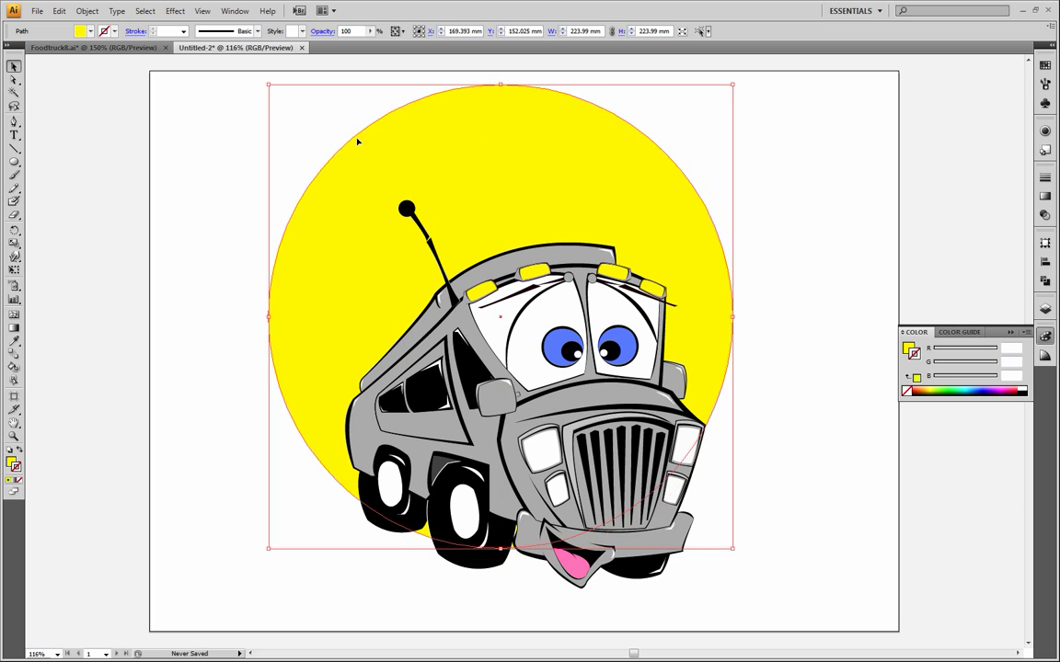
left_click_drag(265, 83, 294, 109)
left_click_drag(483, 198, 474, 191)
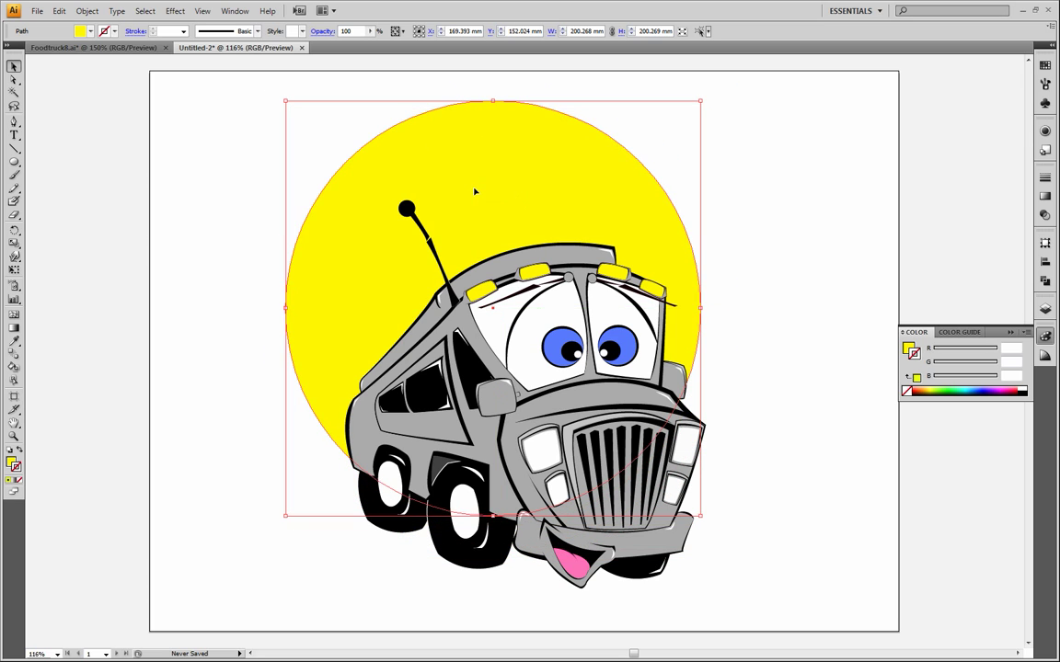
left_click(728, 194)
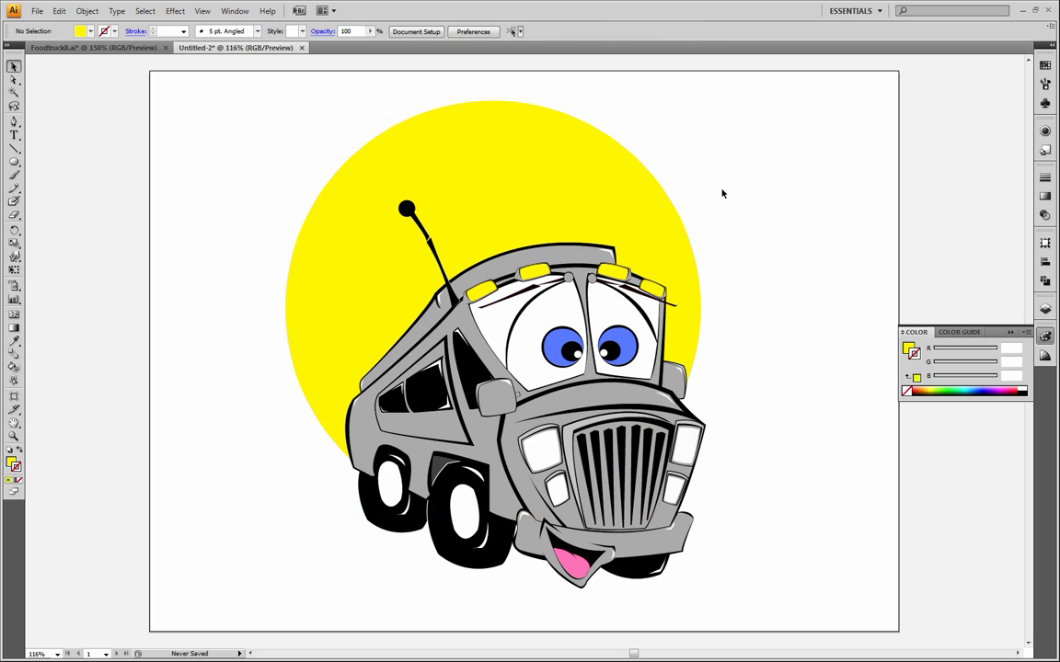
Step: Fine-tune the yellow circle's position behind the truck, moving it slightly lower and toward the truck's rear
left_click_drag(548, 203, 557, 209)
left_click(783, 184)
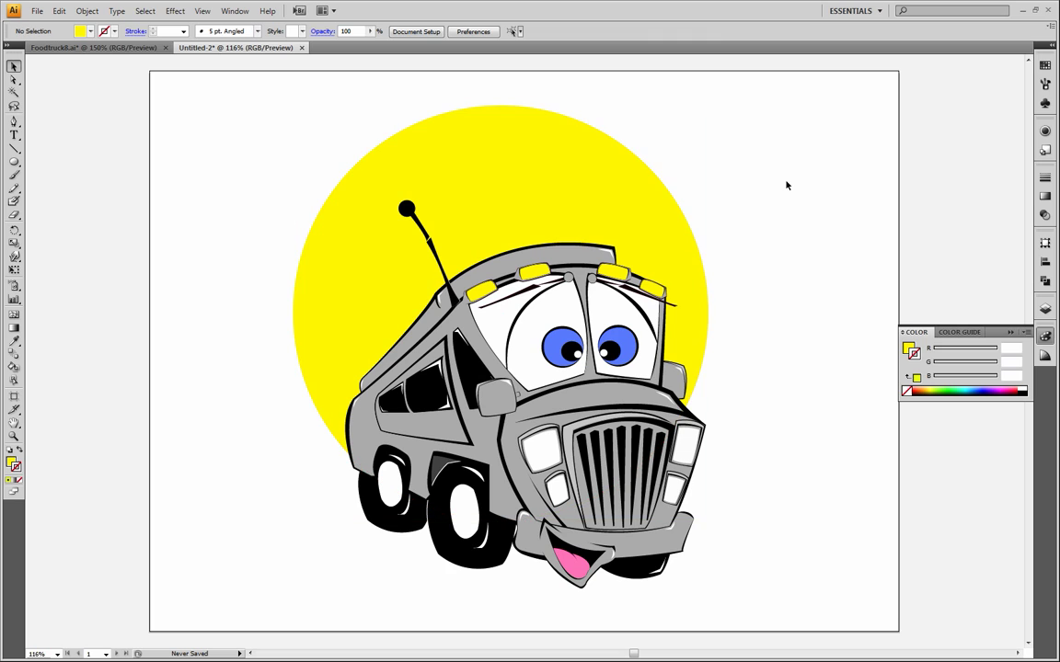
left_click_drag(574, 211, 550, 214)
left_click(797, 206)
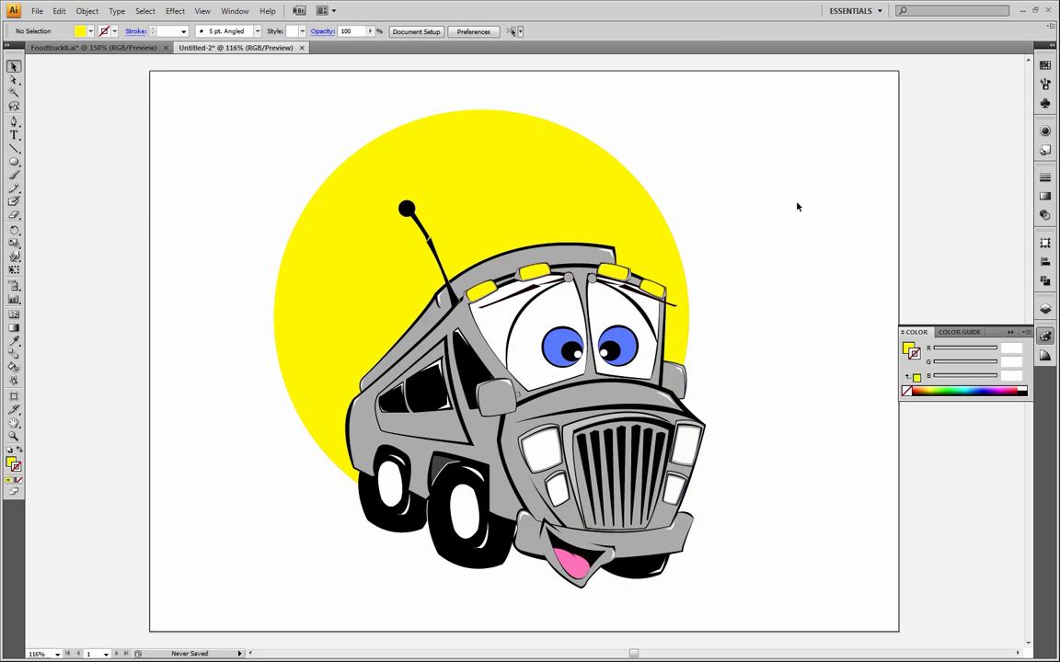